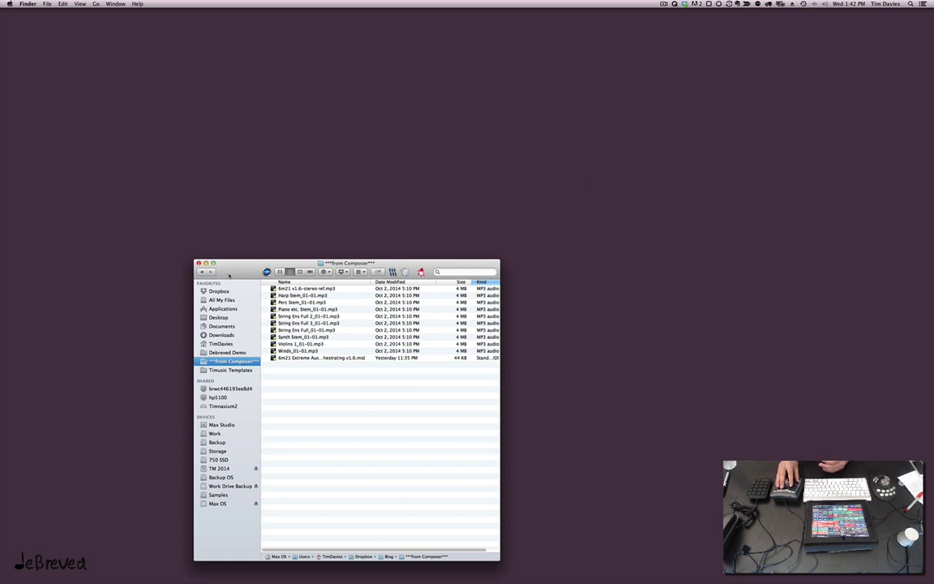
# Open 6m21 Extreme Aussie Orchestrating v1.6.mid in Finale 2011 with the existing import options and show it maximized in scroll view
pyautogui.moveTo(230, 276); pyautogui.dragTo(264, 168)
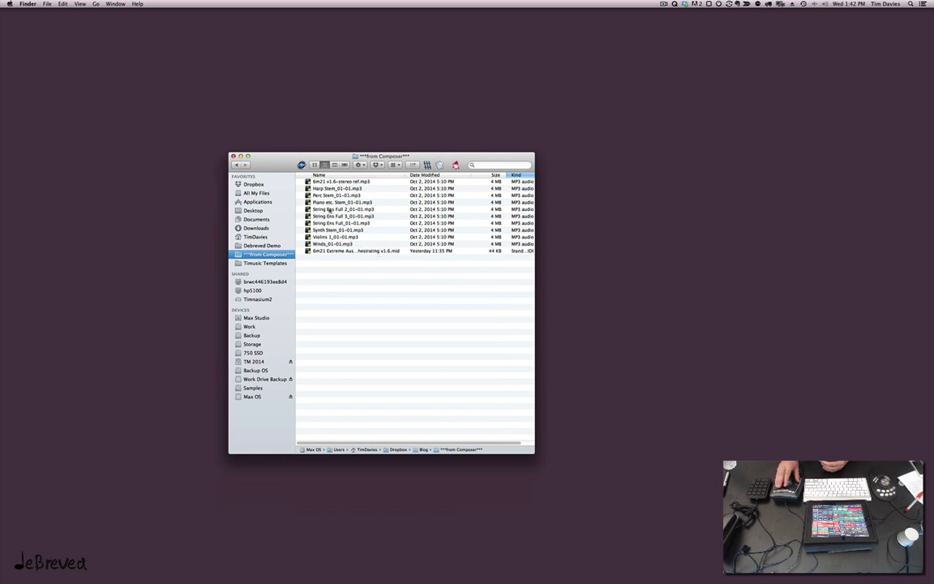
pyautogui.click(358, 252)
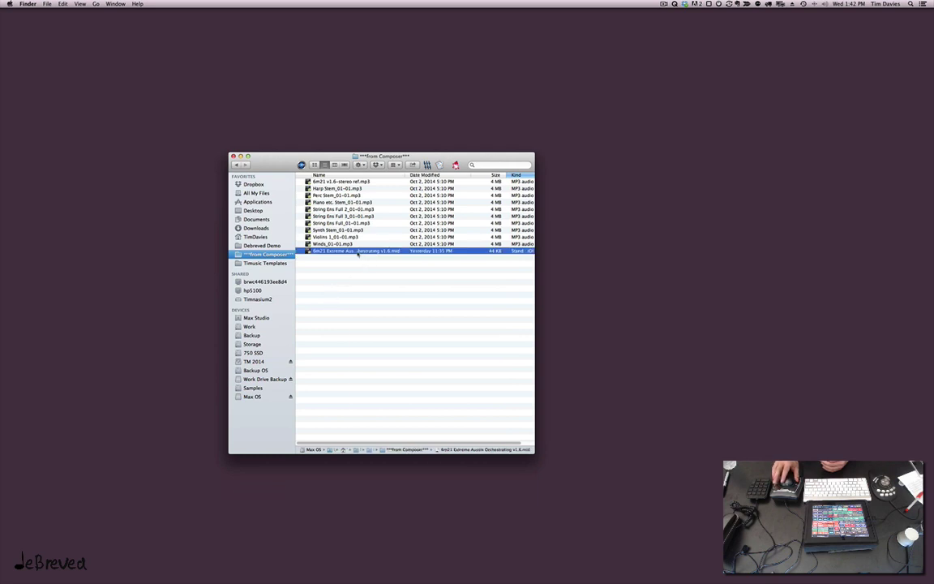
pyautogui.rightClick(358, 252)
pyautogui.moveTo(405, 262)
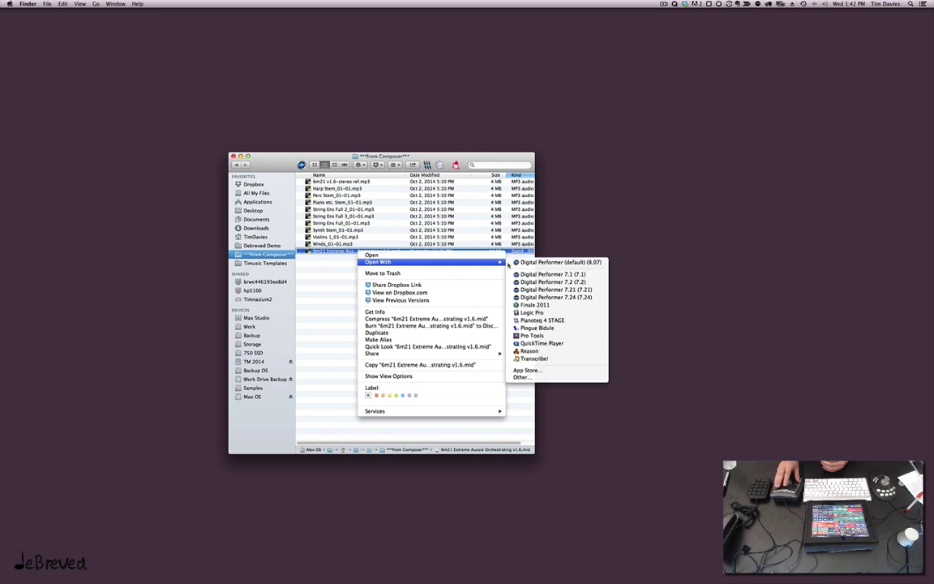
pyautogui.click(532, 305)
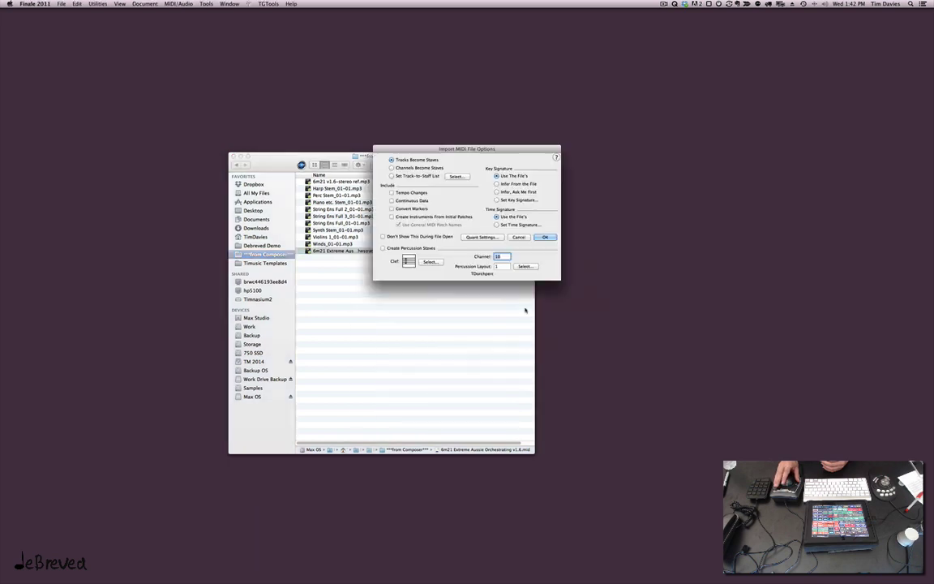
pyautogui.press('Return')
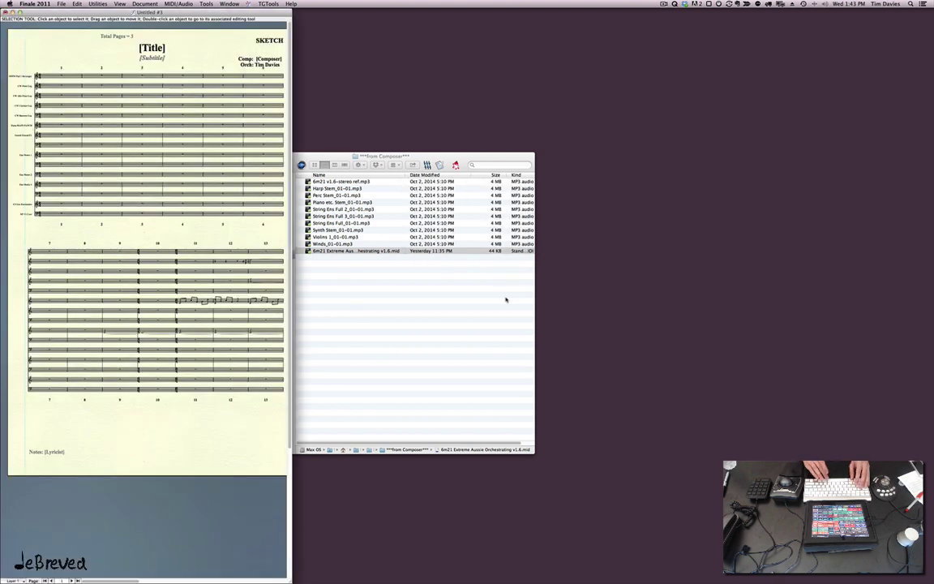
pyautogui.press('ctrl+super+f')
pyautogui.press('super+e')
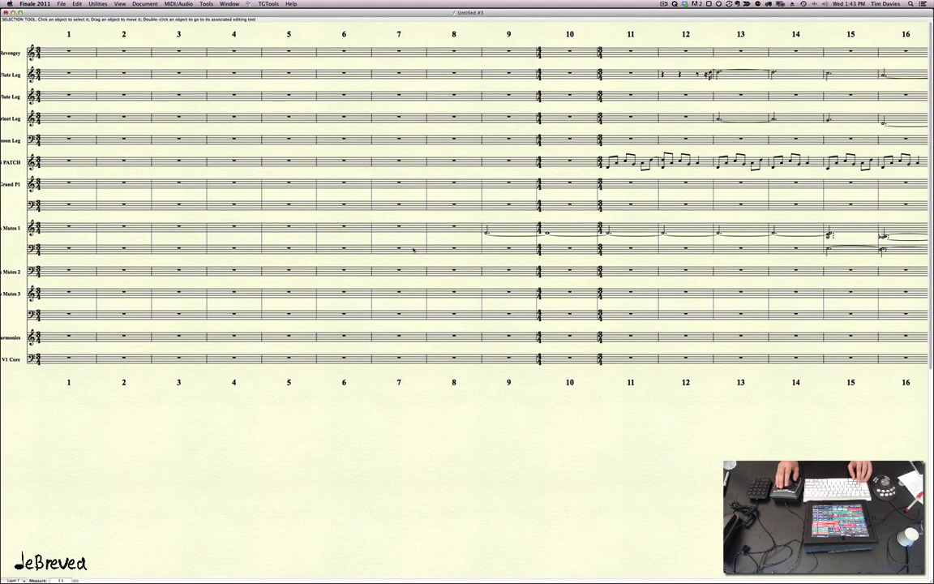
# Examine the imported score across all staves from the first measure to the last and back to measure 1
pyautogui.hscroll(3, 413, 250)
pyautogui.moveTo(823, 70); pyautogui.dragTo(207, 72)
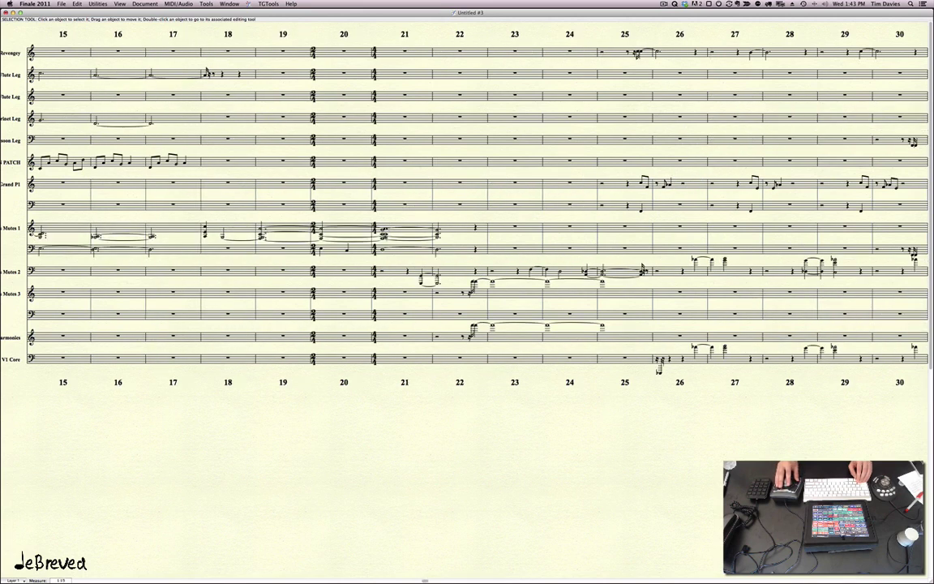
pyautogui.hscroll(10, 413, 260)
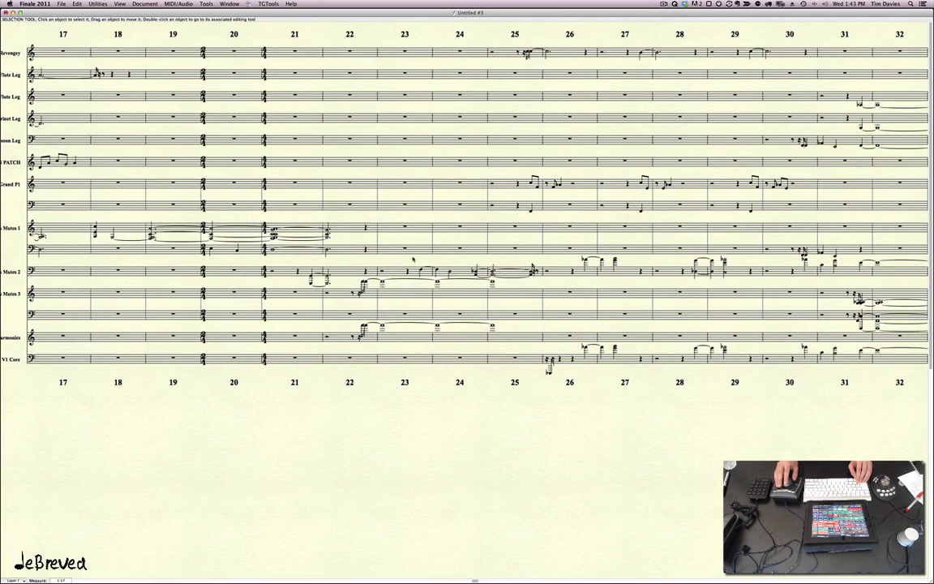
pyautogui.hscroll(2, 492, 329)
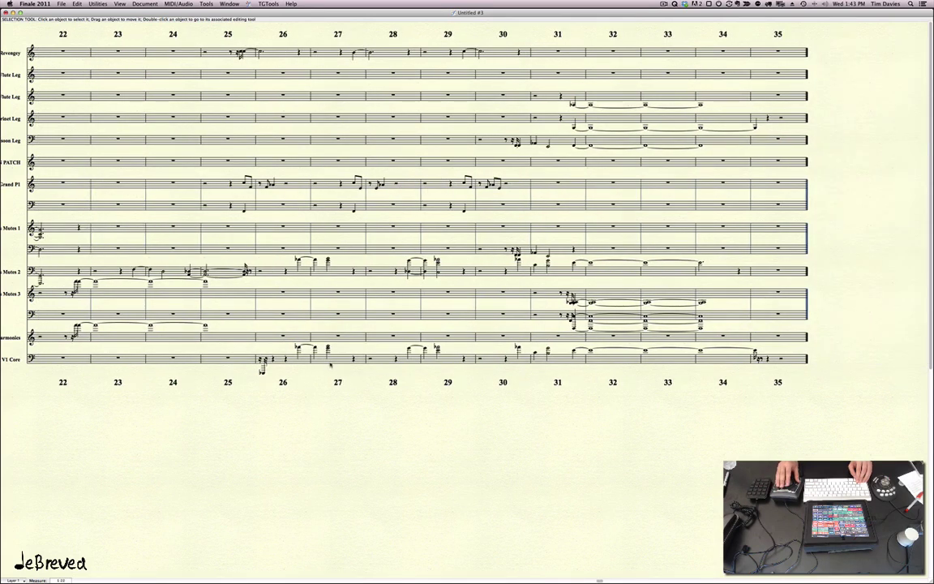
pyautogui.hscroll(-4, 350, 316)
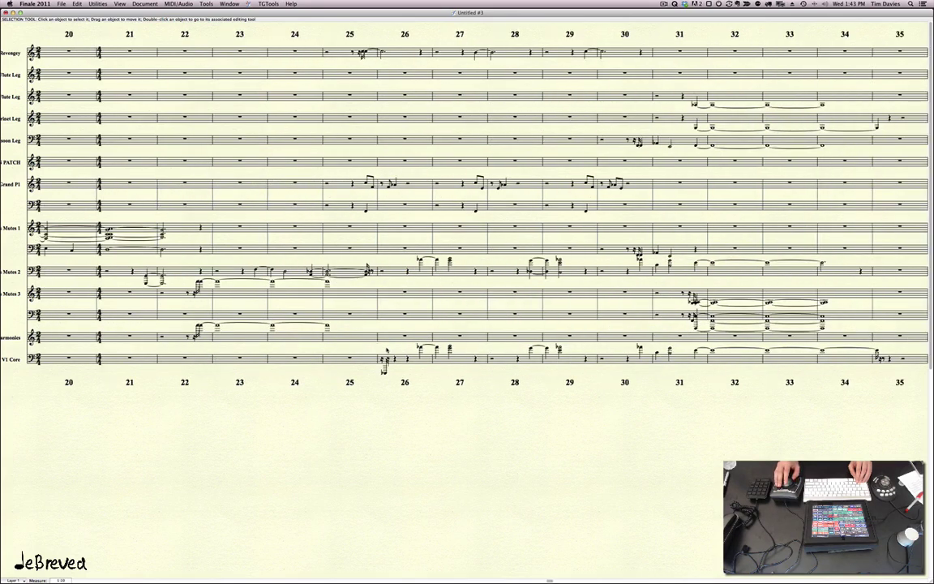
pyautogui.hscroll(-6, 399, 292)
pyautogui.hscroll(-10, 388, 314)
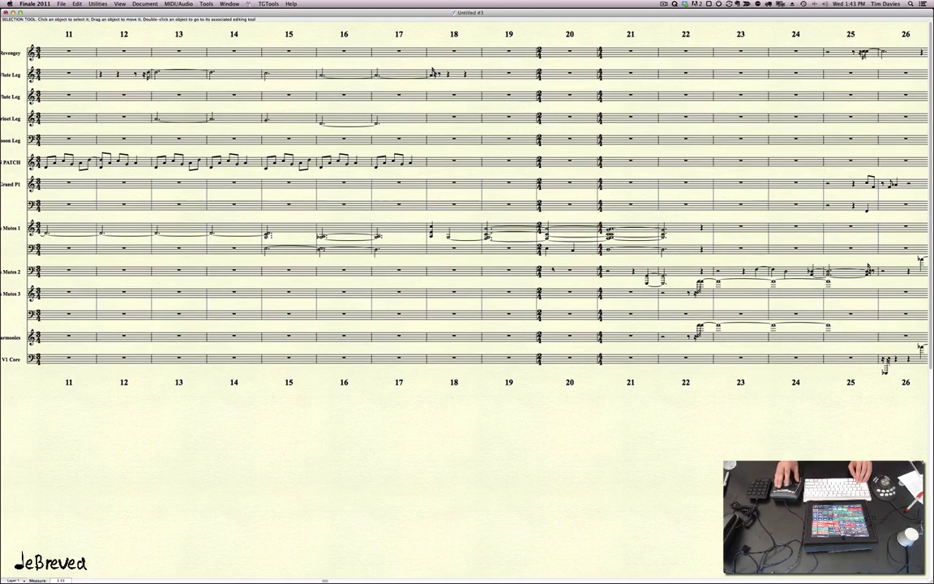
pyautogui.hscroll(-4, 467, 202)
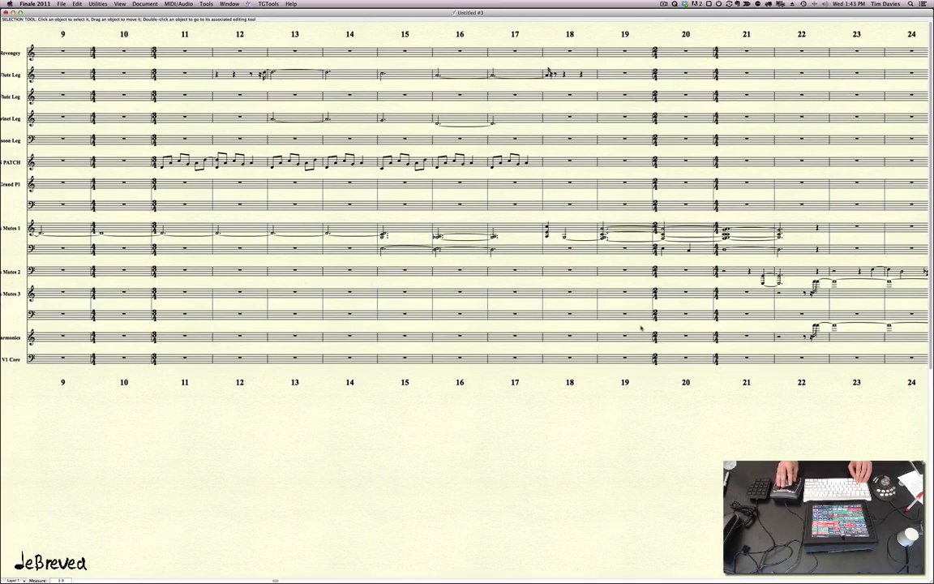
pyautogui.hscroll(-12, 578, 296)
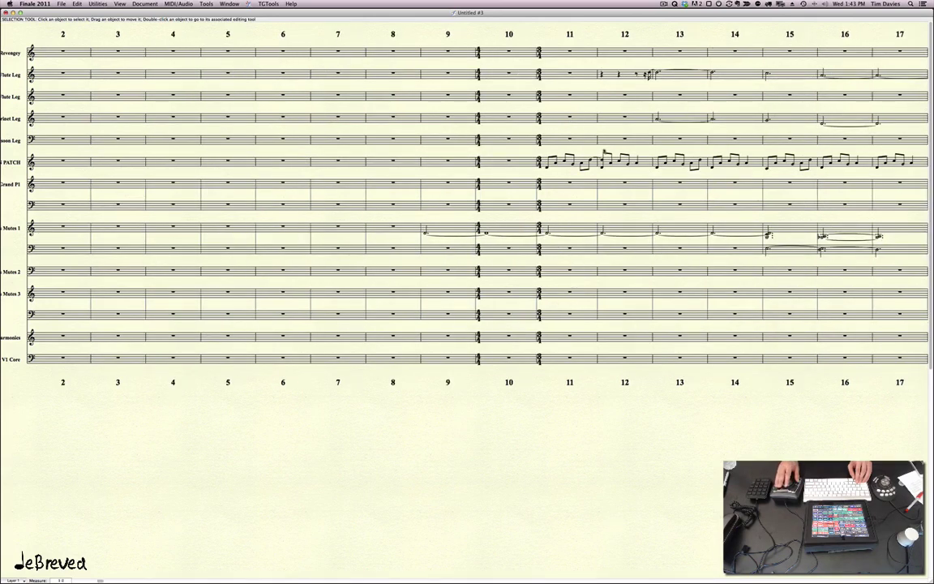
pyautogui.hscroll(-2, 584, 219)
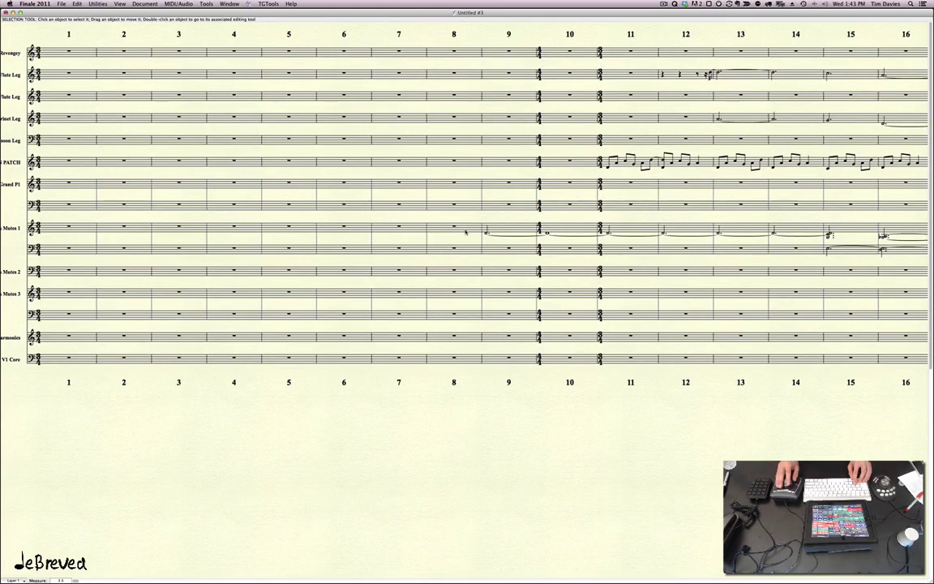
# Close the untitled imported score without saving it
pyautogui.press('super+w')
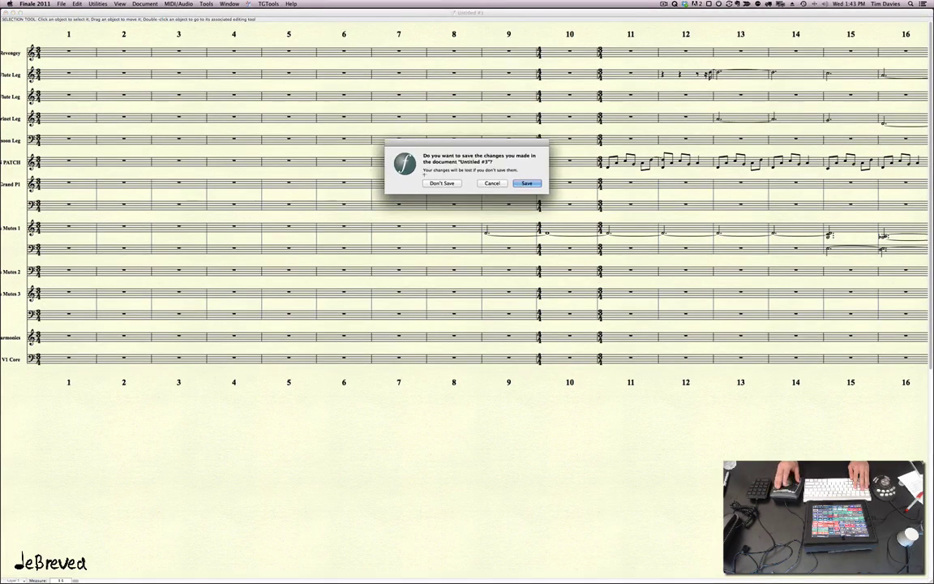
pyautogui.press('super+d')
# Open 6m21 Extreme Aussie Orchestrating v1.6.mid from the ***from Composer*** folder in Digital Performer
pyautogui.click(367, 291)
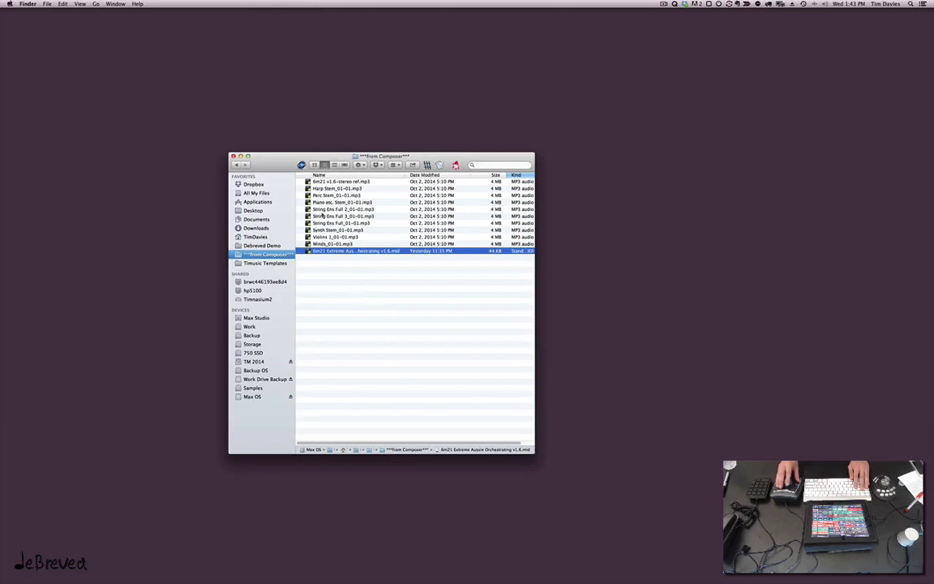
pyautogui.moveTo(309, 251); pyautogui.dragTo(301, 165)
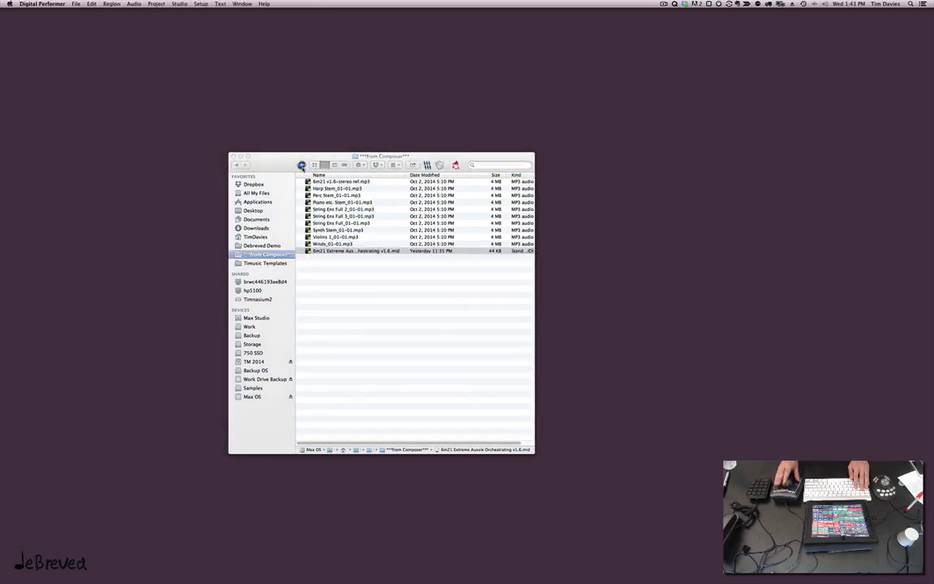
pyautogui.press('Return')
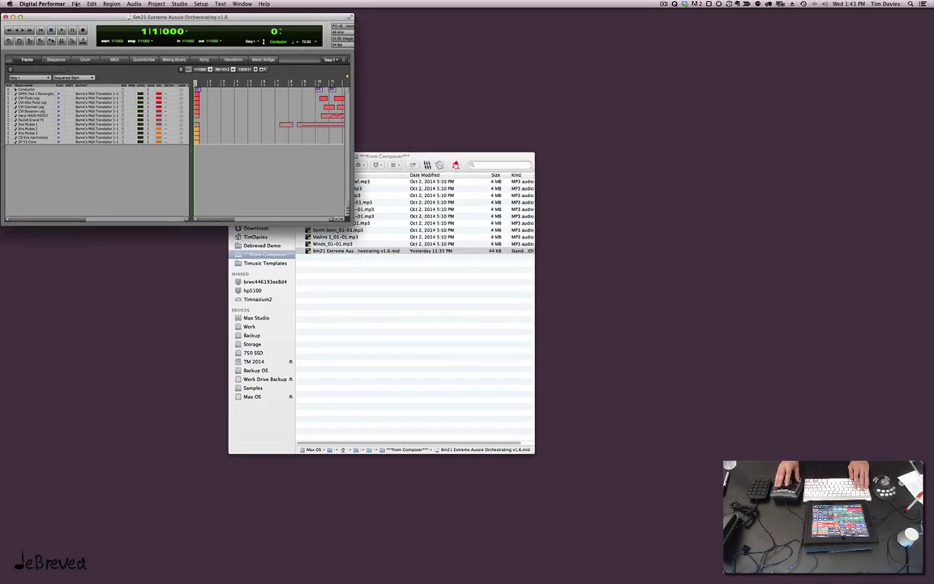
# Save the sequence as Digital Performer project "6m21 Extreme Aussie Orchestrating v1" in the ***DP*** folder inside Debreved Demo
pyautogui.click(76, 4)
pyautogui.click(273, 168)
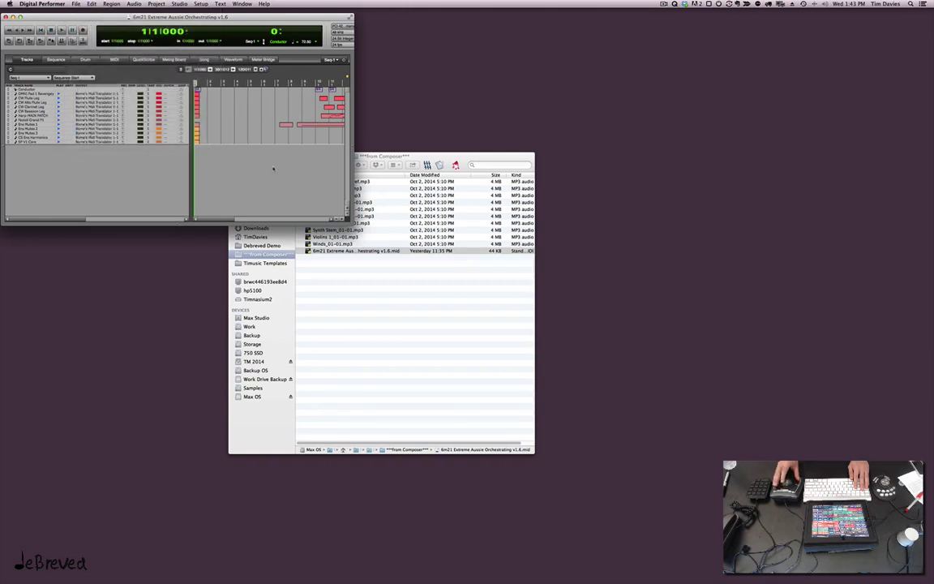
pyautogui.press('super+shift+s')
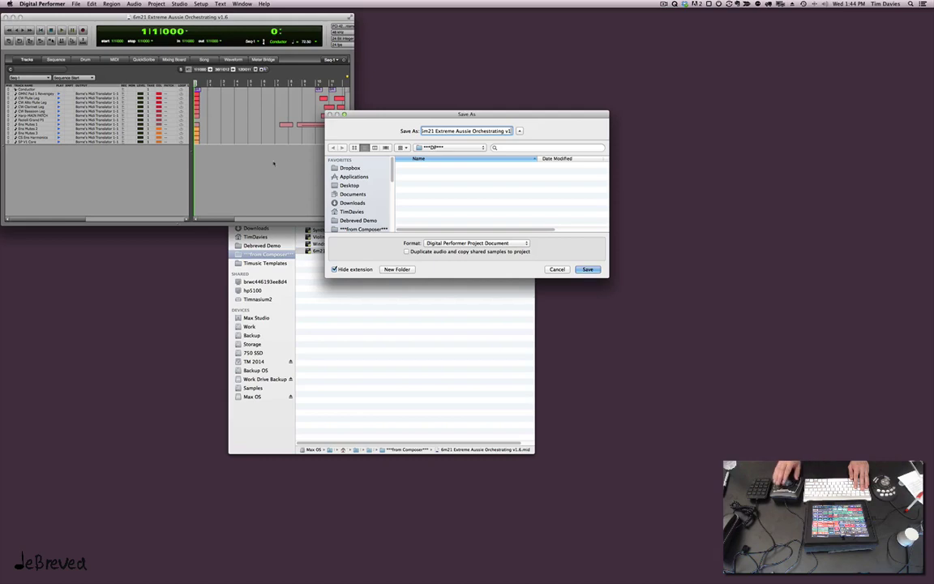
pyautogui.click(450, 147)
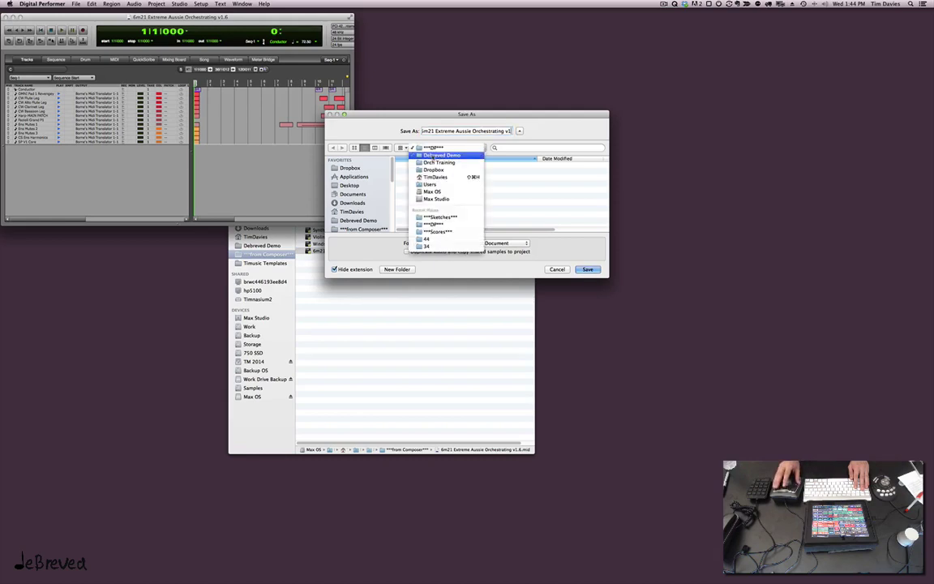
pyautogui.click(427, 156)
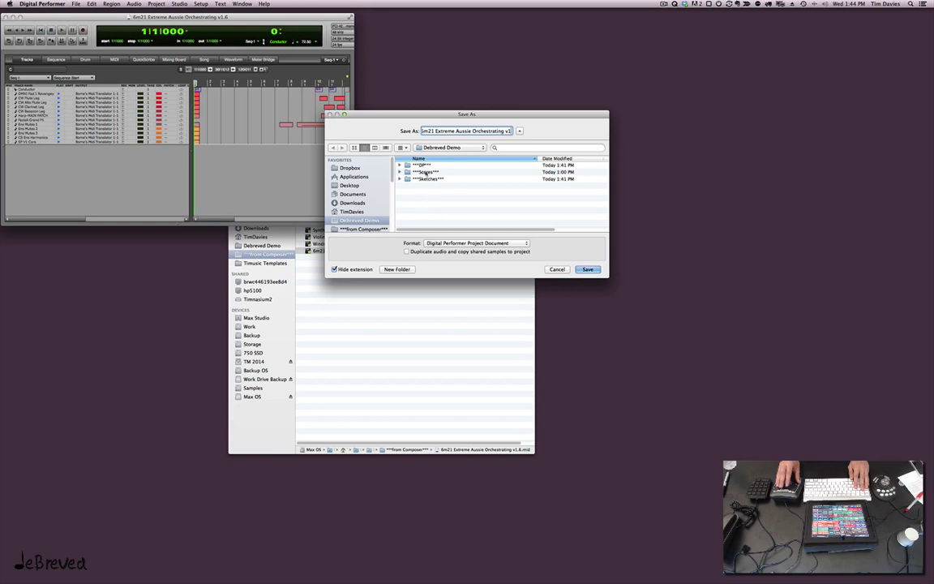
pyautogui.doubleClick(422, 165)
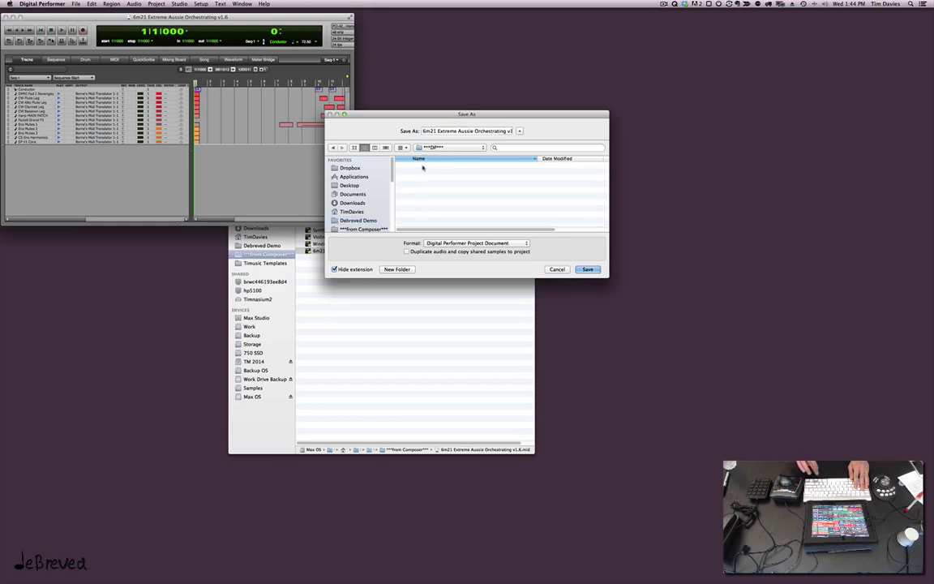
pyautogui.press('Return')
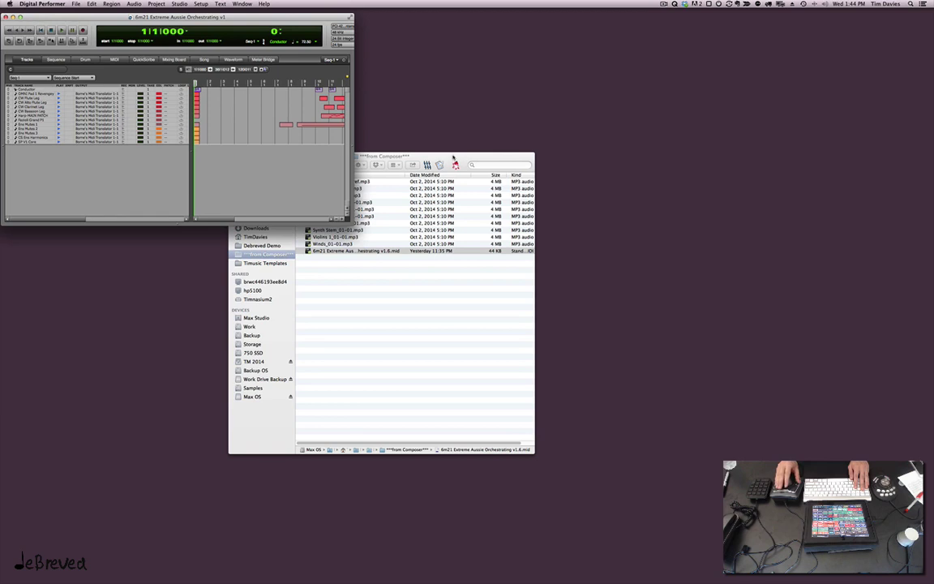
# Place the Finder window below the project and widen the project window across the screen so both are accessible
pyautogui.moveTo(406, 156); pyautogui.dragTo(397, 240)
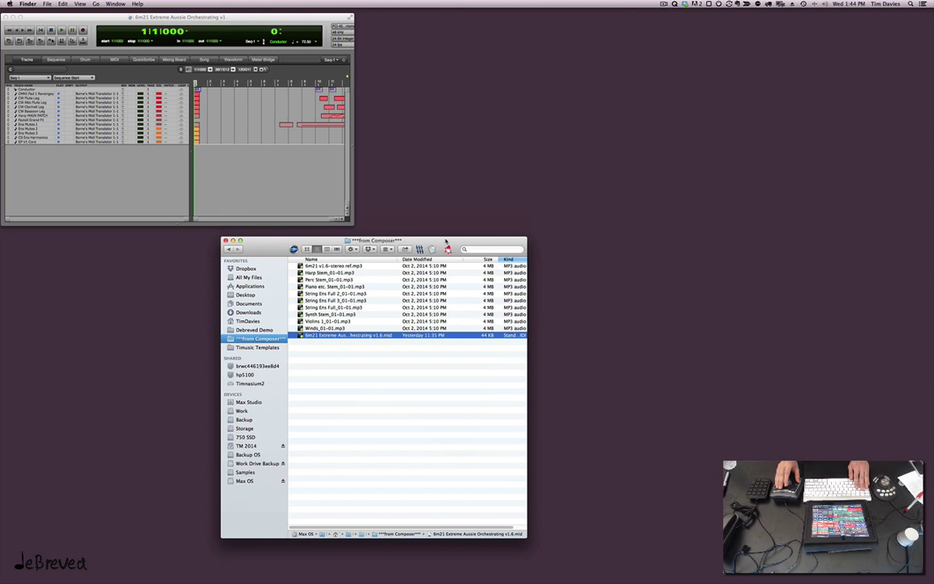
pyautogui.click(300, 204)
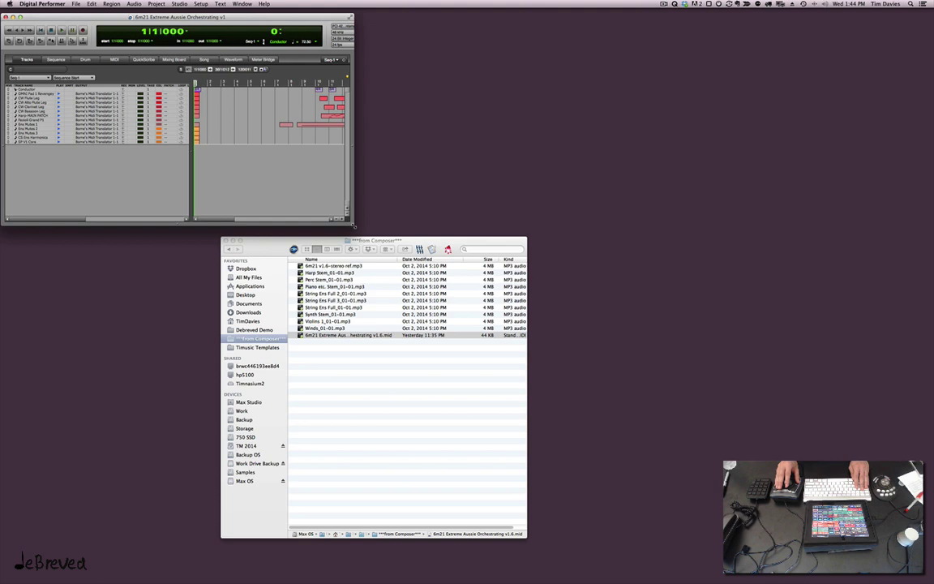
pyautogui.moveTo(353, 226); pyautogui.dragTo(911, 212)
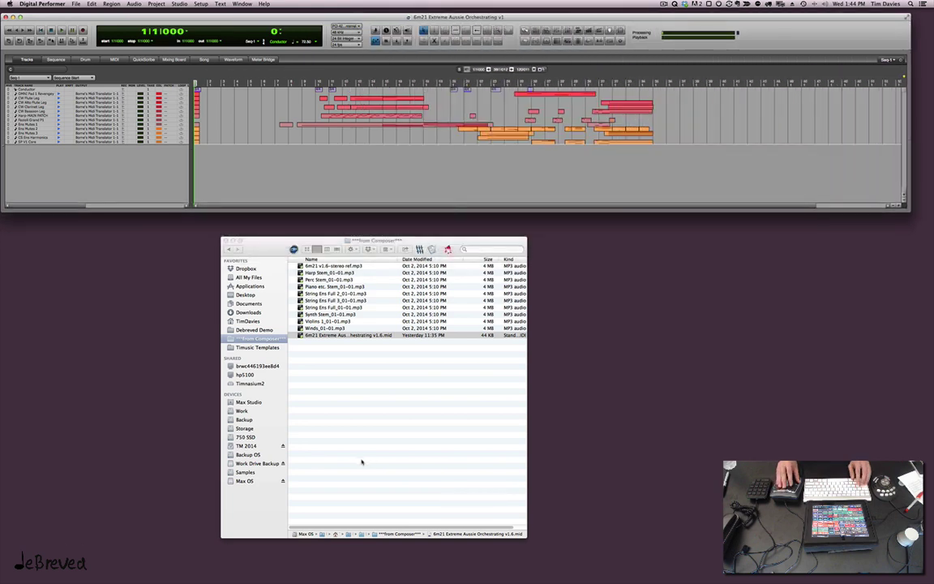
# Add all the MP3 files, from 6m21 v1.6-stereo ref to Winds_01-01, to the project as new audio tracks
pyautogui.click(361, 461)
pyautogui.click(326, 268)
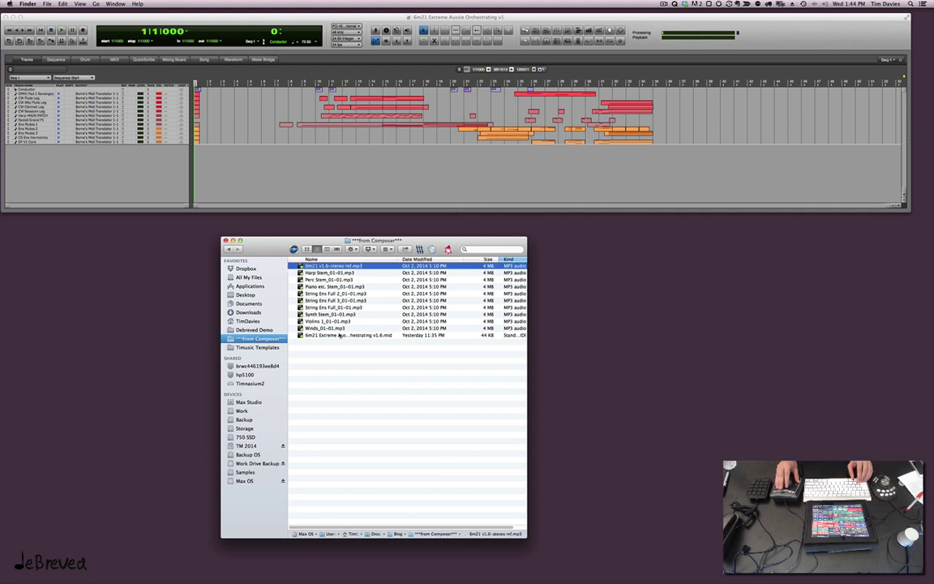
pyautogui.keyDown('shift'); pyautogui.click(337, 329); pyautogui.keyUp('shift')
pyautogui.moveTo(337, 329); pyautogui.dragTo(137, 188)
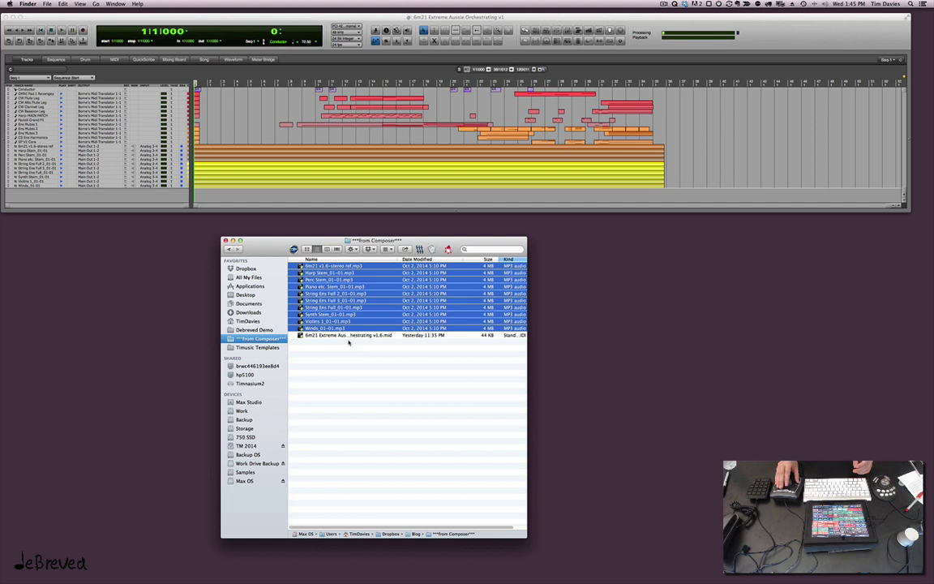
pyautogui.click(356, 339)
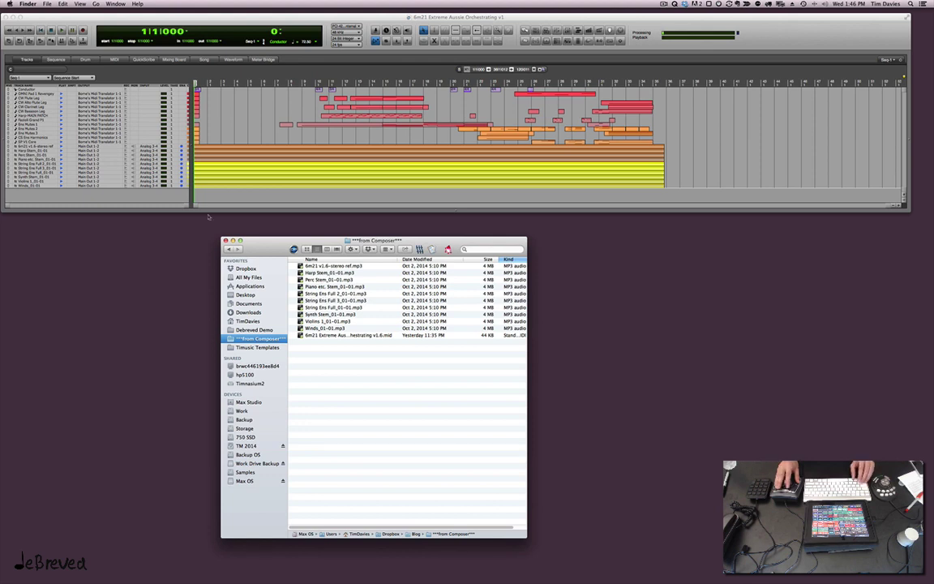
# Switch to Digital Performer and expand the project to the full-screen layout with tracks, MIDI editor and side panes
pyautogui.click(148, 193)
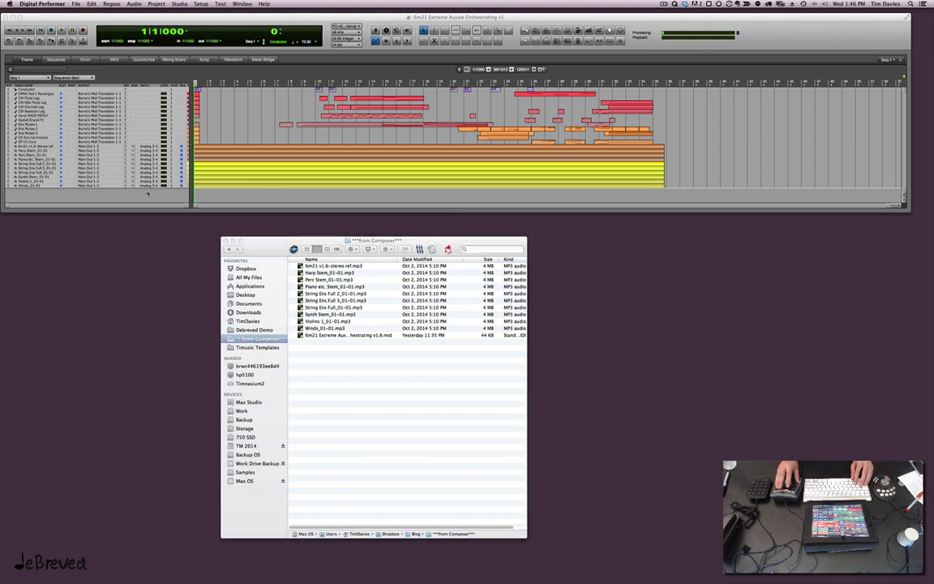
pyautogui.hotkey('ctrl', '1')
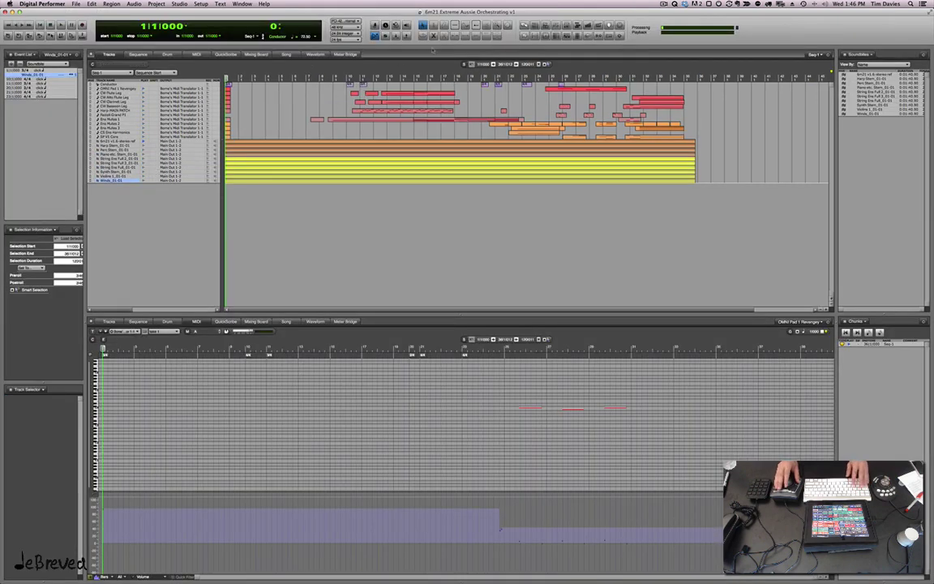
# Play the sequence around bars 8 to 10 to check the audio stems against the MIDI, and view the bars that follow
pyautogui.press('space')
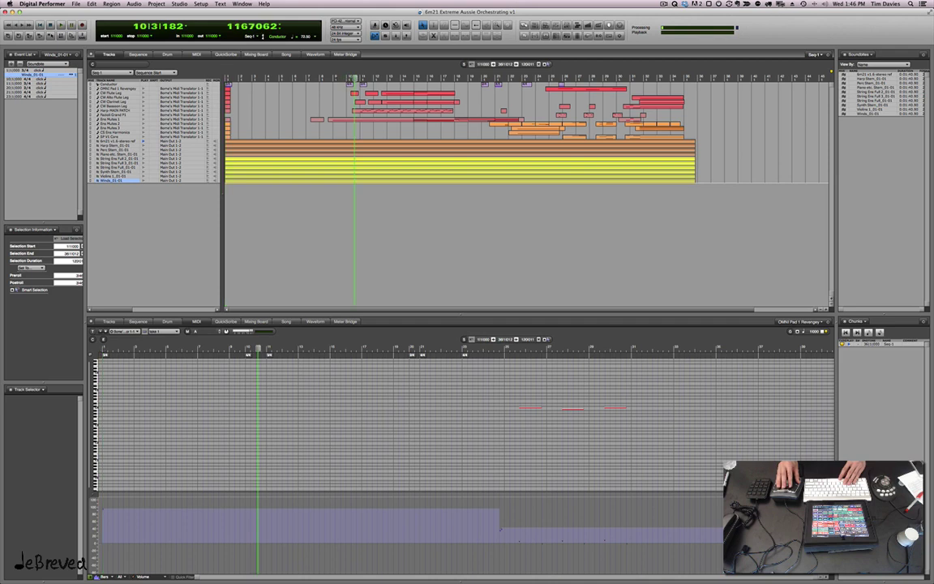
pyautogui.click(334, 79)
pyautogui.press('space')
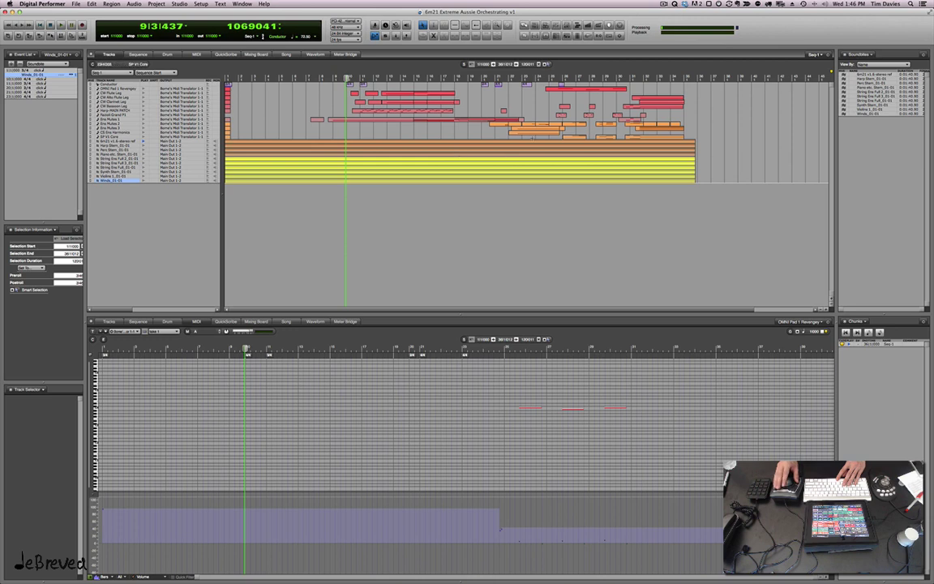
pyautogui.hscroll(5, 502, 156)
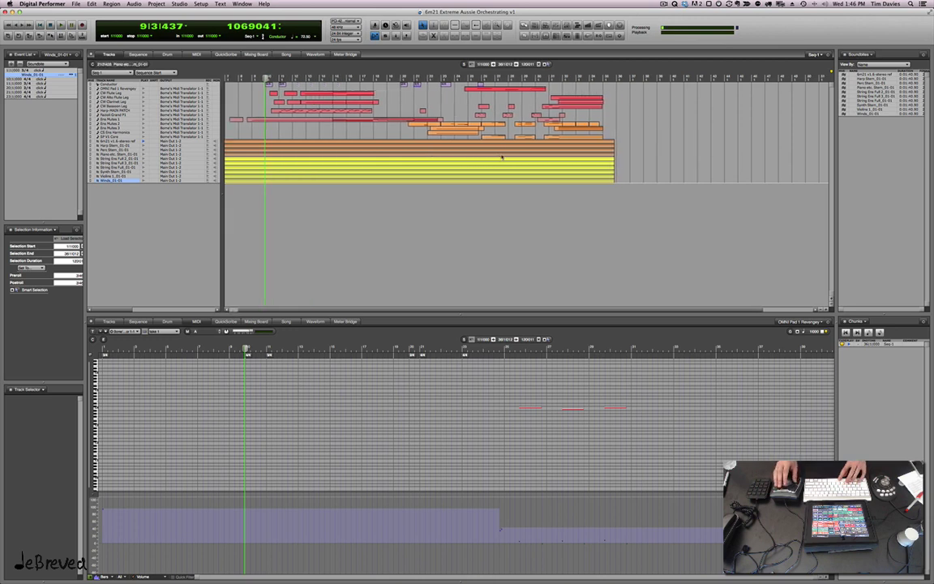
# Put the OMNI Pad 1 track in its own folder and the four CW woodwind tracks in a second folder
pyautogui.hscroll(-5, 415, 143)
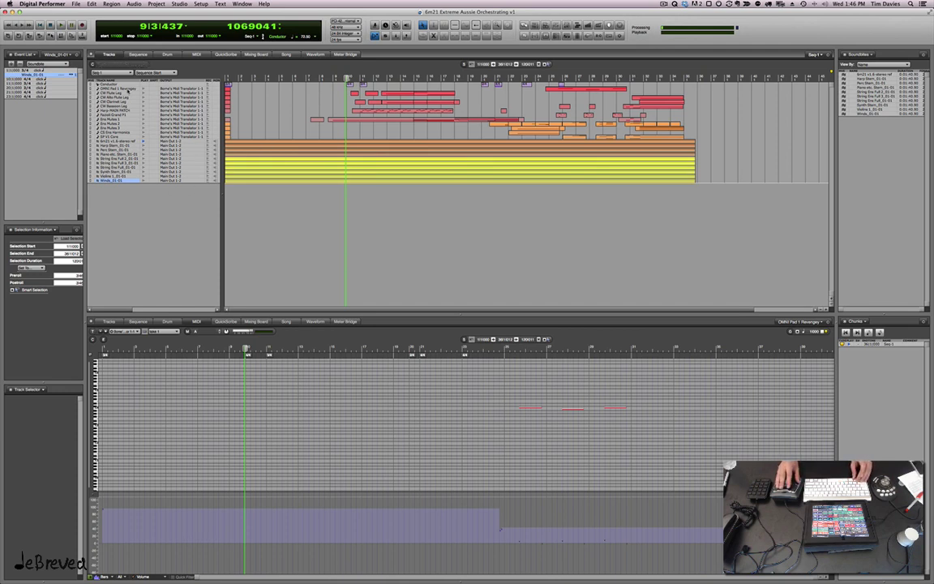
pyautogui.click(127, 90)
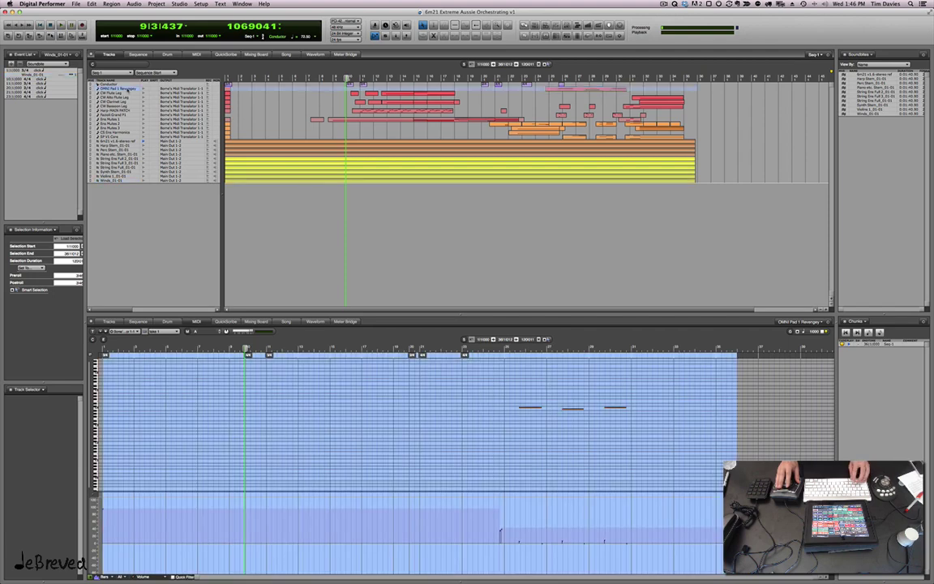
pyautogui.press('alt+super+f')
pyautogui.moveTo(127, 99); pyautogui.dragTo(129, 111)
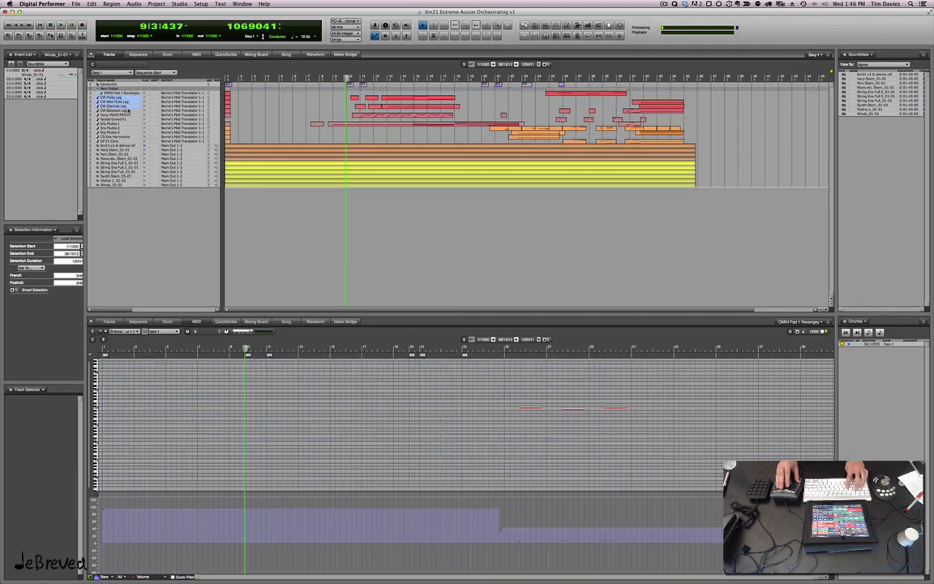
pyautogui.press('super+shift+f')
# Group the harp track, the Fazioli grand piano track and the five string tracks into three separate folders
pyautogui.click(132, 120)
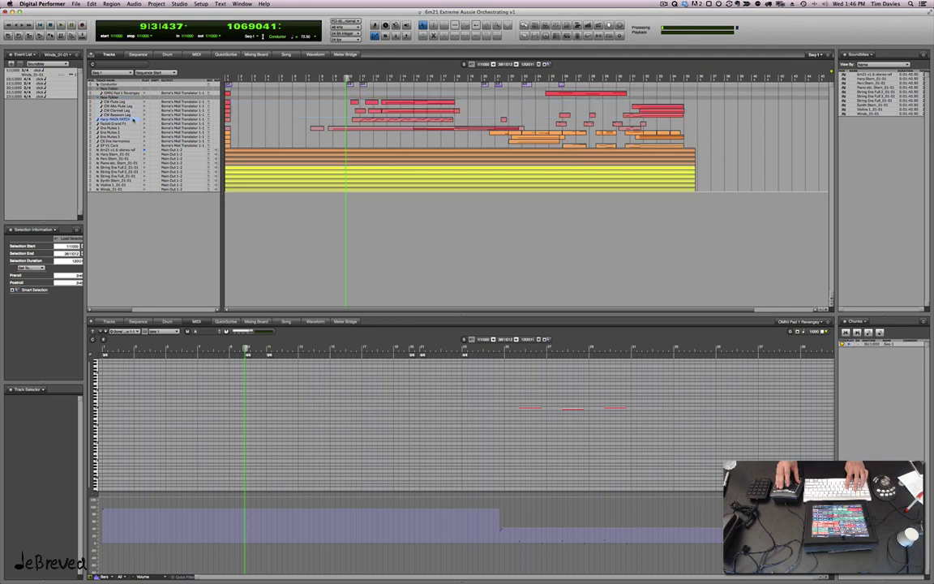
pyautogui.press('super+shift+f')
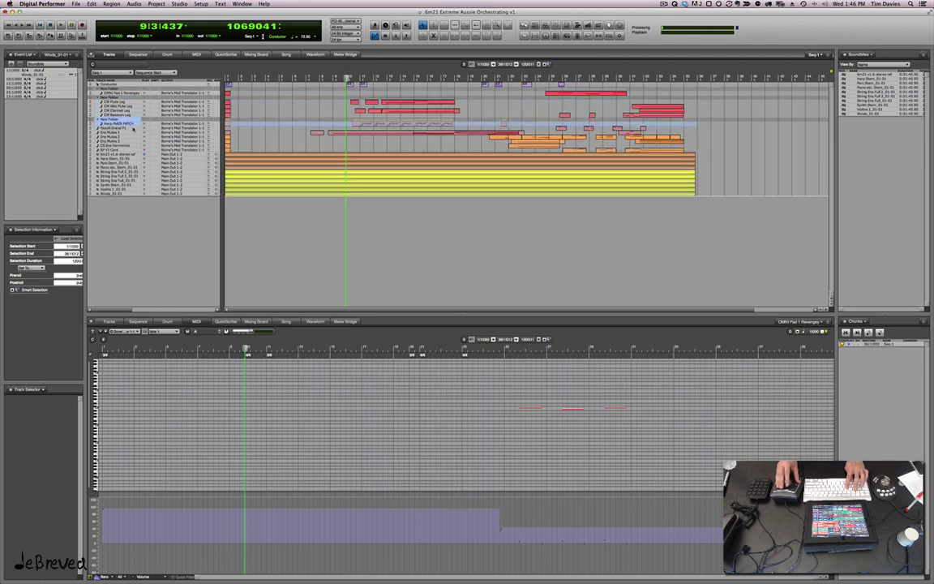
pyautogui.click(133, 129)
pyautogui.press('super+shift+f')
pyautogui.moveTo(130, 139); pyautogui.dragTo(131, 149)
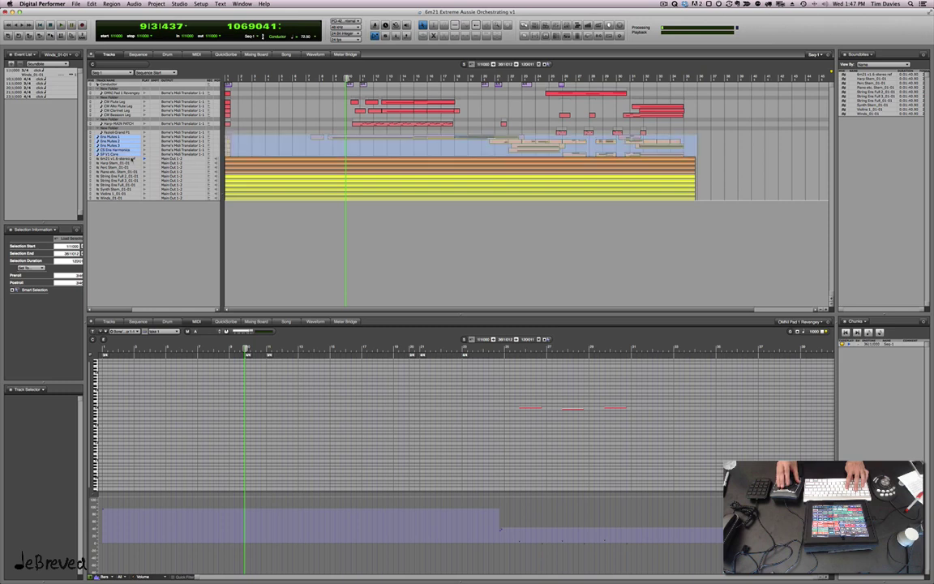
pyautogui.press('super+shift+f')
# Put the 6m21 v1.6-stereo ref track in its own folder and the audio stems, Harp Stem_01-01 to Winds_01-01, in another
pyautogui.click(131, 164)
pyautogui.press('super+shift+f')
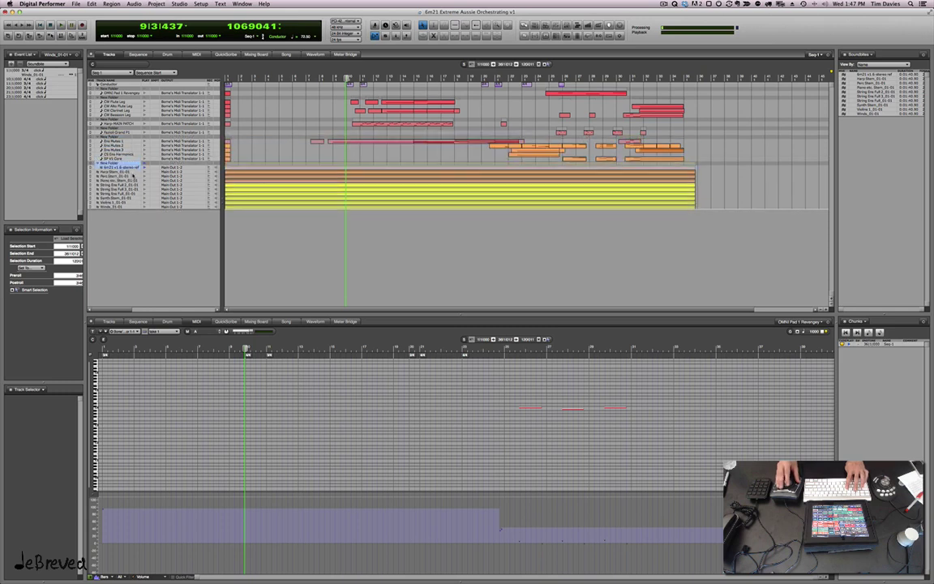
pyautogui.moveTo(132, 172); pyautogui.dragTo(132, 181)
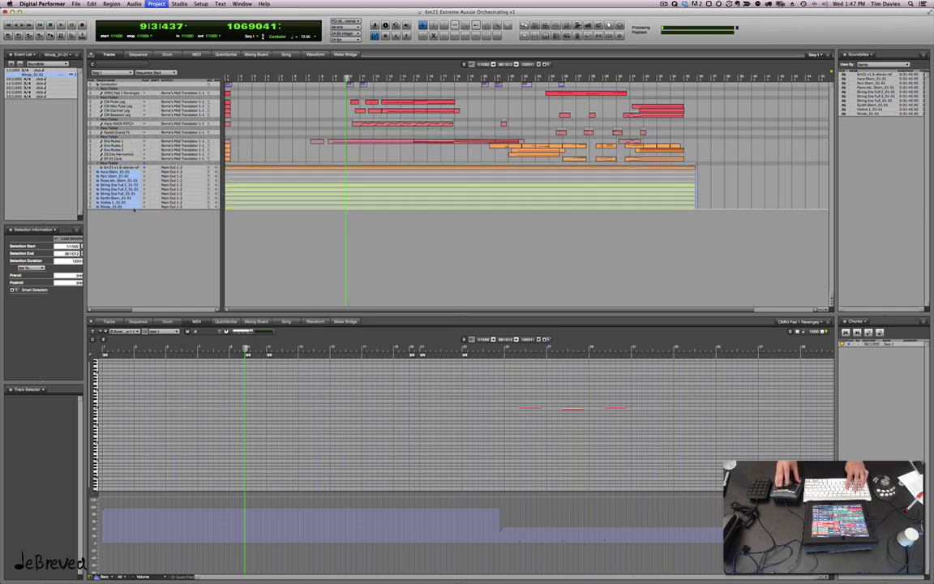
pyautogui.press('super+shift+f')
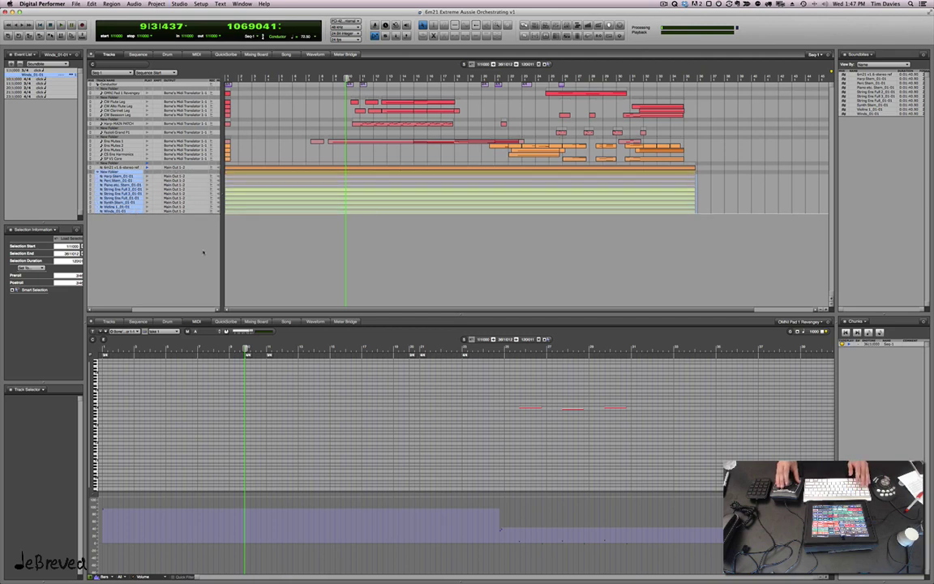
pyautogui.click(203, 252)
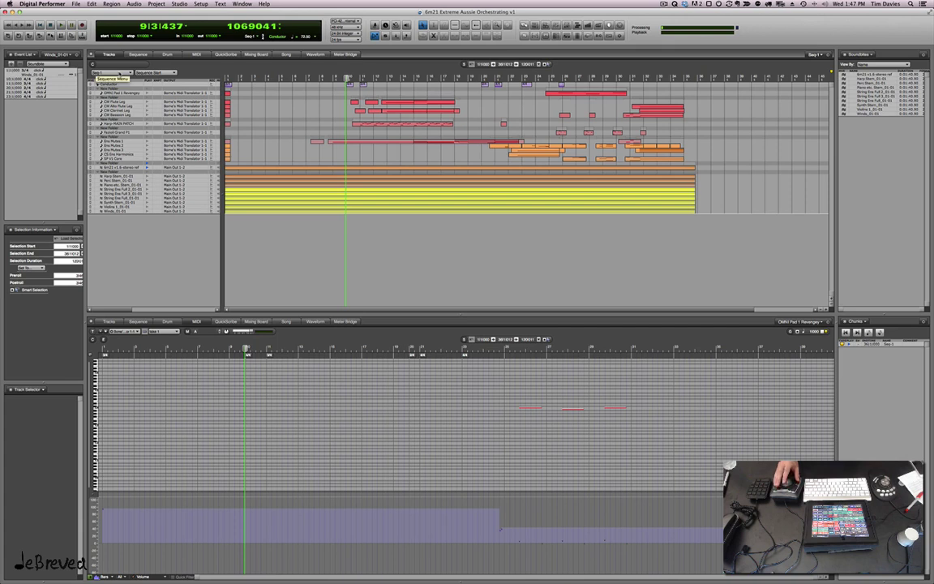
# View the available sequence commands and play the sequence briefly from bar 9
pyautogui.click(120, 73)
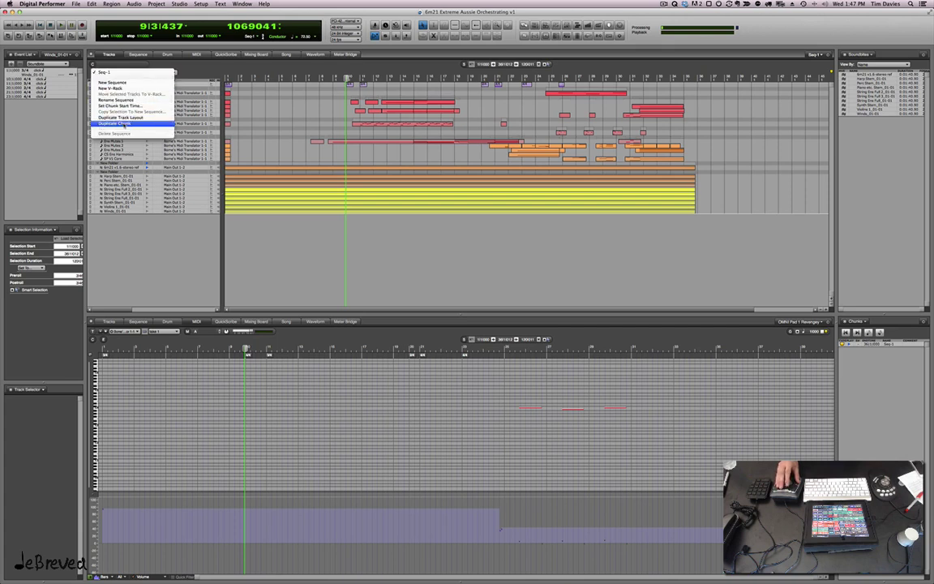
pyautogui.click(243, 229)
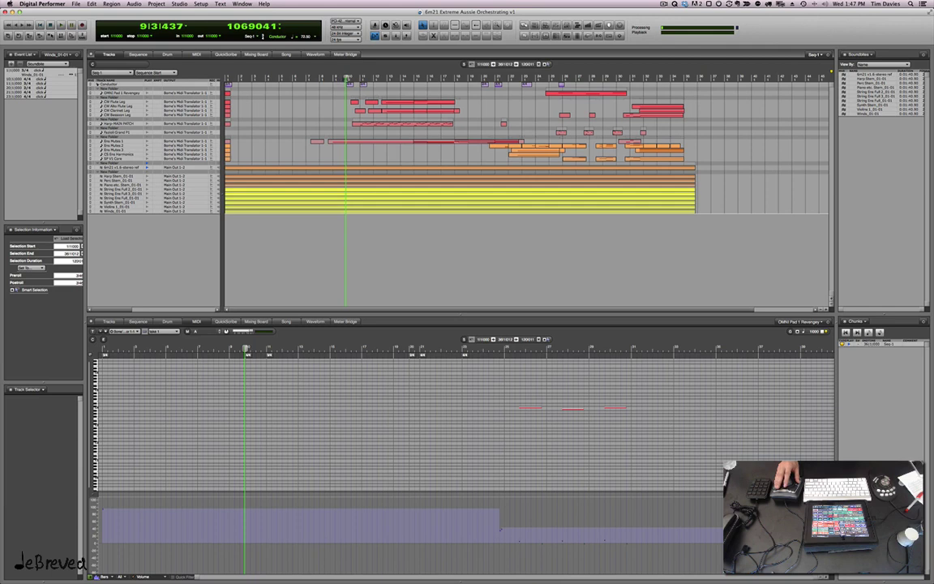
pyautogui.moveTo(347, 79); pyautogui.dragTo(334, 78)
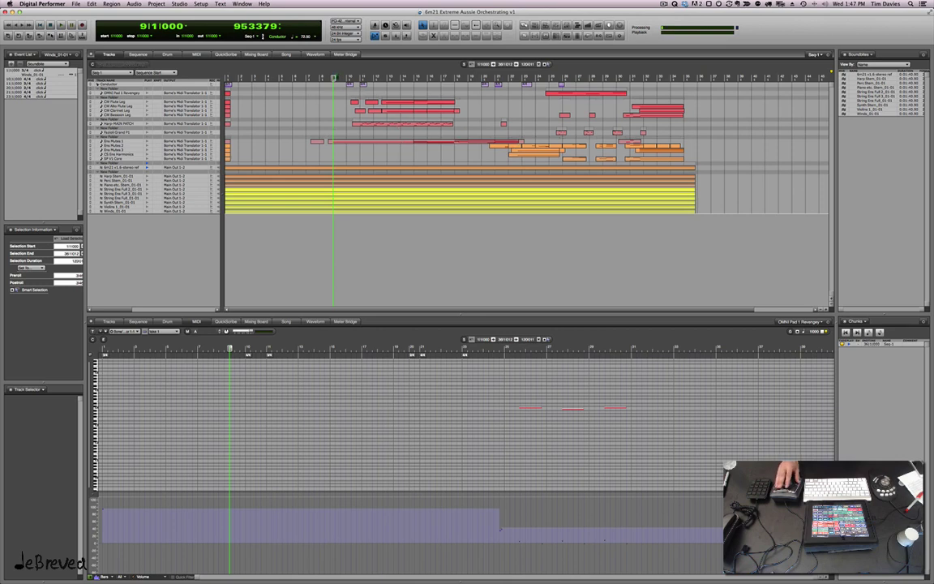
pyautogui.press('space')
pyautogui.press('space')
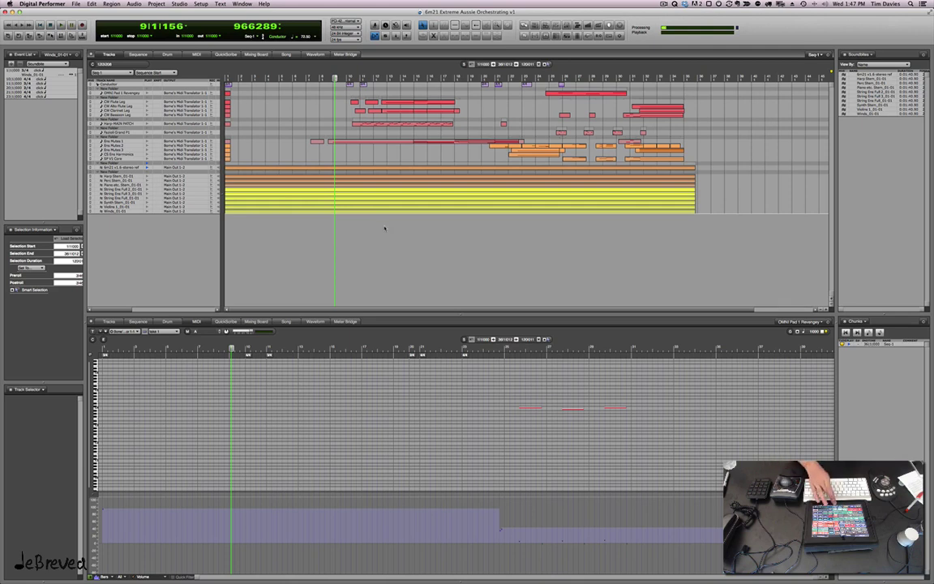
# Rename the sequence as -ORIGINAL and duplicate it
pyautogui.press('super+shift+r')
pyautogui.write('-ORIGINAL')
pyautogui.press('Return')
pyautogui.press('super+shift+d')
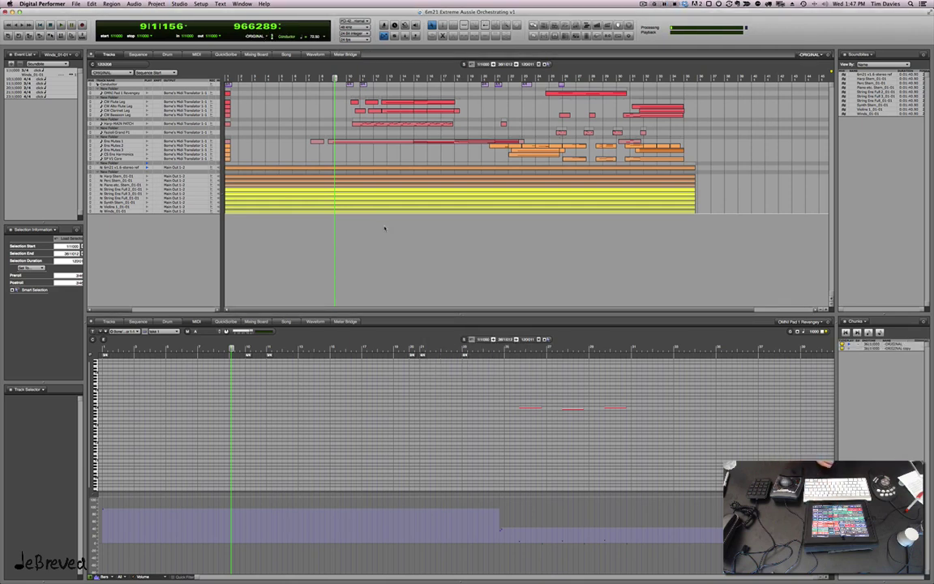
# Switch to the duplicated sequence and rename it as -CLEAN UP
pyautogui.press('super+]')
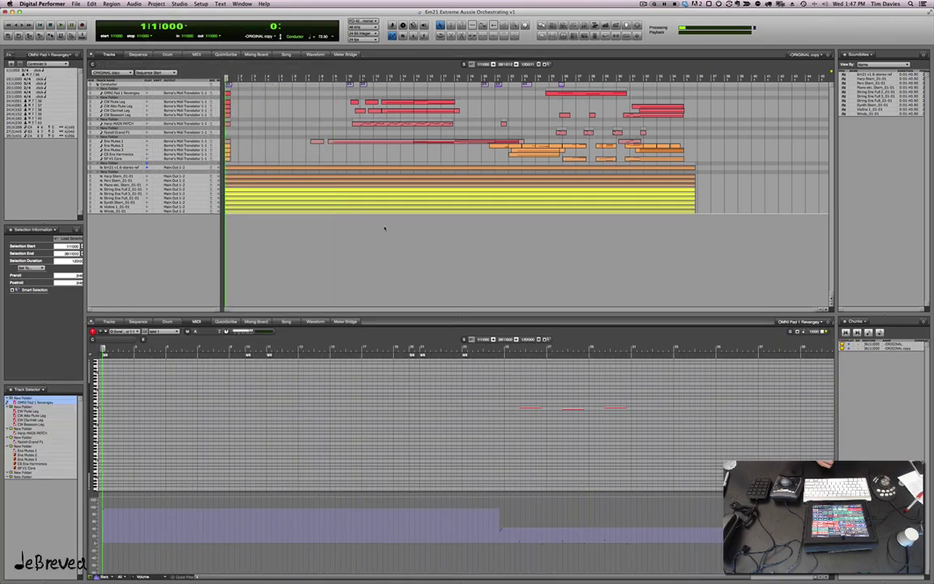
pyautogui.press('super+shift+r')
pyautogui.write('-CLEAN UP')
pyautogui.press('Return')
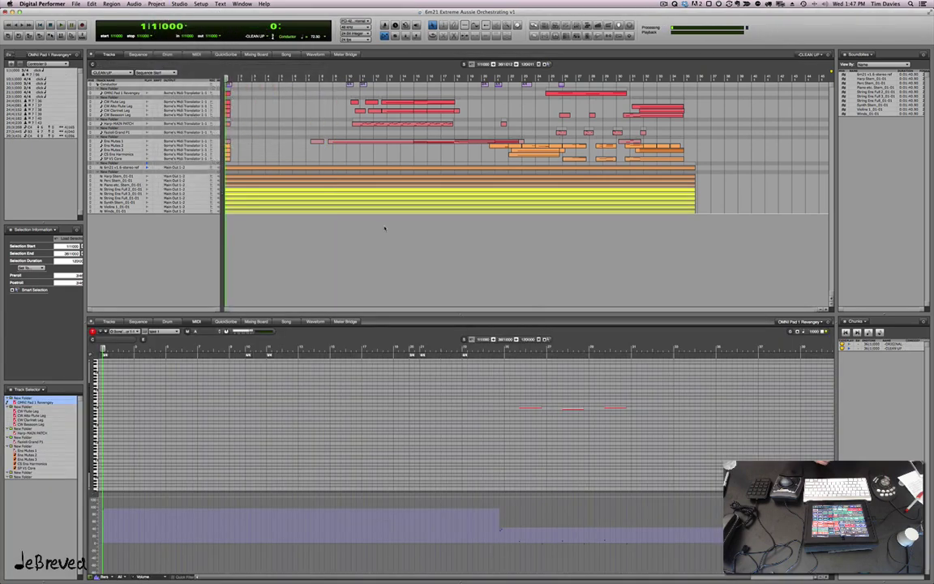
# Switch to the -ORIGINAL sequence and back to -CLEAN UP to compare the two
pyautogui.click(118, 74)
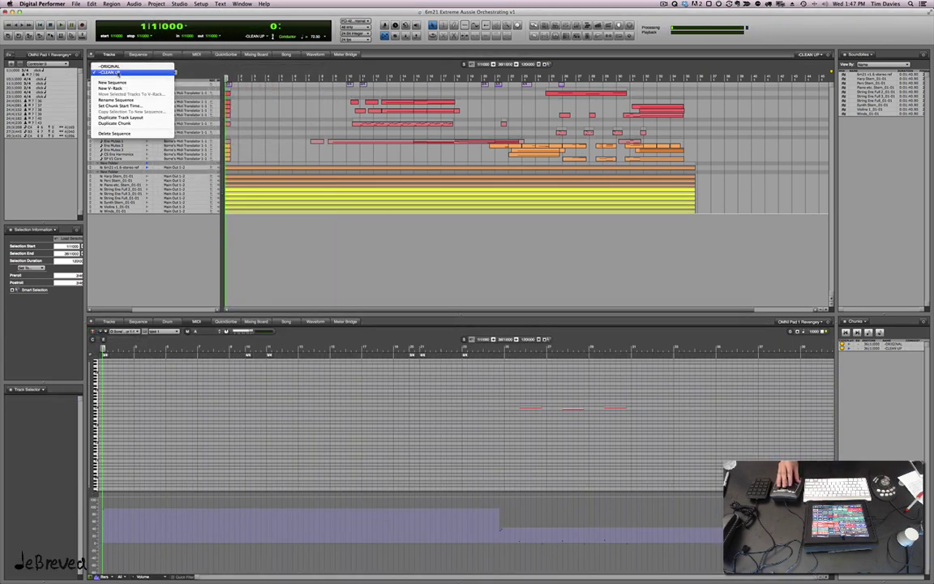
pyautogui.click(117, 65)
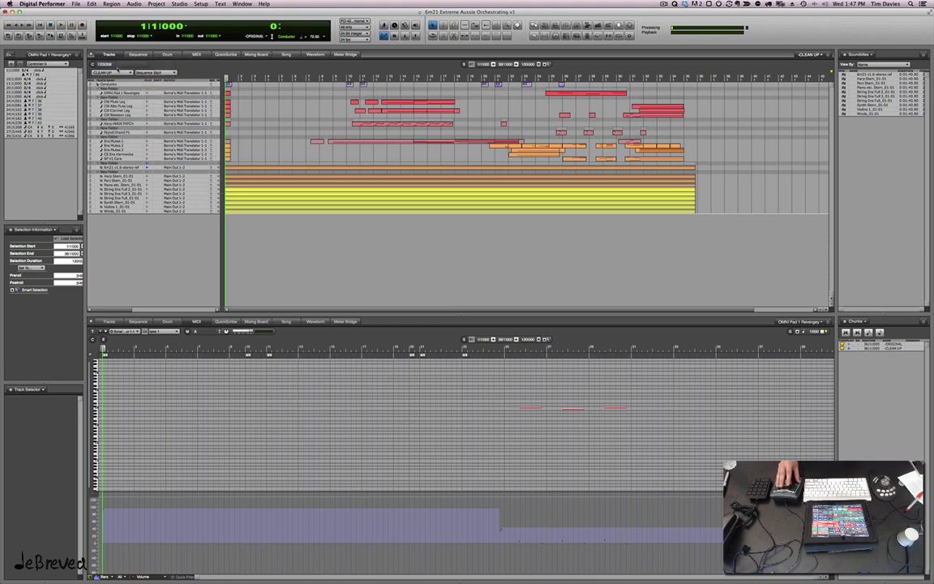
pyautogui.click(118, 73)
pyautogui.click(117, 80)
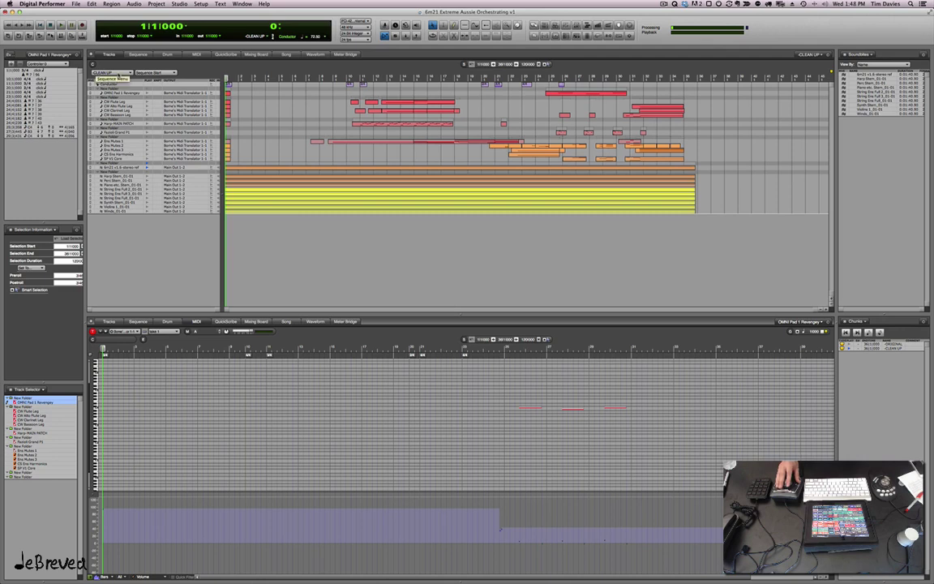
pyautogui.click(401, 226)
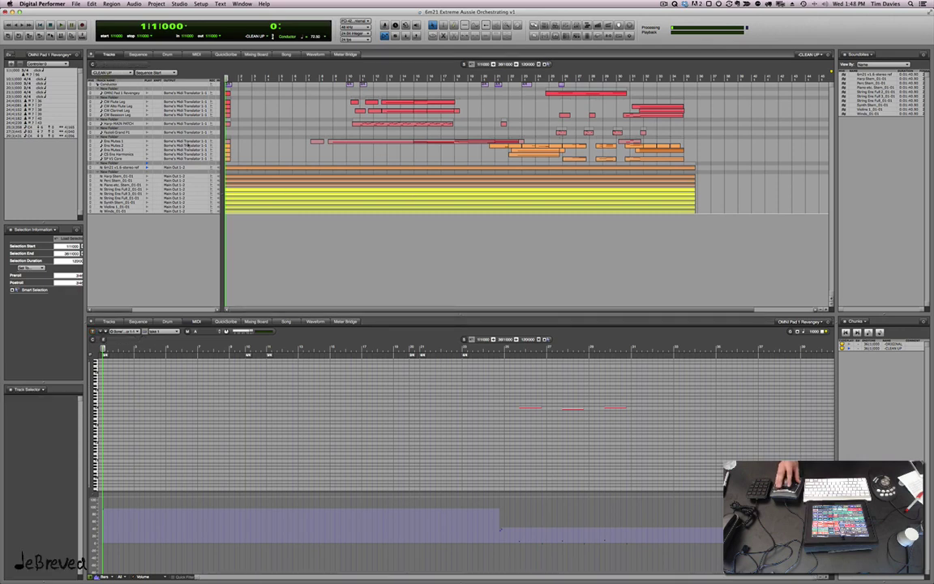
pyautogui.press('Up')
pyautogui.press('Up')
pyautogui.press('Up')
pyautogui.press('Up')
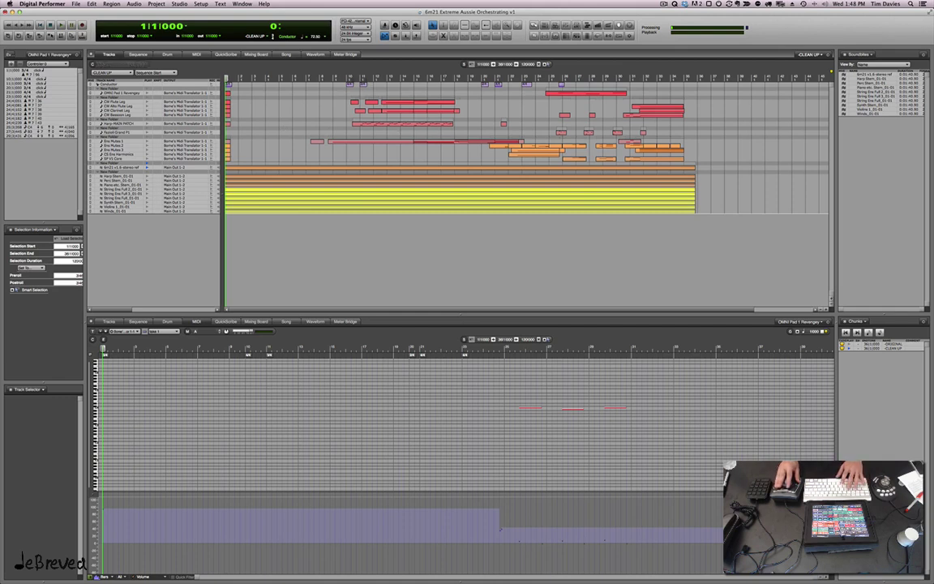
pyautogui.press('Up')
pyautogui.press('Up')
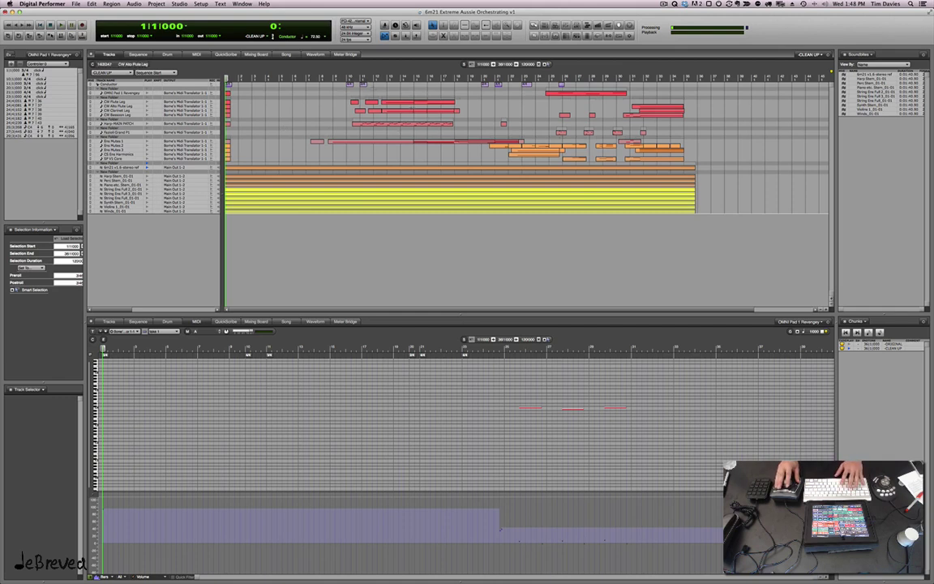
pyautogui.press('Down')
pyautogui.press('Down')
pyautogui.press('Down')
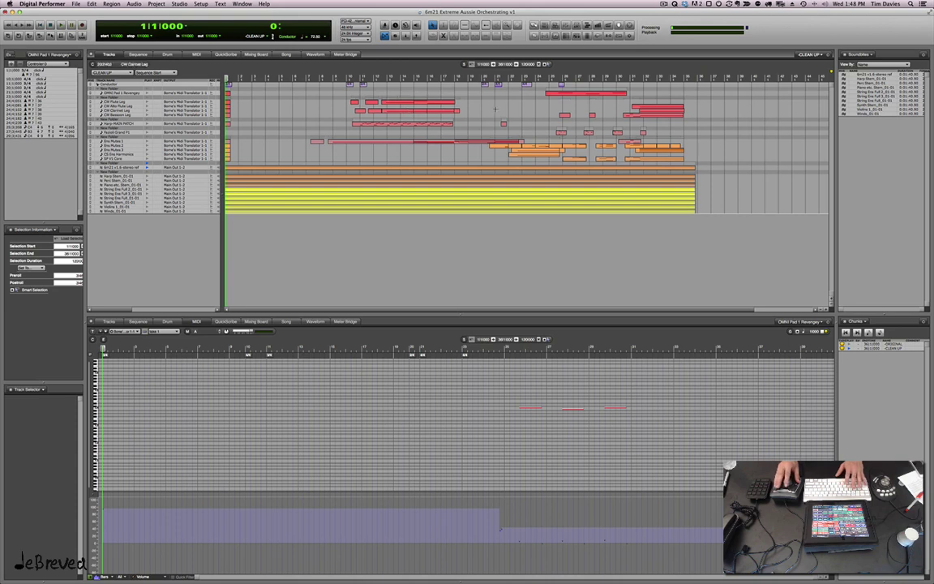
pyautogui.press('Up')
pyautogui.press('Up')
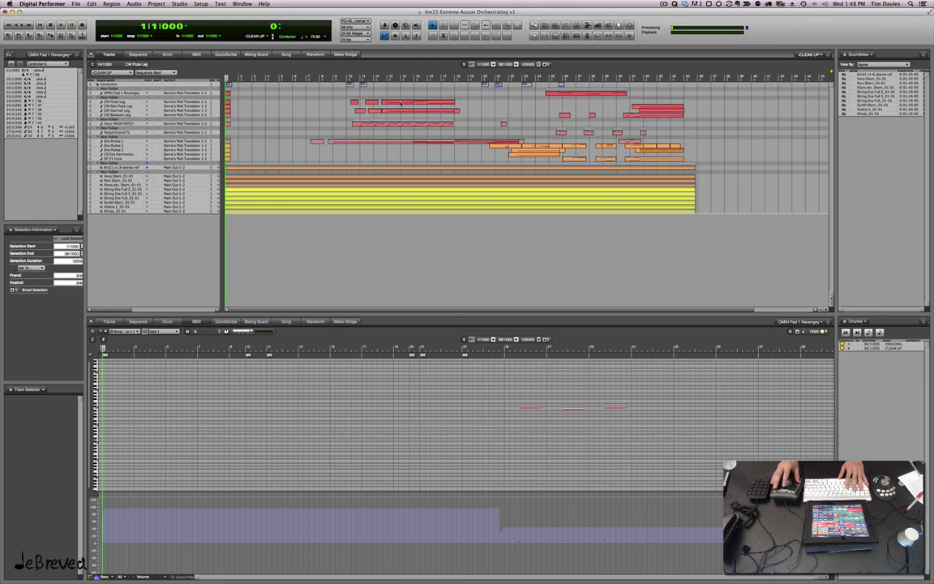
# Show the CW Flute, Alto Flute, Clarinet and Bassoon Leg tracks together in the MIDI editor
pyautogui.doubleClick(401, 104)
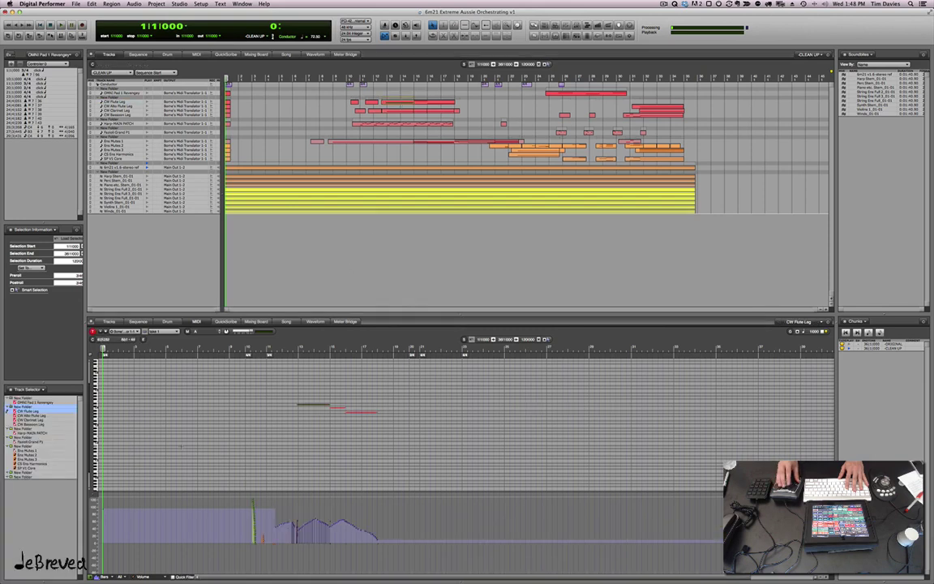
pyautogui.click(53, 425)
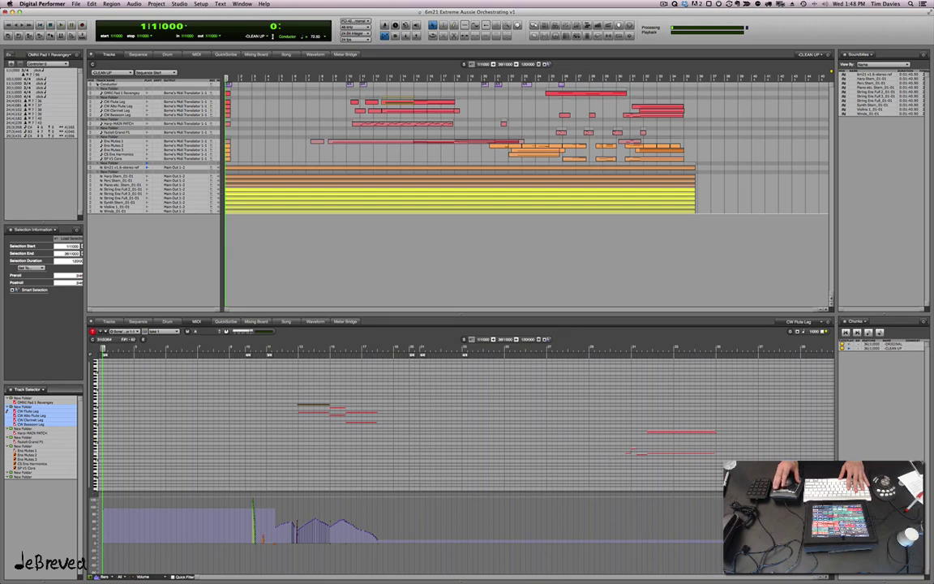
# Try Smart Quantize on all notes of the four woodwind tracks and undo it
pyautogui.moveTo(270, 388); pyautogui.dragTo(719, 469)
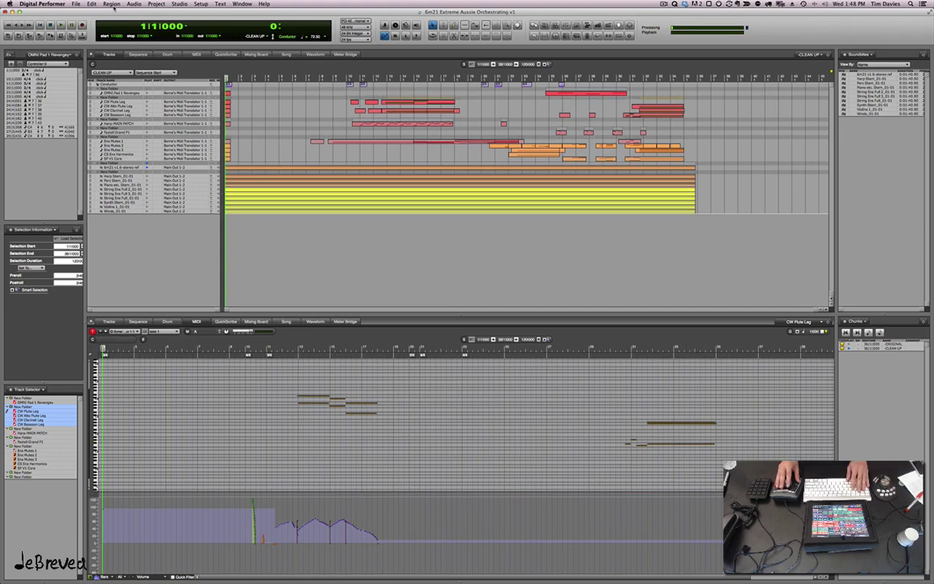
pyautogui.click(111, 4)
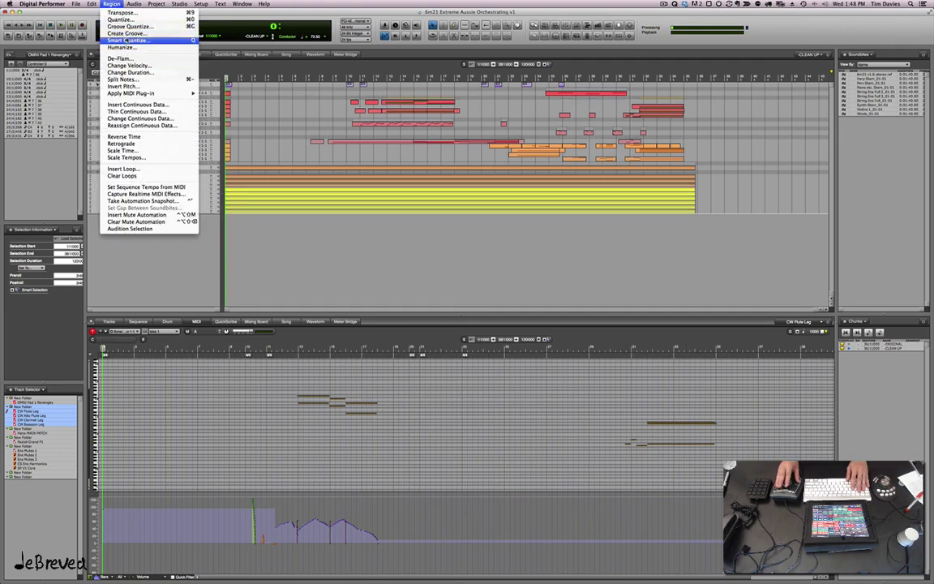
pyautogui.click(126, 40)
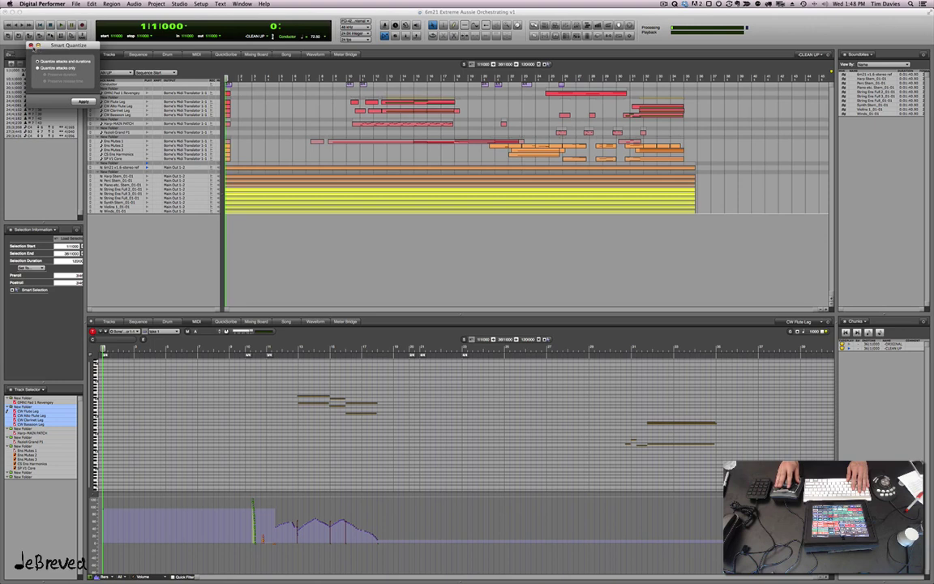
pyautogui.click(84, 102)
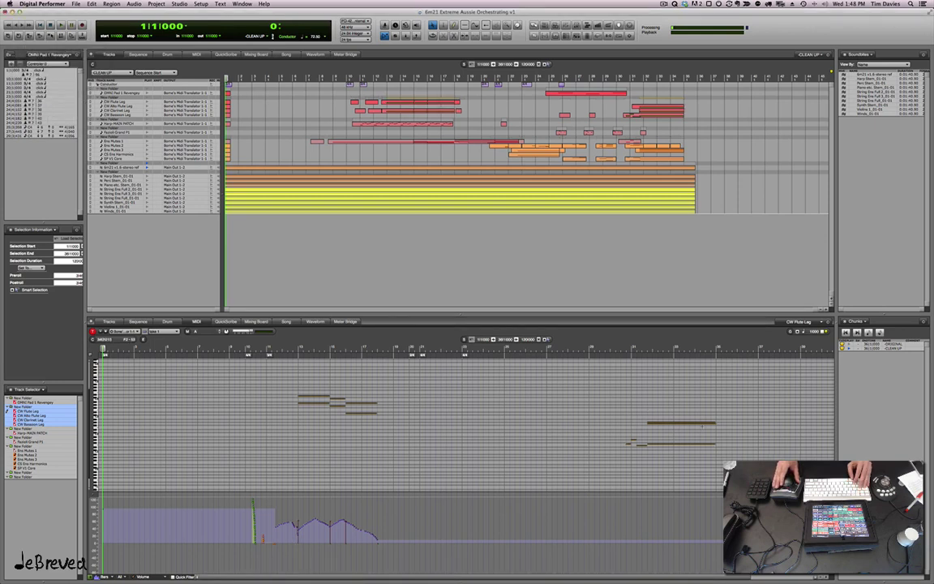
pyautogui.press('super+z')
pyautogui.click(590, 420)
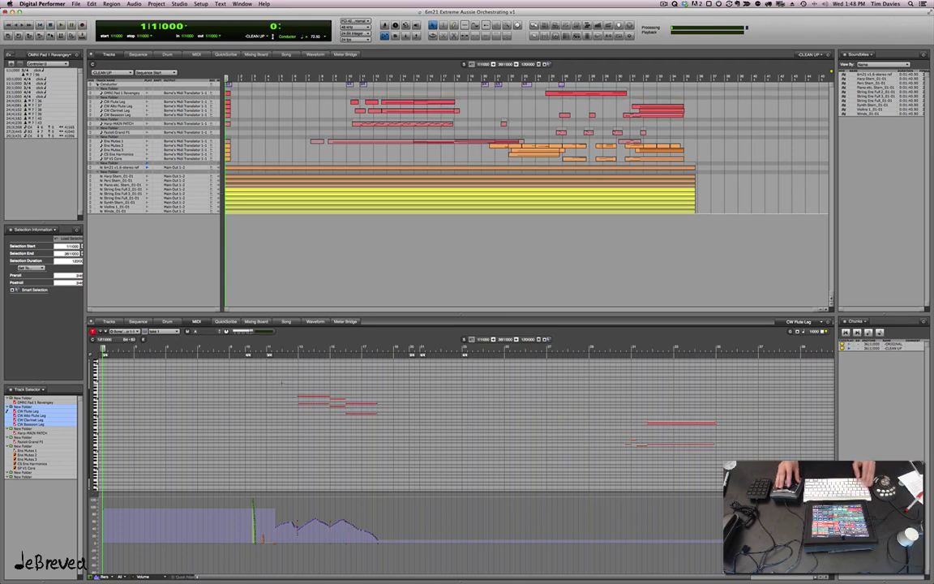
# Quantize all notes of the four woodwind tracks with the regular Quantize command
pyautogui.moveTo(282, 383); pyautogui.dragTo(737, 473)
pyautogui.press('super+0')
pyautogui.press('Return')
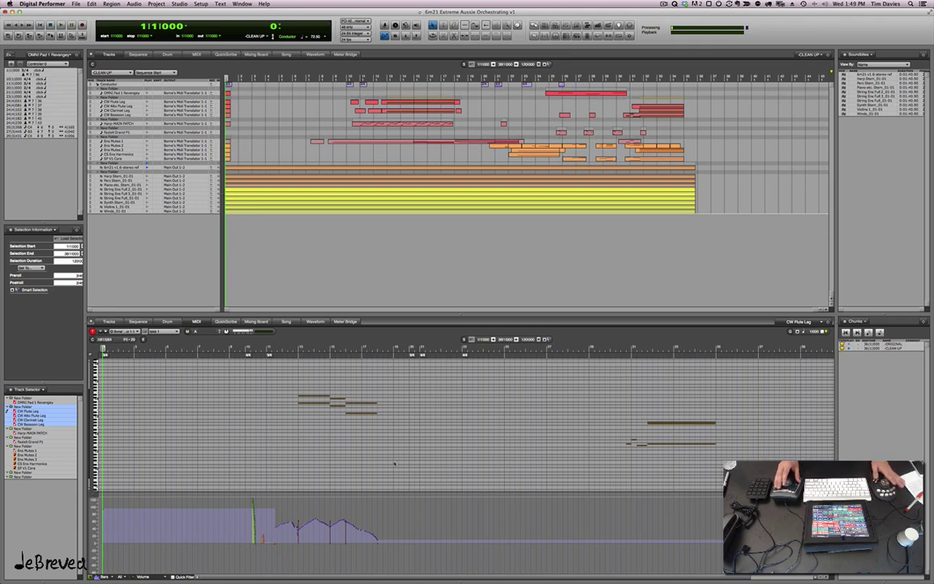
# Play the -CLEAN UP sequence and move the playback position back to bar 9 to check the quantized woodwinds
pyautogui.press('space')
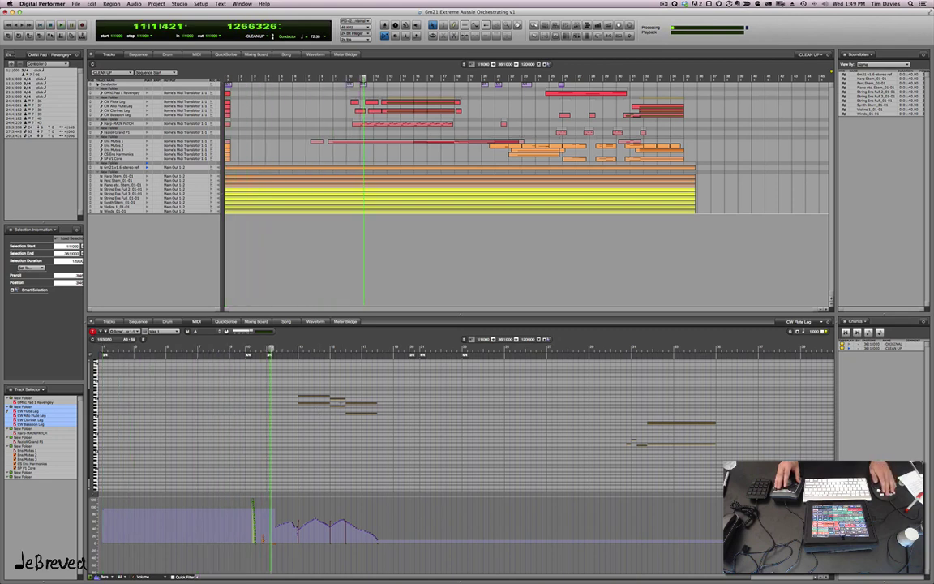
pyautogui.press('Left')
pyautogui.press('Left')
pyautogui.press('Left')
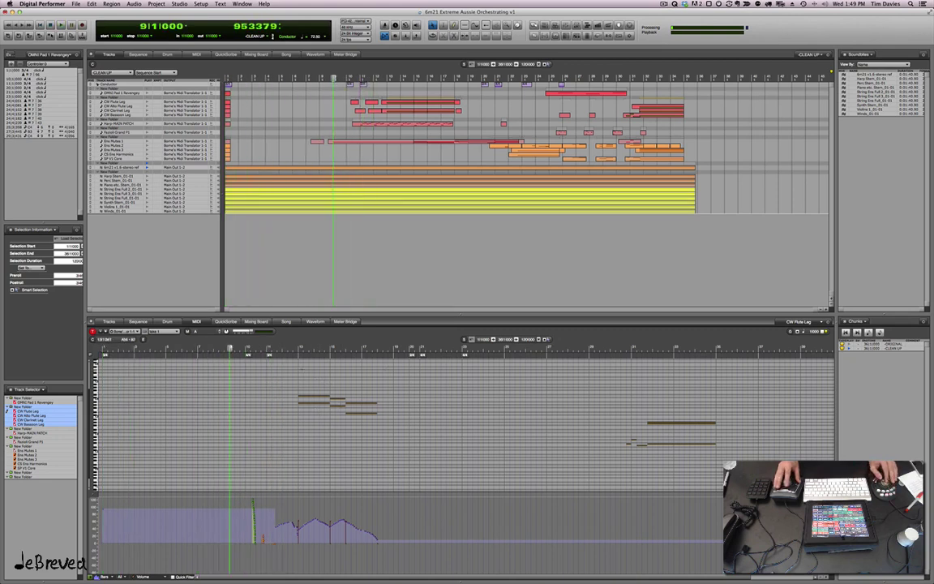
# Show the Harp-MAIN PATCH track in the MIDI editor and select the notes of its first phrase
pyautogui.press('Right')
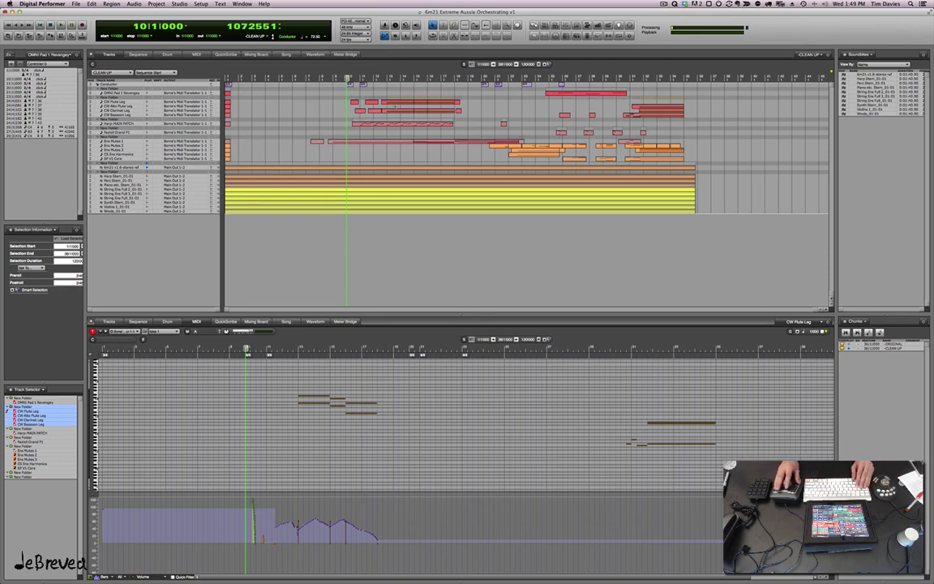
pyautogui.click(393, 255)
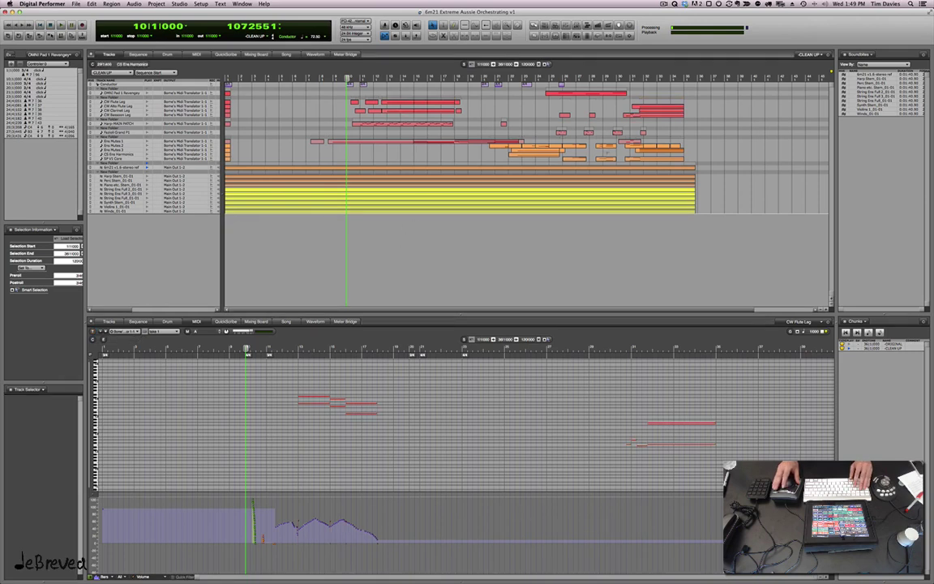
pyautogui.click(422, 125)
pyautogui.moveTo(256, 386); pyautogui.dragTo(373, 442)
pyautogui.click(373, 446)
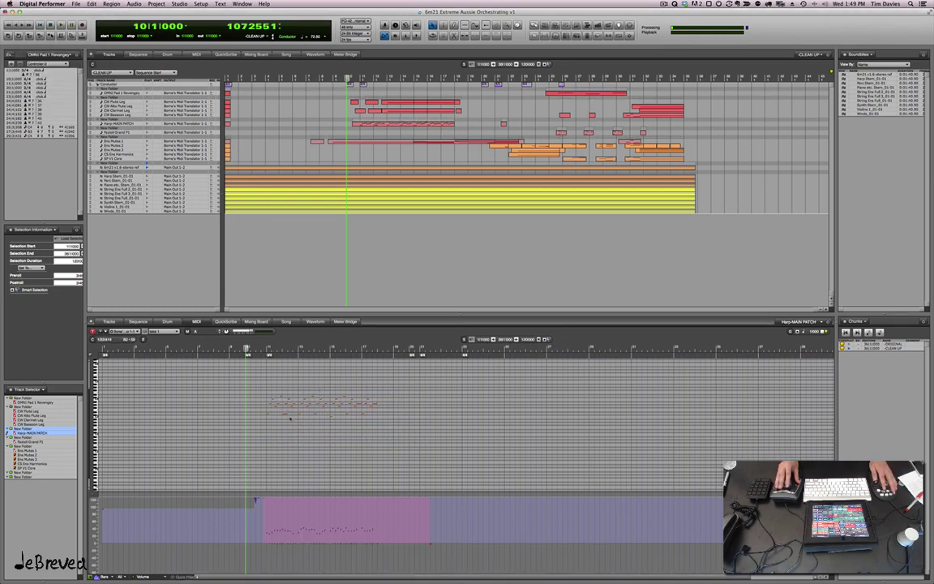
# Set the duration of a low harp note near bar 12 to 240 ticks with Change Duration
pyautogui.click(285, 416)
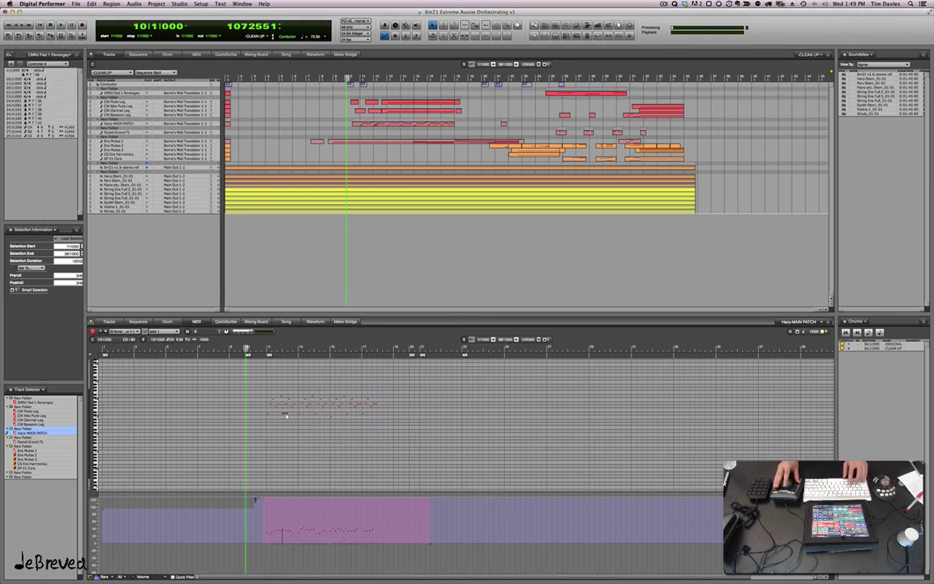
pyautogui.press('super+7')
pyautogui.click(56, 68)
pyautogui.click(56, 68)
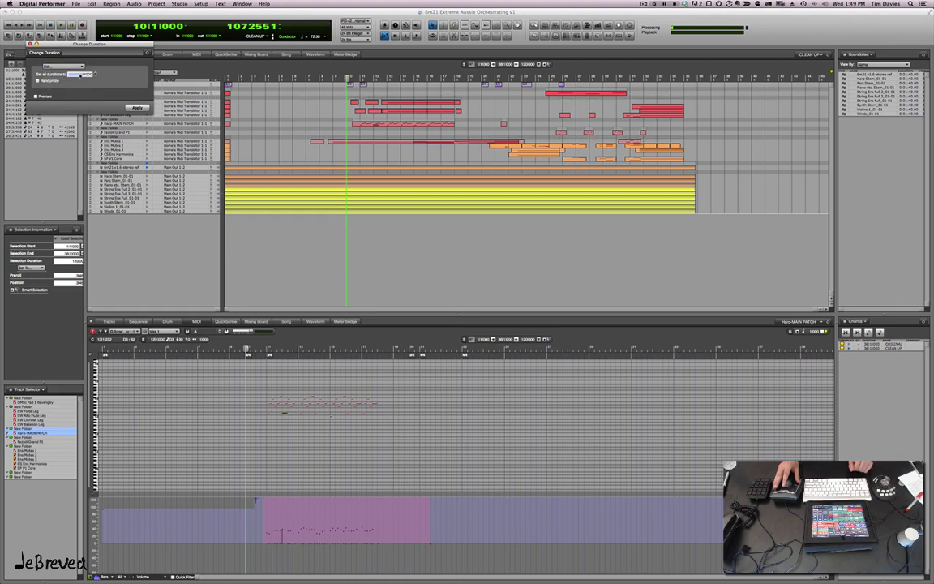
pyautogui.write('240')
pyautogui.press('Return')
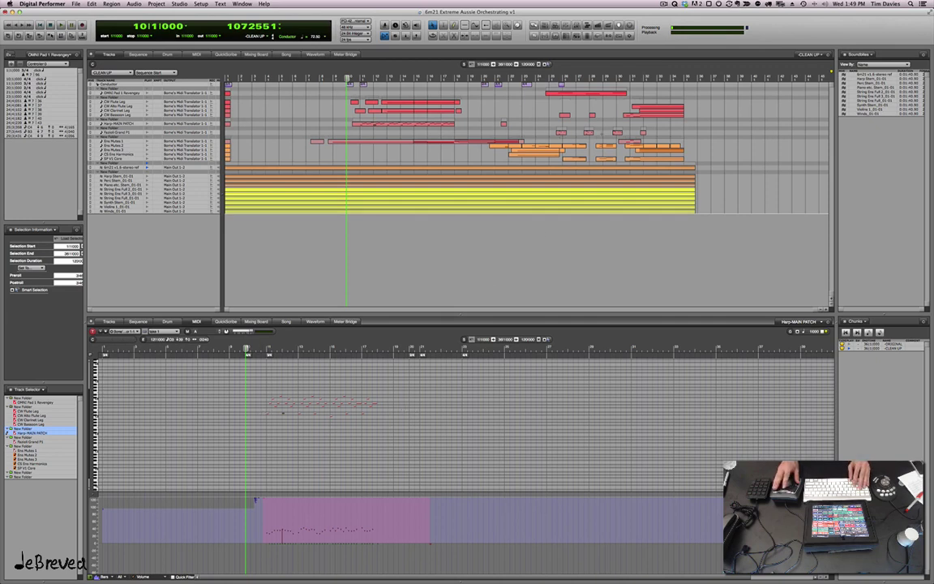
# Show the Fazioli Grand P1 track in the MIDI editor and quantize all the notes of its piano figures
pyautogui.doubleClick(559, 134)
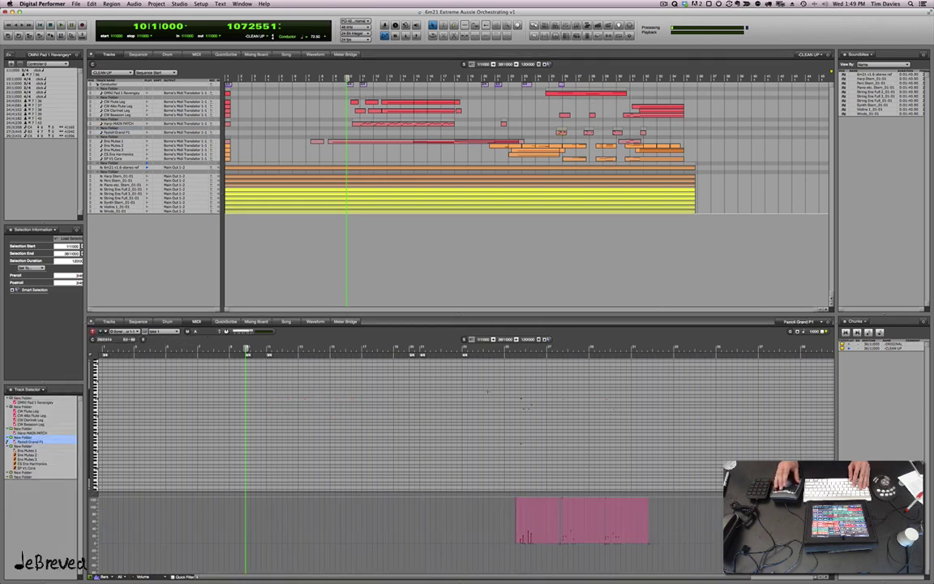
pyautogui.press('super+s')
pyautogui.hscroll(3, 516, 414)
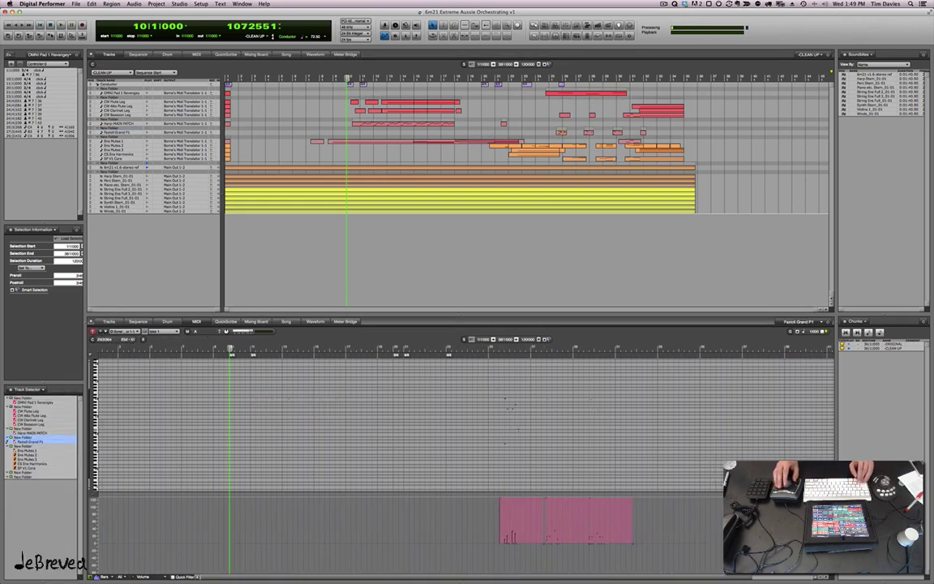
pyautogui.moveTo(438, 387); pyautogui.dragTo(634, 480)
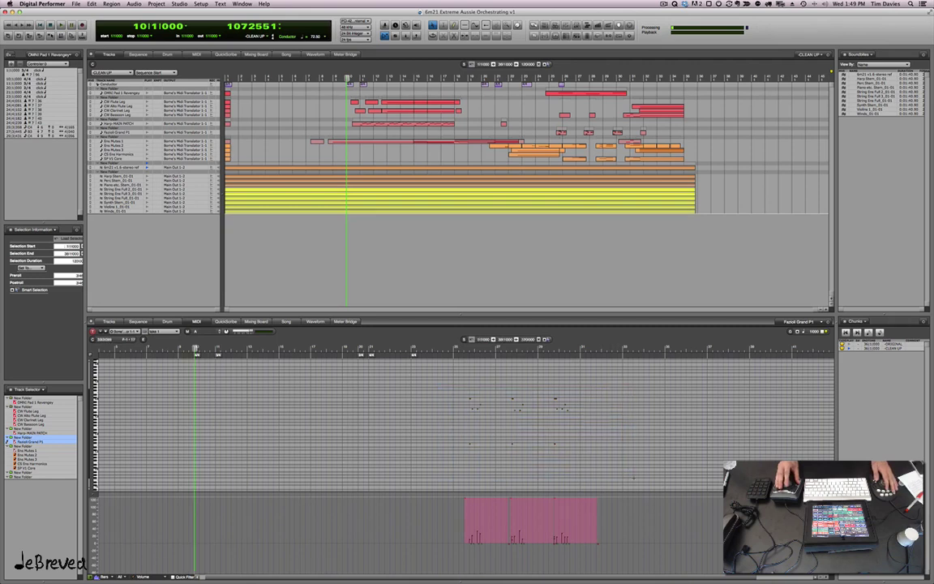
pyautogui.press('alt+super+0')
pyautogui.press('Return')
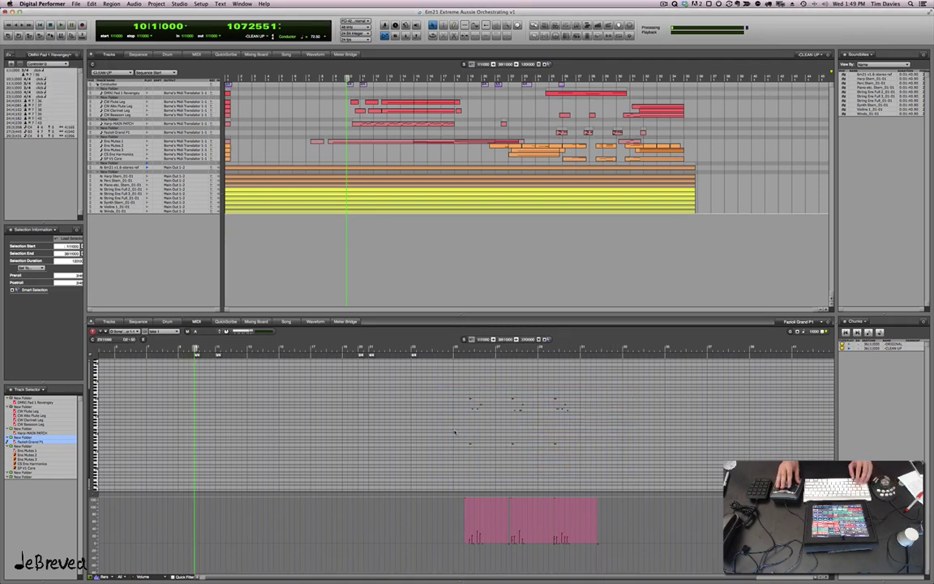
# Lengthen the three low piano notes to about one bar each with Change Duration
pyautogui.moveTo(455, 430); pyautogui.dragTo(596, 456)
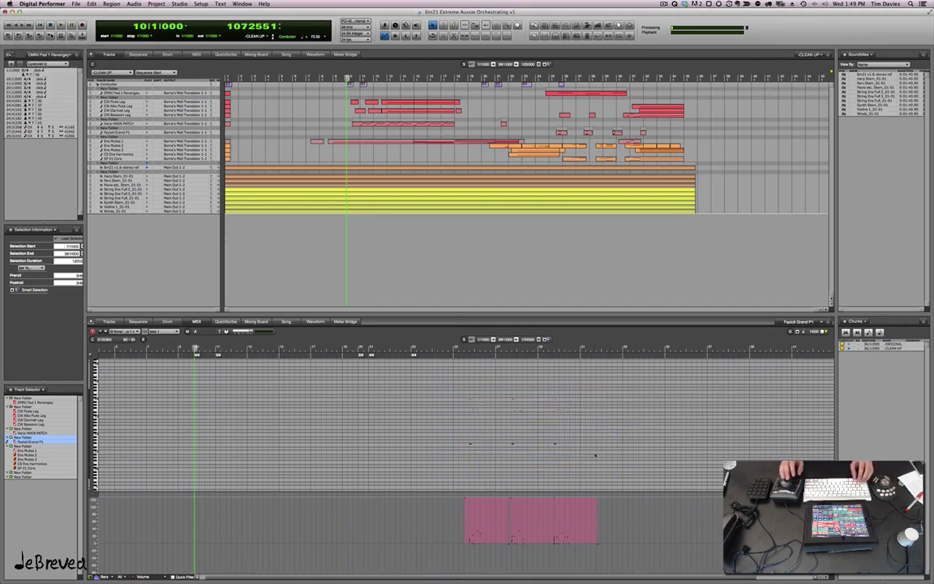
pyautogui.hotkey('alt', '0')
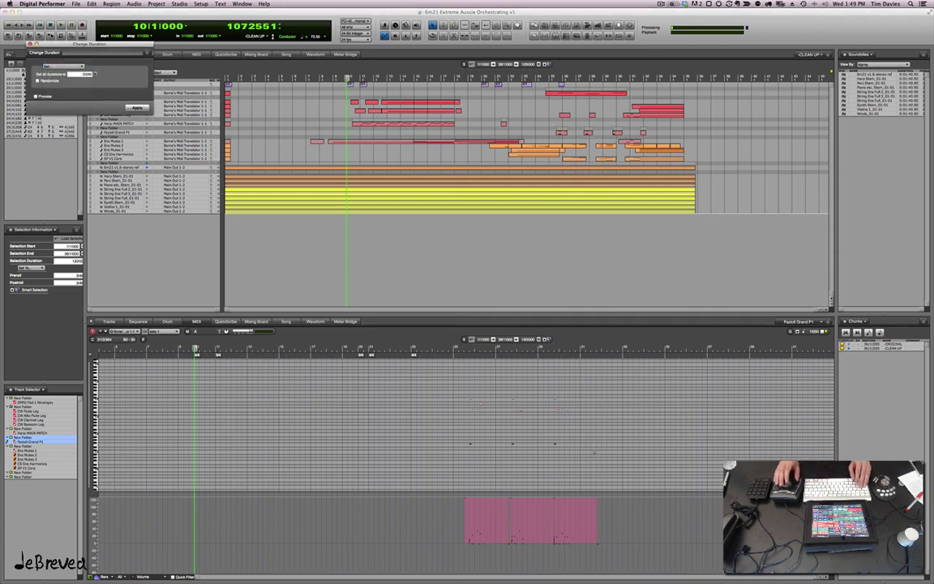
pyautogui.press('Return')
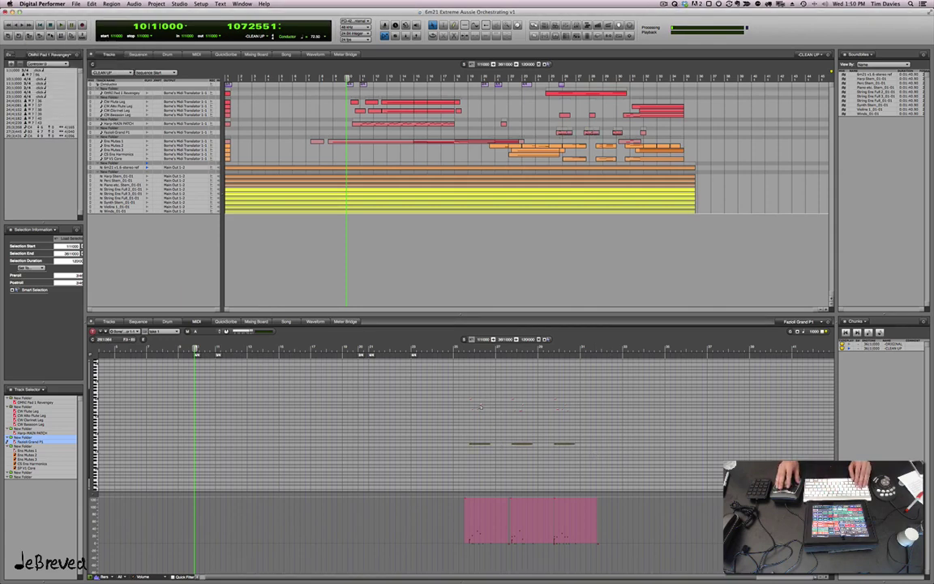
# Lengthen the short middle-register notes in the three piano figures with Change Duration and clear the selection
pyautogui.moveTo(470, 408); pyautogui.dragTo(486, 416)
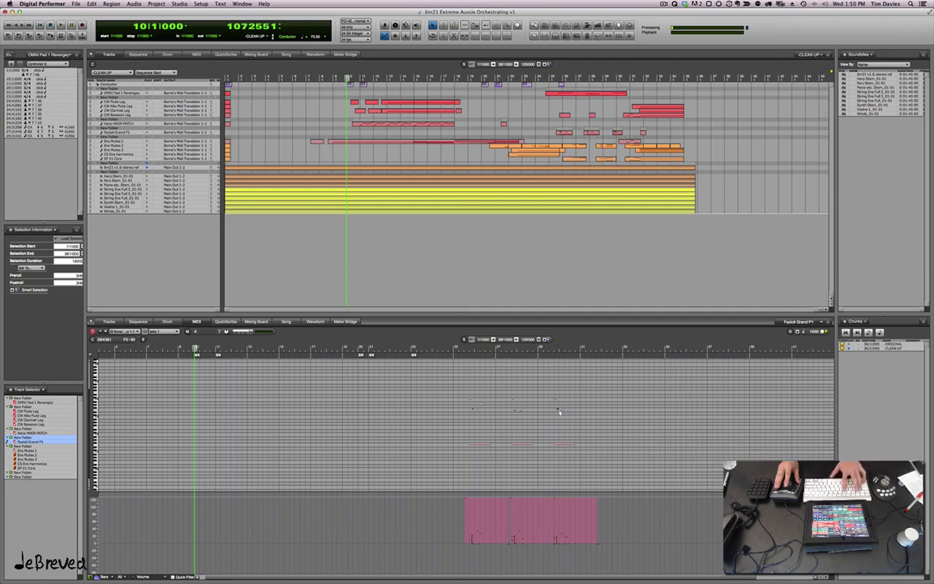
pyautogui.press('super+7')
pyautogui.press('Escape')
pyautogui.press('Escape')
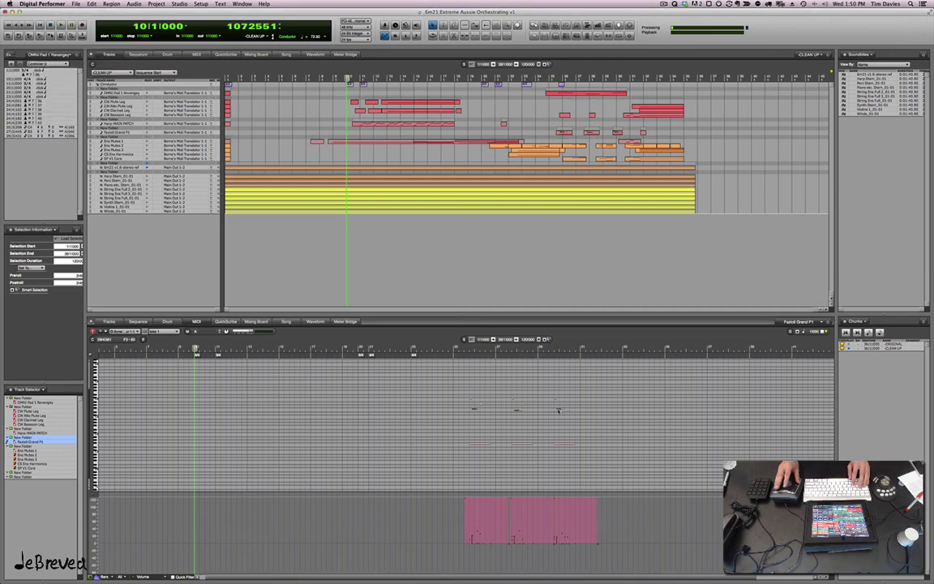
pyautogui.click(486, 420)
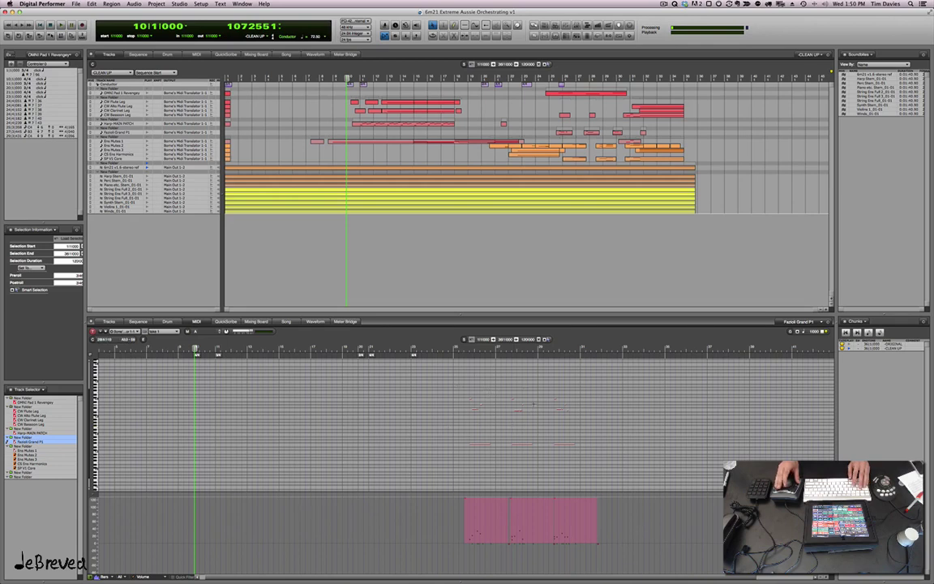
# Play the passage around bars 21 to 26 and return the playback position to bar 21 to check its barring
pyautogui.click(484, 232)
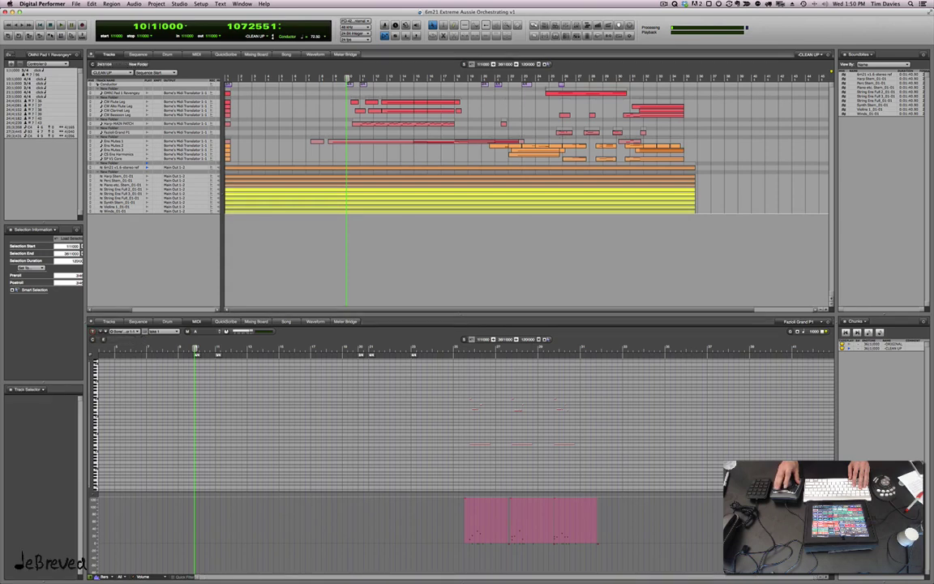
pyautogui.click(504, 79)
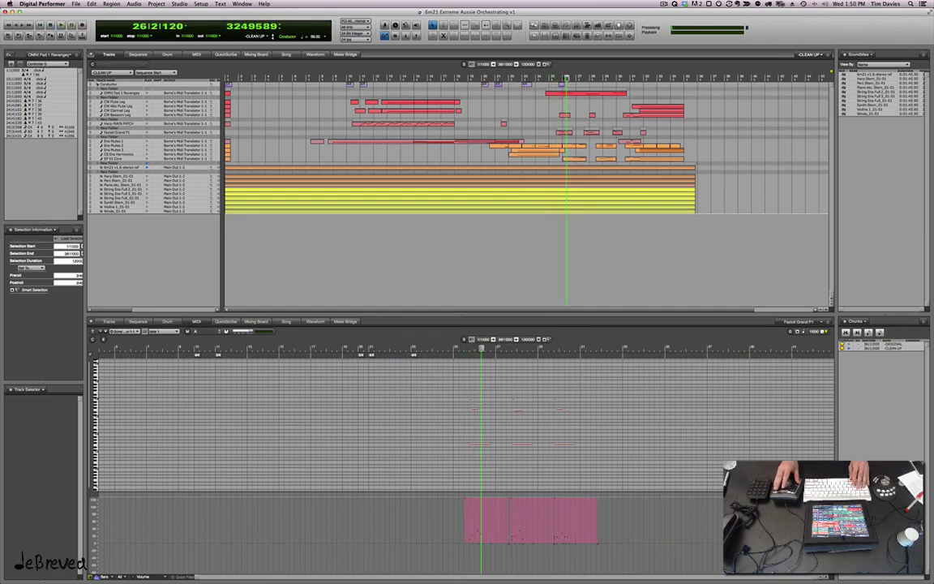
pyautogui.moveTo(567, 79); pyautogui.dragTo(509, 79)
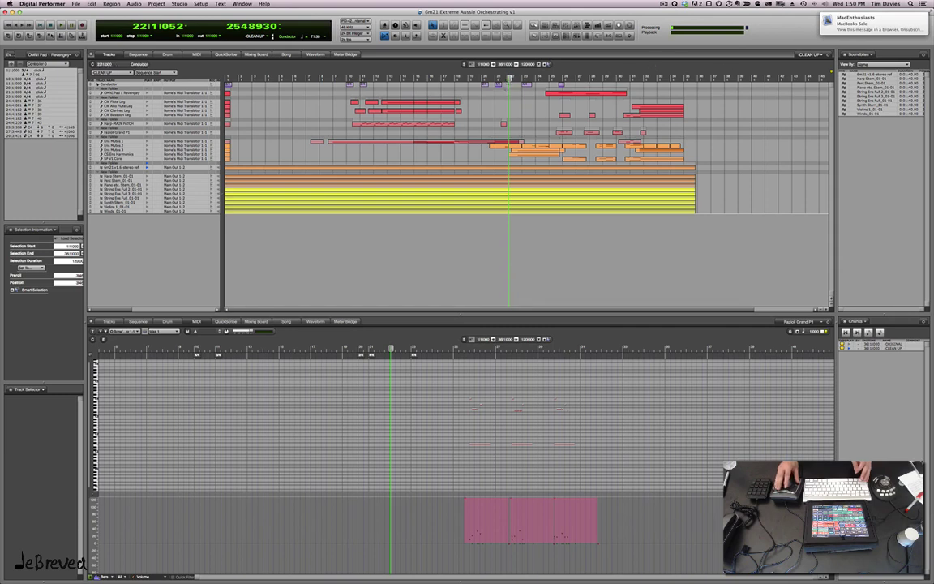
pyautogui.moveTo(510, 79); pyautogui.dragTo(507, 78)
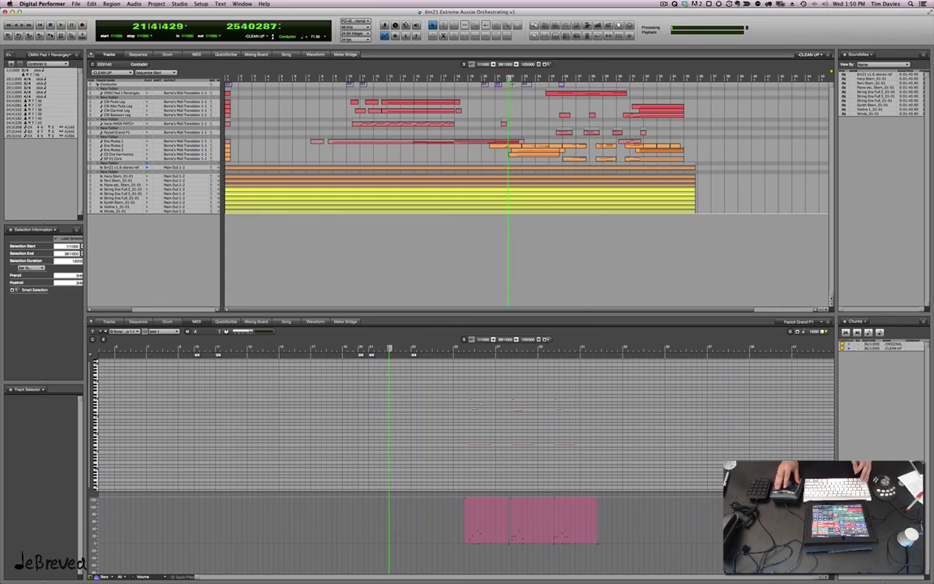
pyautogui.moveTo(509, 79); pyautogui.dragTo(503, 79)
pyautogui.press('space')
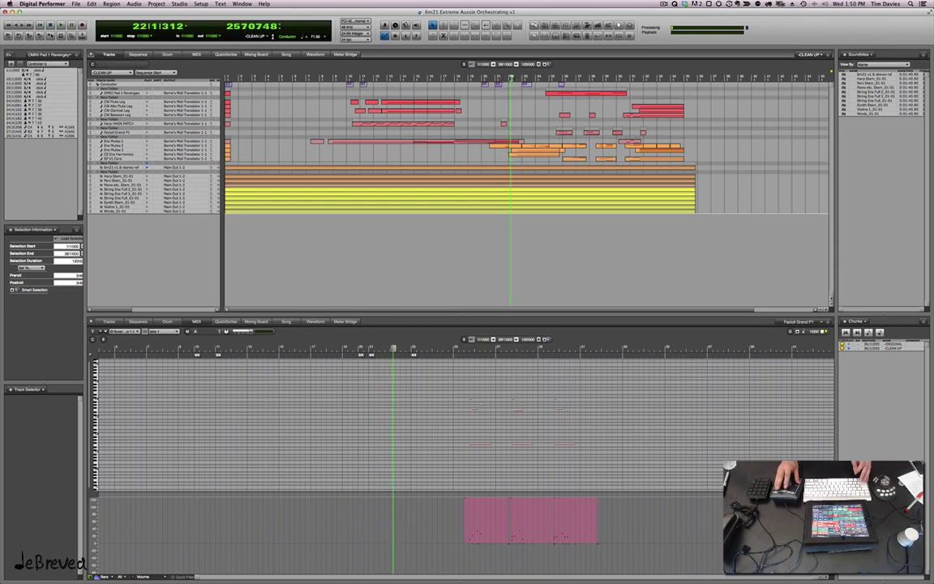
pyautogui.moveTo(520, 78); pyautogui.dragTo(501, 79)
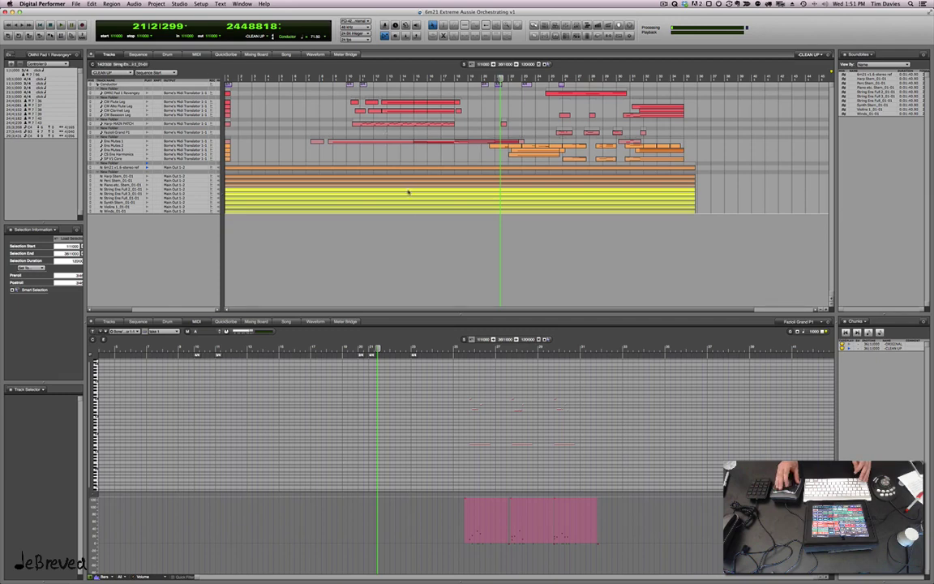
# Duplicate the -CLEAN UP sequence and name the copy -REBAR
pyautogui.press('super+d')
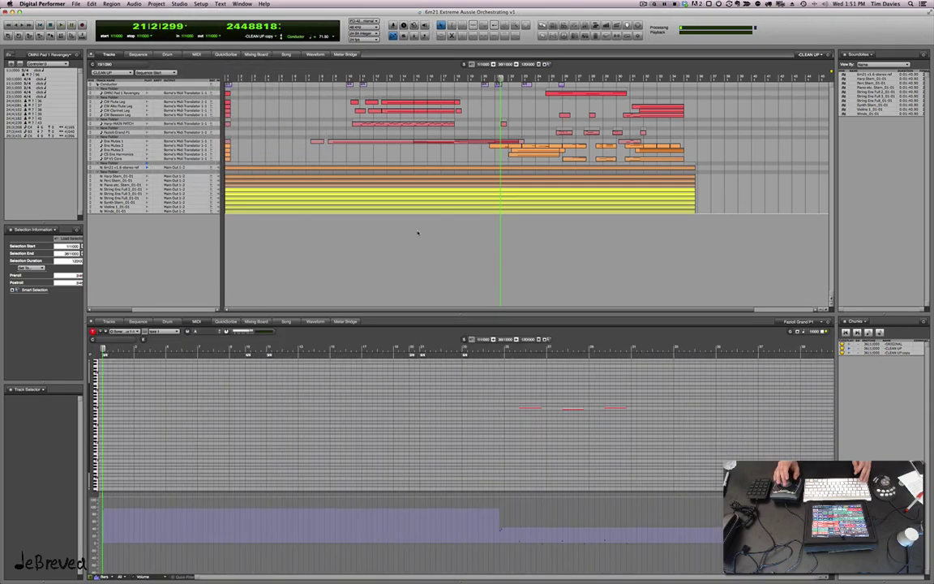
pyautogui.write('-REBAR')
pyautogui.press('Return')
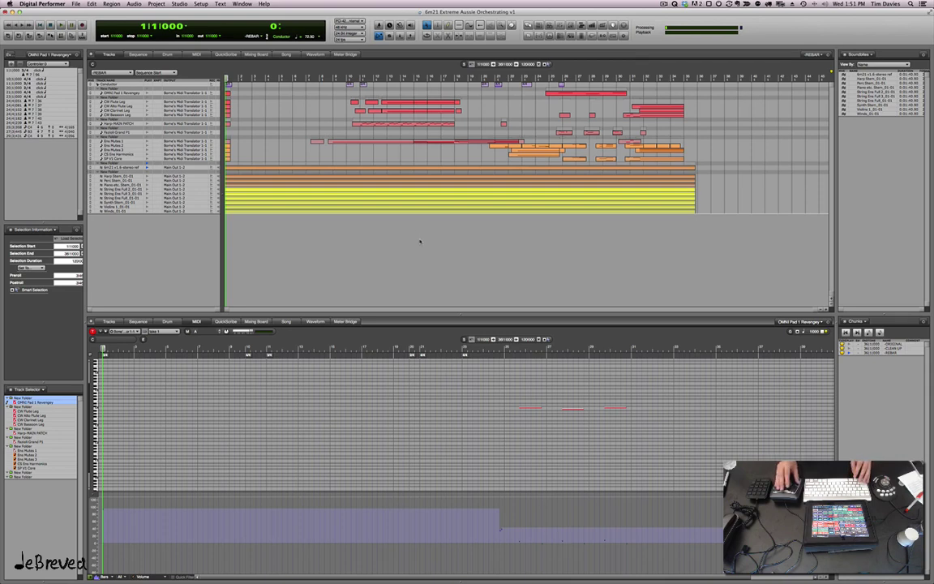
pyautogui.click(420, 242)
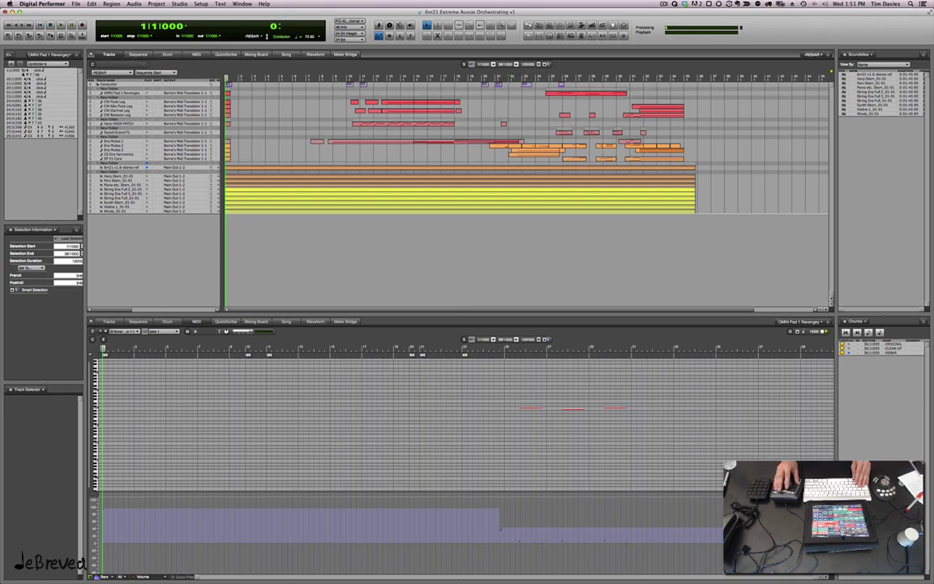
# Insert a 3/4 meter change at bar 22 of the -REBAR conductor track and play back the rebarred passage
pyautogui.click(510, 79)
pyautogui.press('KP_Decimal')
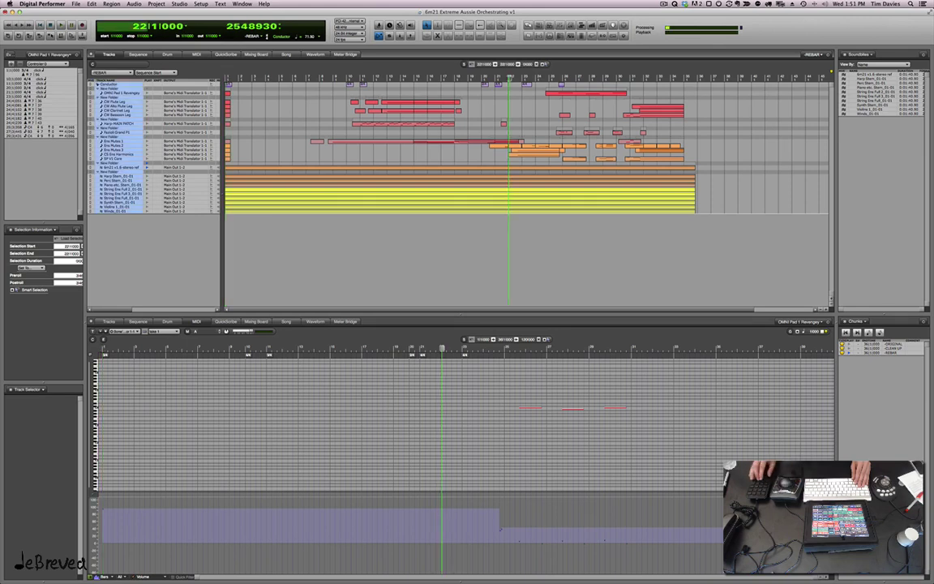
pyautogui.press('Return')
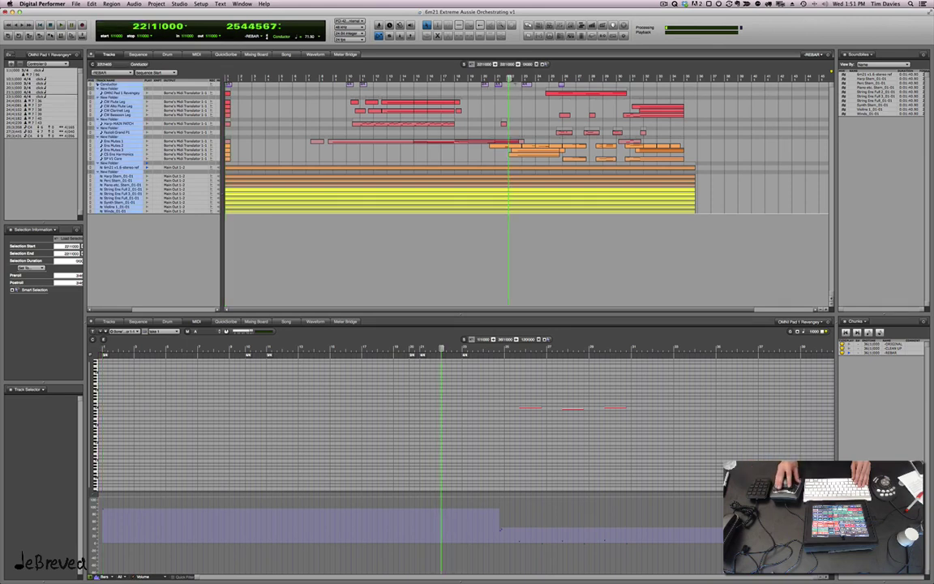
pyautogui.click(515, 84)
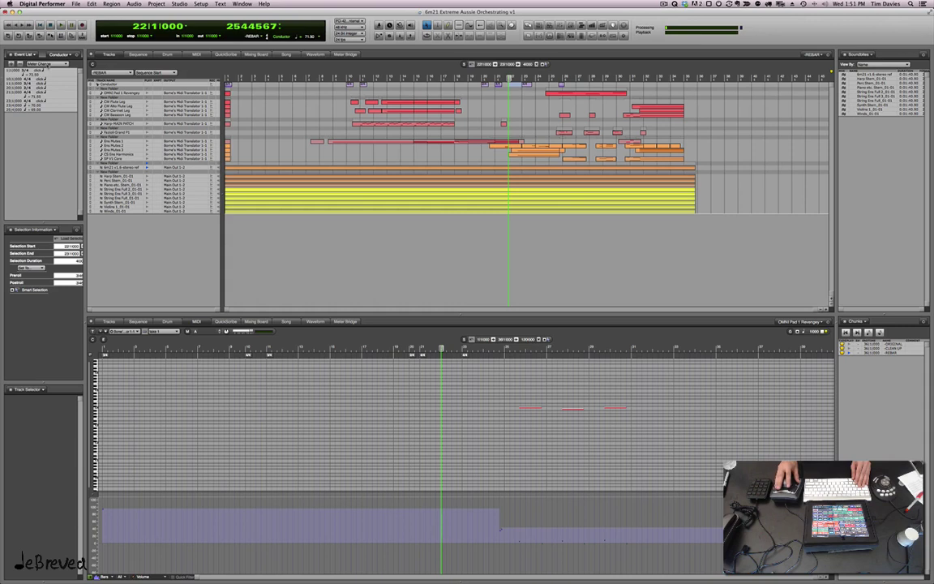
pyautogui.click(11, 64)
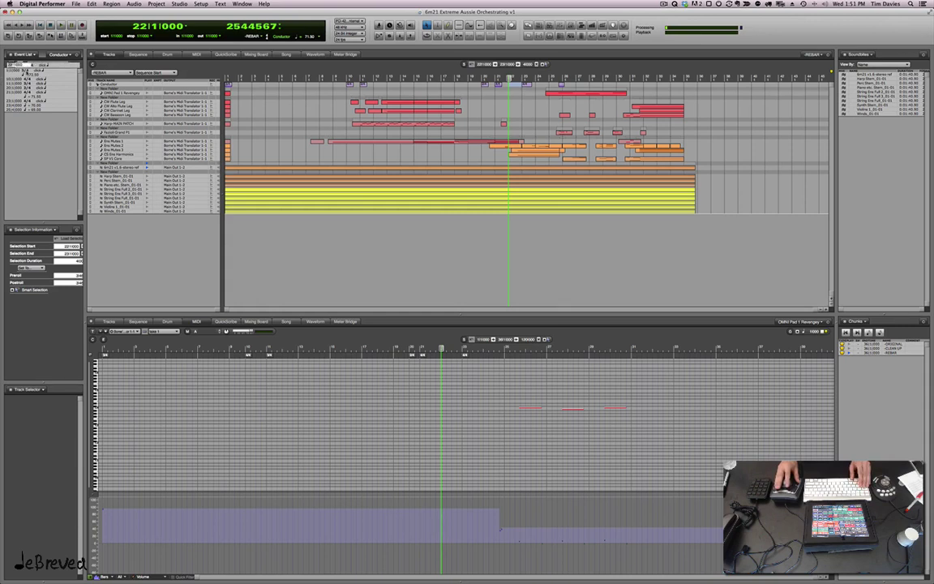
pyautogui.press('Tab')
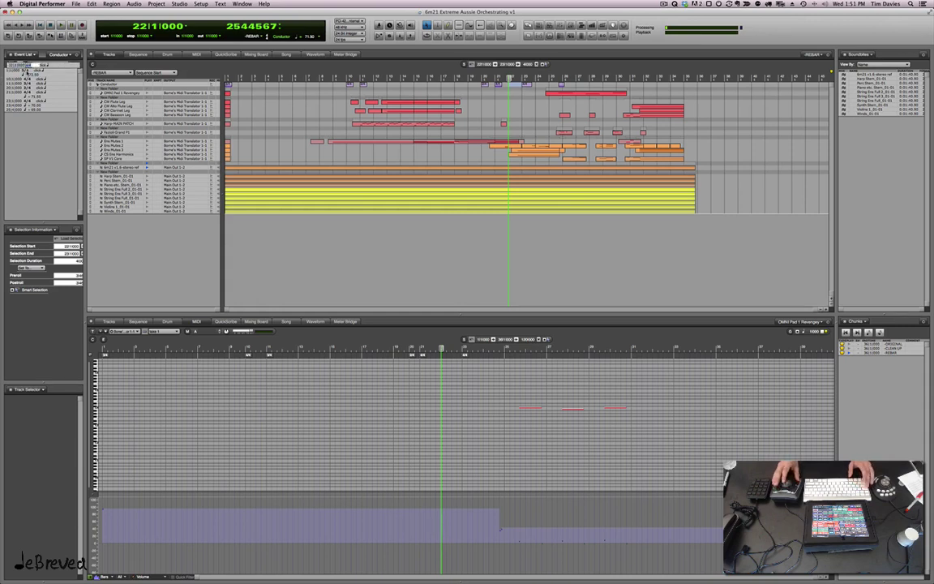
pyautogui.write('3')
pyautogui.press('Return')
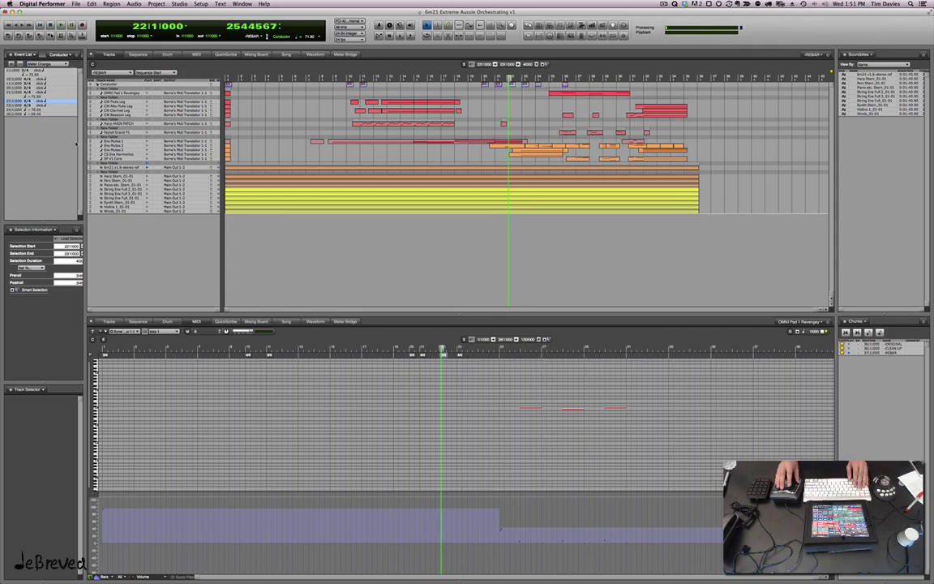
pyautogui.press('space')
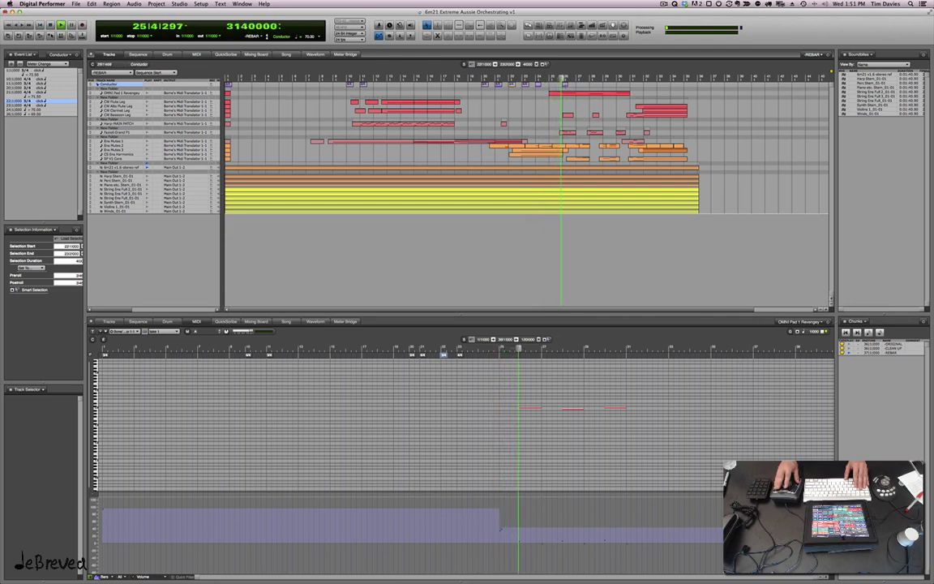
pyautogui.press('space')
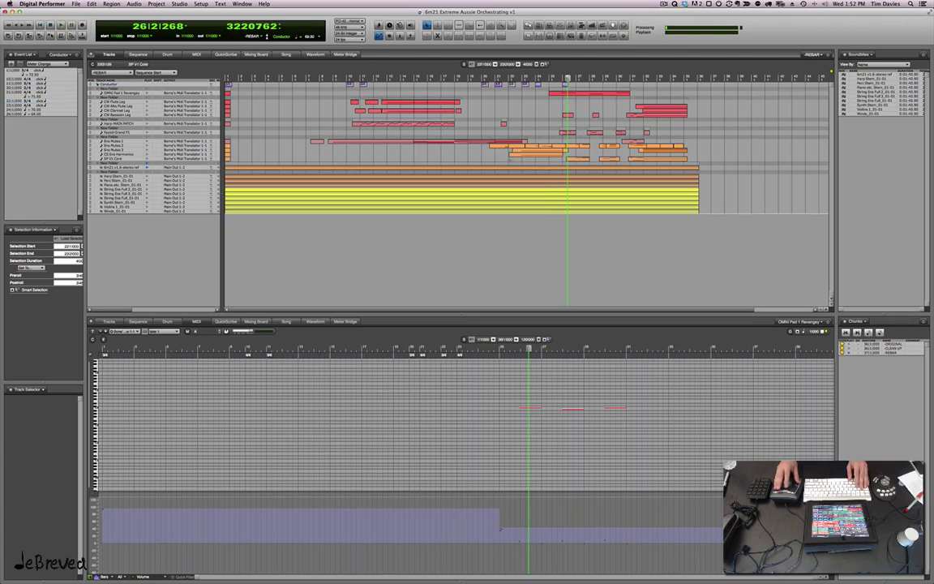
# Open the Ens Mutes 1 track of -REBAR and Smart Quantize all of its notes
pyautogui.click(385, 158)
pyautogui.doubleClick(373, 144)
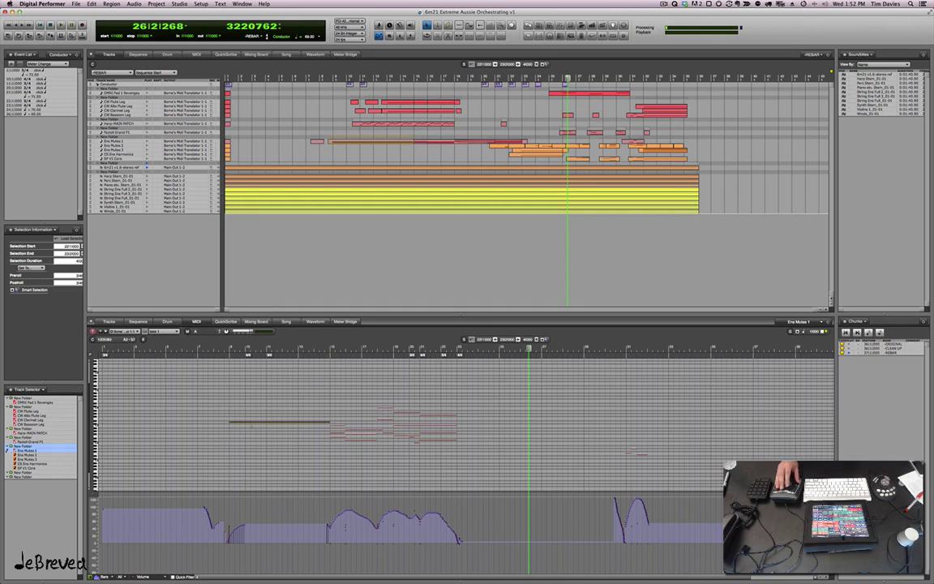
pyautogui.moveTo(215, 388); pyautogui.dragTo(462, 464)
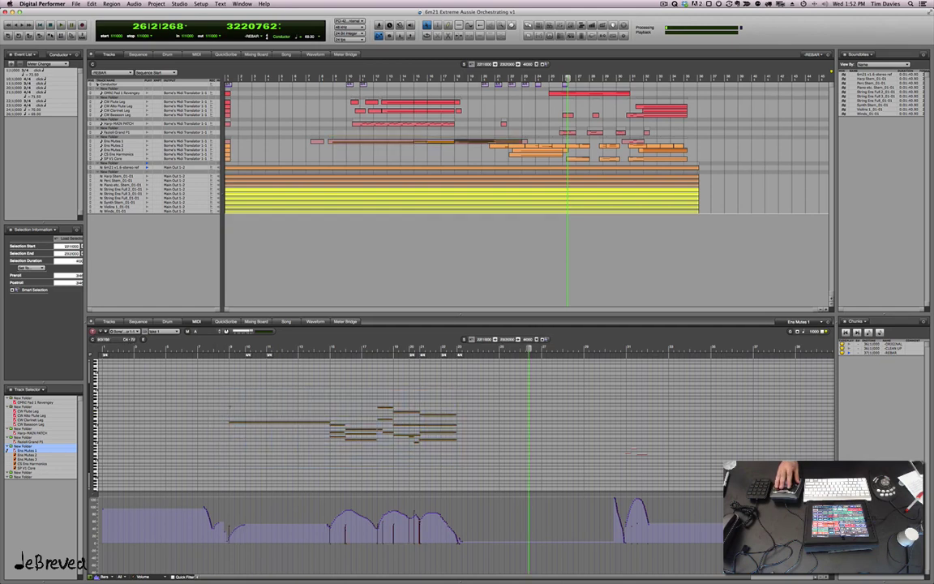
pyautogui.moveTo(186, 399); pyautogui.dragTo(678, 474)
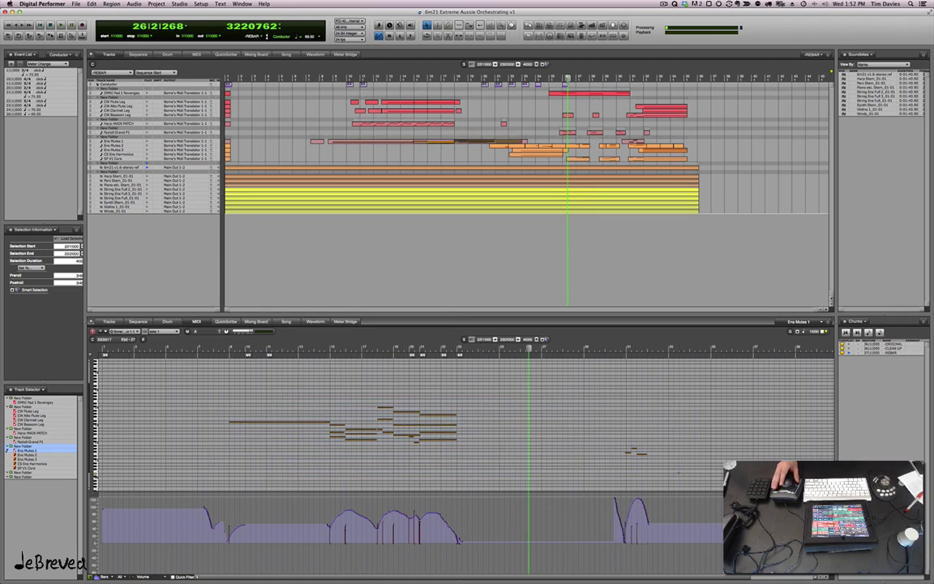
pyautogui.press('super+0')
pyautogui.press('Return')
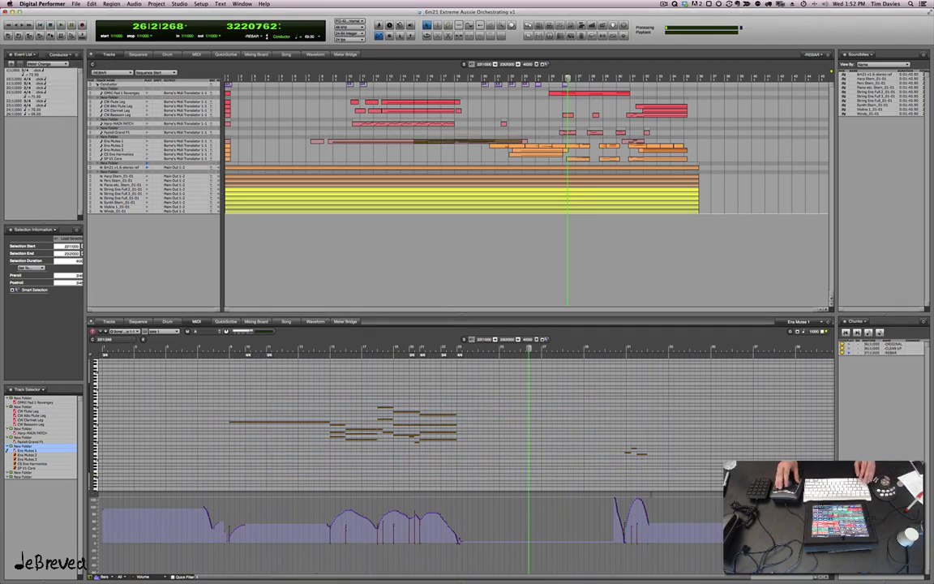
# Quantize the attack and duration of the first low note in the final Ens Mutes 1 phrase
pyautogui.click(629, 454)
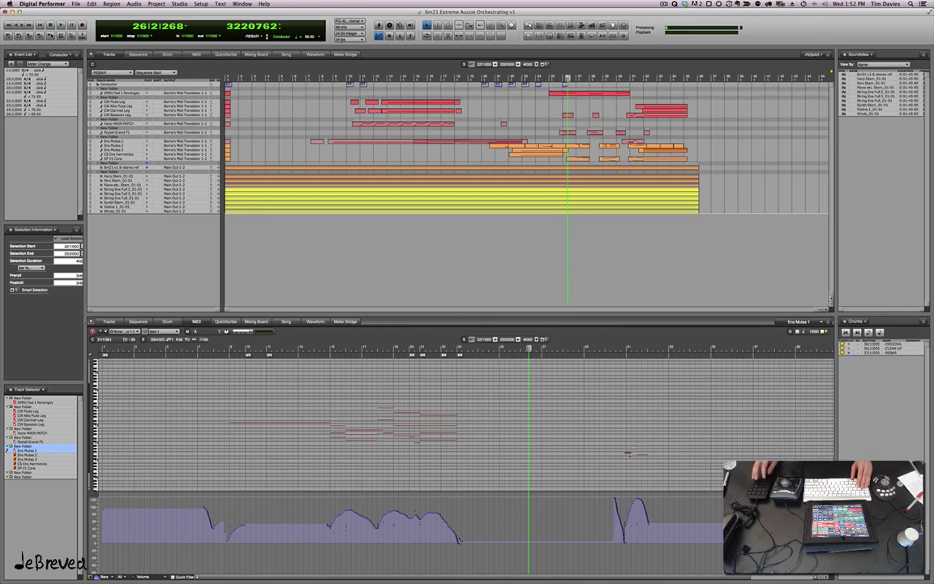
pyautogui.hotkey('alt', '0')
pyautogui.press('Return')
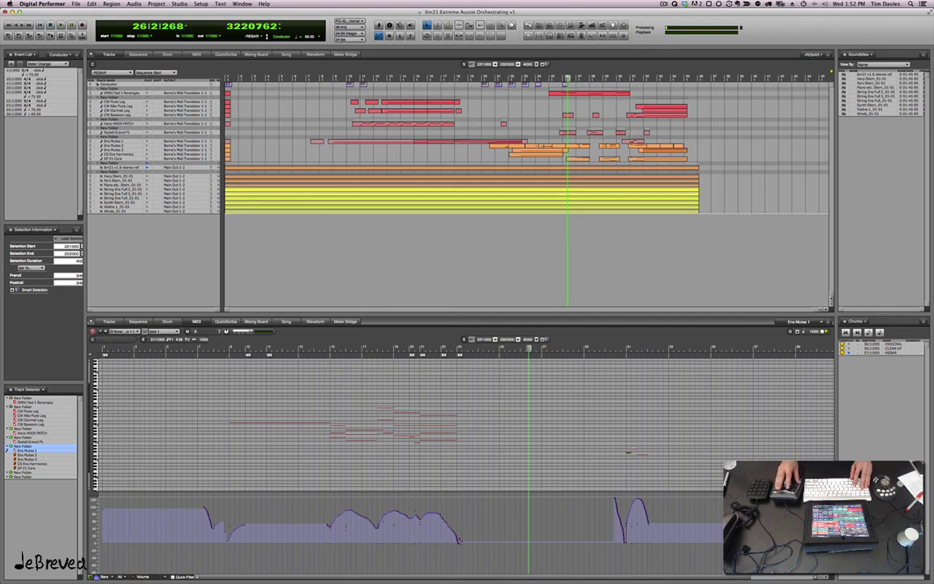
# Smart Quantize all notes in the Ens Mutes 2 and Ens Mutes 3 tracks, including the single high sustained note
pyautogui.press('super+Down')
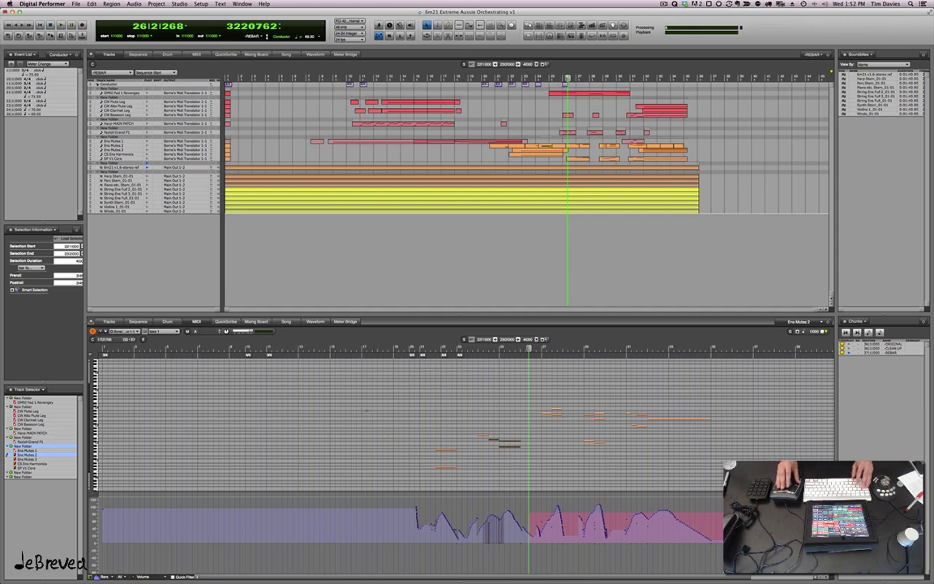
pyautogui.moveTo(359, 347); pyautogui.dragTo(625, 426)
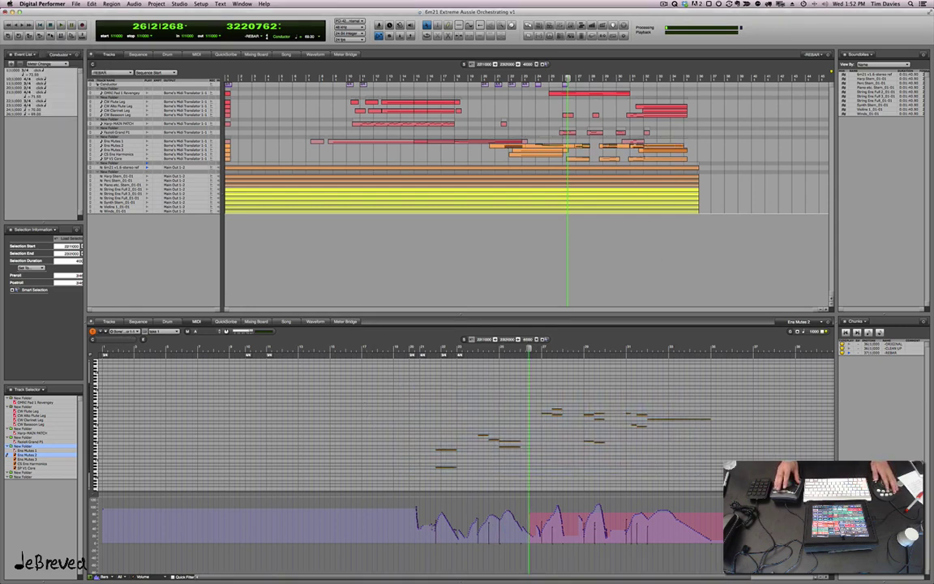
pyautogui.doubleClick(650, 151)
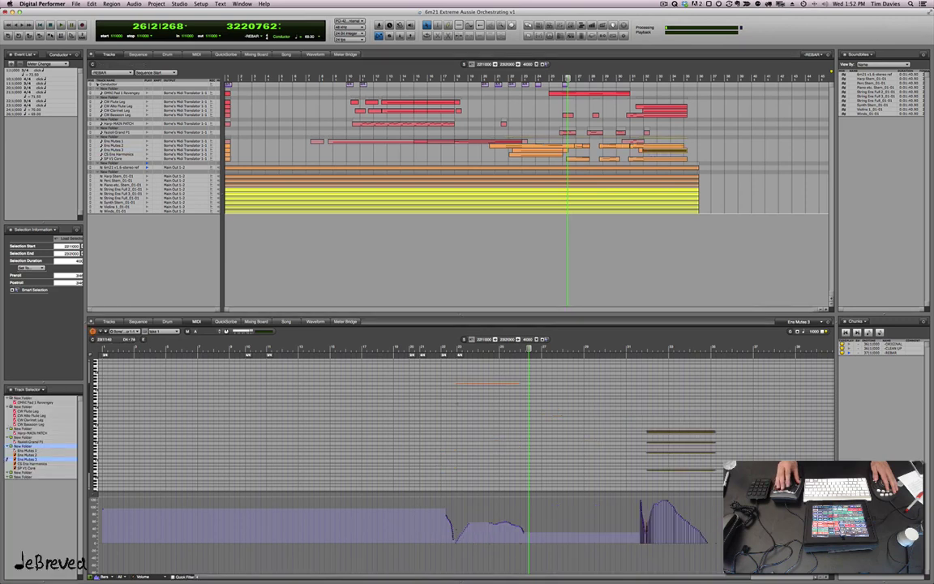
pyautogui.moveTo(444, 376); pyautogui.dragTo(649, 438)
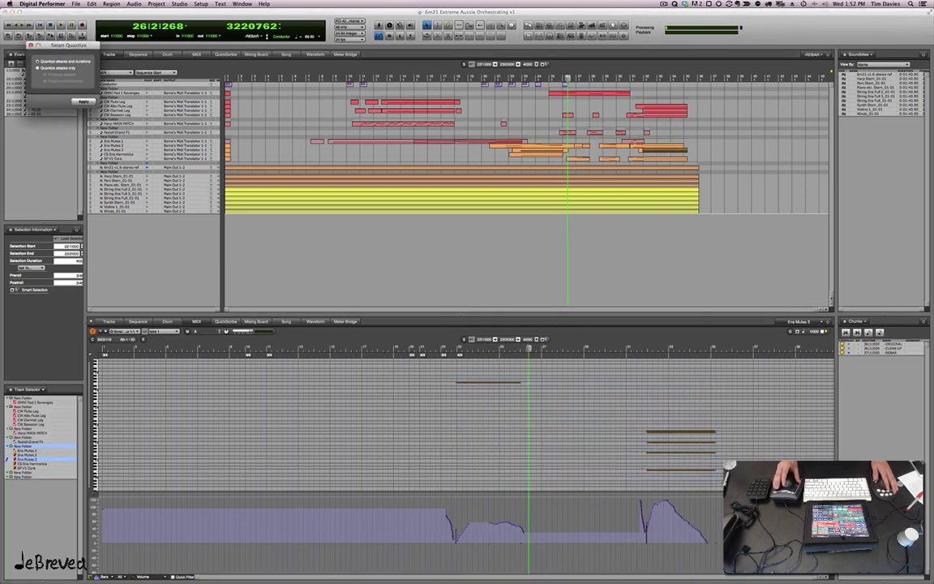
pyautogui.moveTo(442, 376); pyautogui.dragTo(492, 394)
pyautogui.press('super+0')
pyautogui.press('Return')
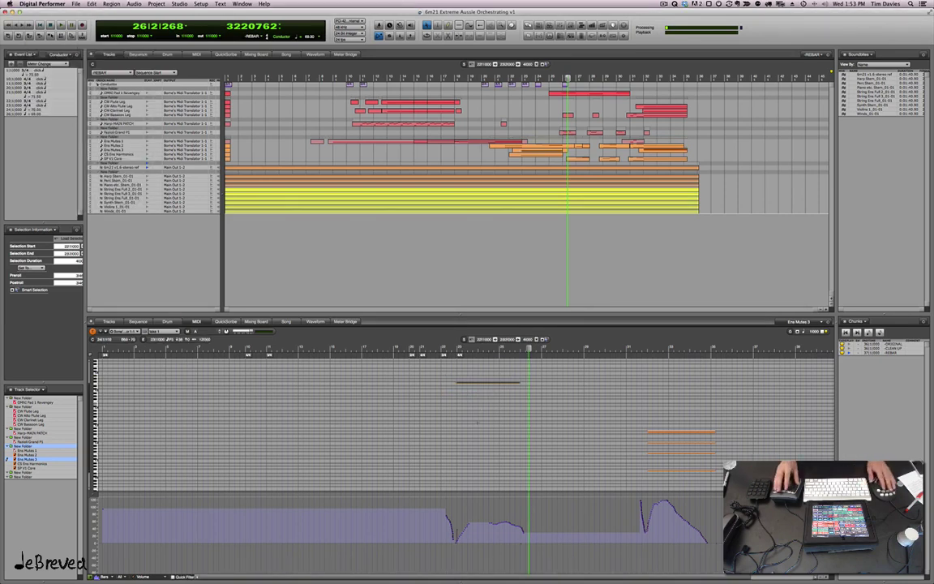
# Quantize the high sustained note in the CS Ens Harmonics track
pyautogui.doubleClick(548, 156)
pyautogui.moveTo(431, 370); pyautogui.dragTo(533, 410)
pyautogui.press('super+0')
pyautogui.press('Return')
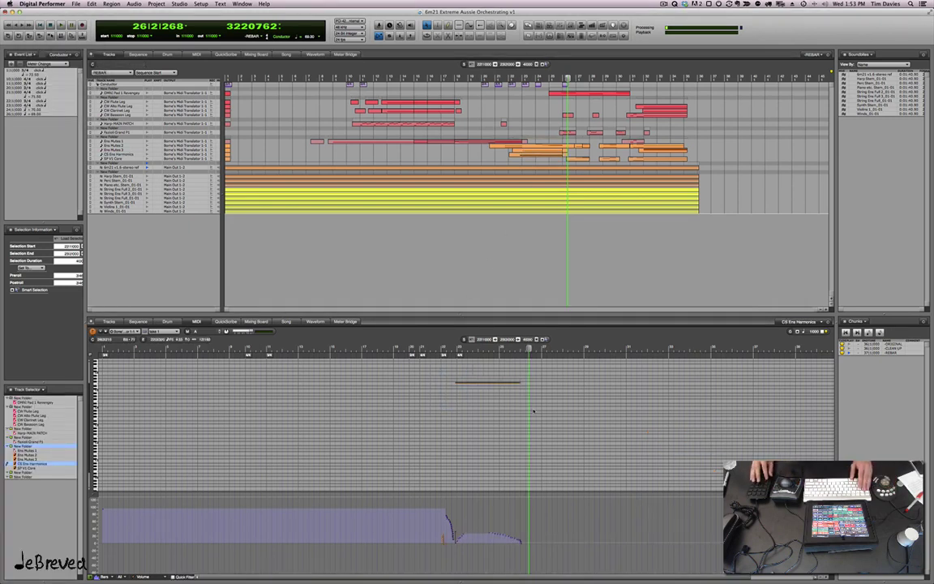
pyautogui.press('super+c')
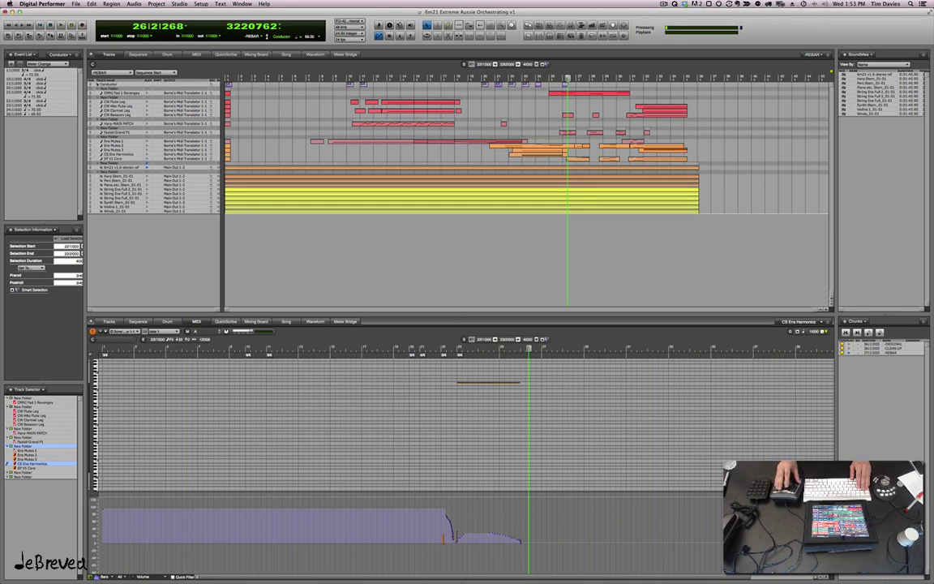
# Quantize all notes in the SP V1 Core track and delete the stray low-register data before its first phrase
pyautogui.doubleClick(582, 159)
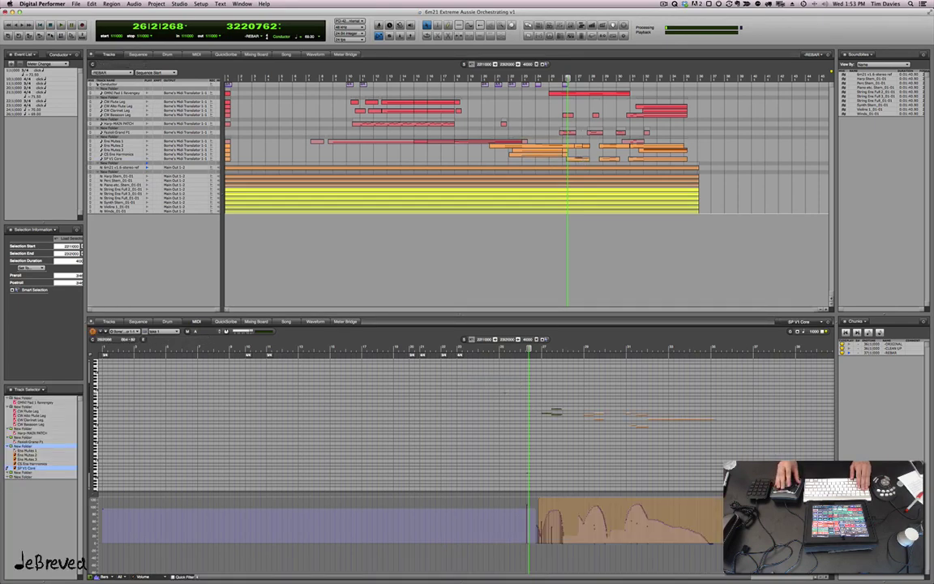
pyautogui.moveTo(504, 392); pyautogui.dragTo(723, 442)
pyautogui.press('super+0')
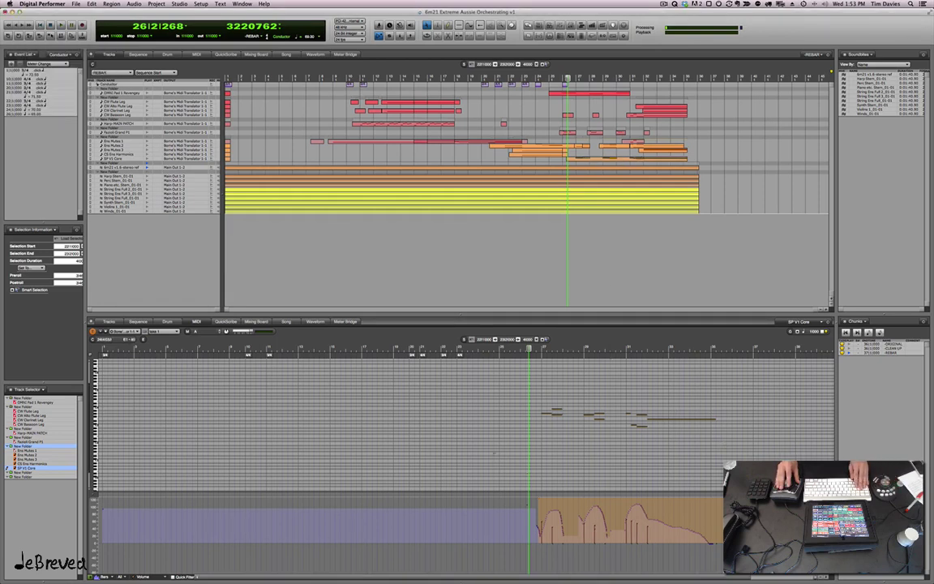
pyautogui.moveTo(494, 453); pyautogui.dragTo(558, 486)
pyautogui.press('Delete')
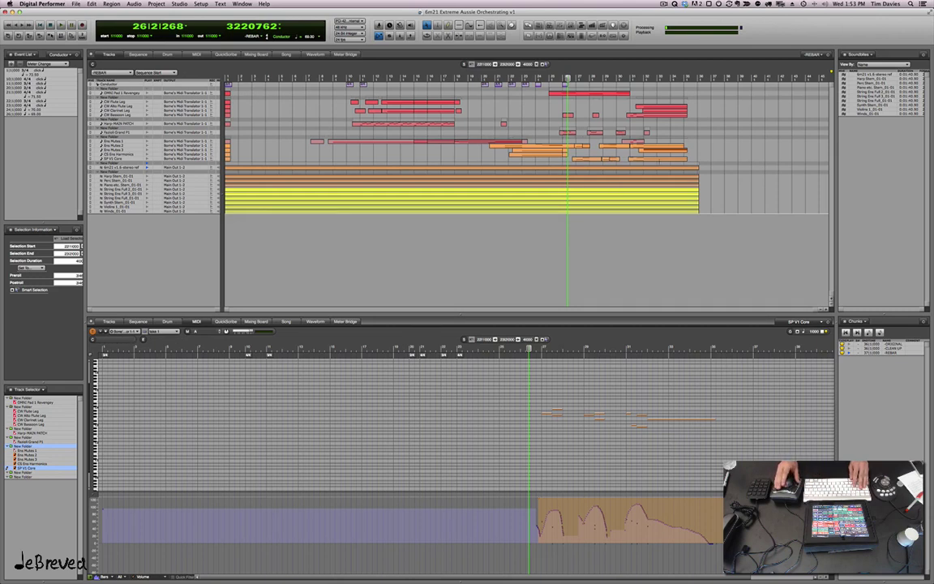
# Add two similar MIDI tracks directly below Ens Mutes 1 for splitting its chords into separate lines
pyautogui.click(431, 143)
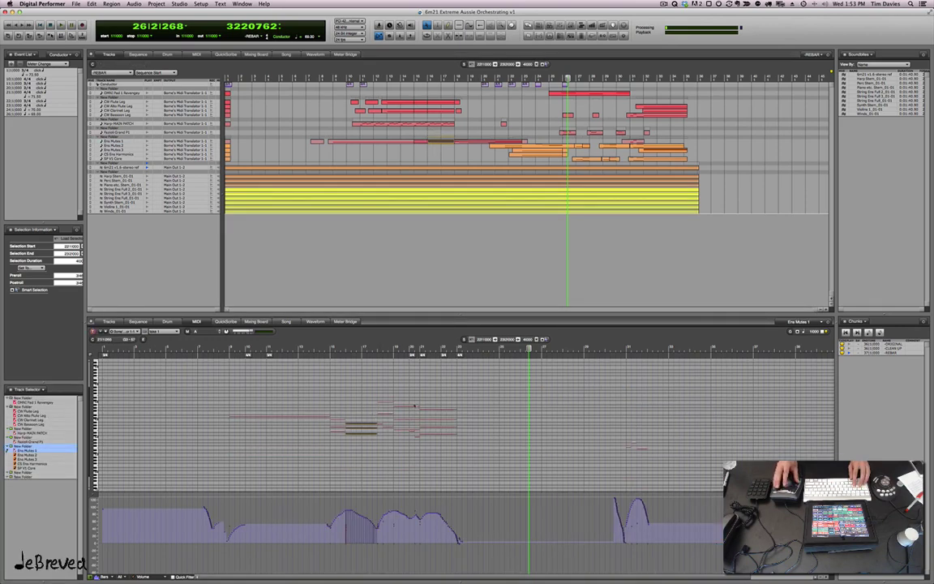
pyautogui.click(137, 143)
pyautogui.rightClick(137, 143)
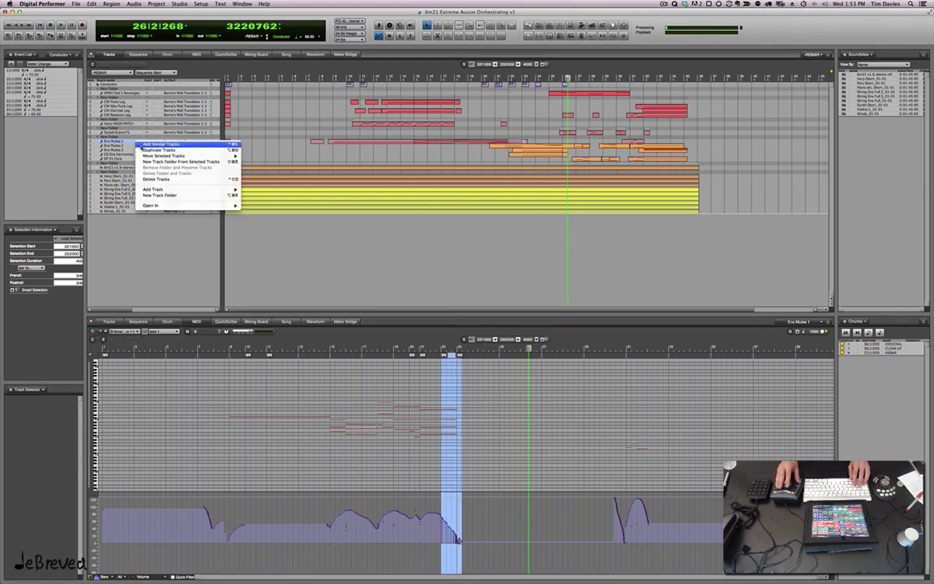
pyautogui.click(145, 144)
pyautogui.rightClick(128, 148)
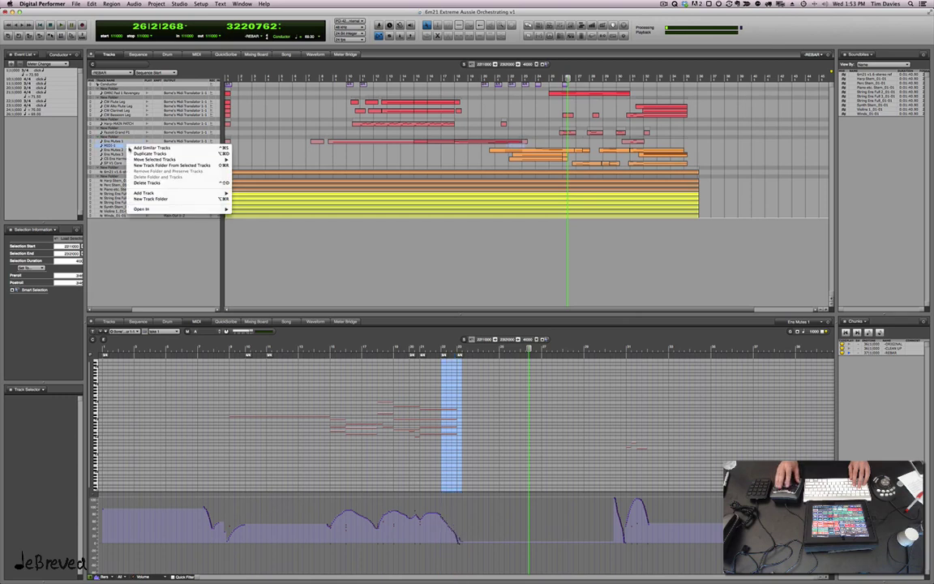
pyautogui.click(140, 147)
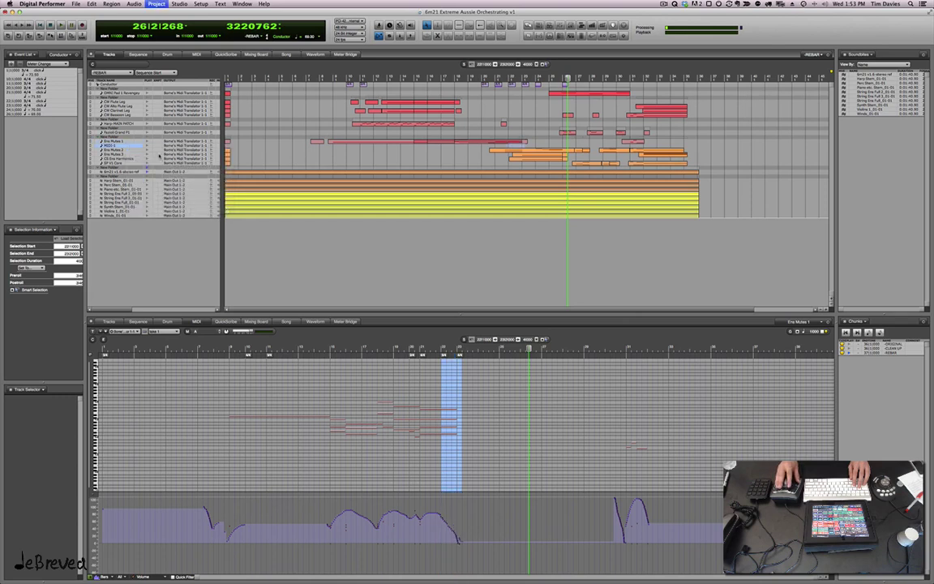
# Move the lower notes of the Ens Mutes 1 chords to the MIDI-1 track at the same bars
pyautogui.click(511, 142)
pyautogui.hotkey('shift', 'g')
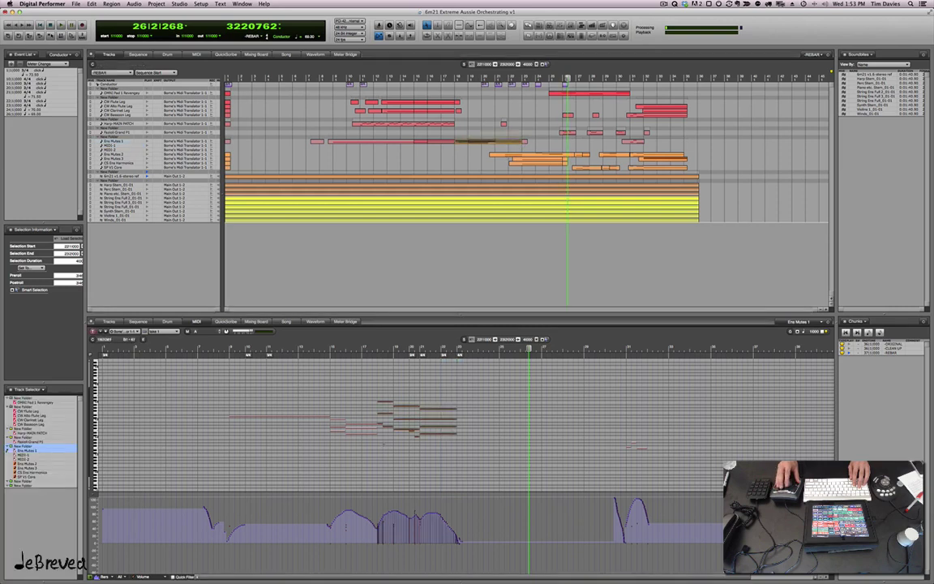
pyautogui.click(360, 438)
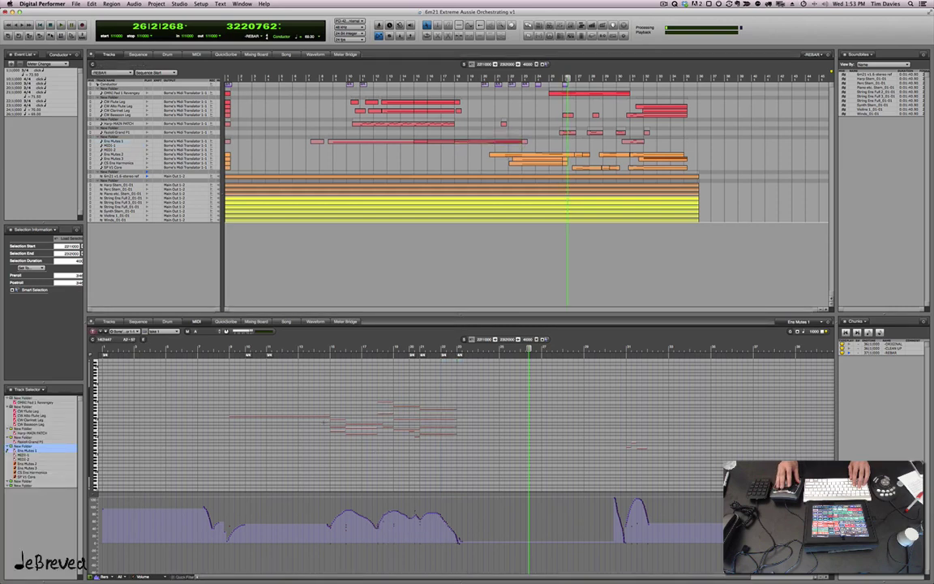
pyautogui.moveTo(324, 423); pyautogui.dragTo(463, 445)
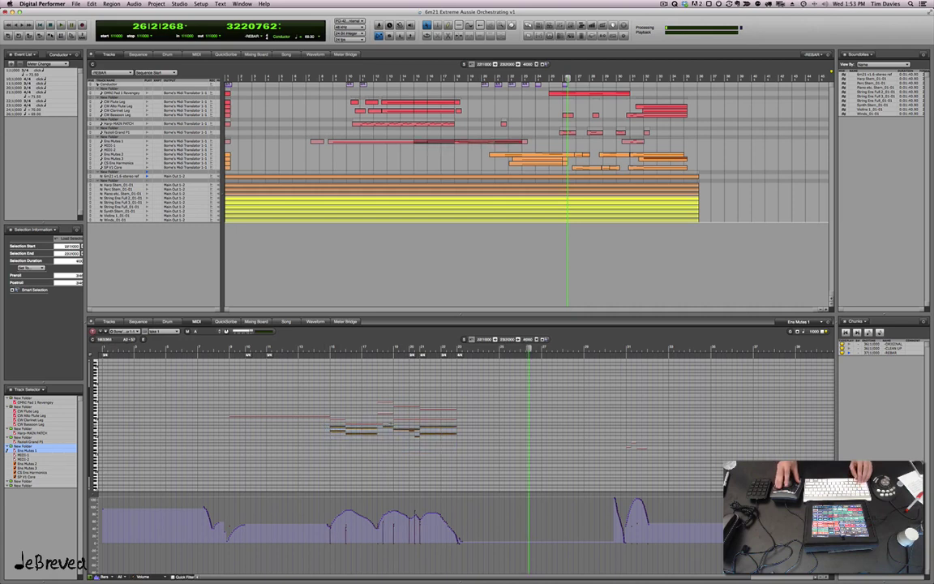
pyautogui.keyDown('shift'); pyautogui.click(382, 424); pyautogui.keyUp('shift')
pyautogui.click(429, 147)
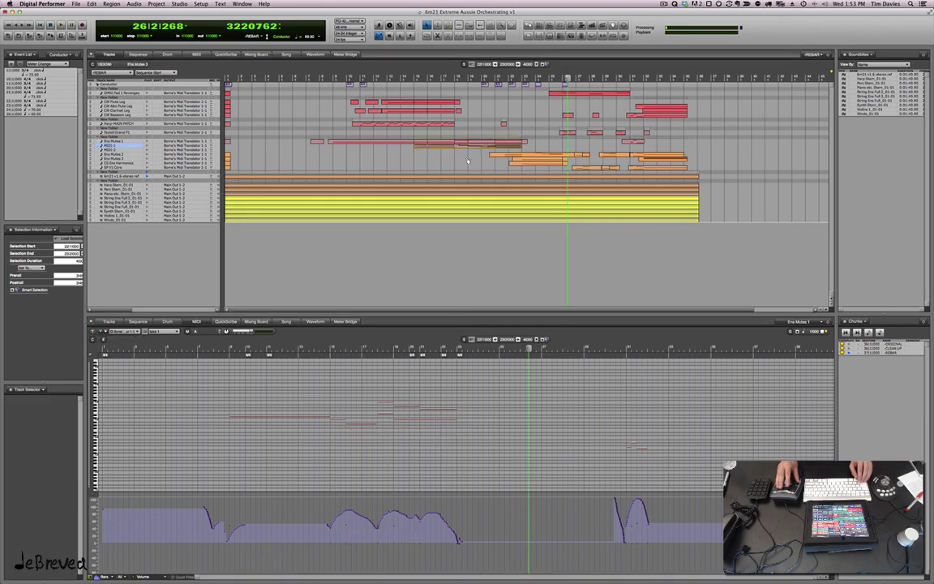
# Move the lowest notes at the end of the MIDI-1 passage to the MIDI-2 track
pyautogui.doubleClick(424, 146)
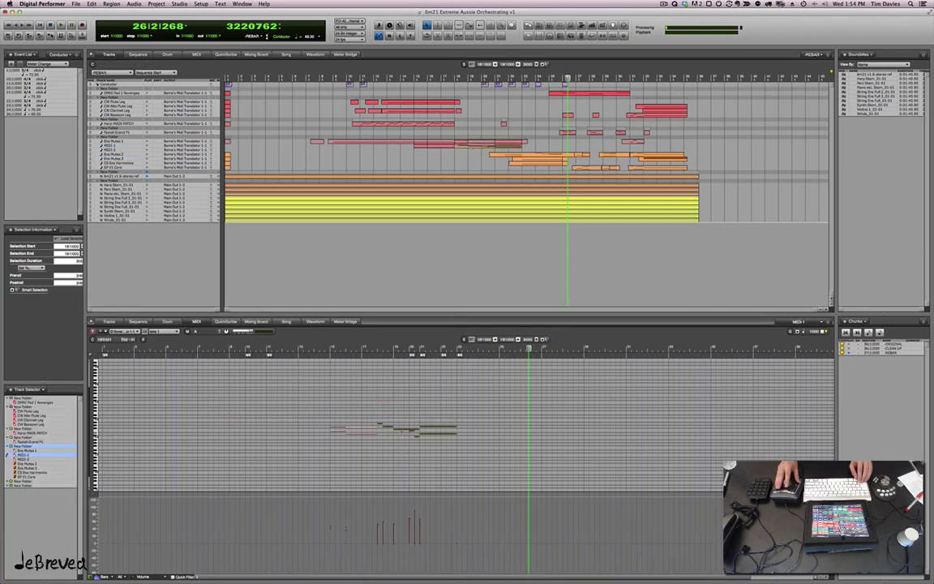
pyautogui.click(402, 432)
pyautogui.click(422, 434)
pyautogui.keyDown('shift'); pyautogui.click(418, 437); pyautogui.keyUp('shift')
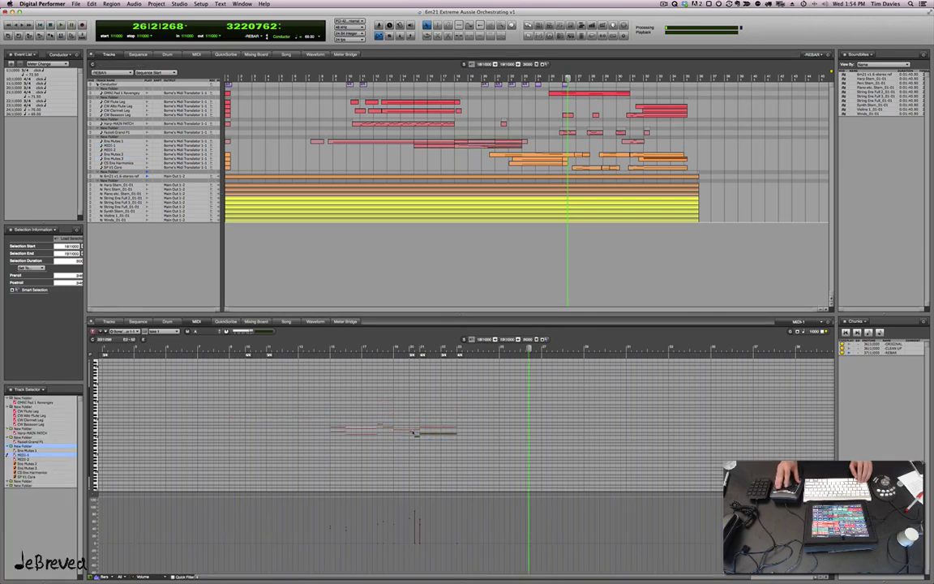
pyautogui.click(491, 150)
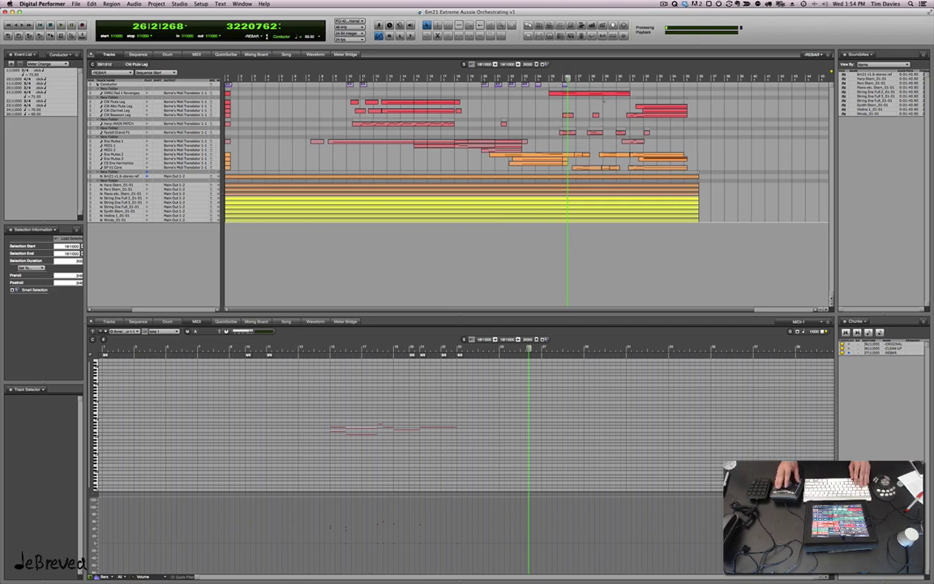
# Open the OMNI Pad 1 Revangey track, select its three sustained notes to check them, and clear the selection
pyautogui.moveTo(600, 95); pyautogui.dragTo(601, 91)
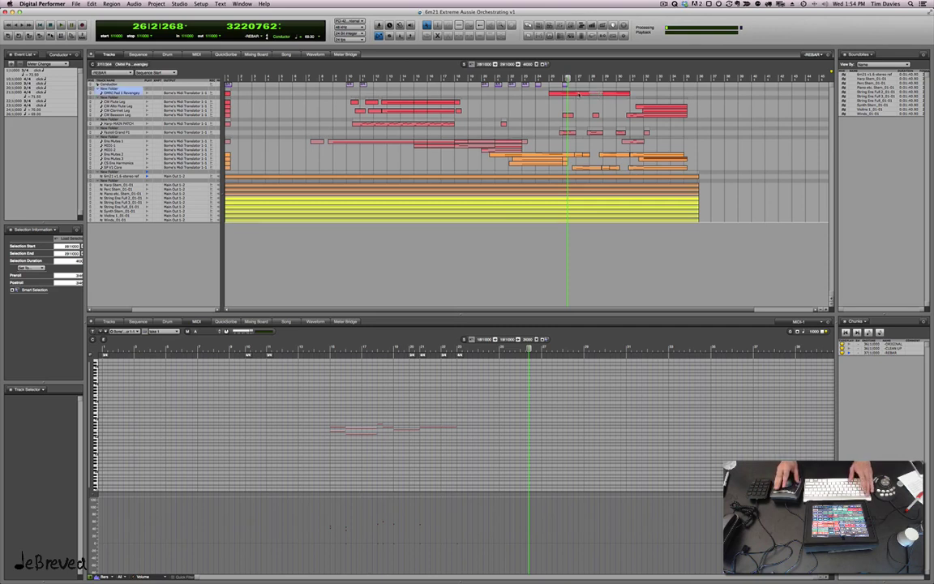
pyautogui.doubleClick(580, 95)
pyautogui.moveTo(479, 387); pyautogui.dragTo(653, 410)
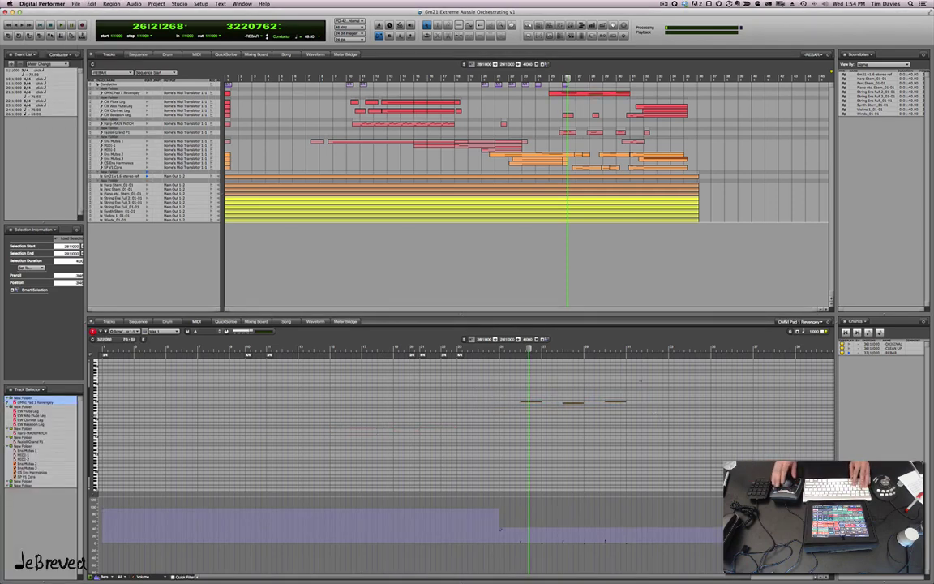
pyautogui.click(522, 273)
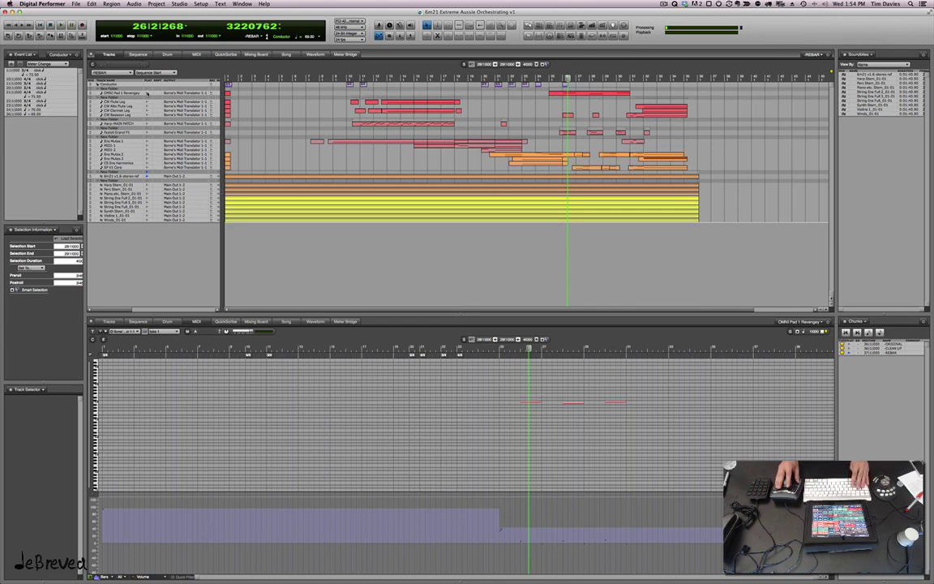
# Play-enable the MIDI tracks and save the -REBAR sequence as a Standard MIDI File named 6m21 Extreme Aussie Orchestrating v1-Sketch.mid
pyautogui.moveTo(147, 92); pyautogui.dragTo(150, 166)
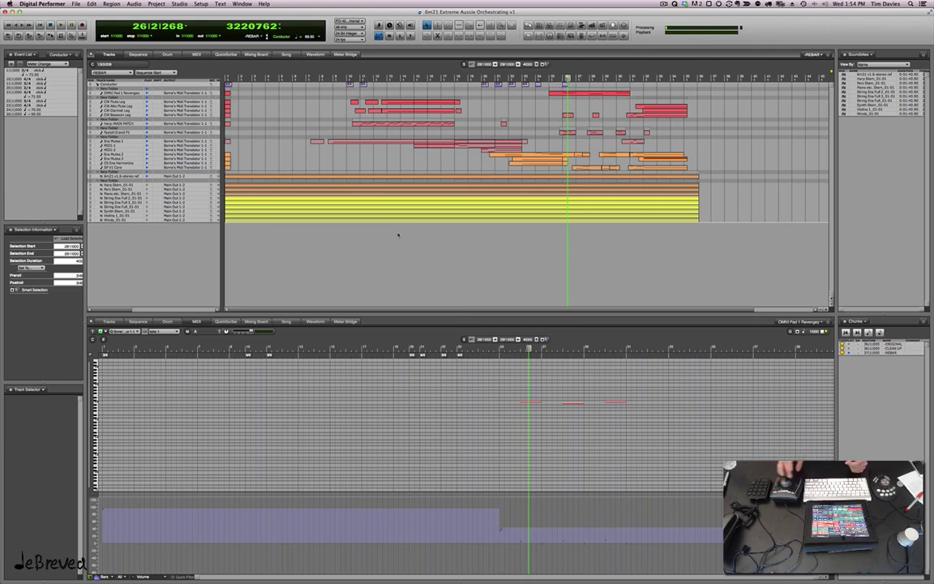
pyautogui.press('shift+super+s')
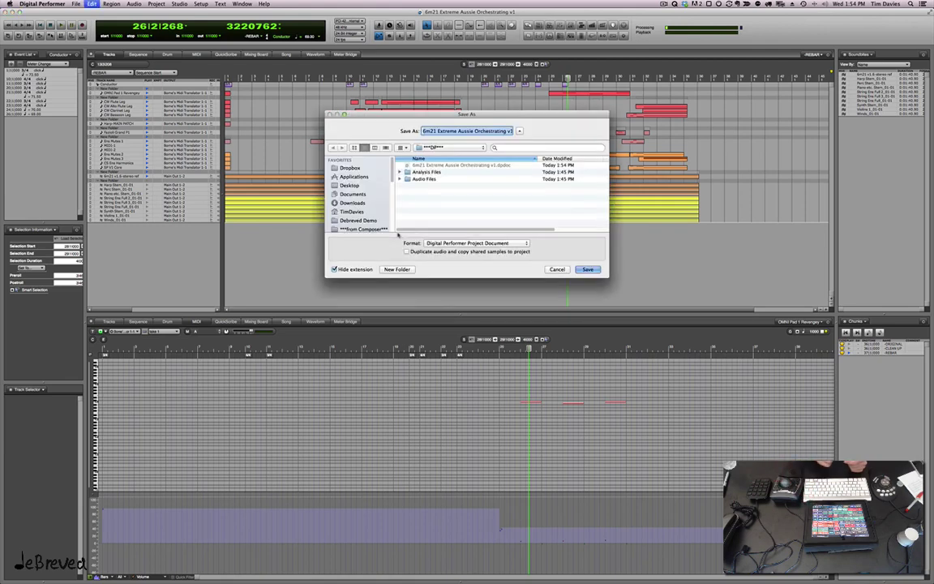
pyautogui.press('space')
pyautogui.press('Down')
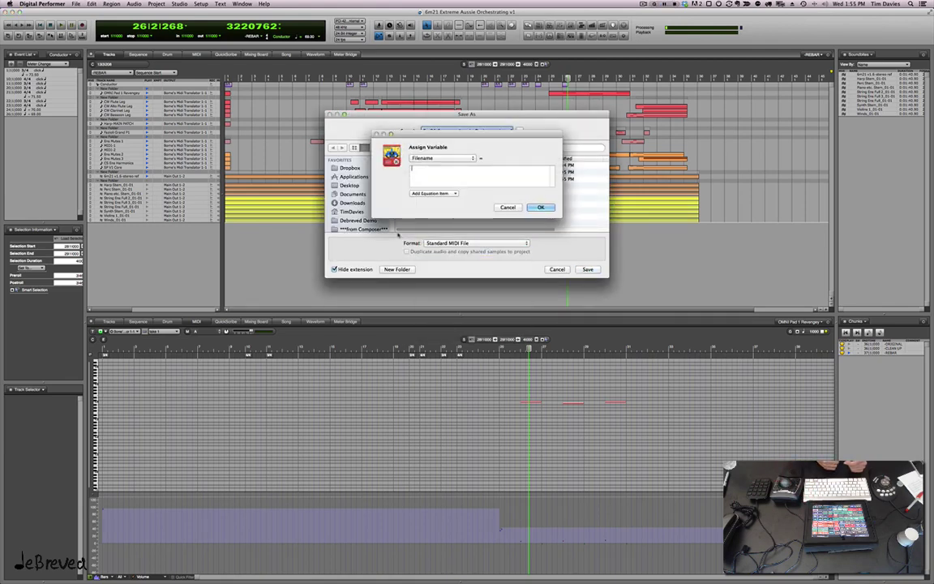
pyautogui.write('6m21 Extreme Aussie Orchestrating v1')
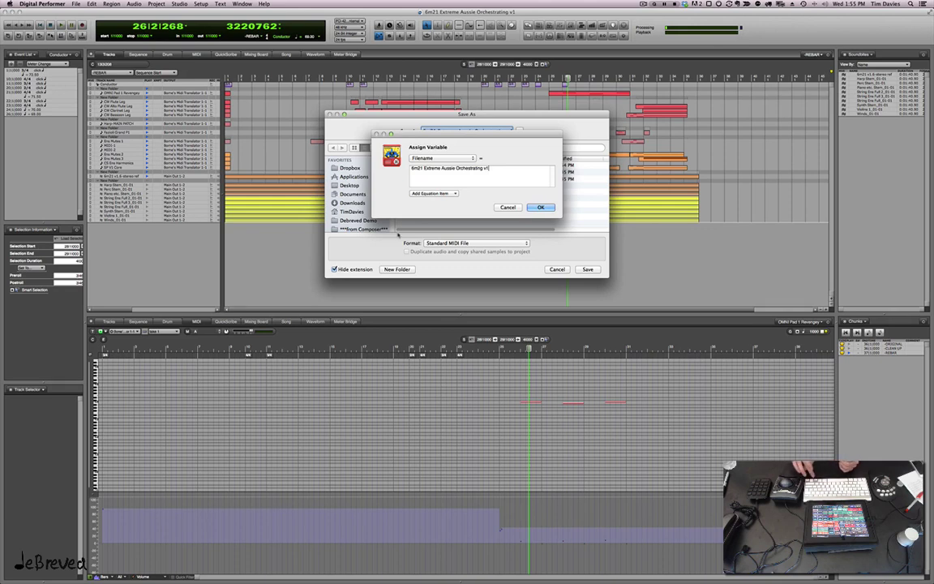
pyautogui.press('Return')
pyautogui.press('super+a')
pyautogui.write('6m21 Extreme Aussie Orchestrating v1')
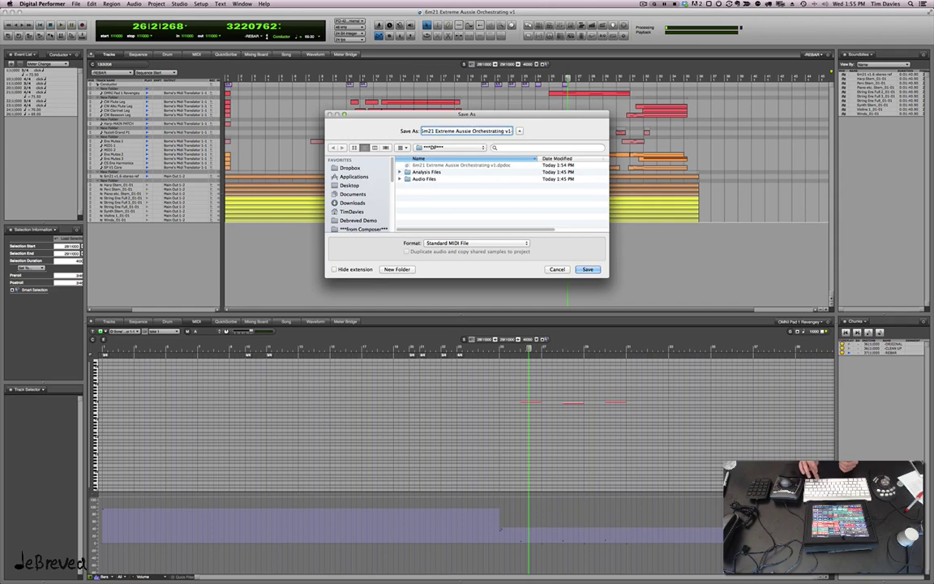
pyautogui.press('Return')
# Switch to Finale 2011, search for 6m21 Extreme Aussie Orchestrating v1-Sketch.mid, and open that file
pyautogui.press('super+Tab')
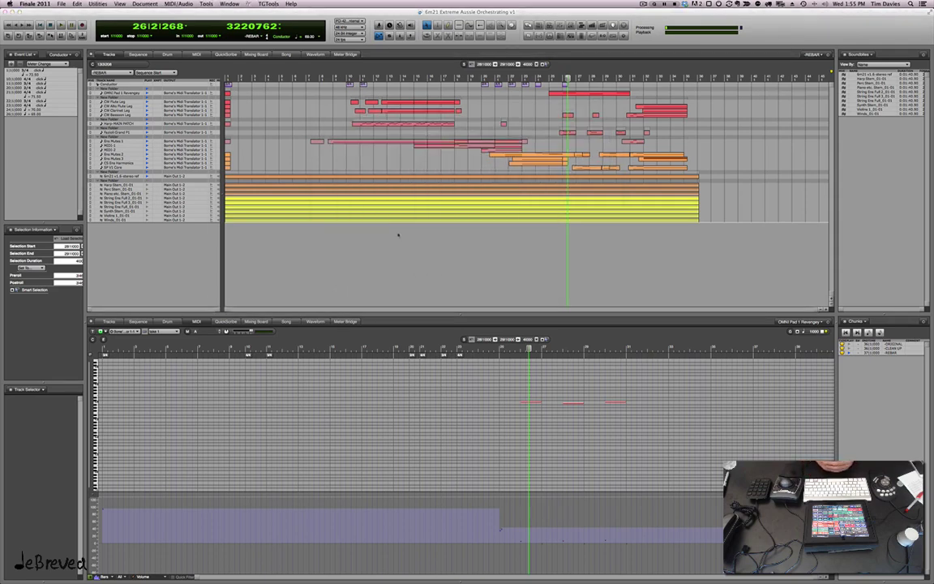
pyautogui.press('super+o')
pyautogui.press('super+f')
pyautogui.write('6m21 Extreme Aussie Orchestrating v1-Sketch.mid')
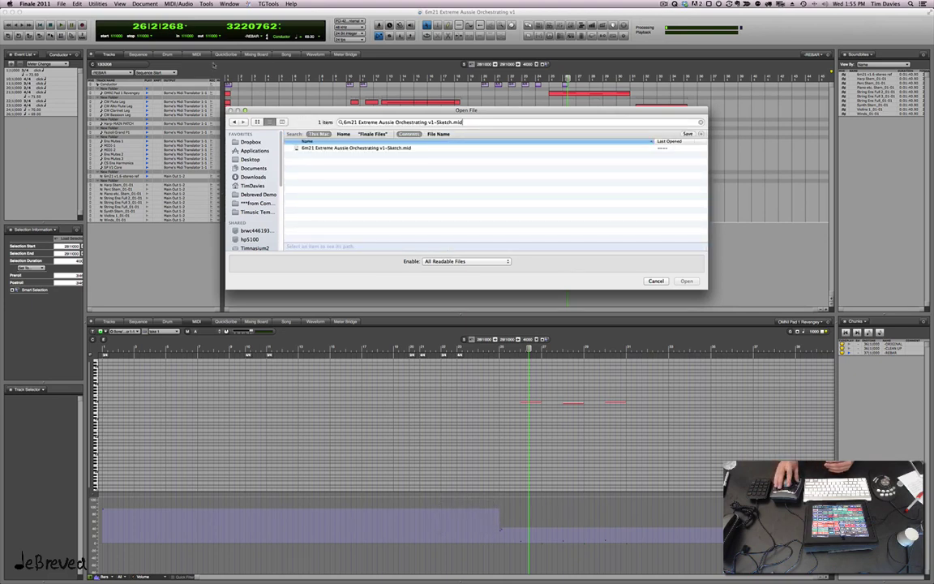
pyautogui.click(347, 148)
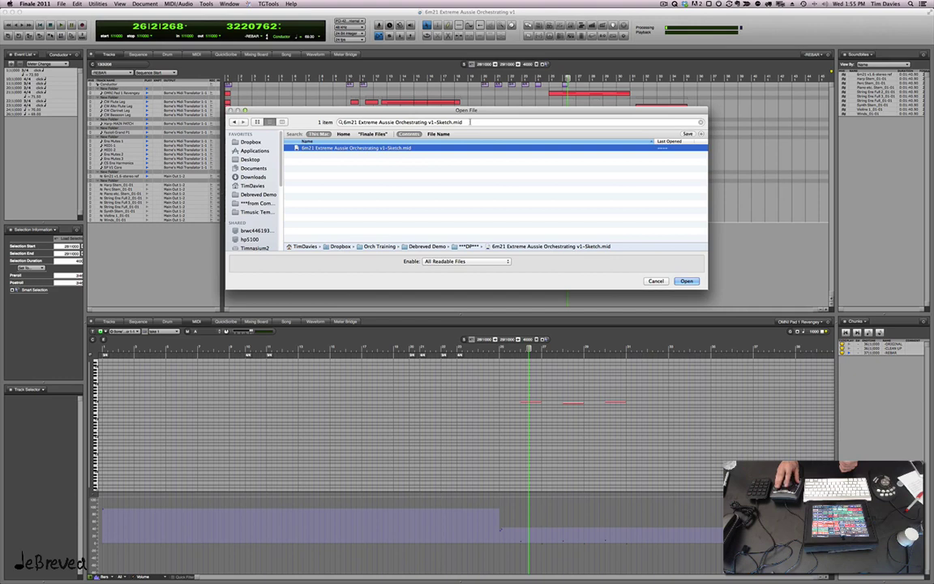
pyautogui.doubleClick(361, 149)
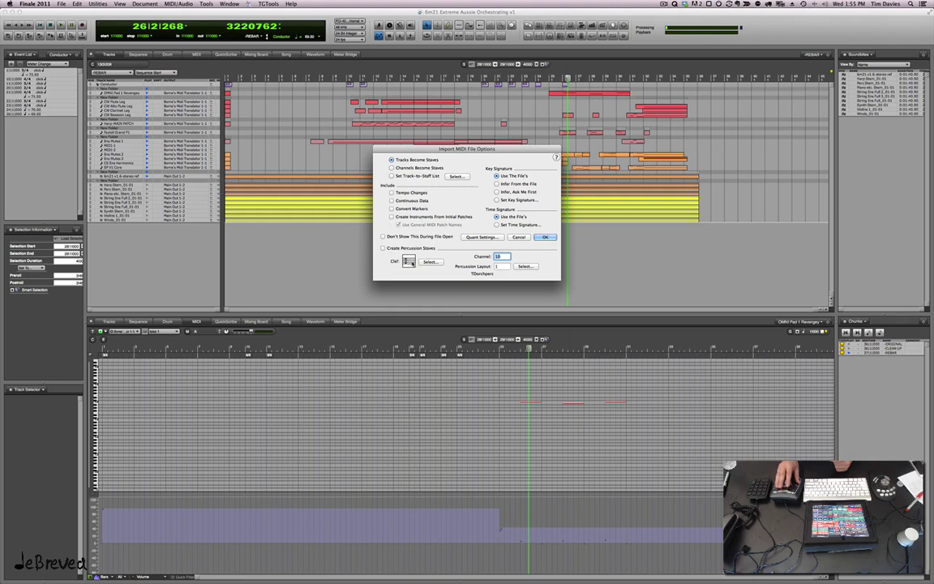
# Review the basic and additional quantization settings, accept them, and import the MIDI file with tracks becoming staves
pyautogui.press('super+q')
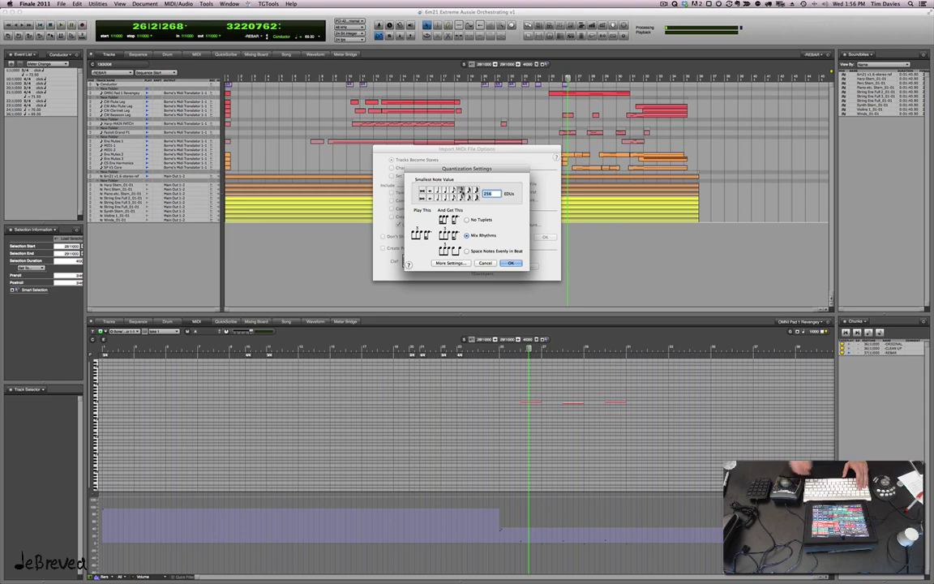
pyautogui.click(450, 263)
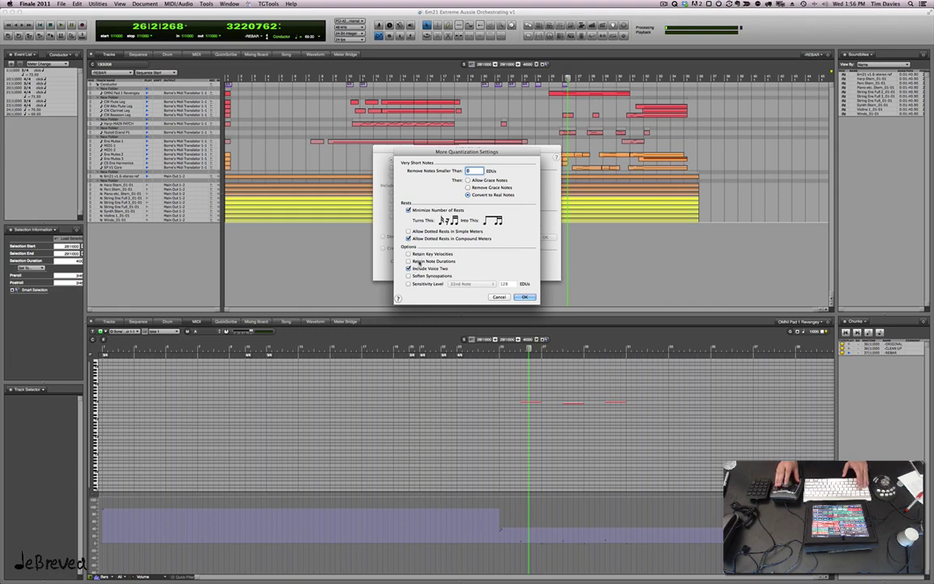
pyautogui.press('Return')
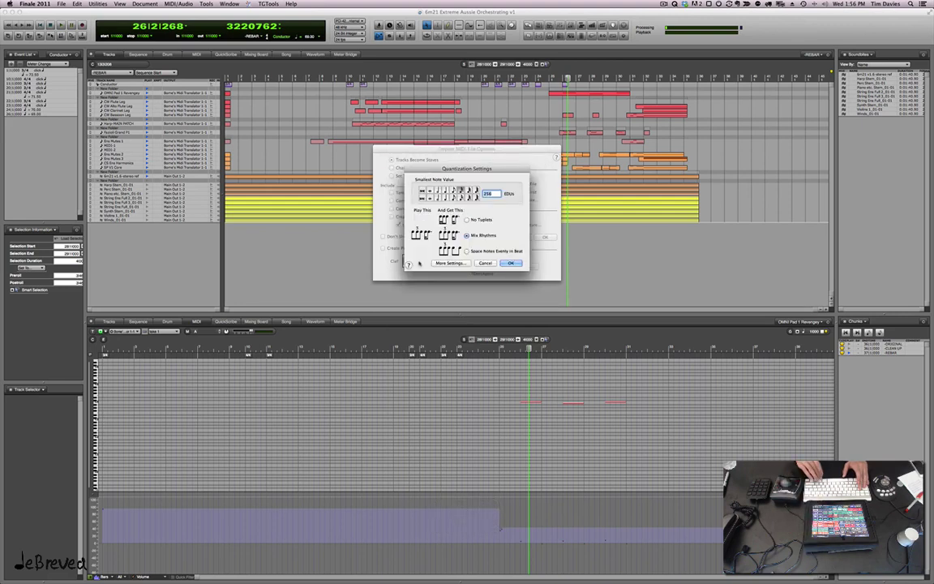
pyautogui.press('Return')
pyautogui.press('Return')
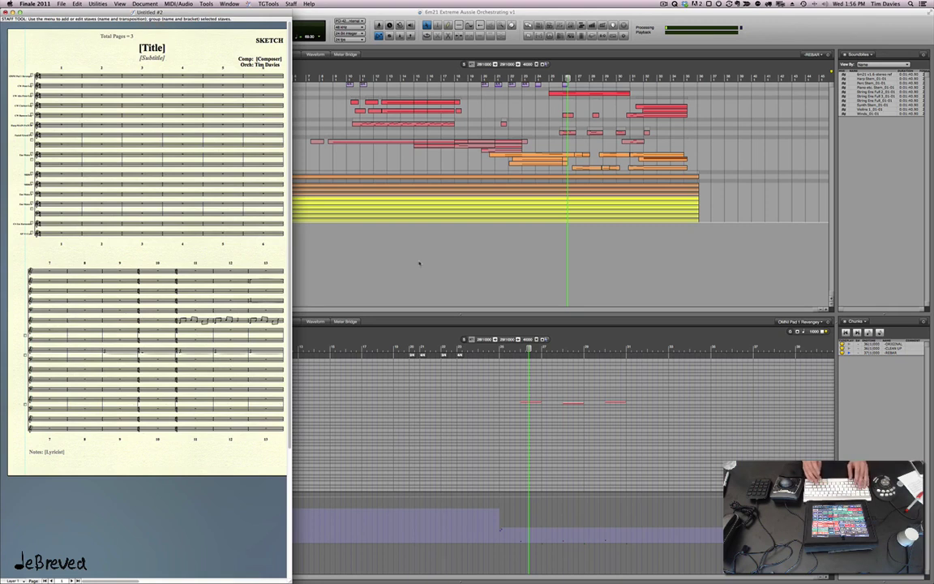
# Enlarge the score window and turn off rests in empty measures for all staves in the Global Staff Attributes
pyautogui.press('ctrl+alt+super+m')
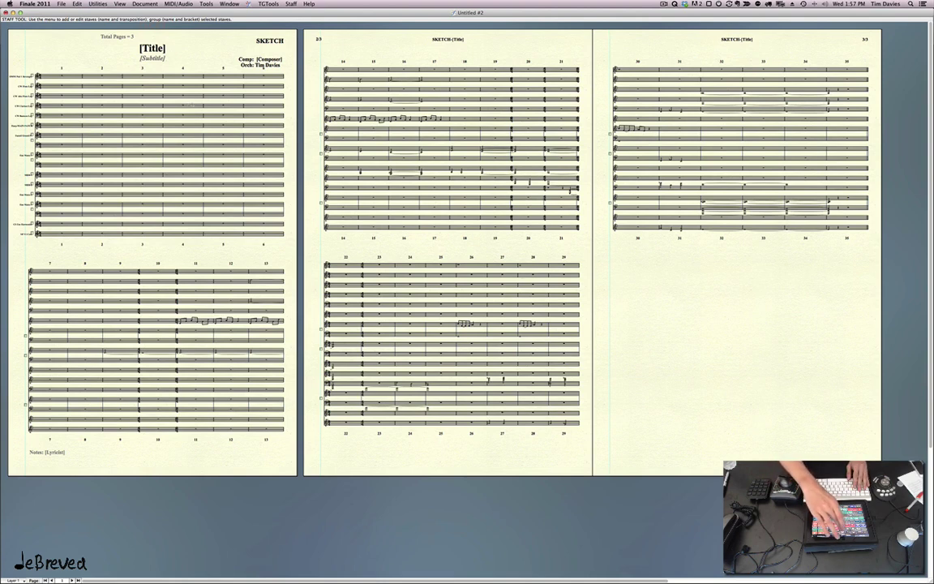
pyautogui.click(369, 239)
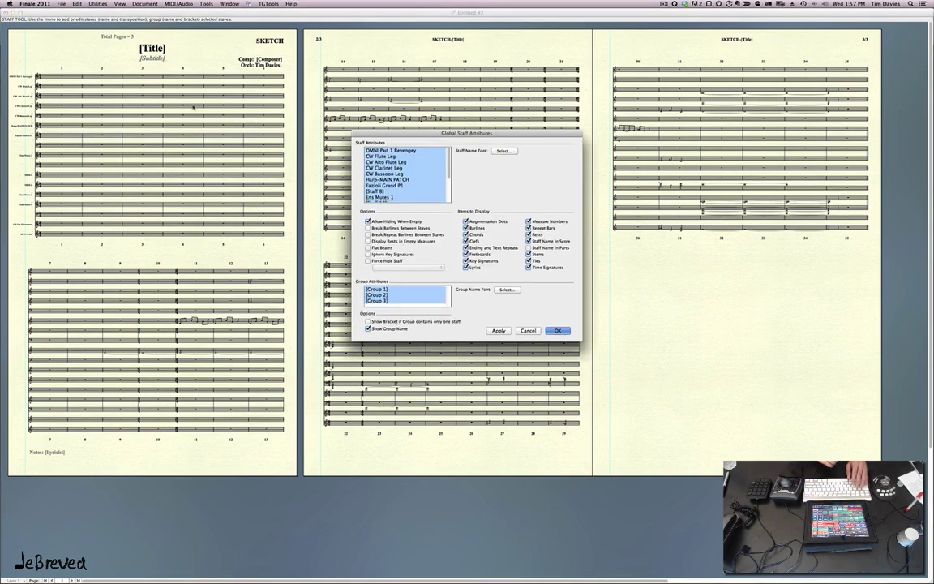
pyautogui.press('Return')
# Show the score in Scroll View and set the file info title to 6m21 Extreme Aussie Orchestrating v1 and the description to Rebar
pyautogui.press('super+a')
pyautogui.press('Escape')
pyautogui.press('super+a')
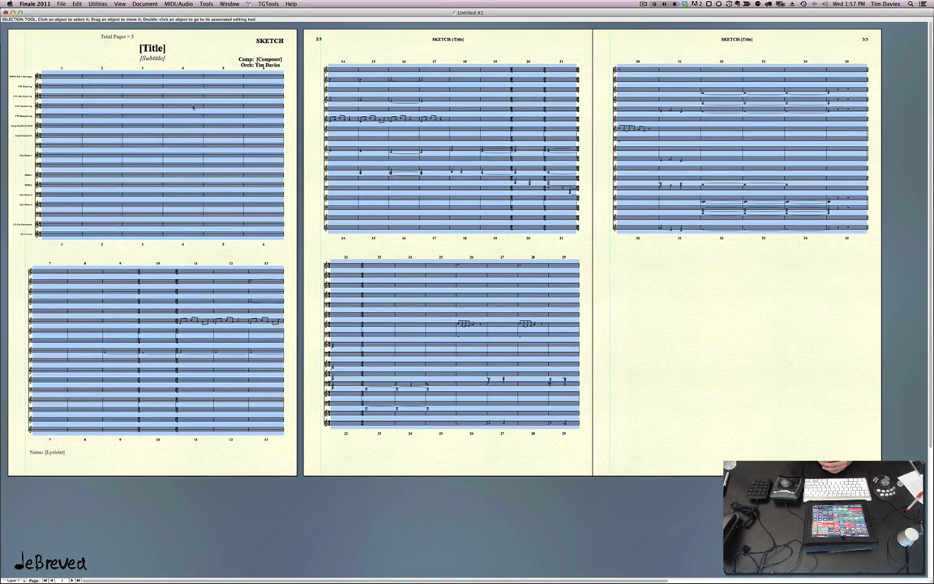
pyautogui.press('super+e')
pyautogui.press('super+i')
pyautogui.write('chestrating')
pyautogui.press('Tab')
pyautogui.press('Tab')
pyautogui.press('Tab')
pyautogui.press('Tab')
pyautogui.press('Tab')
pyautogui.press('Tab')
pyautogui.press('super+v')
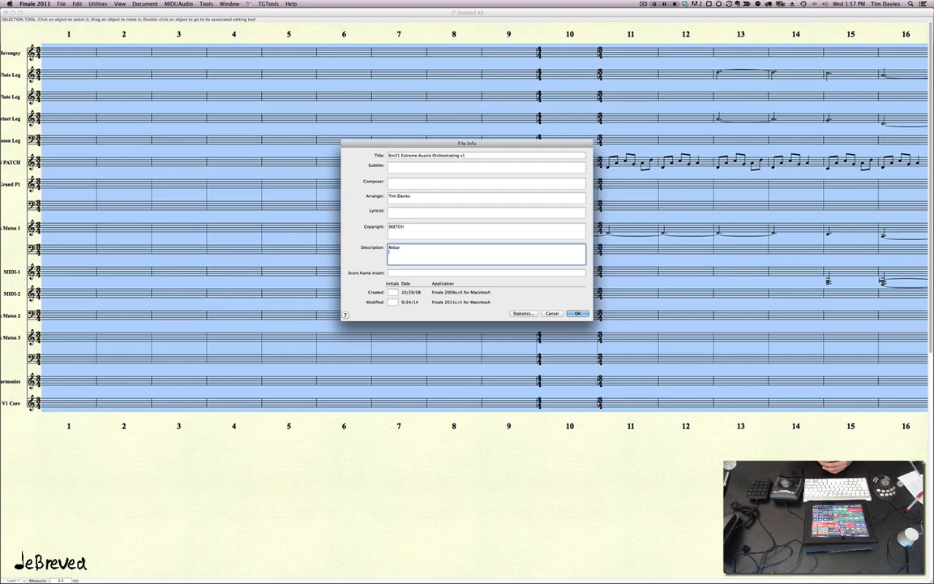
pyautogui.press('Return')
# Save the score as a Finale Notation File named 6m21 Extreme Aussie Orchestrating v1-Sketch in the ***Sketches*** folder, and clear the selection
pyautogui.press('super+s')
pyautogui.write('6m21 Extreme Auss')
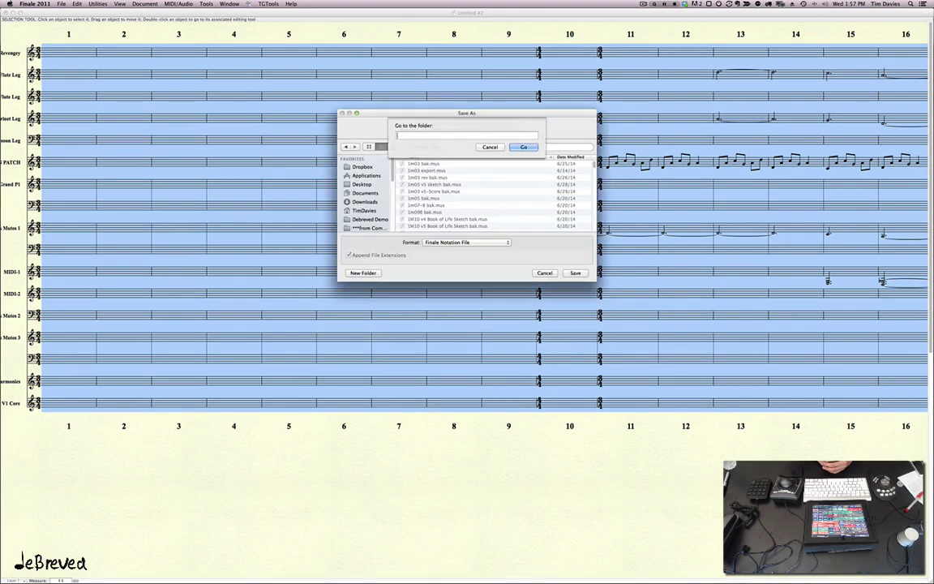
pyautogui.press('shift+super+g')
pyautogui.press('super+v')
pyautogui.press('Return')
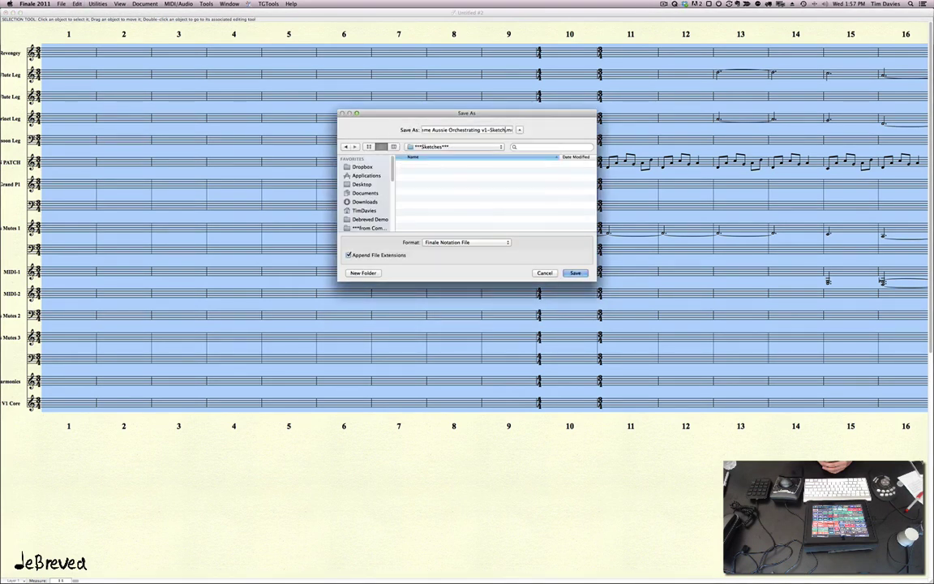
pyautogui.press('Return')
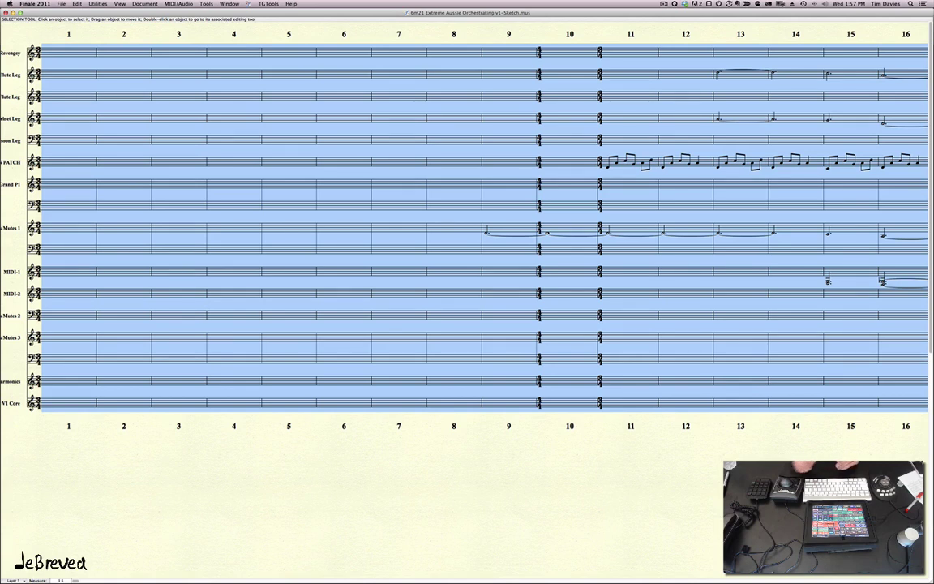
pyautogui.press('Escape')
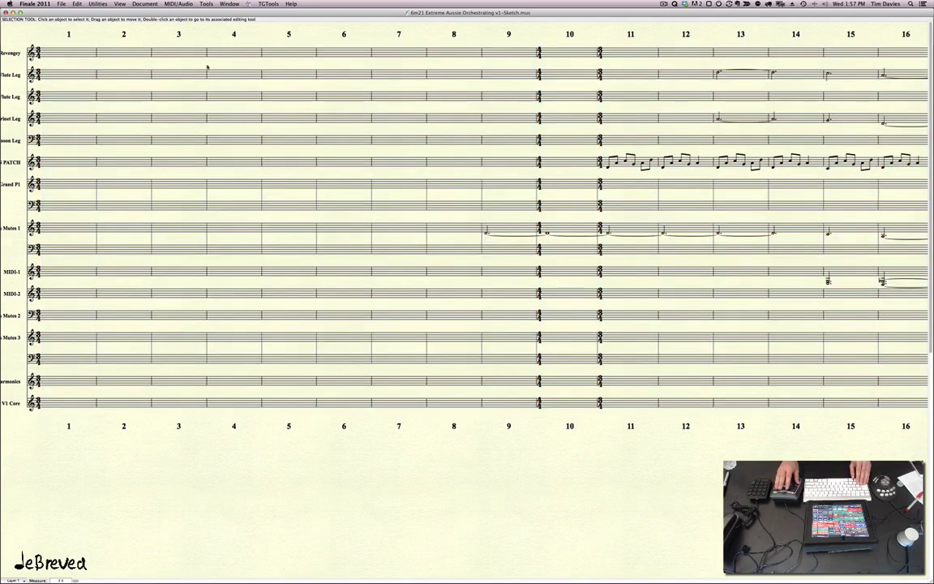
# Give measure 8 a double barline in its measure attributes
pyautogui.hscroll(15, 390, 203)
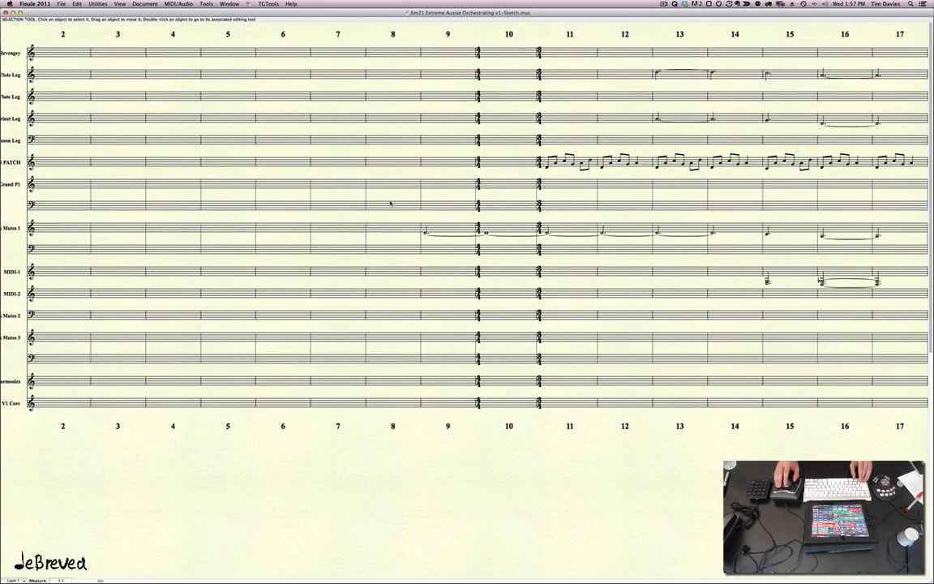
pyautogui.hscroll(13, 390, 203)
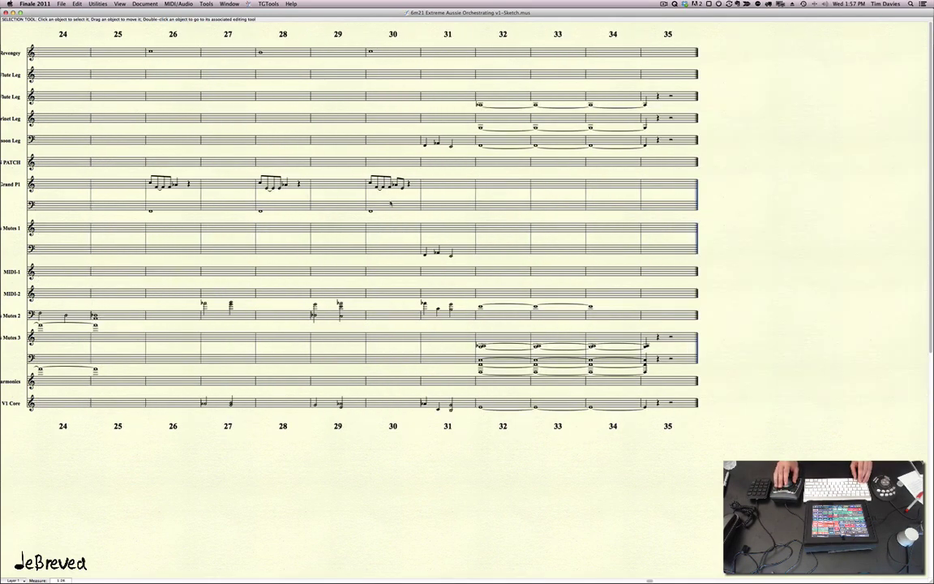
pyautogui.hscroll(-20, 390, 203)
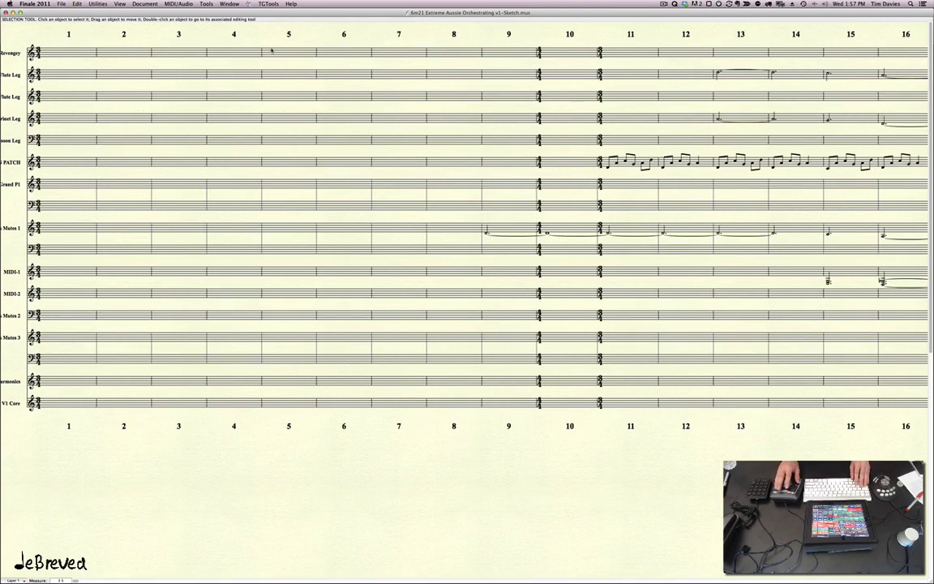
pyautogui.hscroll(2, 196, 94)
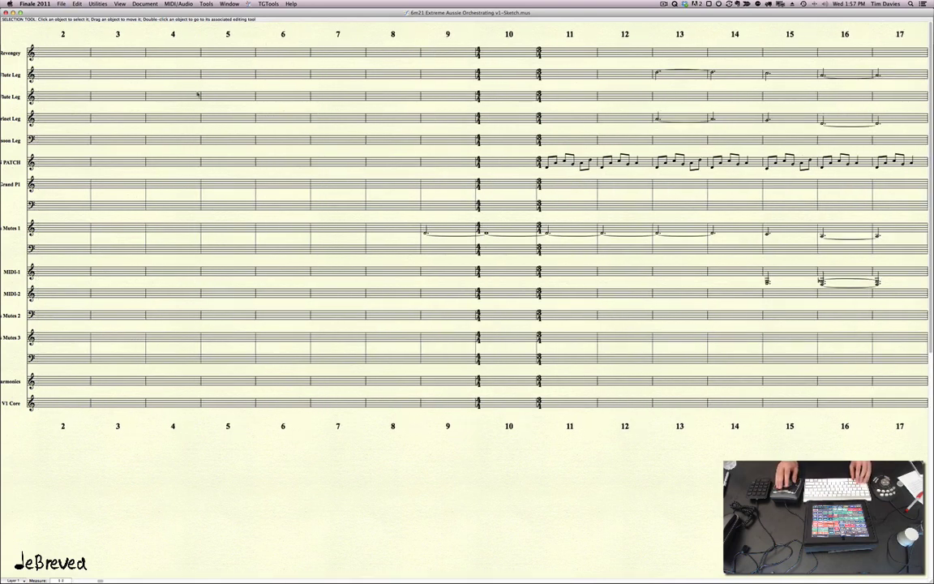
pyautogui.click(332, 57)
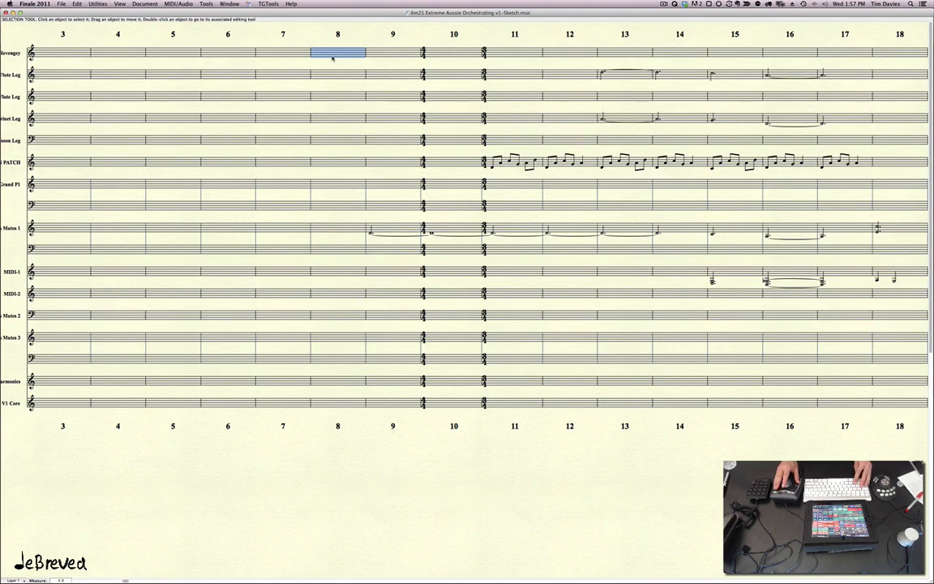
pyautogui.press('super+shift+a')
pyautogui.click(421, 180)
pyautogui.click(420, 179)
pyautogui.press('Return')
# Put a double barline at the end of measure 17
pyautogui.hscroll(6, 333, 58)
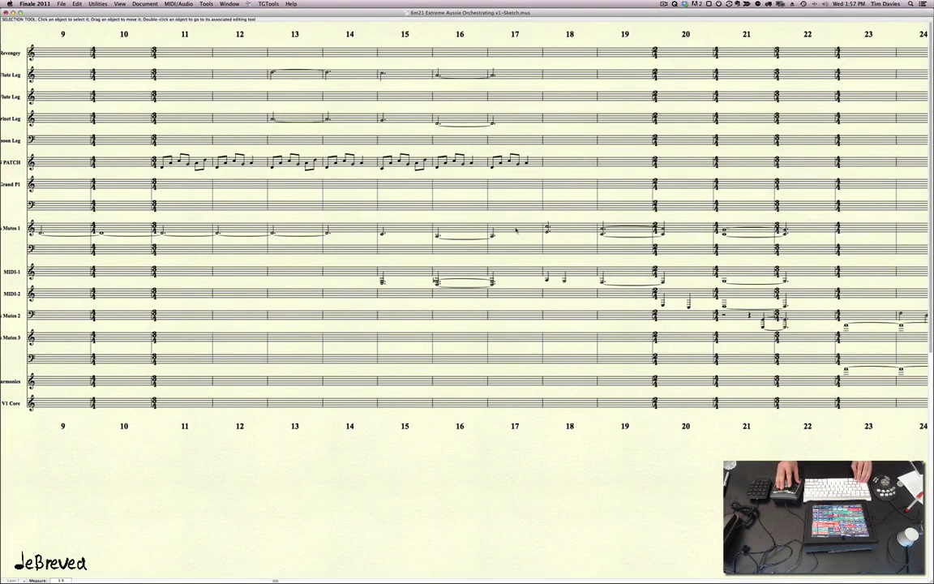
pyautogui.click(513, 202)
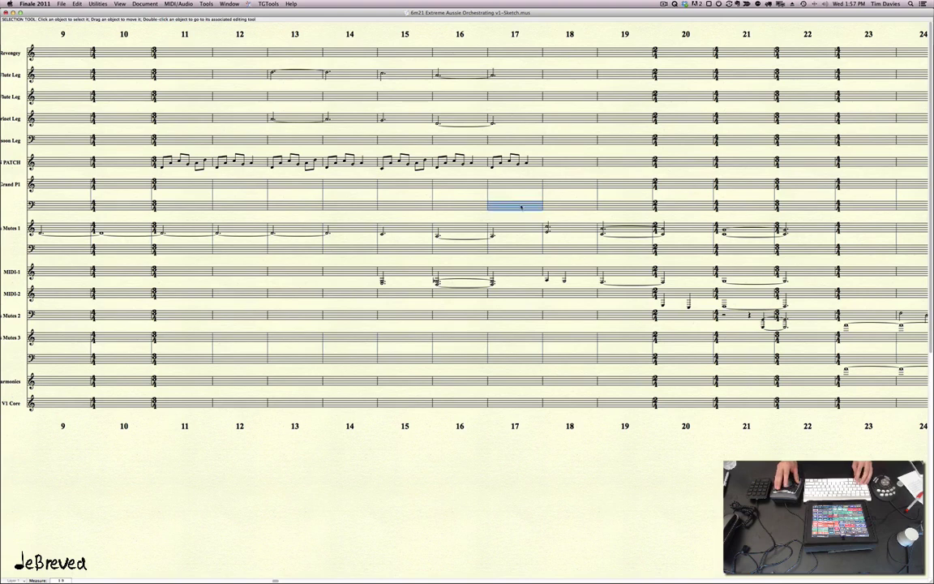
pyautogui.doubleClick(513, 203)
pyautogui.press('Return')
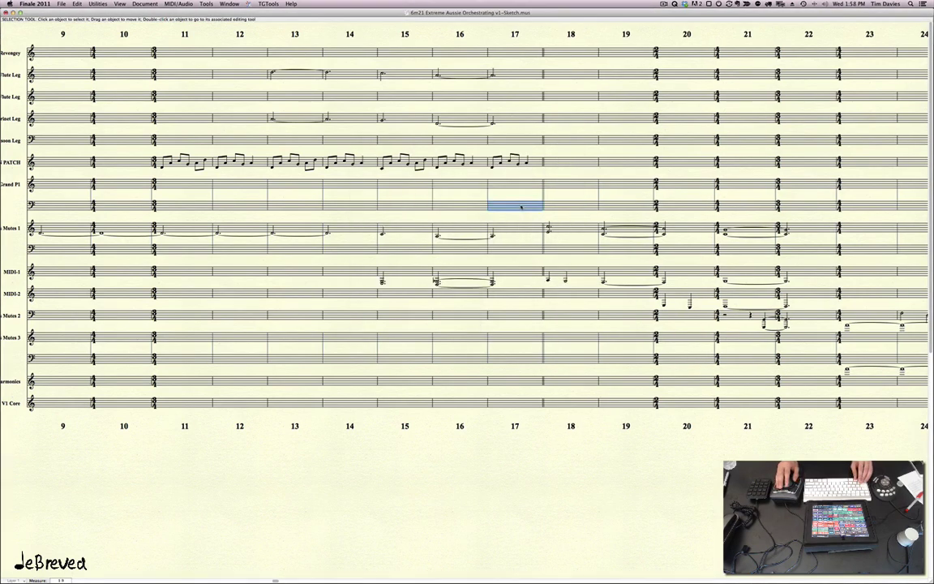
# Put a double barline at the end of measure 25, just before the piano figures begin
pyautogui.hscroll(5, 521, 207)
pyautogui.hscroll(3, 521, 208)
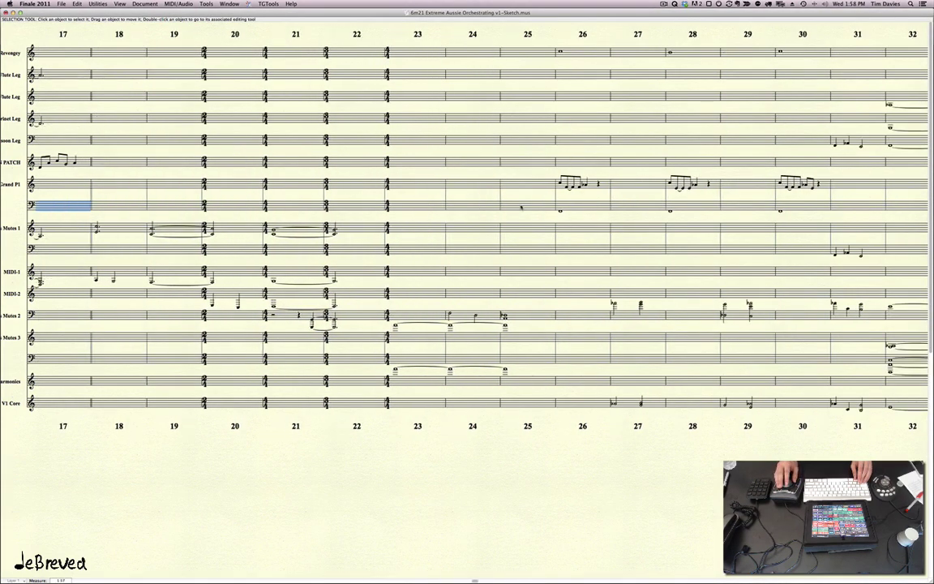
pyautogui.hscroll(1, 522, 207)
pyautogui.hscroll(1, 520, 209)
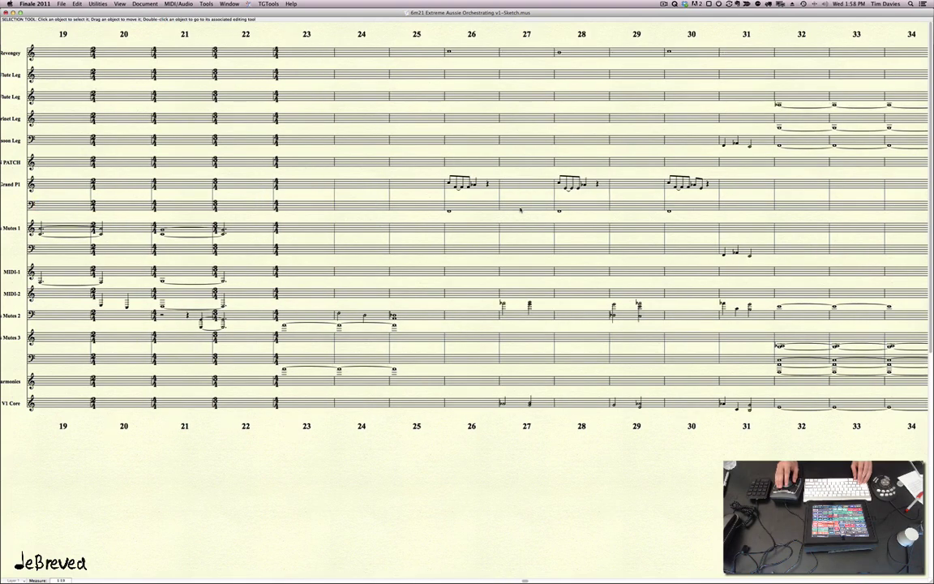
pyautogui.click(422, 315)
pyautogui.doubleClick(432, 317)
pyautogui.press('Return')
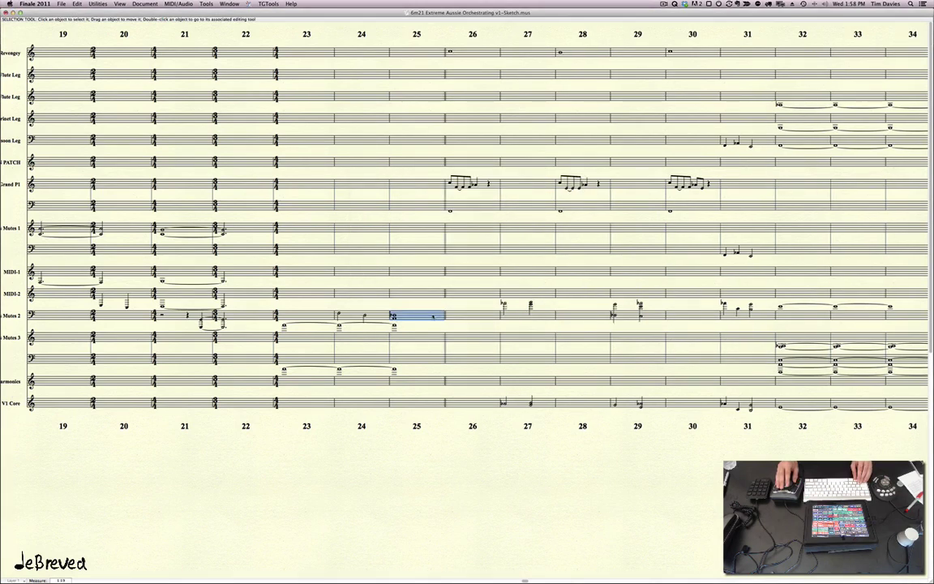
# Set measure 22 to a double barline in its measure attributes and clear the selection
pyautogui.hscroll(-7, 433, 316)
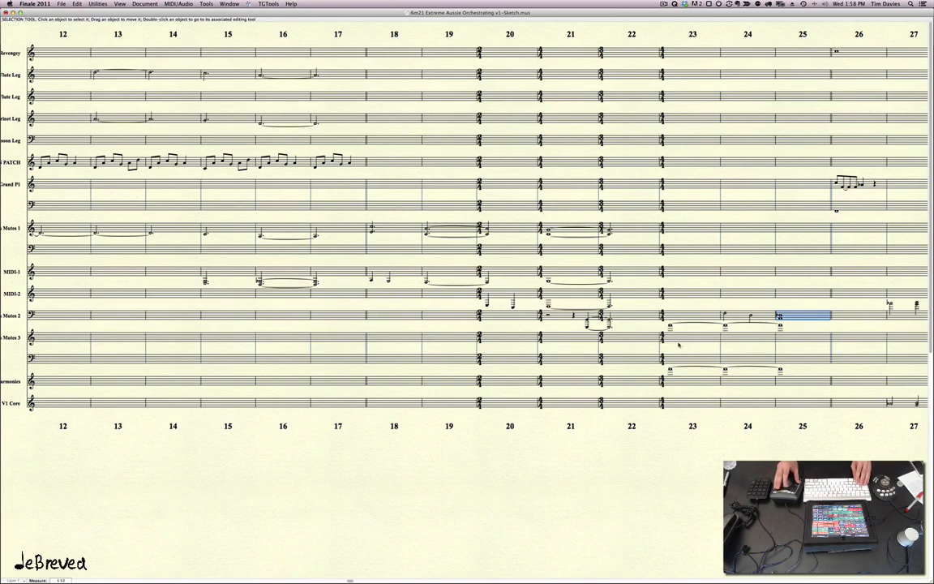
pyautogui.click(644, 297)
pyautogui.press('shift+super+m')
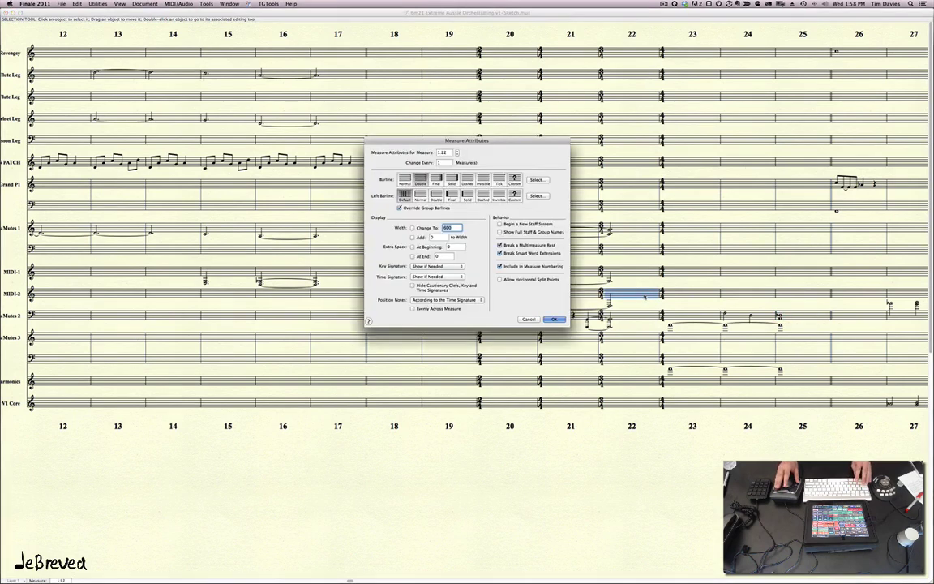
pyautogui.press('Return')
pyautogui.click(638, 431)
pyautogui.hscroll(-2, 607, 355)
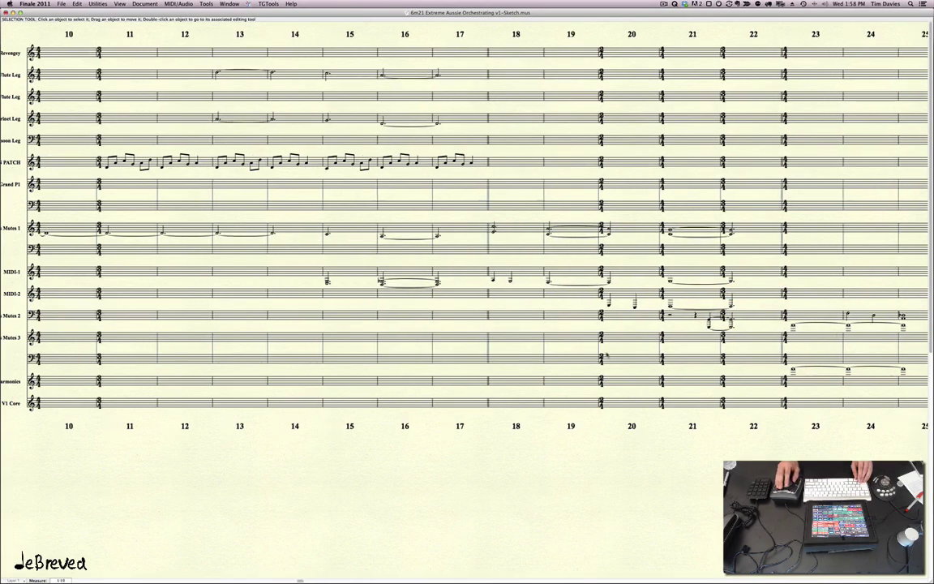
# Group the four woodwind staves, CW Flute Leg through CW Bassoon Leg, with a bracket
pyautogui.hscroll(-2, 606, 355)
pyautogui.hscroll(5, 606, 355)
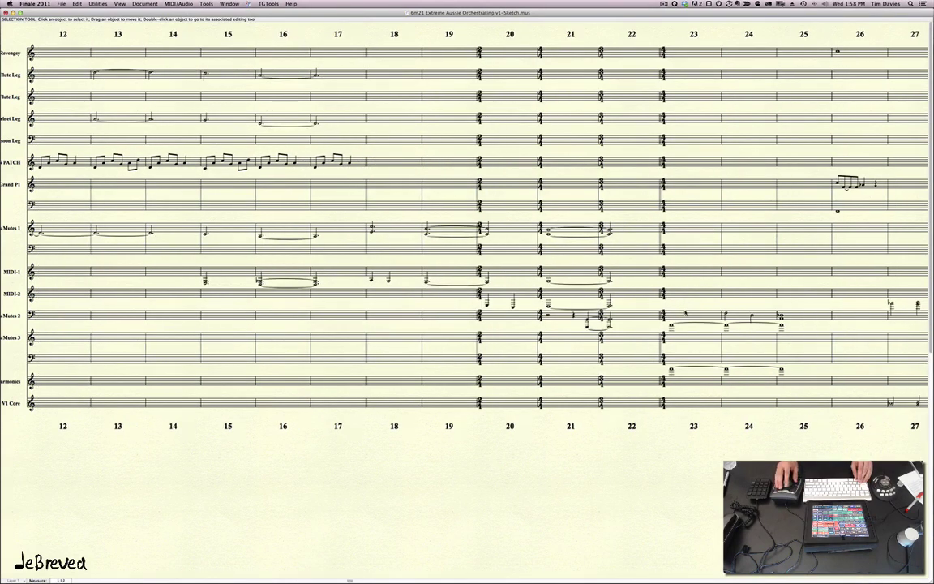
pyautogui.hscroll(2, 607, 356)
pyautogui.hscroll(-4, 607, 355)
pyautogui.hscroll(-8, 197, 151)
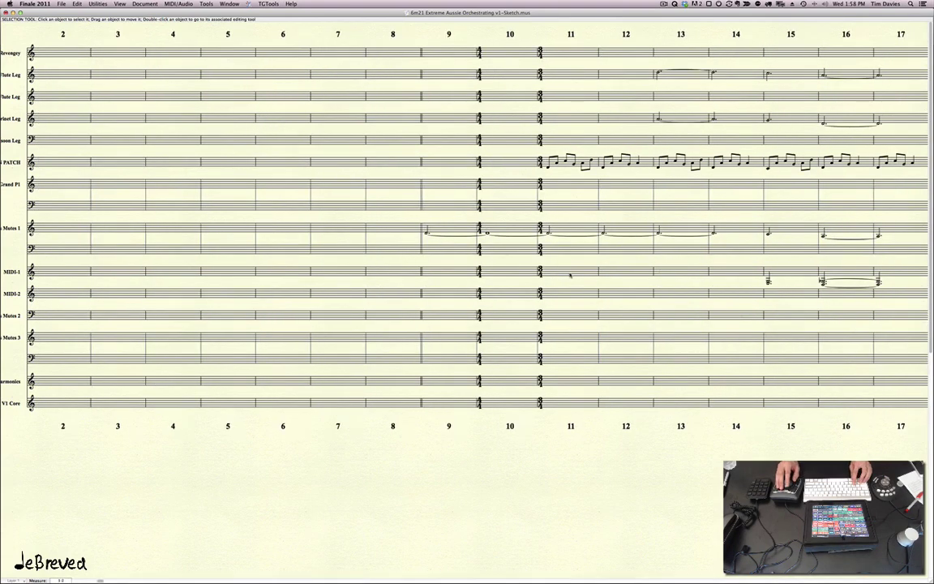
pyautogui.hscroll(-2, 198, 150)
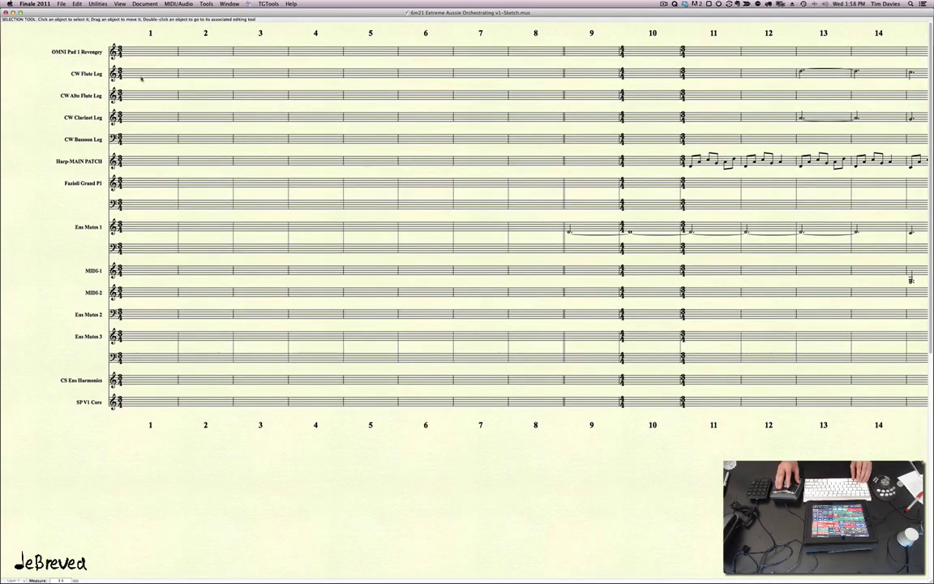
pyautogui.click(138, 75)
pyautogui.keyDown('shift'); pyautogui.click(154, 139); pyautogui.keyUp('shift')
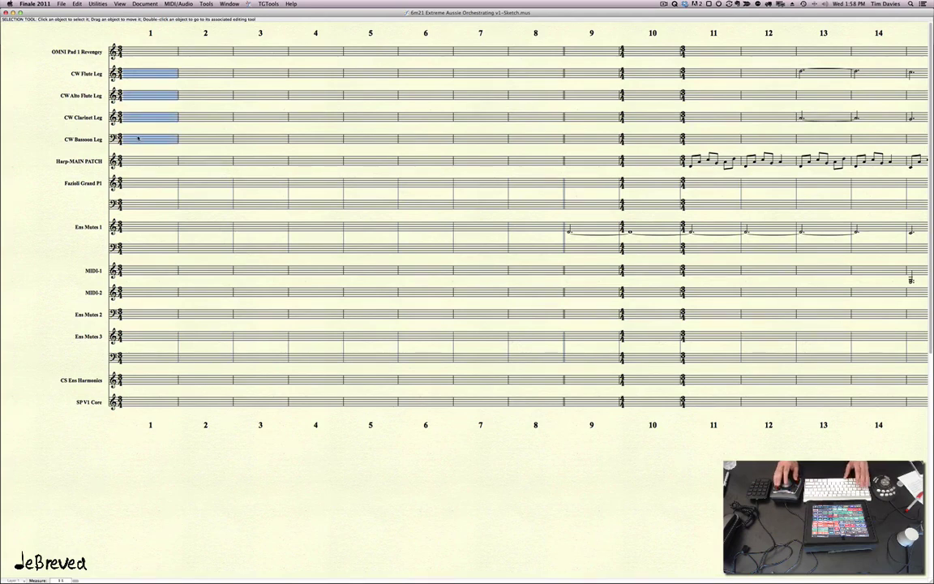
pyautogui.press('F3')
pyautogui.press('a')
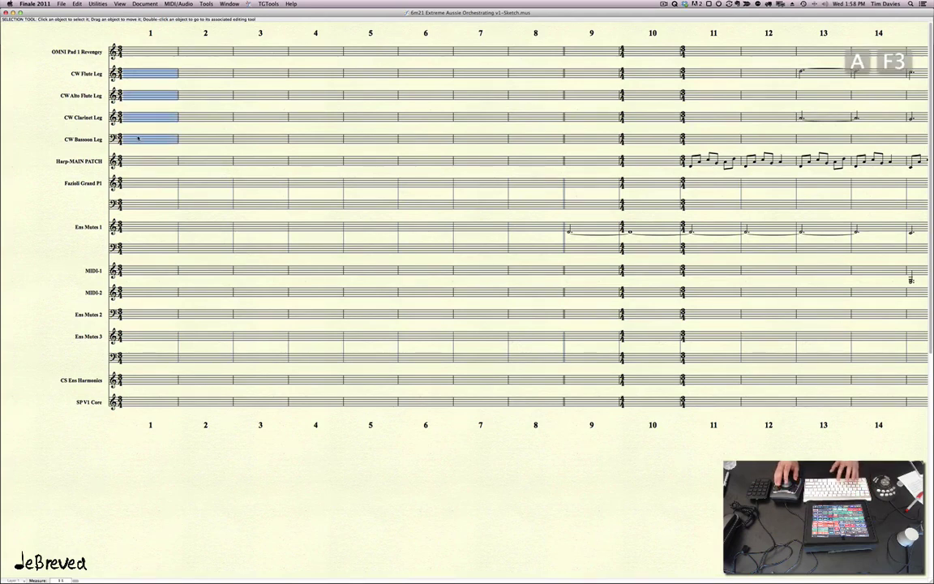
pyautogui.click(397, 292)
pyautogui.press('Return')
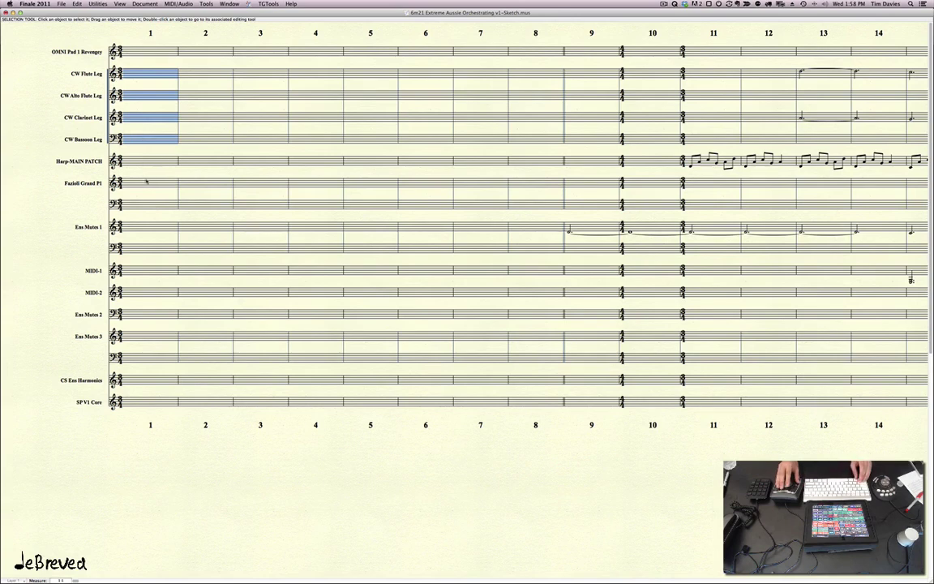
# Group the two Fazioli Grand P1 staves with a bracket
pyautogui.moveTo(130, 182); pyautogui.dragTo(154, 209)
pyautogui.press('F3')
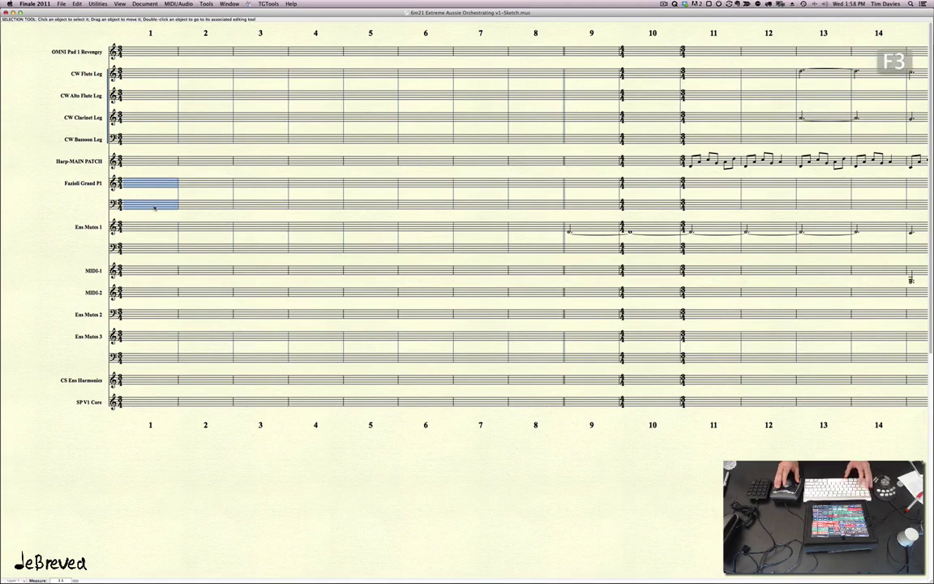
pyautogui.press('a')
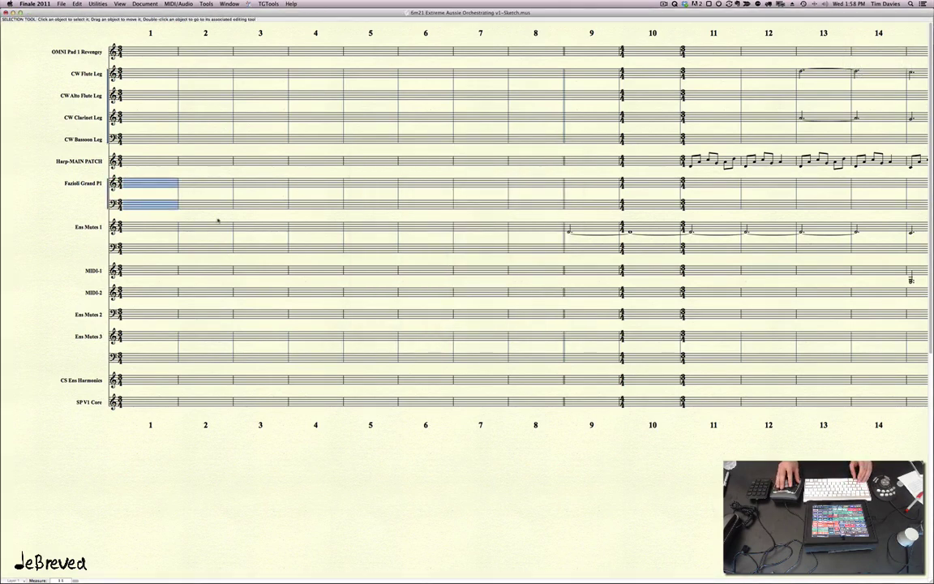
# Group all string staves, from Ens Mutes 1 down to SP V1 Core, with a bracket
pyautogui.click(153, 227)
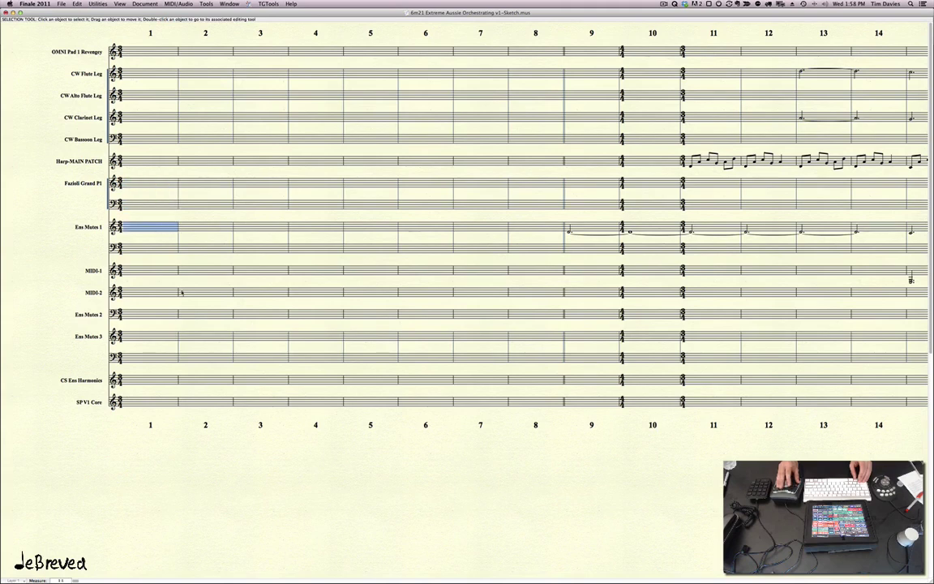
pyautogui.click(154, 398)
pyautogui.keyDown('shift'); pyautogui.click(151, 230); pyautogui.keyUp('shift')
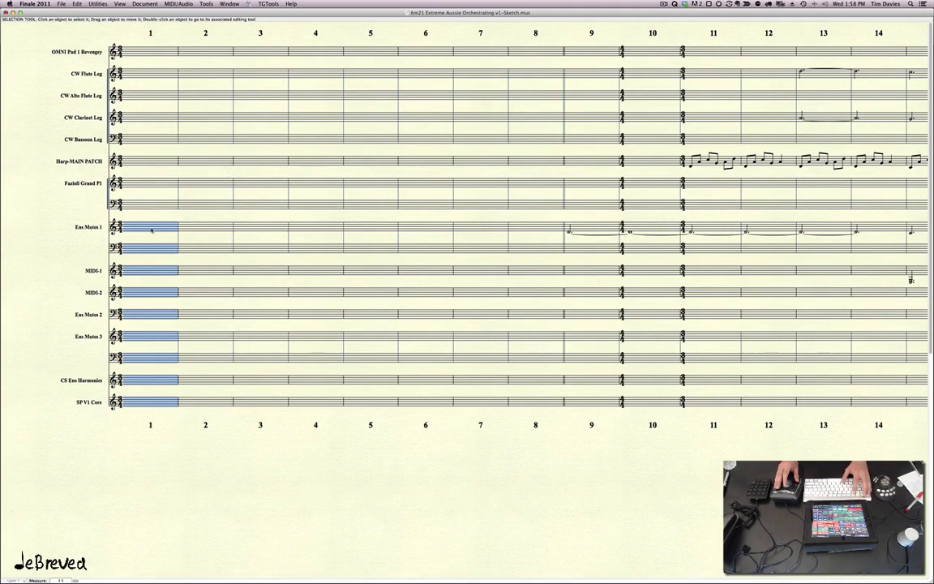
pyautogui.press('F3')
pyautogui.press('a')
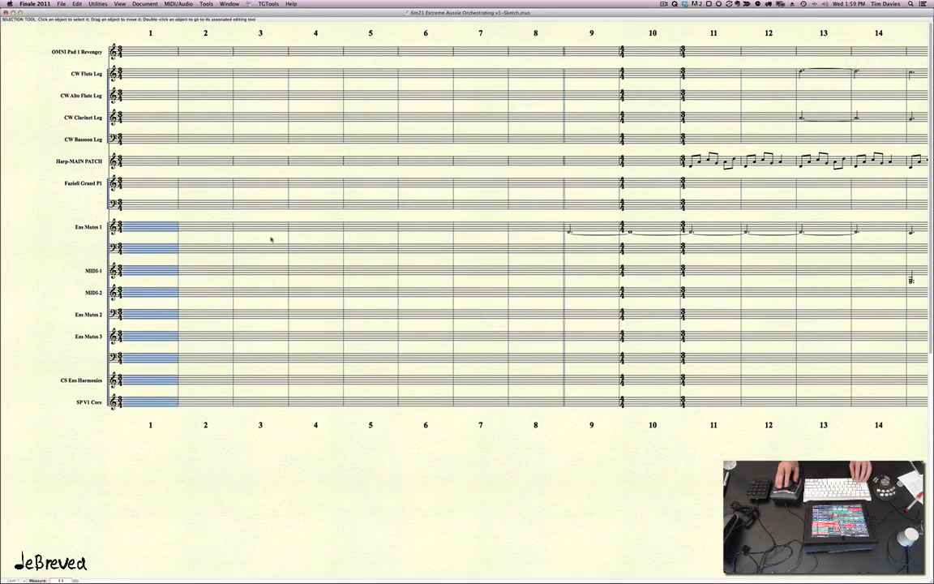
pyautogui.hscroll(5, 271, 240)
pyautogui.hscroll(2, 271, 241)
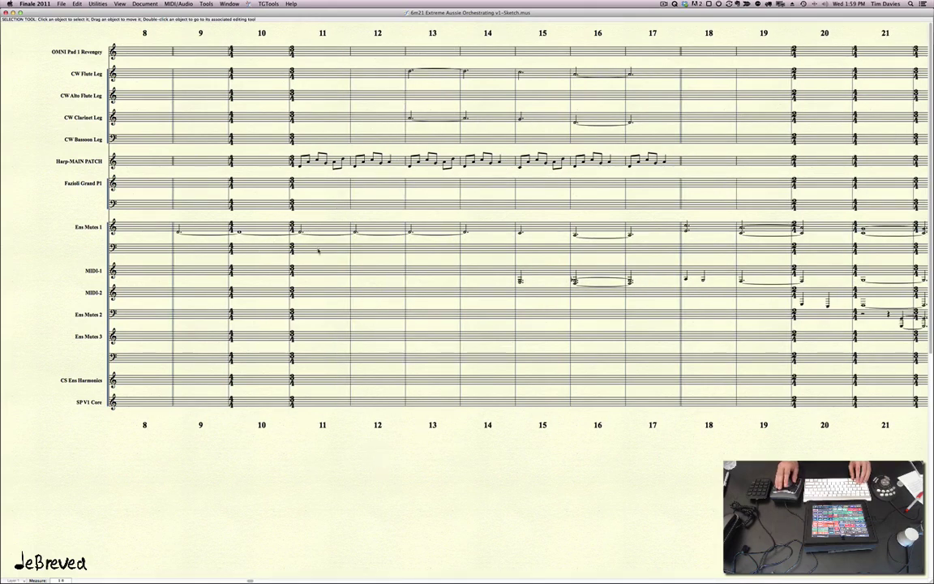
pyautogui.hscroll(-5, 318, 251)
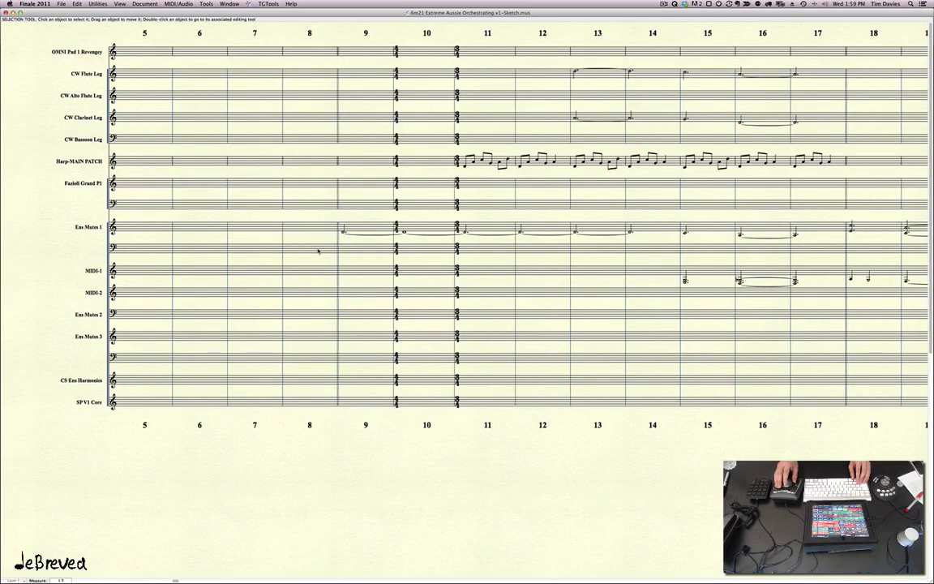
pyautogui.hscroll(1, 318, 251)
pyautogui.hotkey('ctrl', 'e')
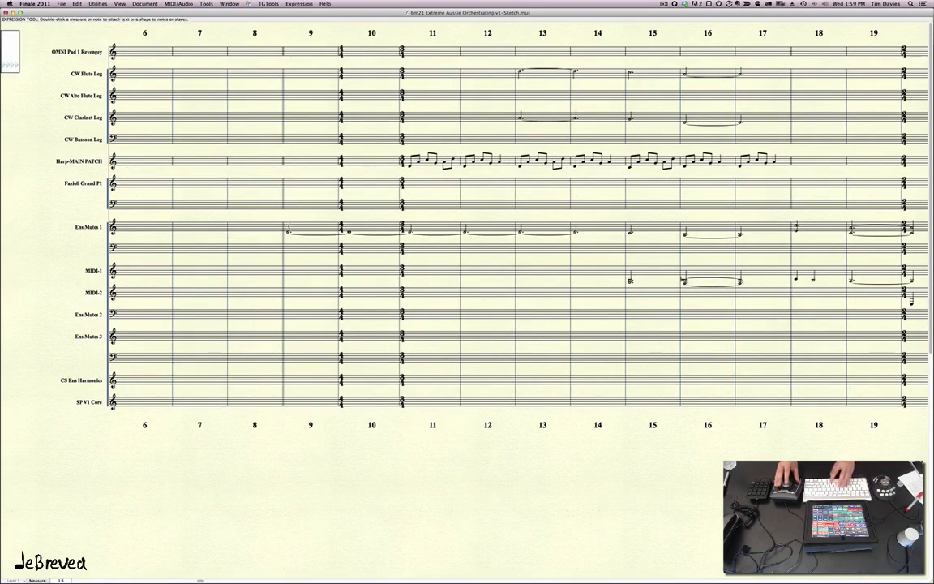
pyautogui.click(289, 227)
pyautogui.hscroll(5, 289, 227)
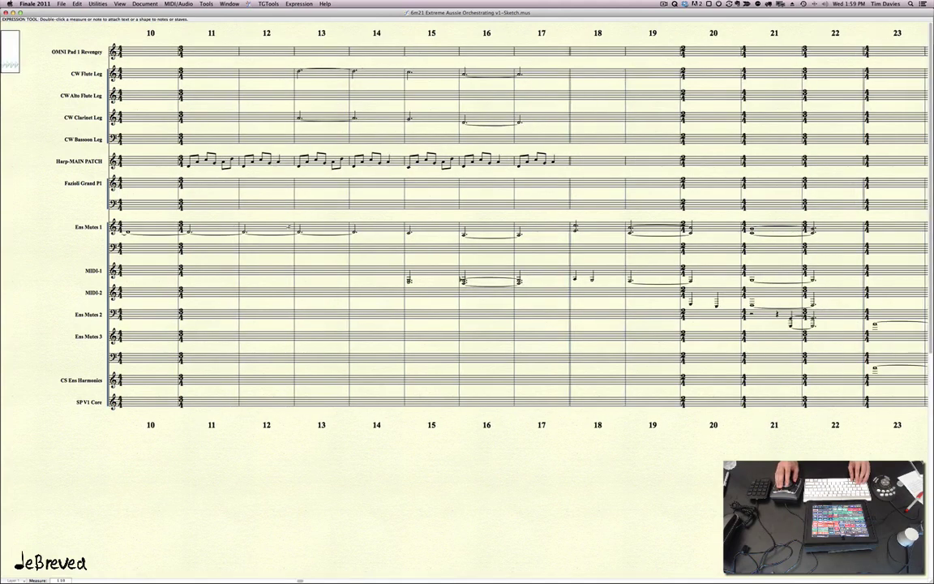
pyautogui.hscroll(4, 487, 230)
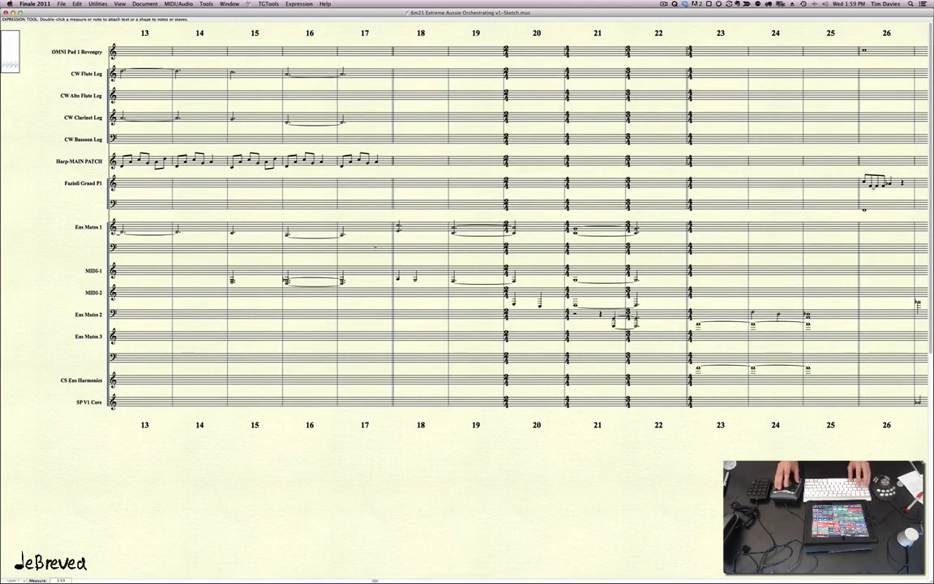
pyautogui.press('Escape')
# Copy MIDI-1 measures 15–20 to the lower Ens Mutes 1 staff and clear them from the source staff
pyautogui.click(264, 274)
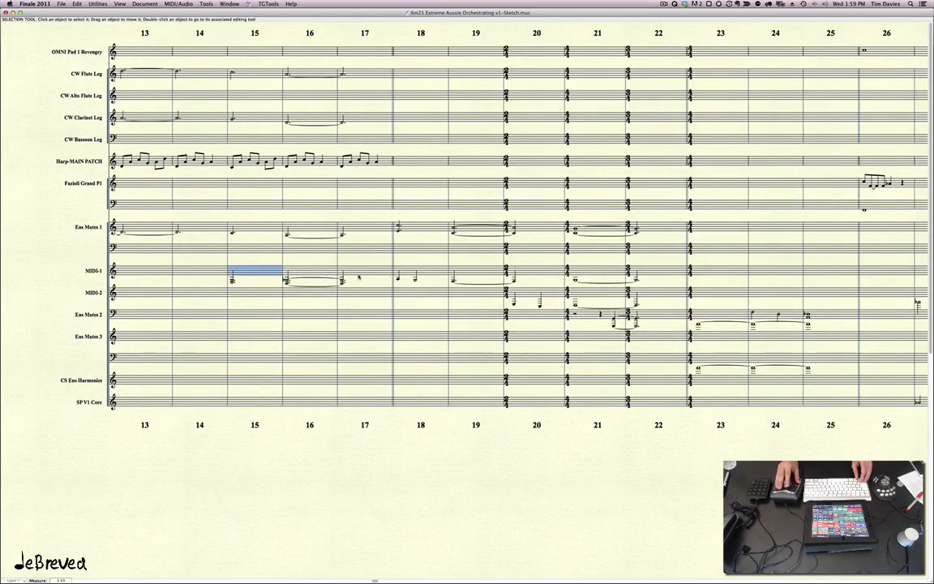
pyautogui.keyDown('shift'); pyautogui.click(549, 270); pyautogui.keyUp('shift')
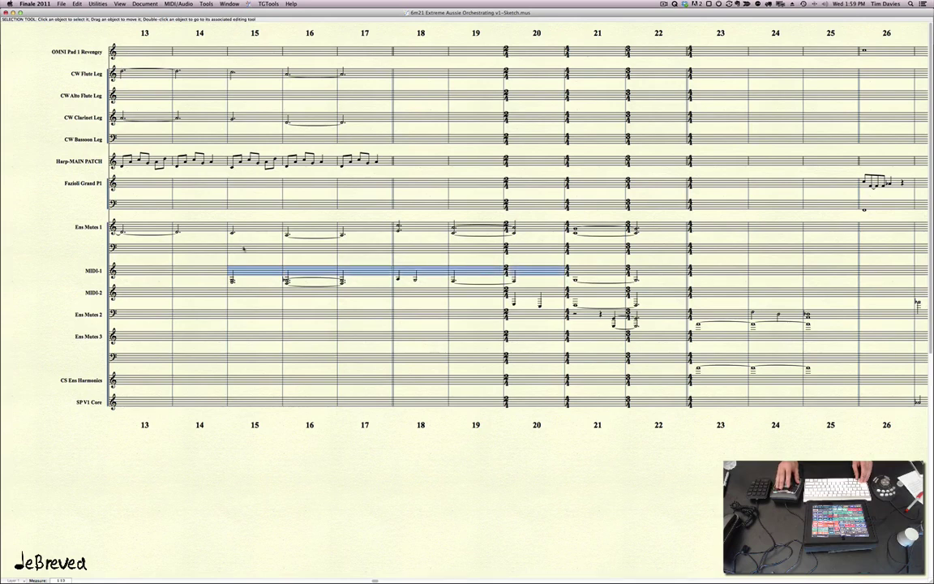
pyautogui.keyDown('alt'); pyautogui.click(244, 249); pyautogui.keyUp('alt')
pyautogui.press('BackSpace')
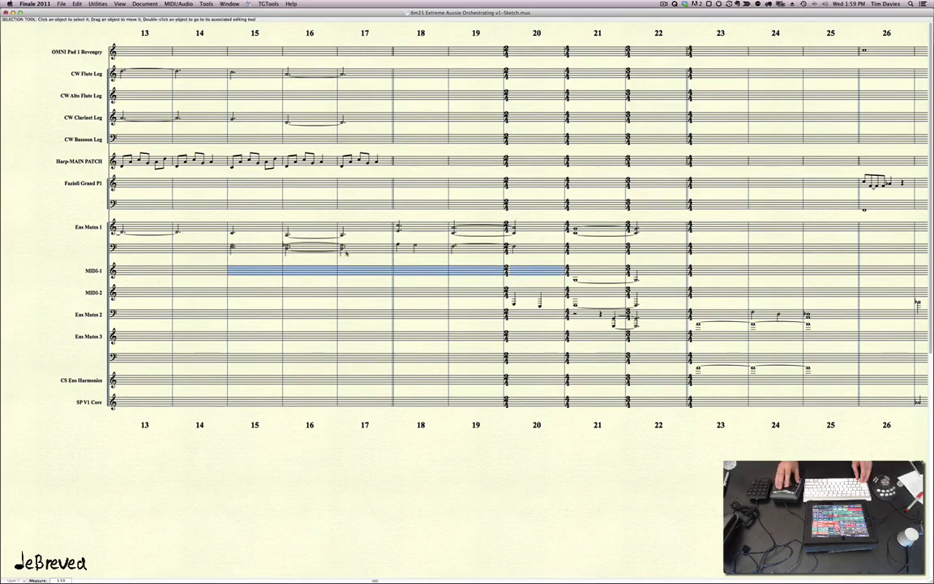
# Respell the notes in measures 16–17 of the lower Ens Mutes 1 staff, favoring sharps
pyautogui.moveTo(346, 254); pyautogui.dragTo(317, 253)
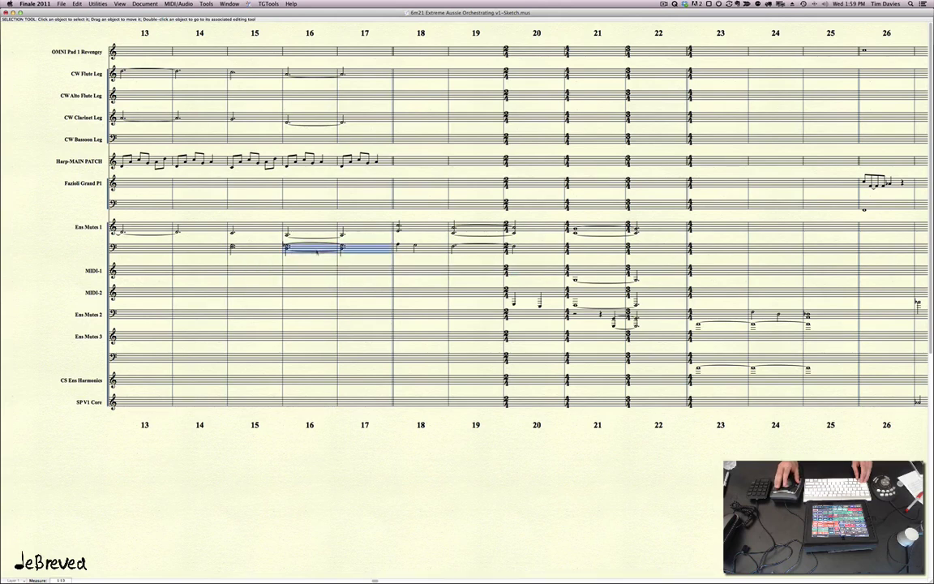
pyautogui.press('F3')
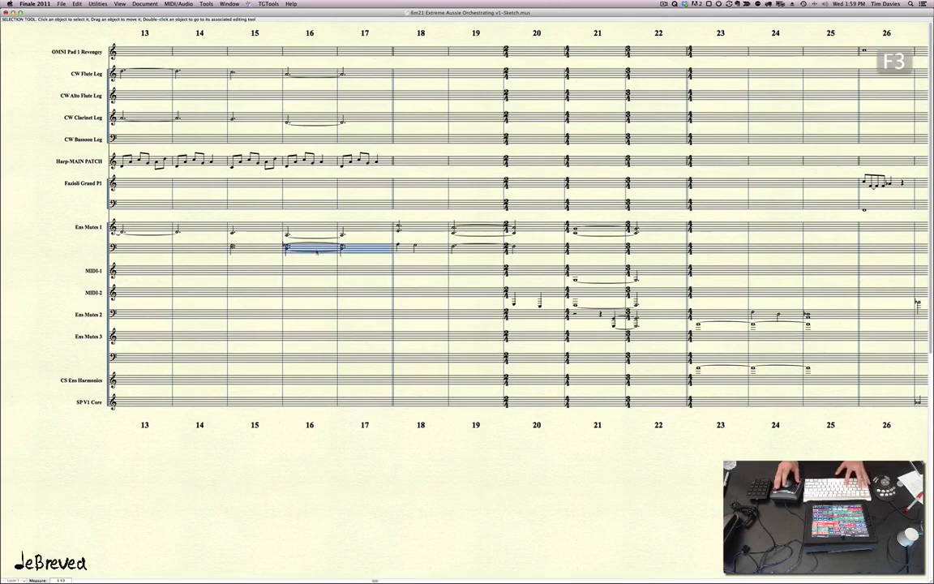
pyautogui.press('f')
pyautogui.press('s')
pyautogui.hotkey('ctrl', 'shift', 'r')
pyautogui.press('r')
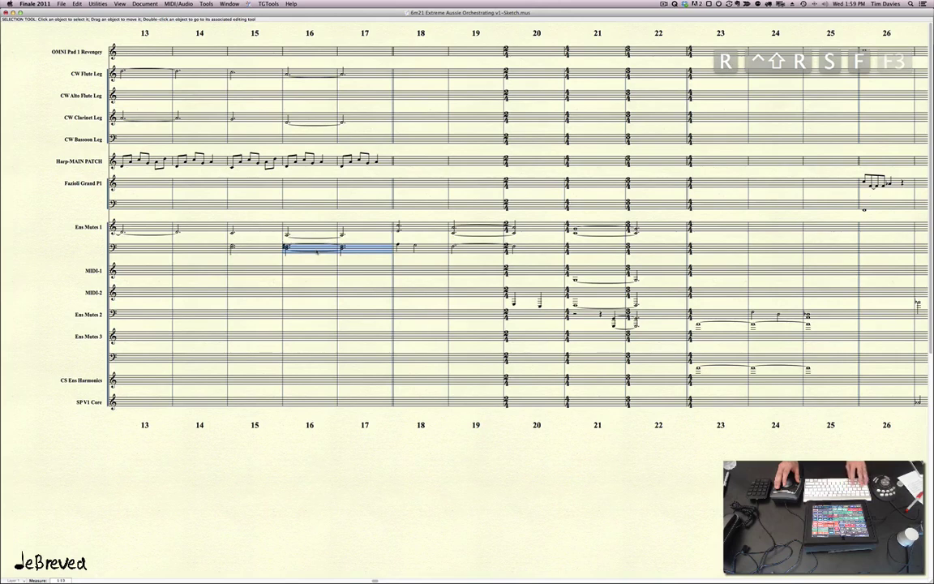
# Copy MIDI-1 measures 21–22 to the lower Ens Mutes 1 staff and clear them from the source staff
pyautogui.hscroll(6, 366, 276)
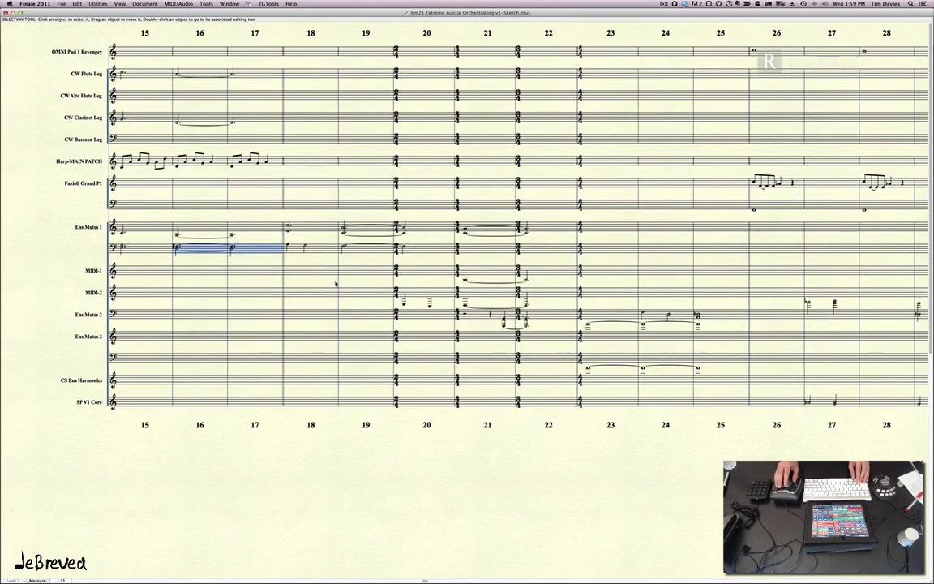
pyautogui.moveTo(404, 274); pyautogui.dragTo(480, 276)
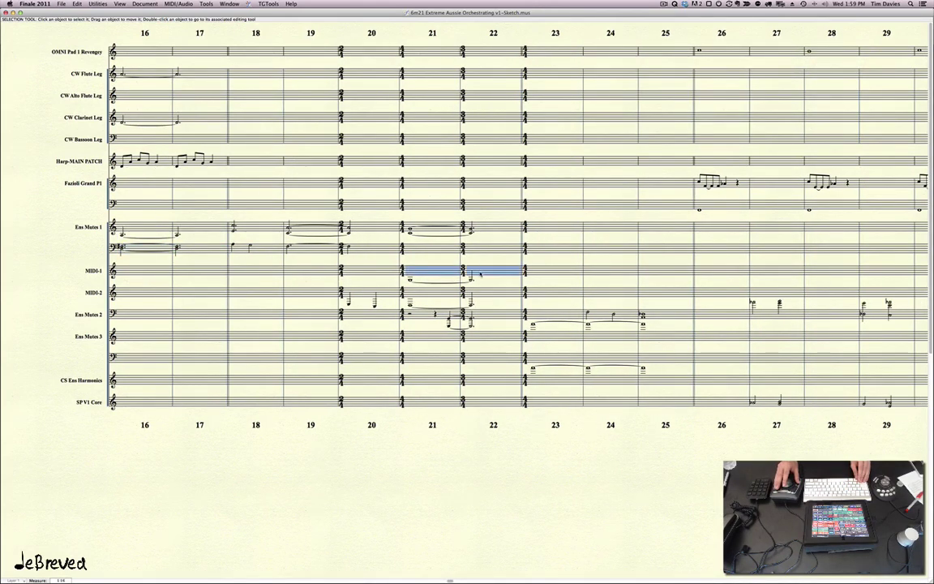
pyautogui.keyDown('alt'); pyautogui.click(428, 254); pyautogui.keyUp('alt')
pyautogui.press('BackSpace')
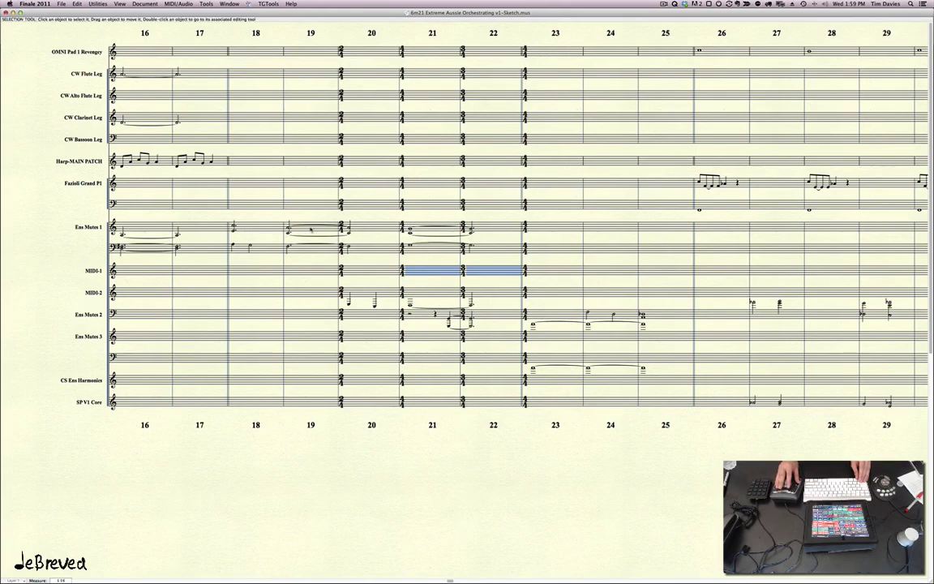
# Implode measures 19–22 of both Ens Mutes 1 staves into the upper staff and clear those measures in the lower one
pyautogui.click(311, 229)
pyautogui.keyDown('shift'); pyautogui.click(476, 249); pyautogui.keyUp('shift')
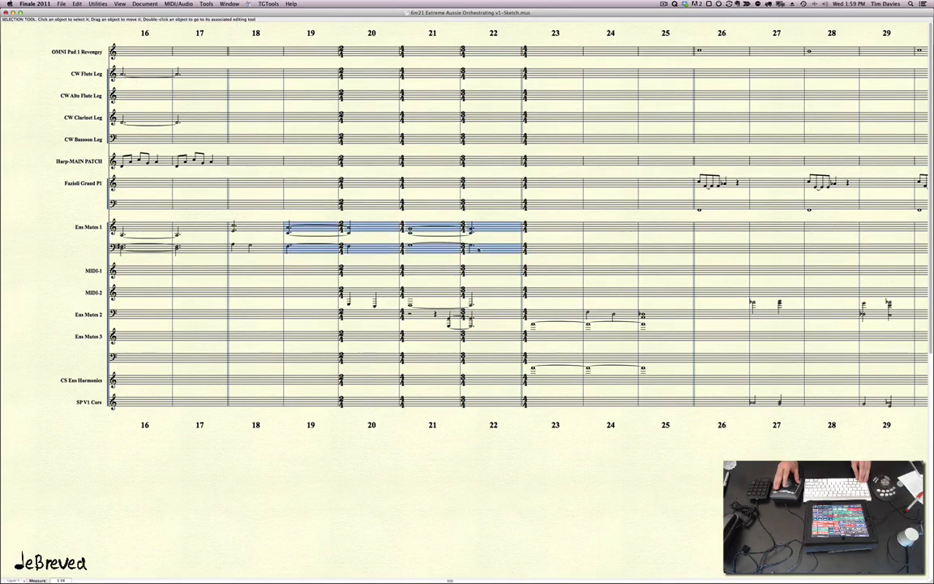
pyautogui.press('1')
pyautogui.press('Return')
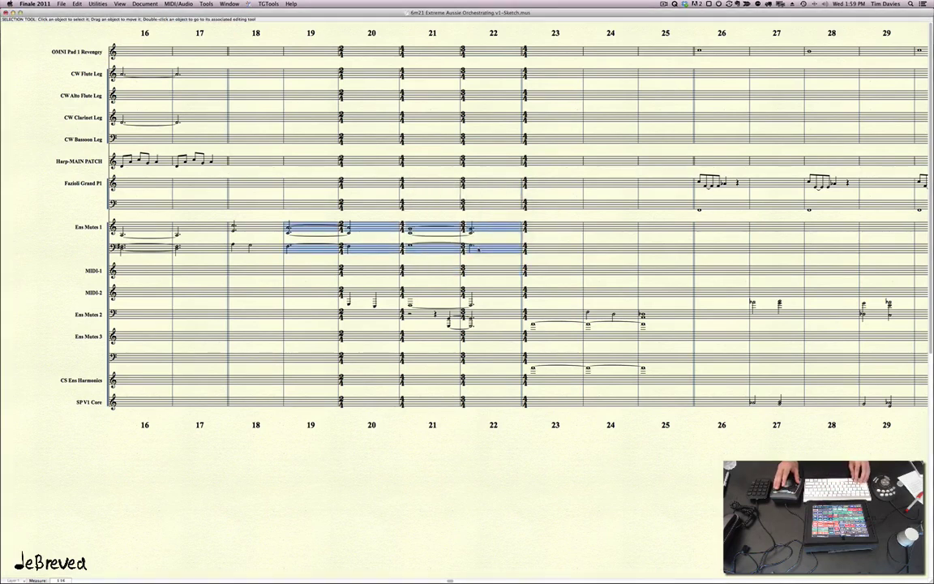
pyautogui.click(317, 273)
pyautogui.click(318, 250)
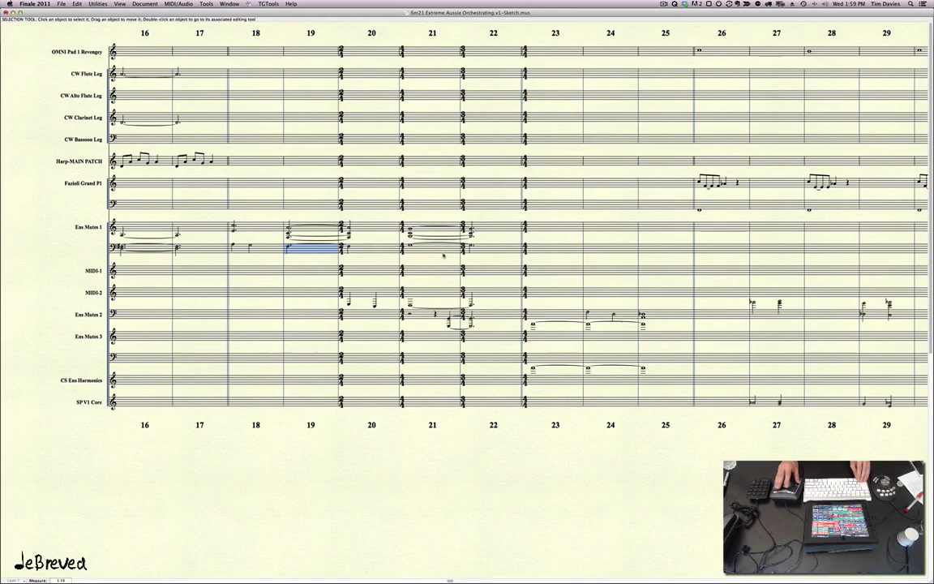
pyautogui.keyDown('shift'); pyautogui.click(496, 250); pyautogui.keyUp('shift')
pyautogui.press('BackSpace')
# Copy MIDI-2 measures 20–22 to the lower Ens Mutes 1 staff and clear them from the source staff
pyautogui.click(514, 293)
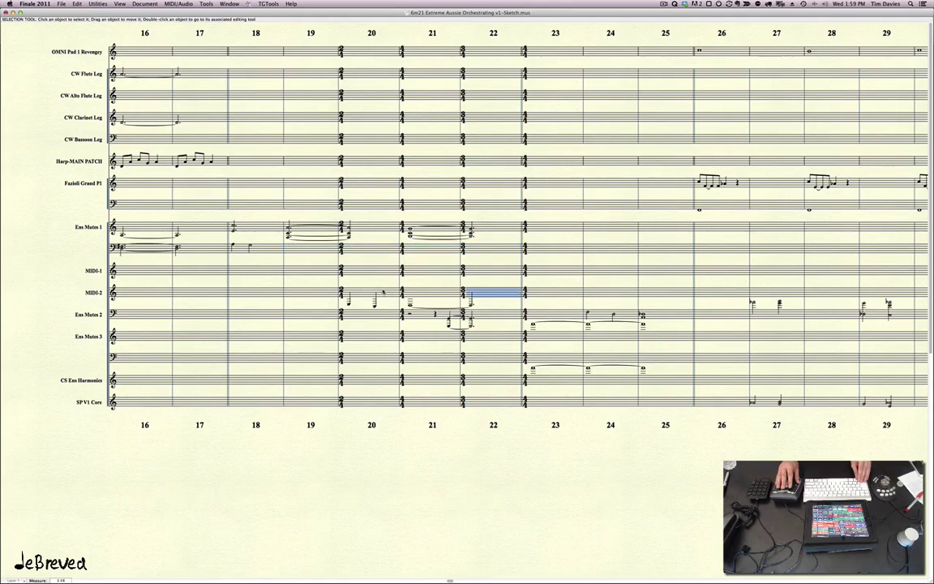
pyautogui.keyDown('shift'); pyautogui.click(383, 293); pyautogui.keyUp('shift')
pyautogui.keyDown('alt'); pyautogui.click(363, 252); pyautogui.keyUp('alt')
pyautogui.press('BackSpace')
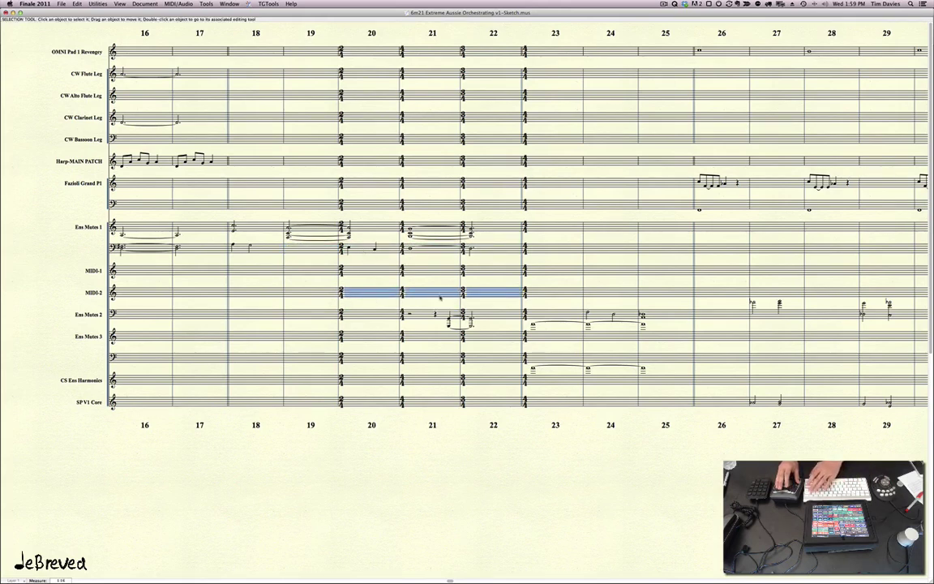
# Move the notes in measures 21–22 of Ens Mutes 2 from layer 1 to layer 2
pyautogui.click(483, 315)
pyautogui.keyDown('shift'); pyautogui.click(426, 316); pyautogui.keyUp('shift')
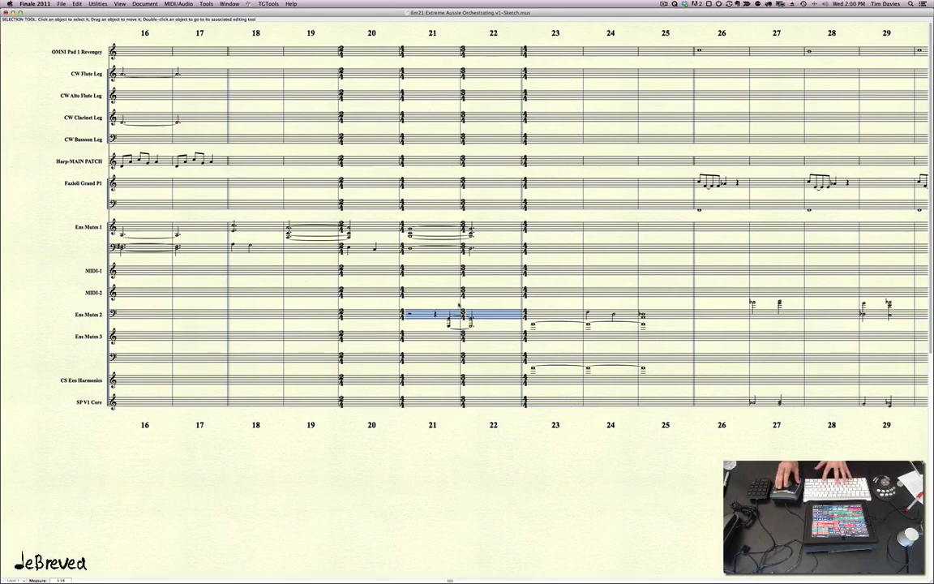
pyautogui.hotkey('alt', 'shift', 'l')
pyautogui.press('Return')
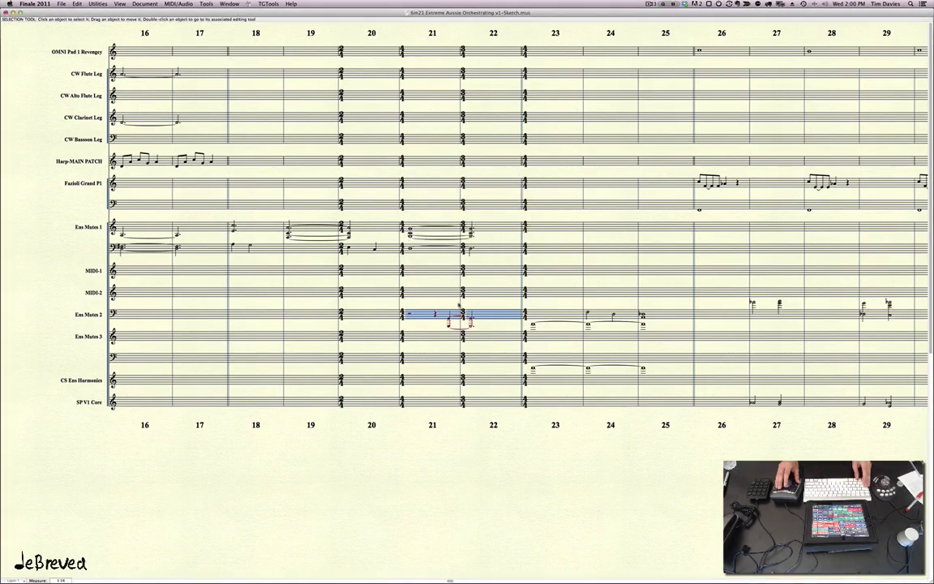
# Showing only layer 2, copy Ens Mutes 2 measures 21–22 to the lower Ens Mutes 1 staff, clear the source, and return to layer 1 with all layers shown
pyautogui.press('super+alt+2')
pyautogui.hotkey('alt', 'shift', 's')
pyautogui.keyDown('alt'); pyautogui.click(425, 252); pyautogui.keyUp('alt')
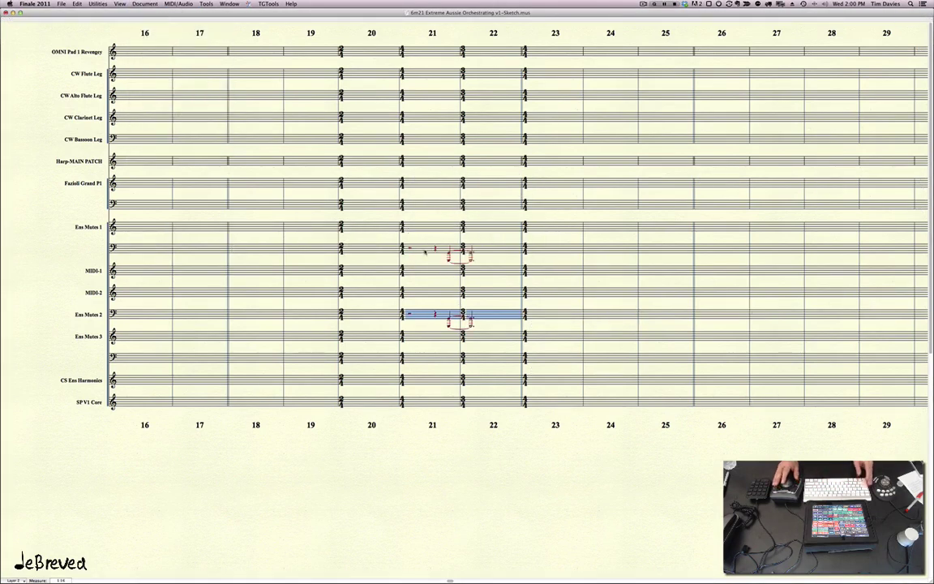
pyautogui.press('BackSpace')
pyautogui.press('super+alt+1')
pyautogui.hotkey('alt', 'shift', 's')
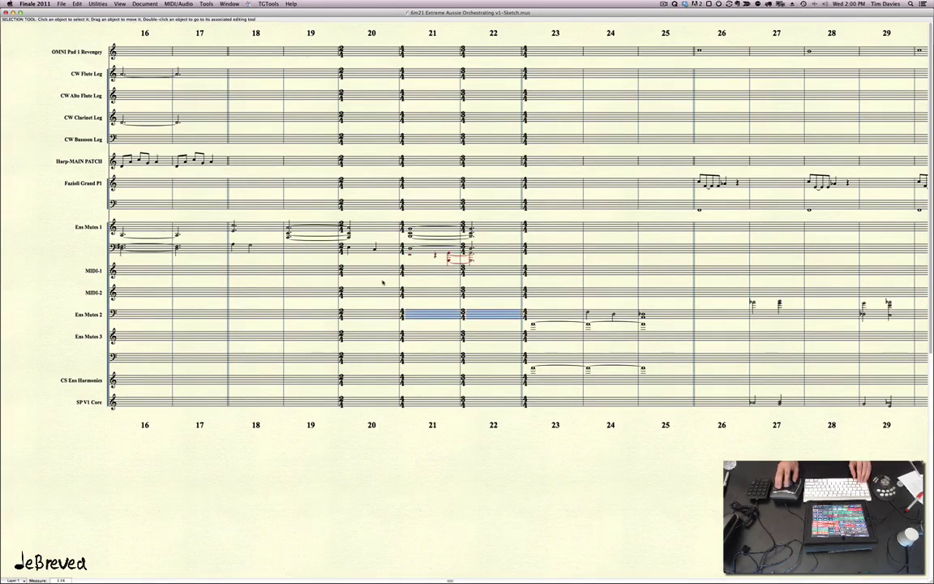
pyautogui.hscroll(-10, 383, 282)
pyautogui.hscroll(6, 314, 270)
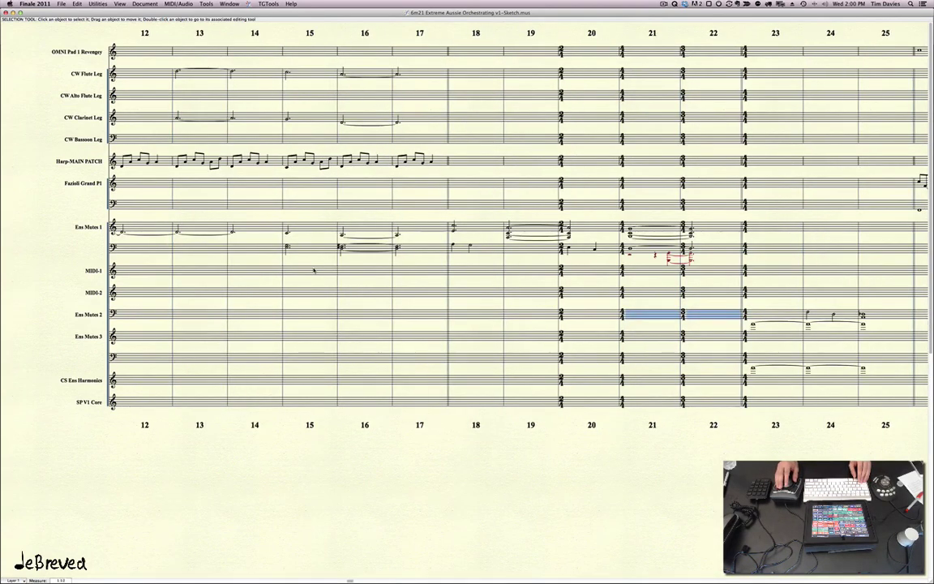
# Copy Ens Mutes 3 measures 23–25 to the upper Ens Mutes 1 staff and clear them from the source staff
pyautogui.hscroll(7, 314, 270)
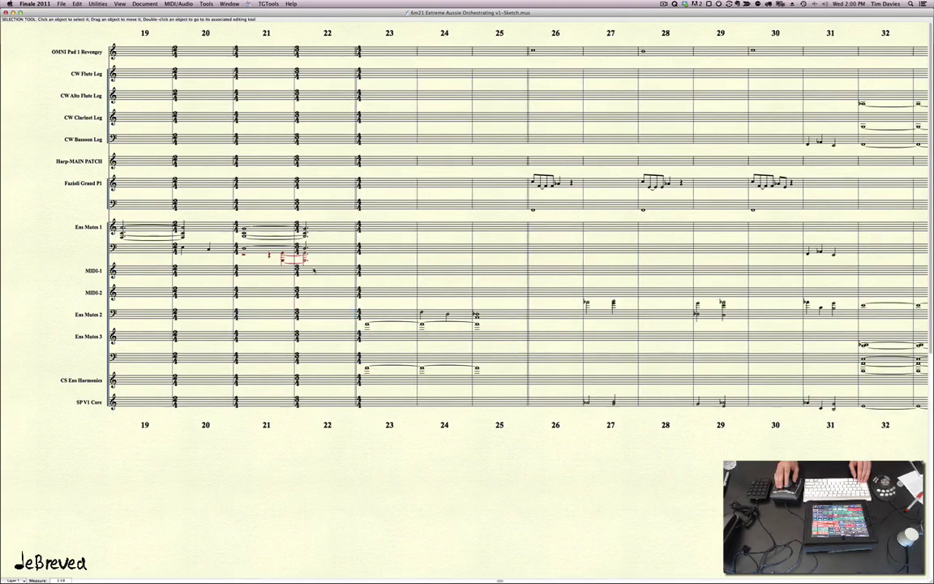
pyautogui.hscroll(2, 314, 270)
pyautogui.hscroll(2, 314, 271)
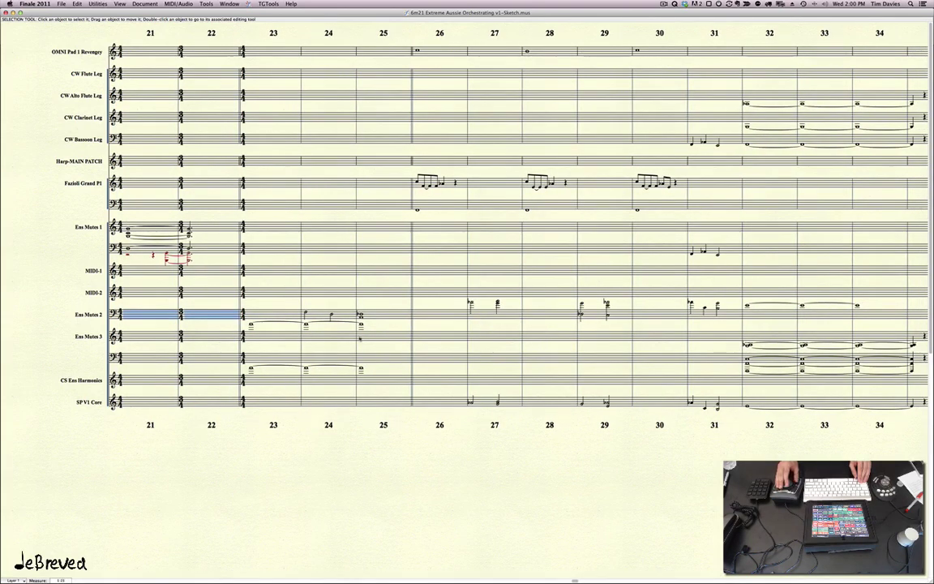
pyautogui.click(300, 339)
pyautogui.keyDown('shift'); pyautogui.click(378, 338); pyautogui.keyUp('shift')
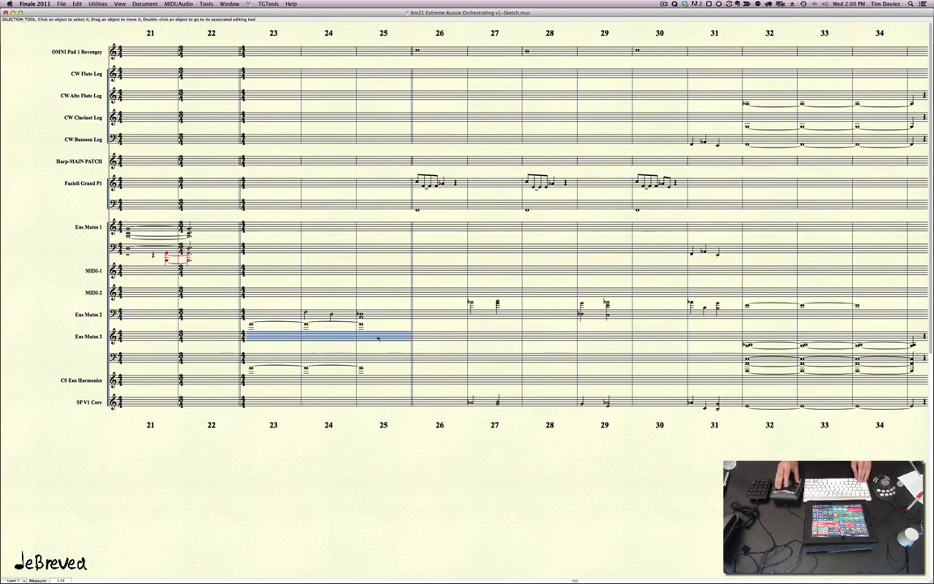
pyautogui.keyDown('alt'); pyautogui.click(282, 230); pyautogui.keyUp('alt')
pyautogui.press('BackSpace')
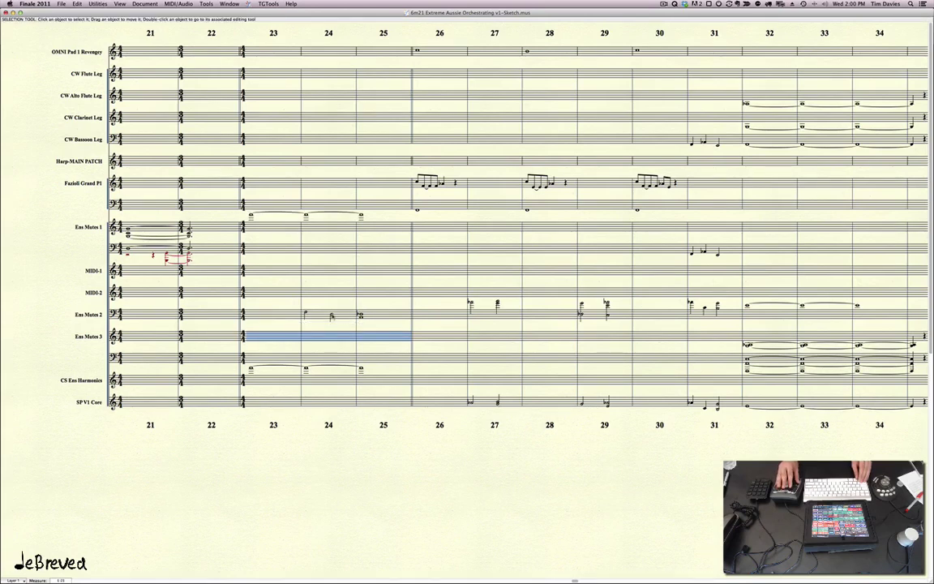
# Copy Ens Mutes 2 measures 24–25 to the lower Ens Mutes 1 staff and clear them from the source staff
pyautogui.click(332, 317)
pyautogui.click(522, 204)
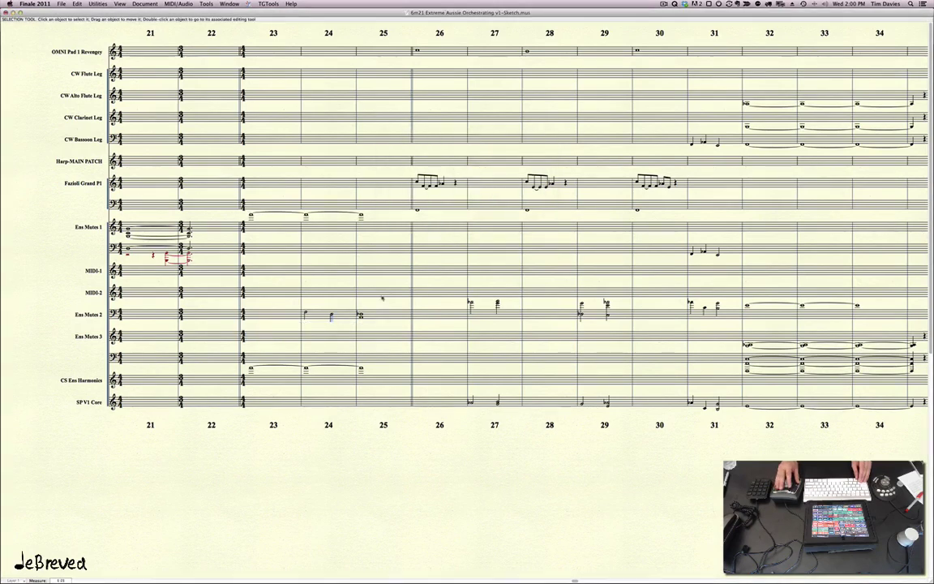
pyautogui.click(383, 317)
pyautogui.keyDown('shift'); pyautogui.click(317, 317); pyautogui.keyUp('shift')
pyautogui.keyDown('alt'); pyautogui.click(313, 252); pyautogui.keyUp('alt')
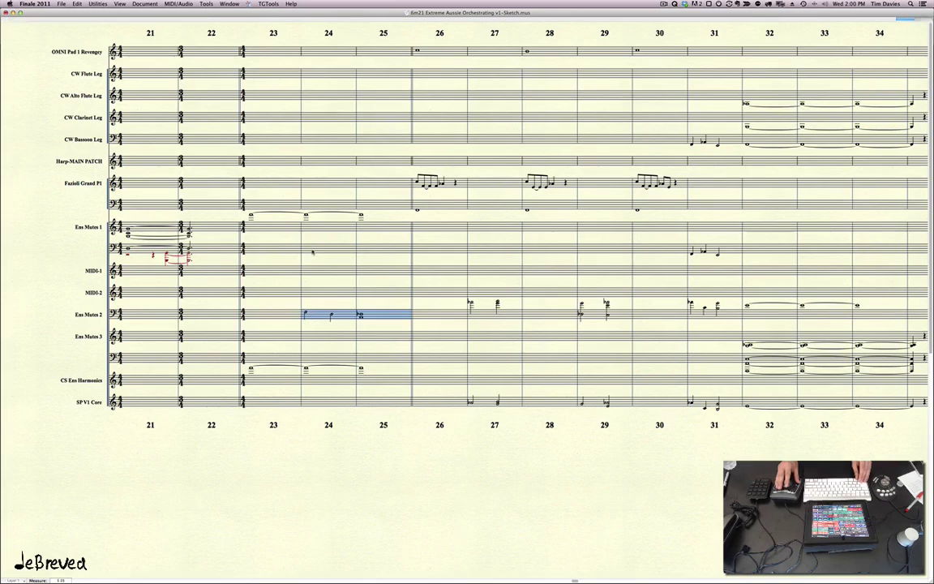
pyautogui.press('BackSpace')
# Respell the chord enharmonically in measure 25 of the lower Ens Mutes 1 staff
pyautogui.click(386, 249)
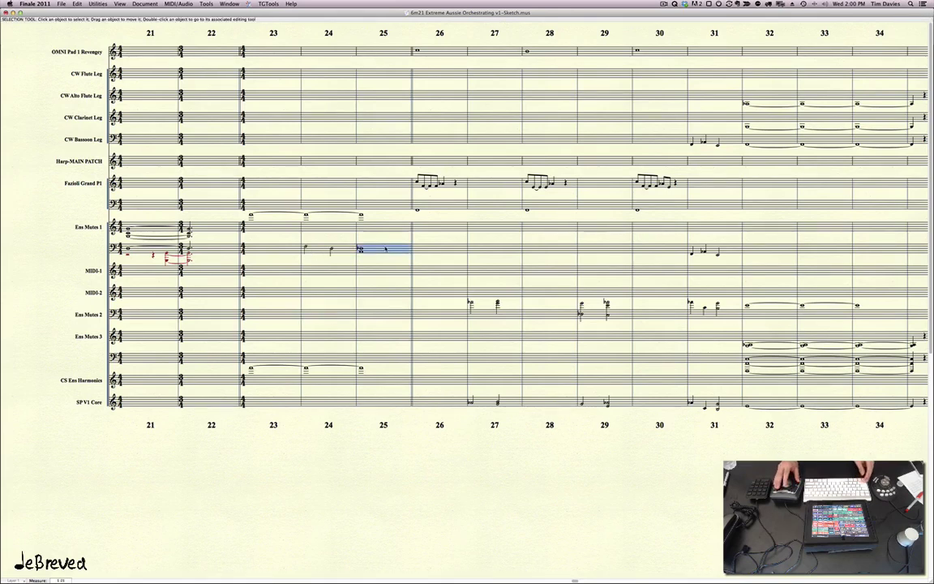
pyautogui.hotkey('ctrl', 'shift', 'r')
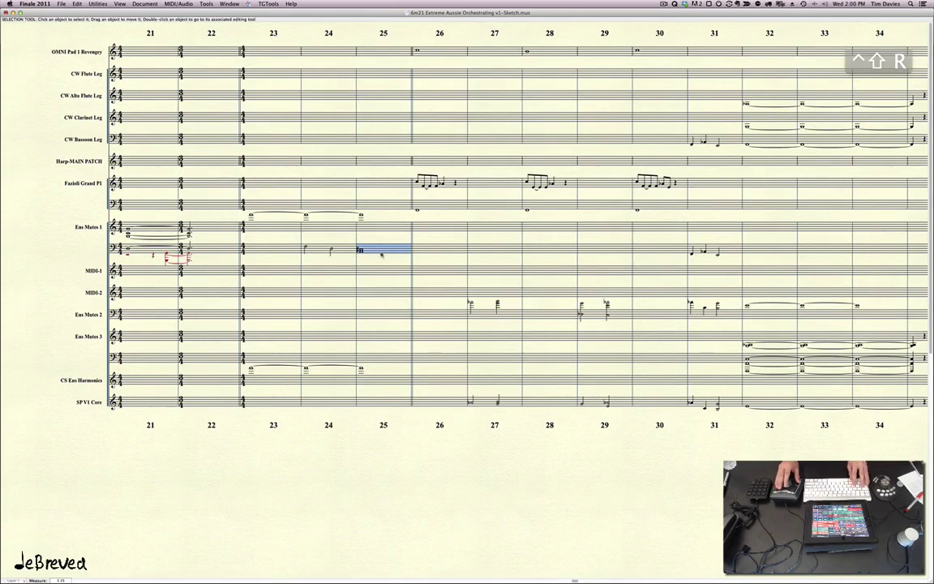
pyautogui.press('Escape')
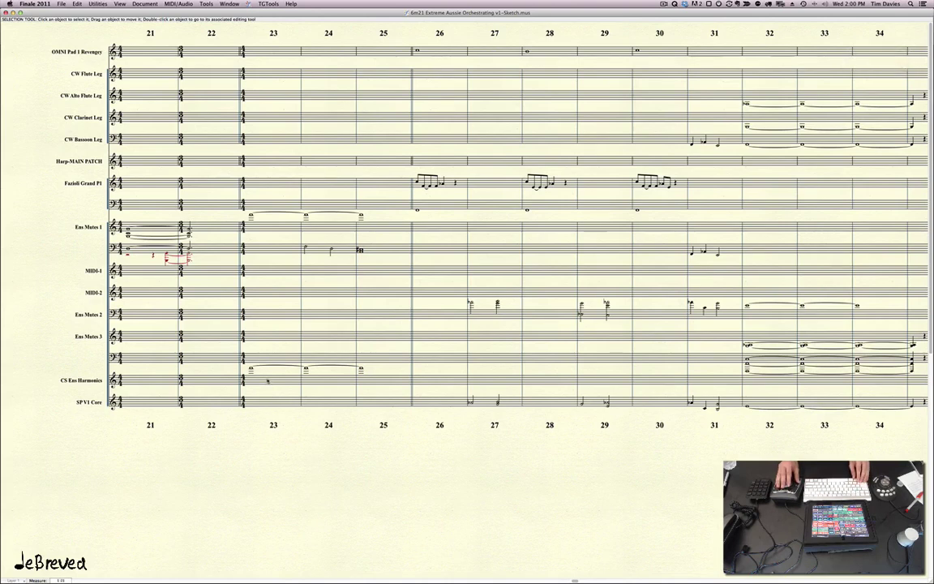
# Add a harmonic articulation to the first note in measure 23 of the CS Ens Harmonics staff
pyautogui.click(267, 380)
pyautogui.doubleClick(268, 380)
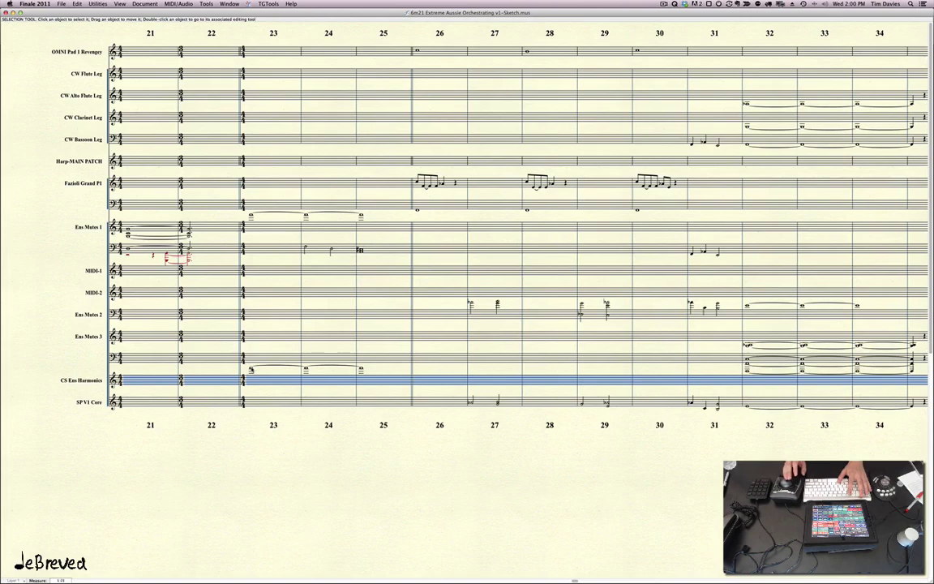
pyautogui.press('F4')
pyautogui.press('a')
pyautogui.press('h')
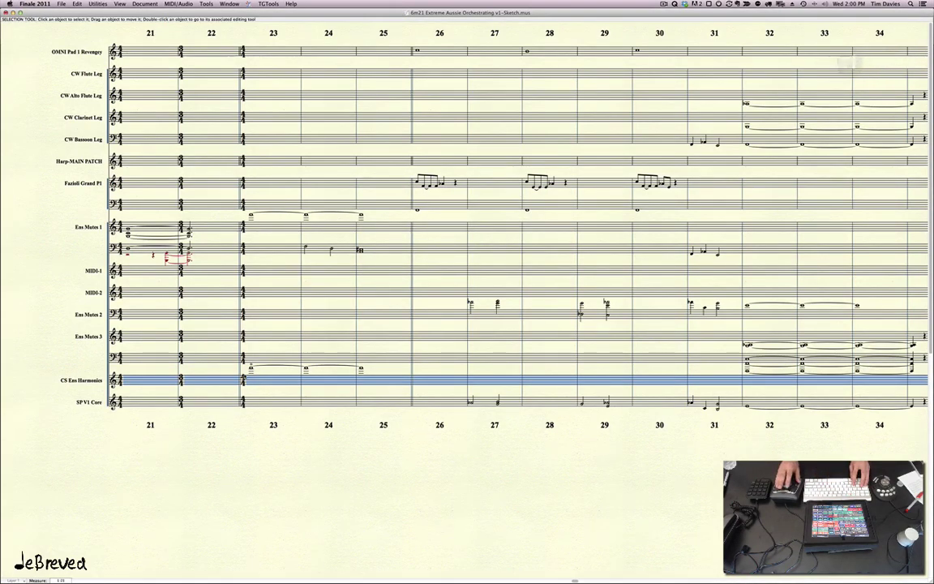
# Create the text expression "+Harm" in the Normal Above category and attach it to measure 23 of the upper Ens Mutes 1 staff
pyautogui.hscroll(2, 362, 443)
pyautogui.hscroll(-10, 357, 434)
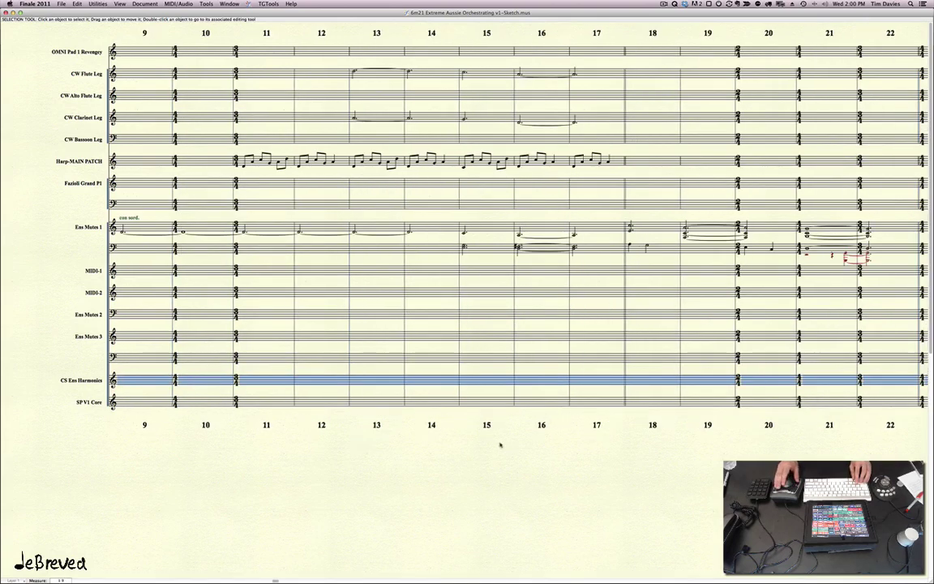
pyautogui.hscroll(3, 487, 446)
pyautogui.hscroll(2, 476, 449)
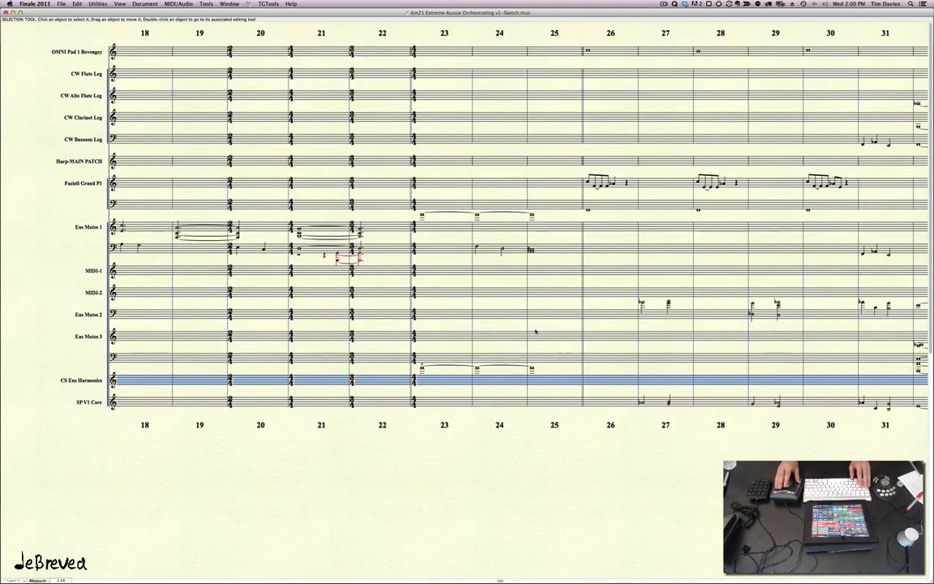
pyautogui.click(444, 367)
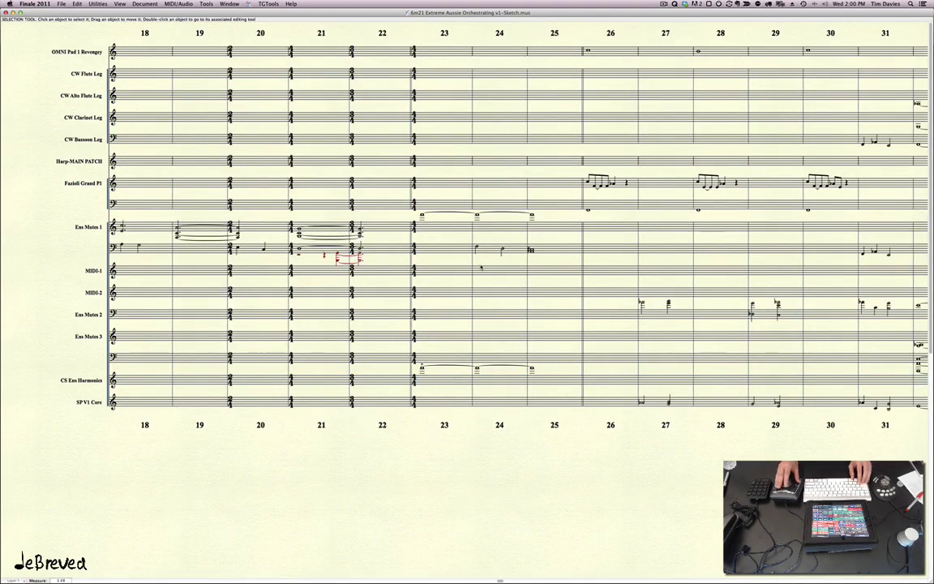
pyautogui.press('super+grave')
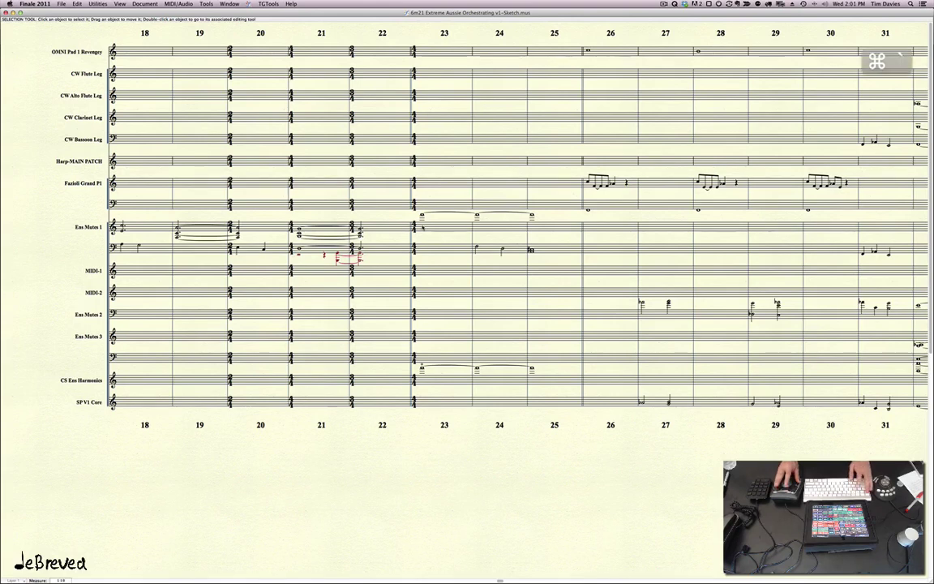
pyautogui.press('Return')
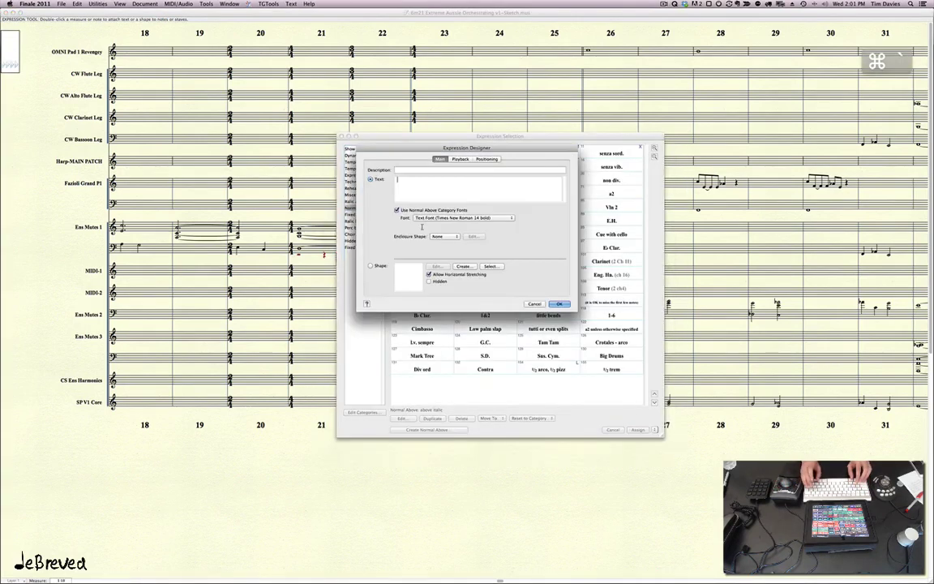
pyautogui.write('+Harm')
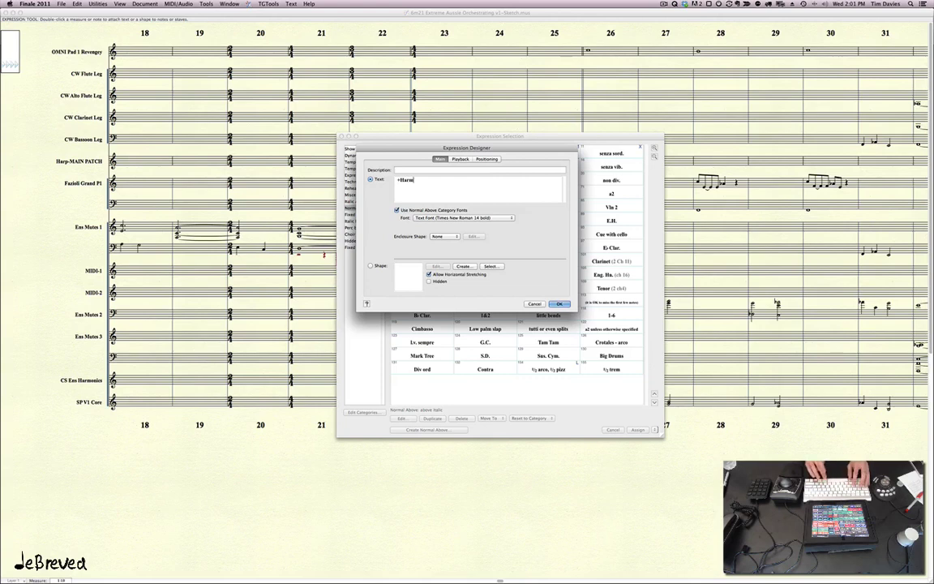
pyautogui.press('Return')
pyautogui.press('Return')
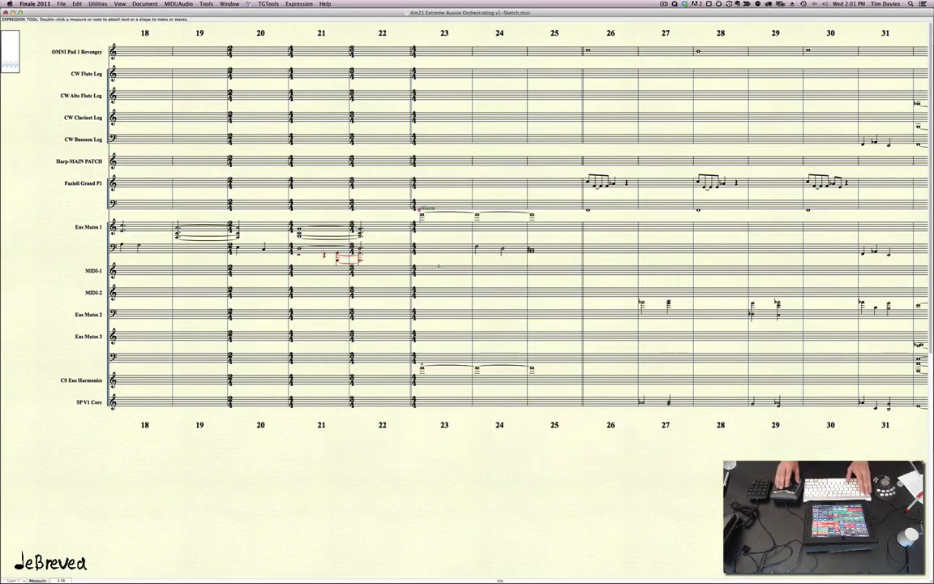
pyautogui.press('Escape')
# Clear measures 23–25 of CS Ens Harmonics, check the staff for remaining notes, and delete the staff
pyautogui.click(445, 380)
pyautogui.keyDown('shift'); pyautogui.click(551, 382); pyautogui.keyUp('shift')
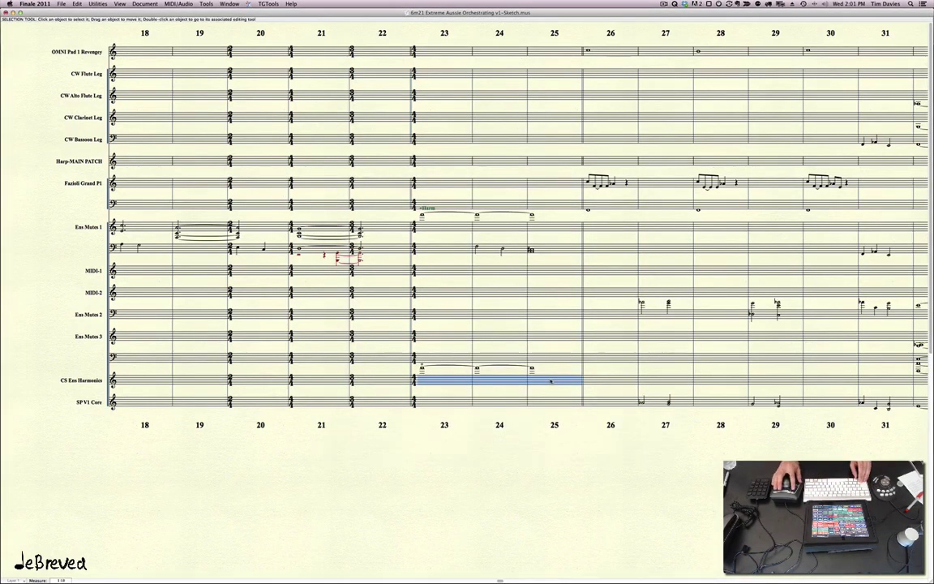
pyautogui.press('Delete')
pyautogui.hotkey('shift', 'End')
pyautogui.hotkey('shift', 'Home')
pyautogui.hscroll(-10, 526, 358)
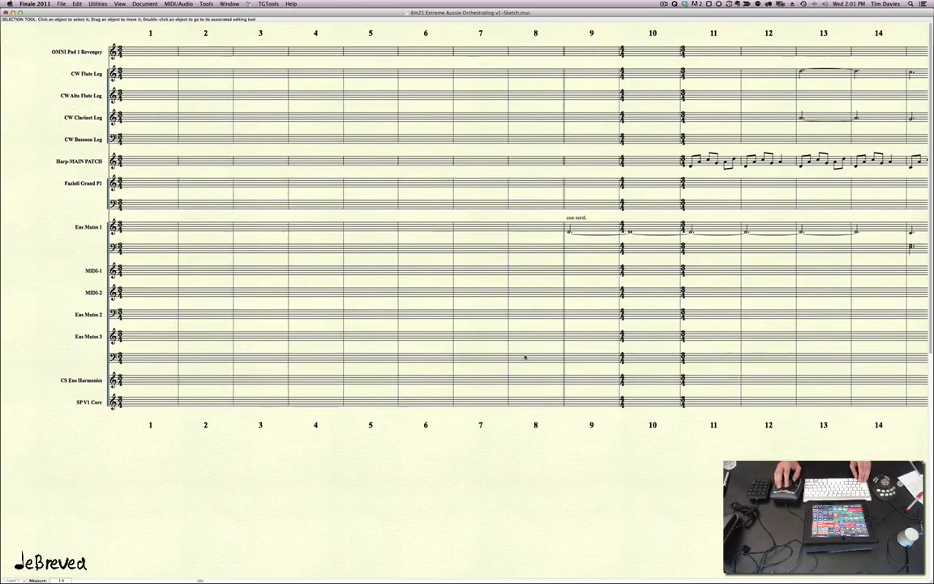
pyautogui.hscroll(10, 526, 357)
pyautogui.hscroll(-2, 526, 358)
pyautogui.hotkey('ctrl', 's')
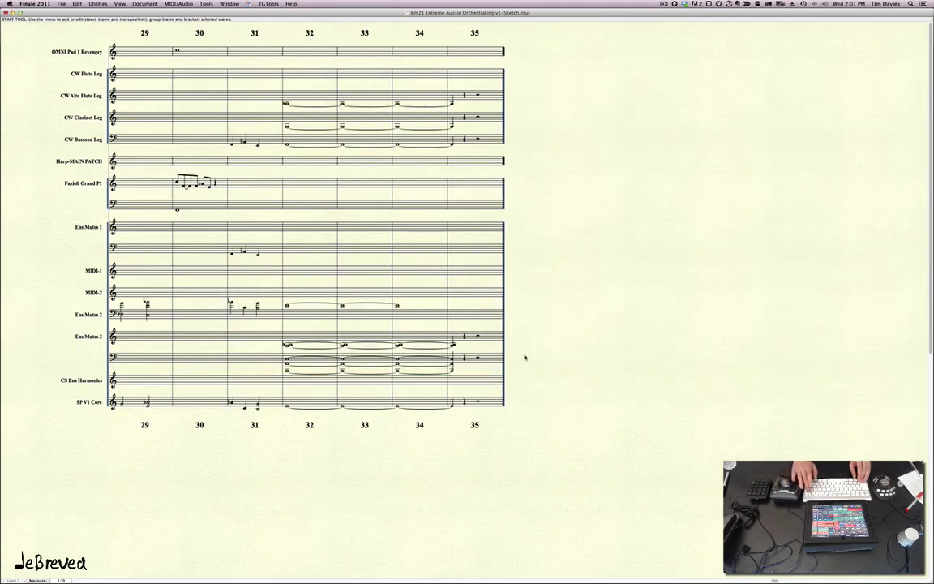
pyautogui.press('Delete')
pyautogui.press('Escape')
# Copy Ens Mutes 2 measures 27–34 to the upper Ens Mutes 1 staff and clear them from the source staff
pyautogui.hscroll(-4, 526, 358)
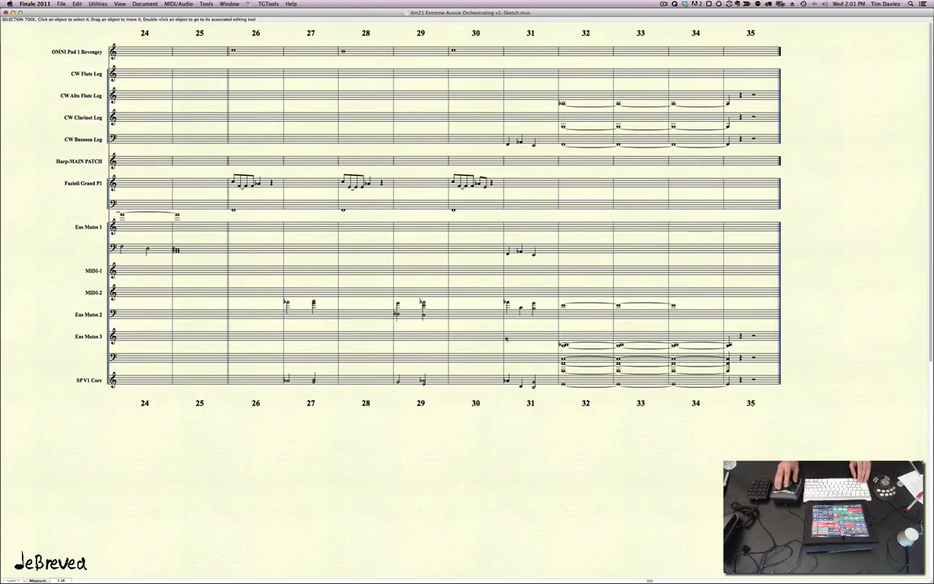
pyautogui.hscroll(-3, 506, 339)
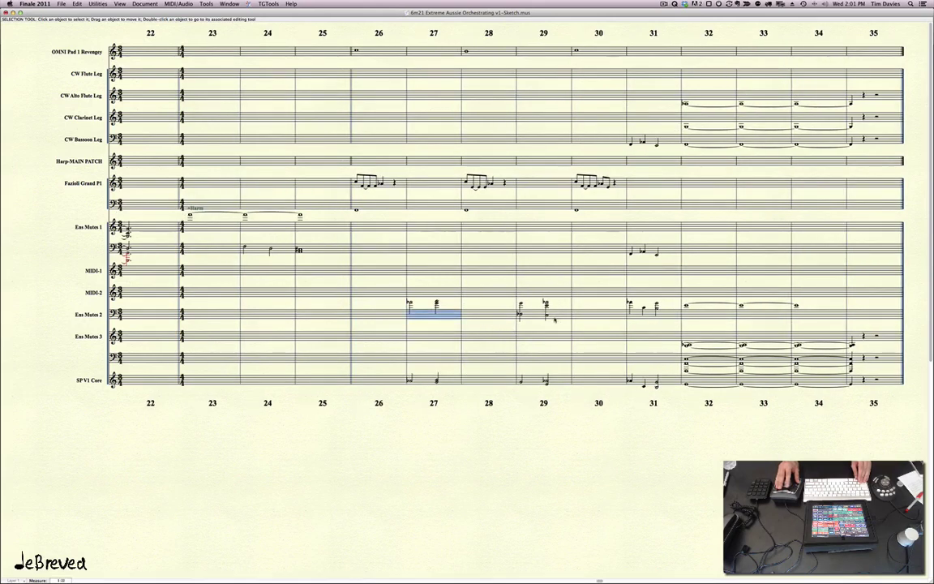
pyautogui.keyDown('shift'); pyautogui.click(799, 314); pyautogui.keyUp('shift')
pyautogui.keyDown('alt'); pyautogui.keyDown('shift'); pyautogui.click(442, 228); pyautogui.keyUp('shift'); pyautogui.keyUp('alt')
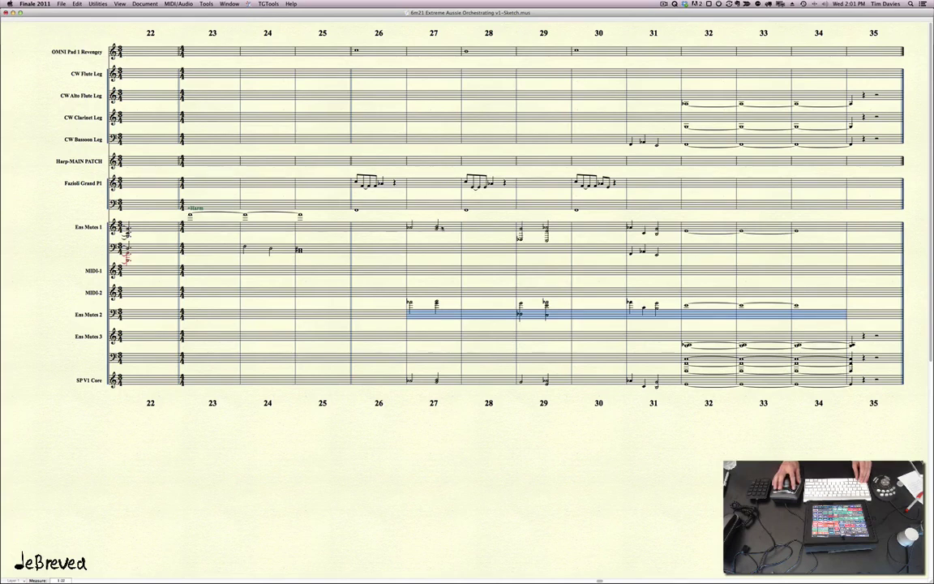
pyautogui.press('Delete')
# Copy measure 29 from the upper to the lower Ens Mutes 1 staff, leaving only each chord's lowest note in the lower staff
pyautogui.click(538, 234)
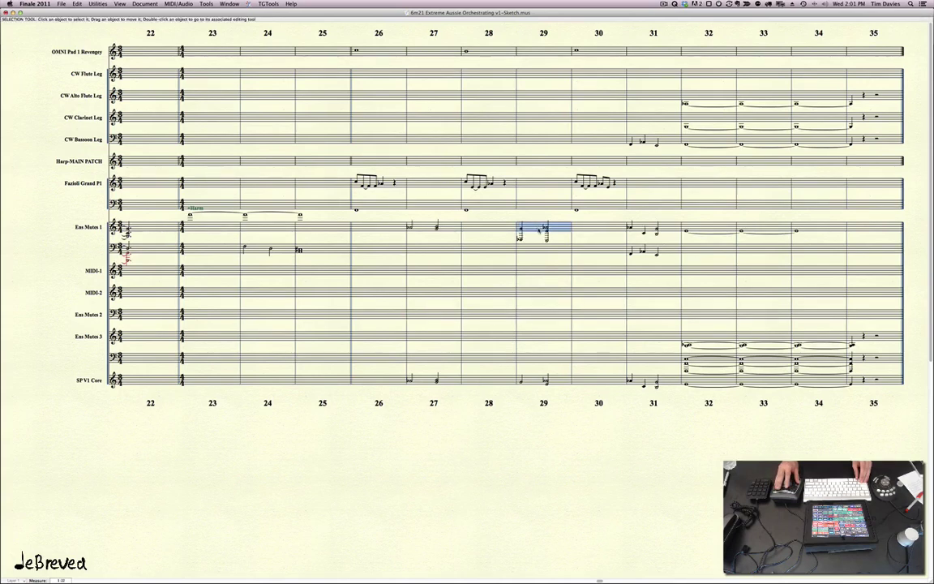
pyautogui.keyDown('alt'); pyautogui.keyDown('shift'); pyautogui.click(539, 249); pyautogui.keyUp('shift'); pyautogui.keyUp('alt')
pyautogui.click(539, 249)
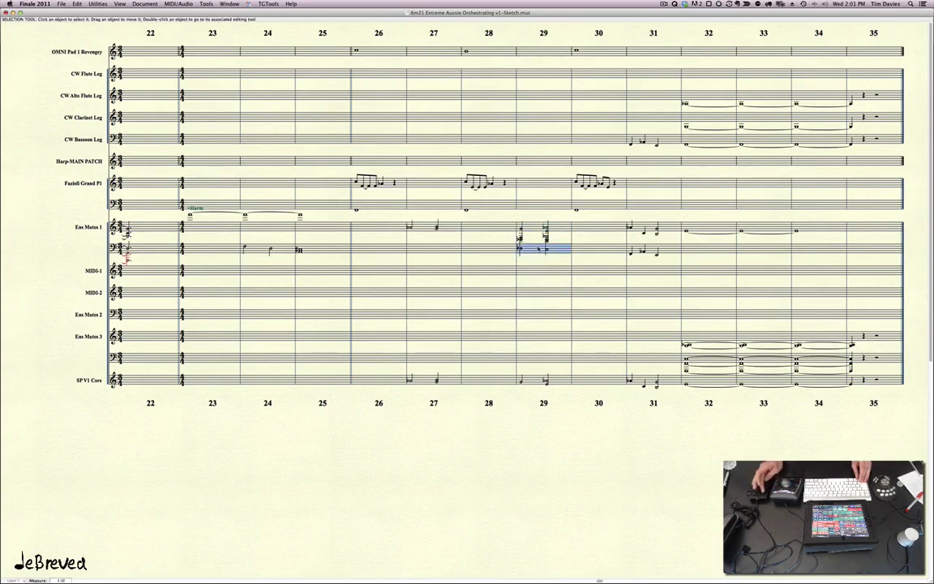
pyautogui.hotkey('ctrl', '1')
pyautogui.press('Return')
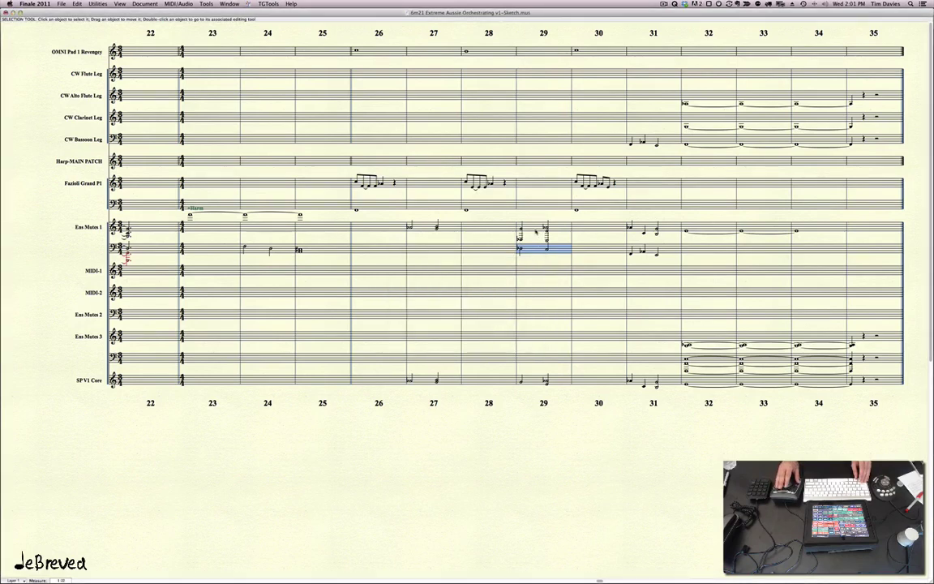
# In measure 29 of the upper Ens Mutes 1 staff, erase the third note from the top in the second chord and the second in the first
pyautogui.press('super+alt+e')
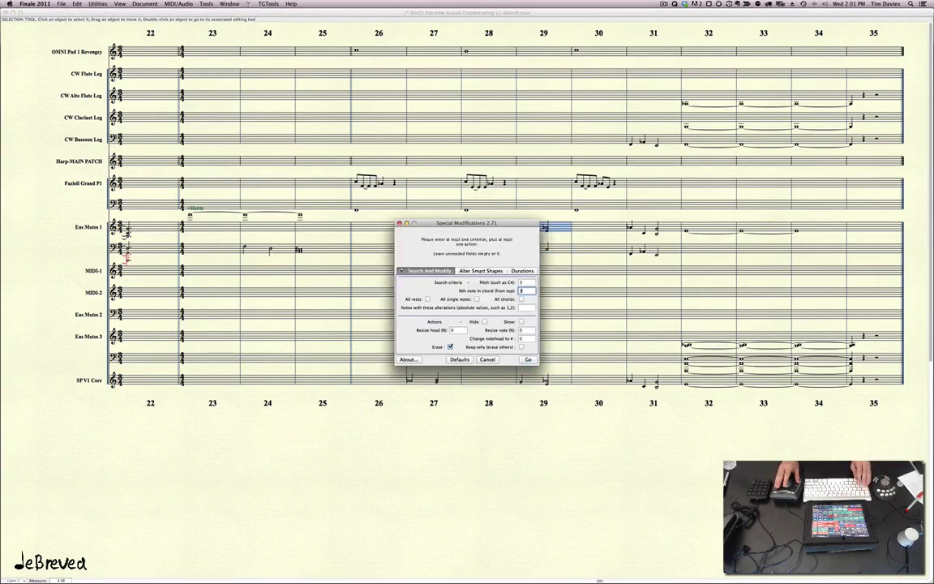
pyautogui.press('Return')
pyautogui.click(544, 204)
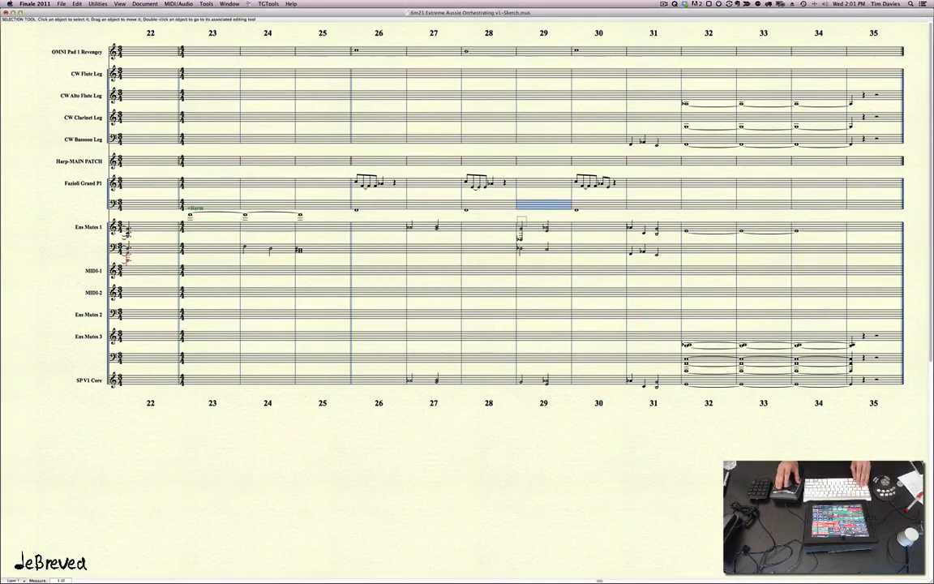
pyautogui.moveTo(517, 217); pyautogui.dragTo(528, 234)
pyautogui.press('super+alt+e')
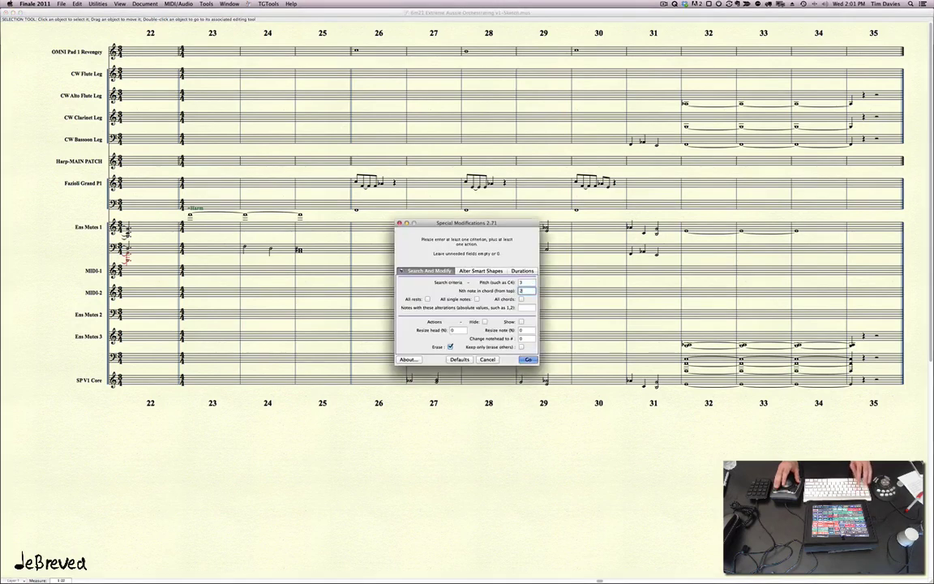
pyautogui.press('Return')
pyautogui.press('Escape')
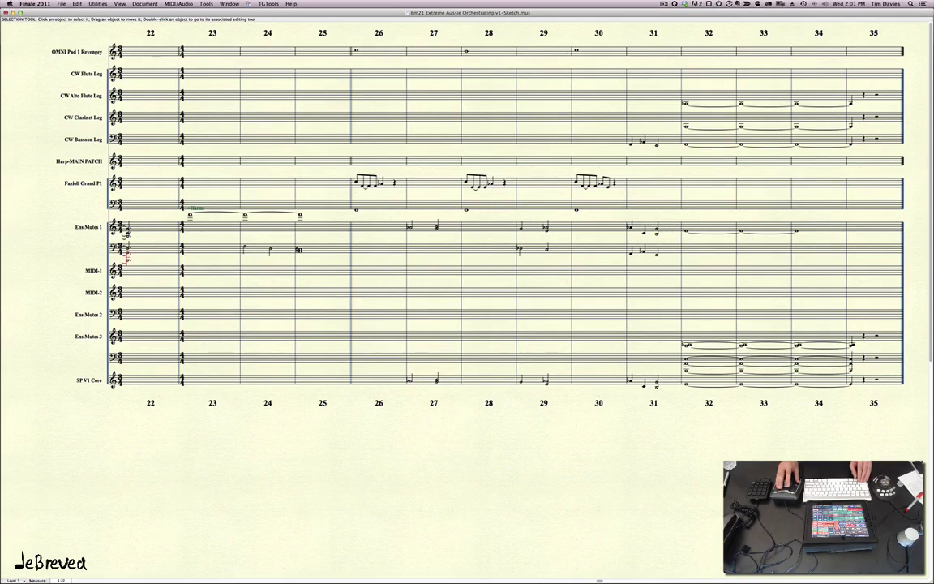
# Compare the SP V1 Core notes in measures 27–31 with the Ens Mutes 1 staves and check the staff through its final measures
pyautogui.hscroll(3, 506, 219)
pyautogui.click(531, 381)
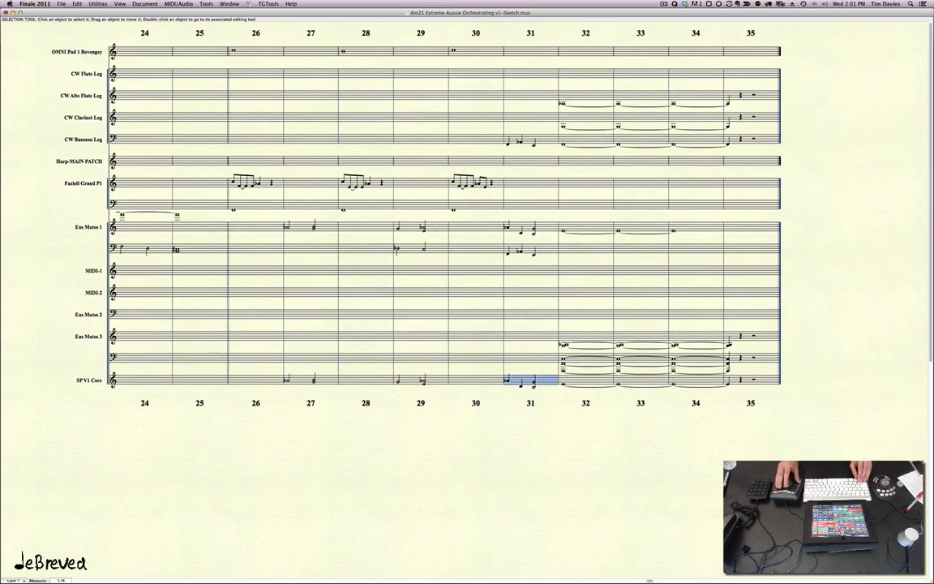
pyautogui.keyDown('shift'); pyautogui.click(310, 380); pyautogui.keyUp('shift')
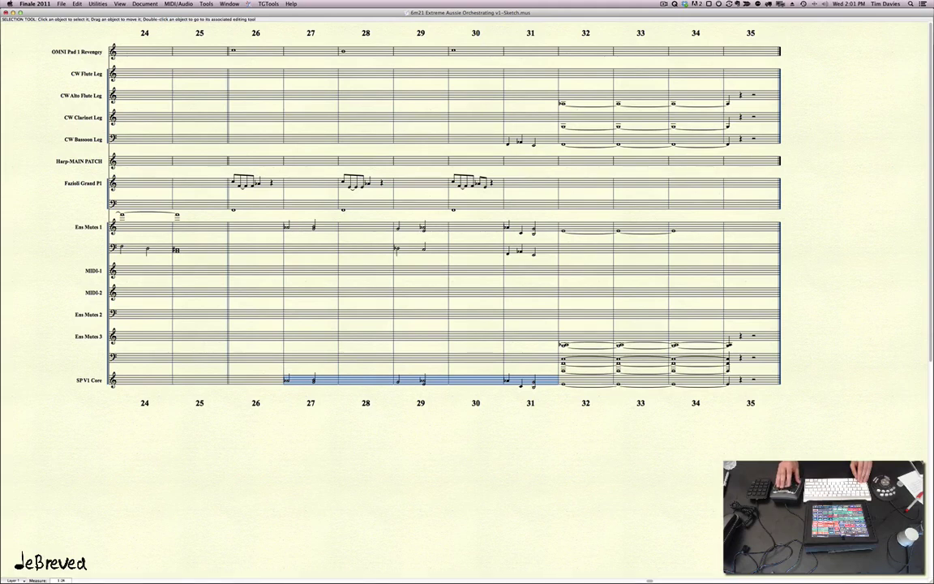
pyautogui.hscroll(2, 446, 219)
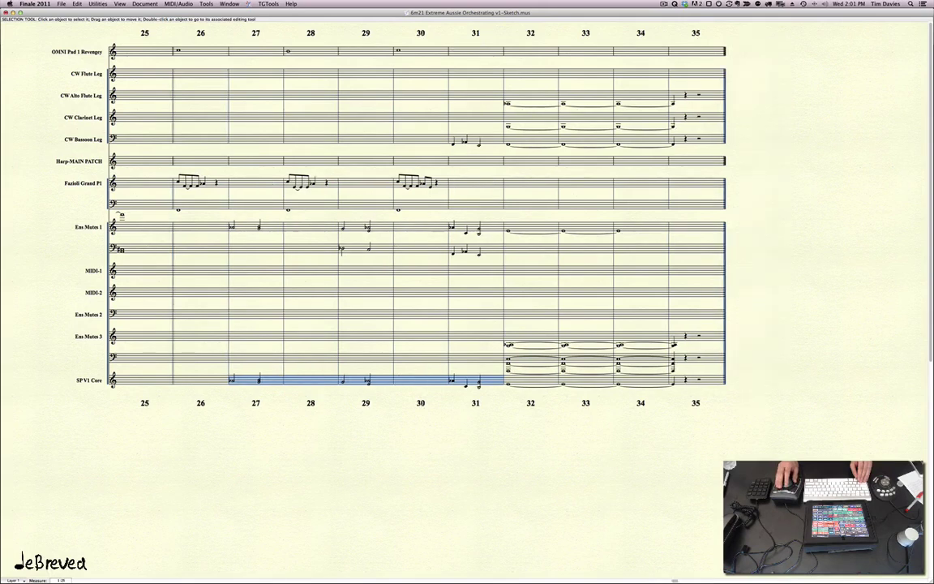
pyautogui.hscroll(-2, 446, 219)
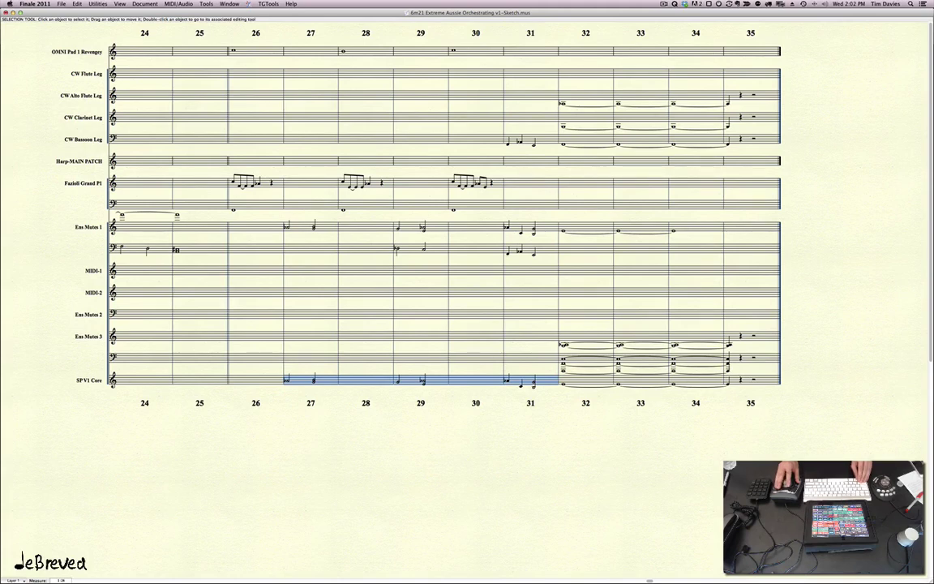
pyautogui.hscroll(-2, 446, 219)
pyautogui.hscroll(1, 446, 219)
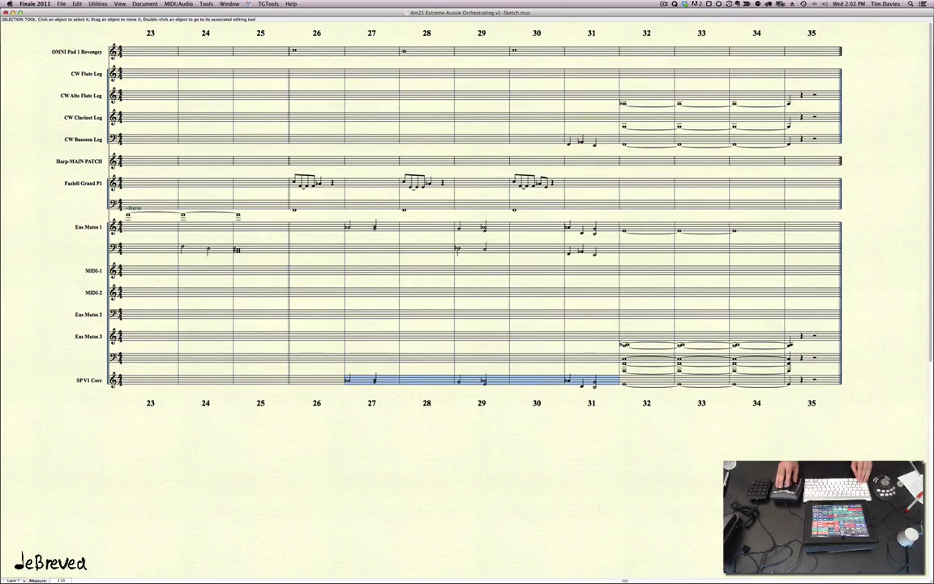
pyautogui.hscroll(-2, 467, 219)
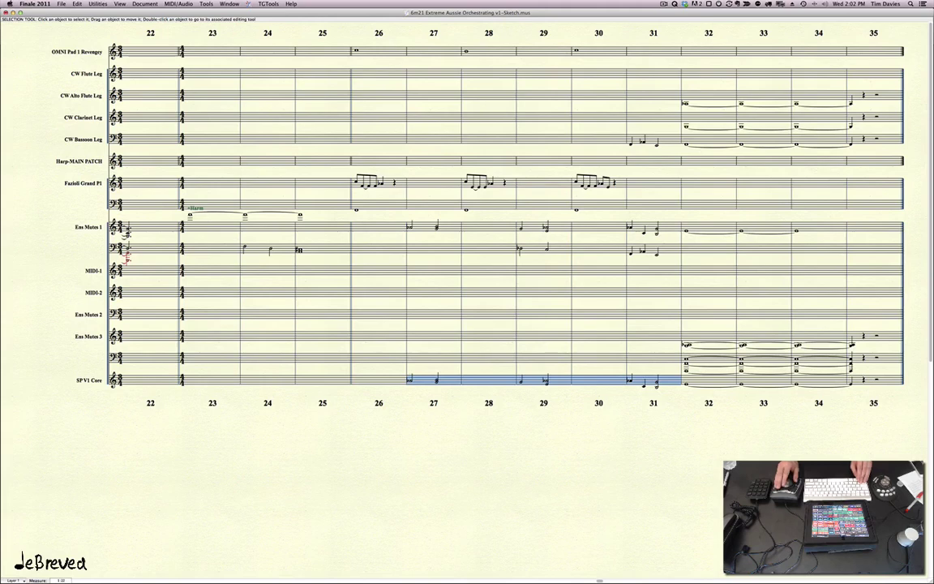
pyautogui.hotkey('shift', 'End')
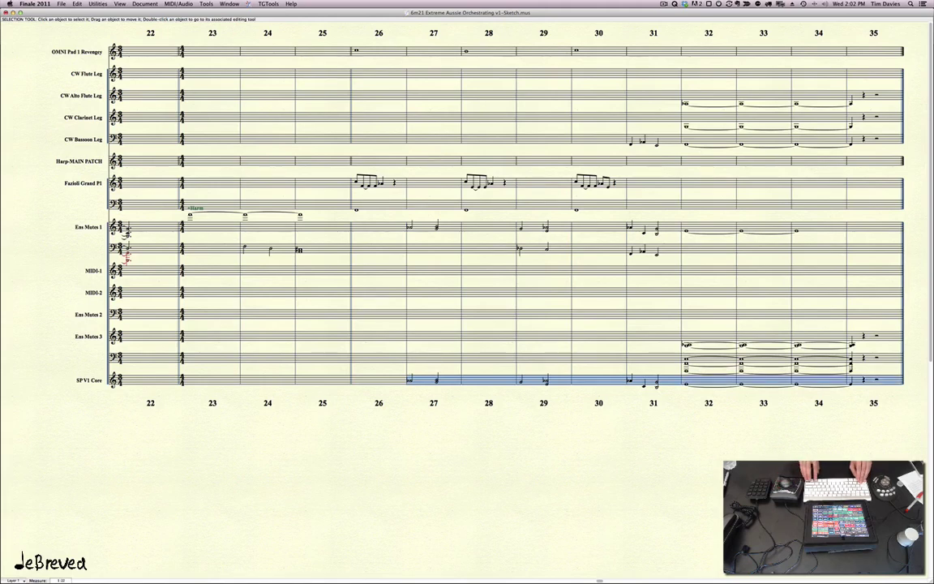
pyautogui.press('Escape')
# Review the consolidated staves from measure 6 through the final measure
pyautogui.hscroll(-7, 467, 219)
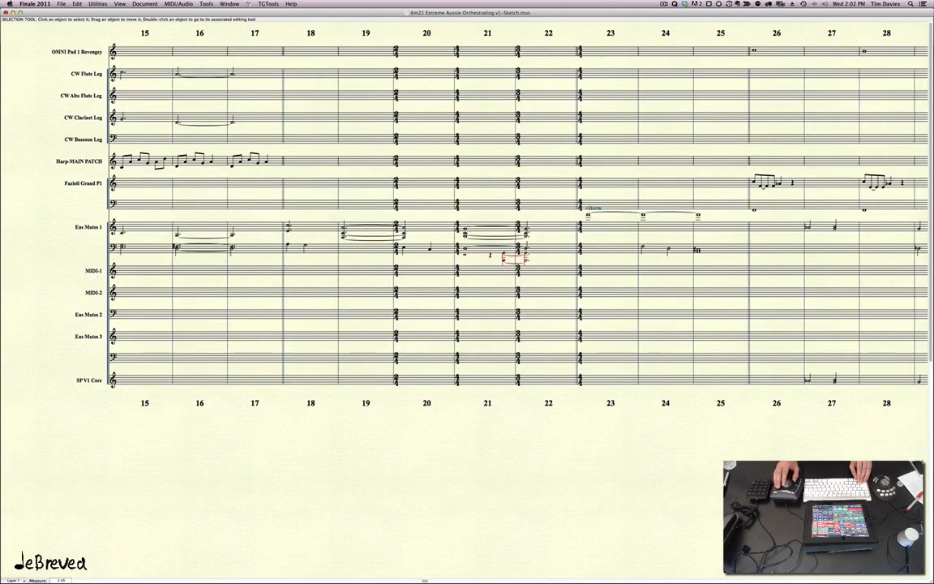
pyautogui.hscroll(-5, 468, 219)
pyautogui.hscroll(-4, 468, 219)
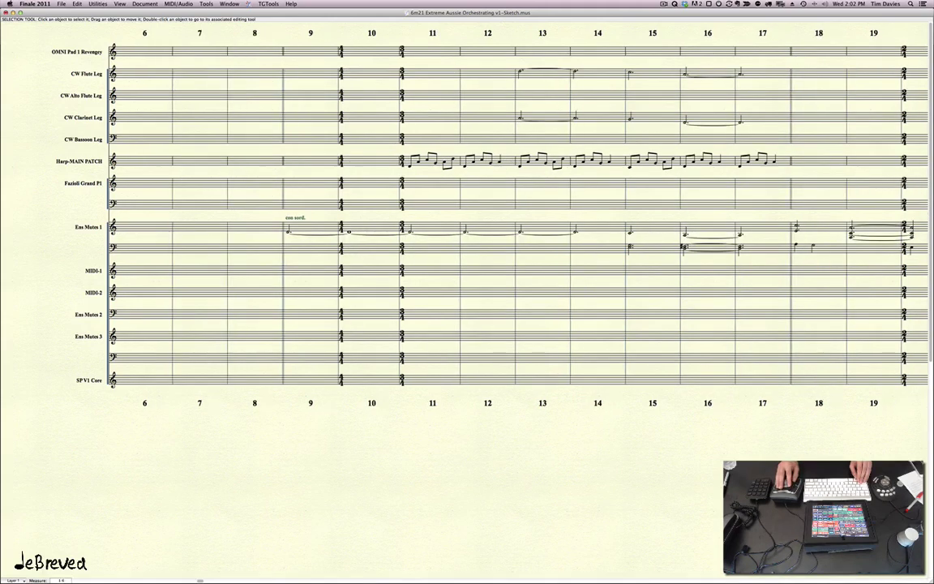
pyautogui.hscroll(5, 468, 219)
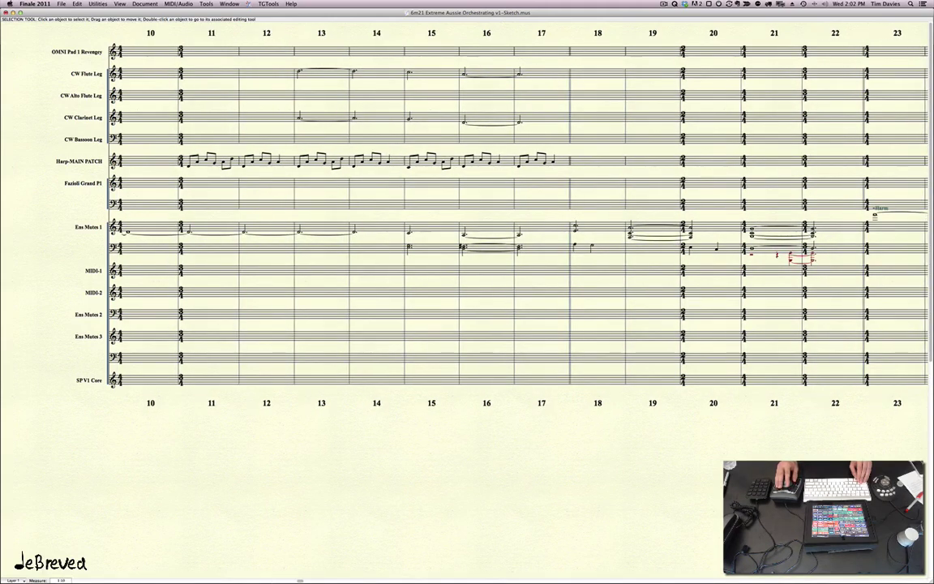
pyautogui.hscroll(6, 467, 219)
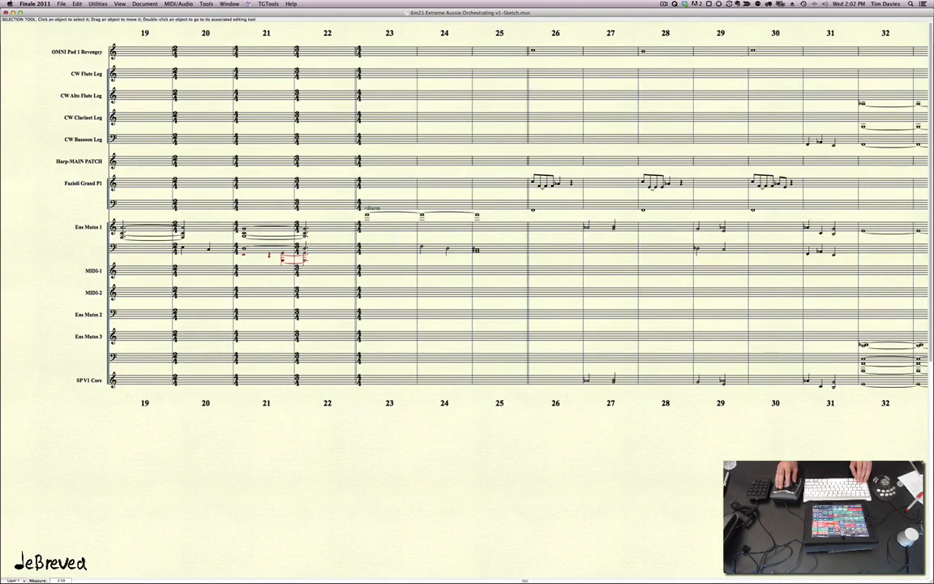
pyautogui.hscroll(2, 467, 219)
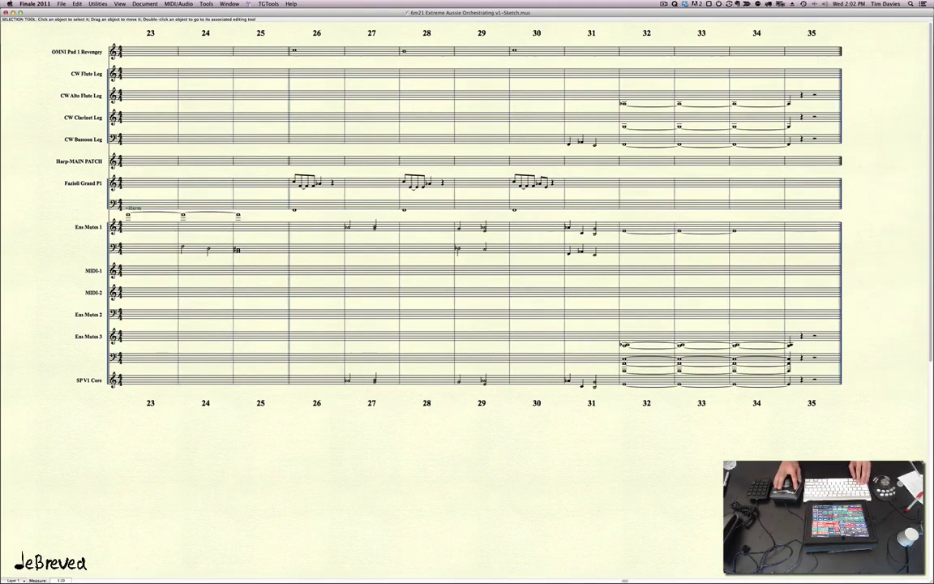
# Enter a sample rhythm of eighth, sixteenth and quarter notes in measure 26 of the SP V1 Core staff with Speedy Entry
pyautogui.hotkey('ctrl', 's')
pyautogui.click(316, 379)
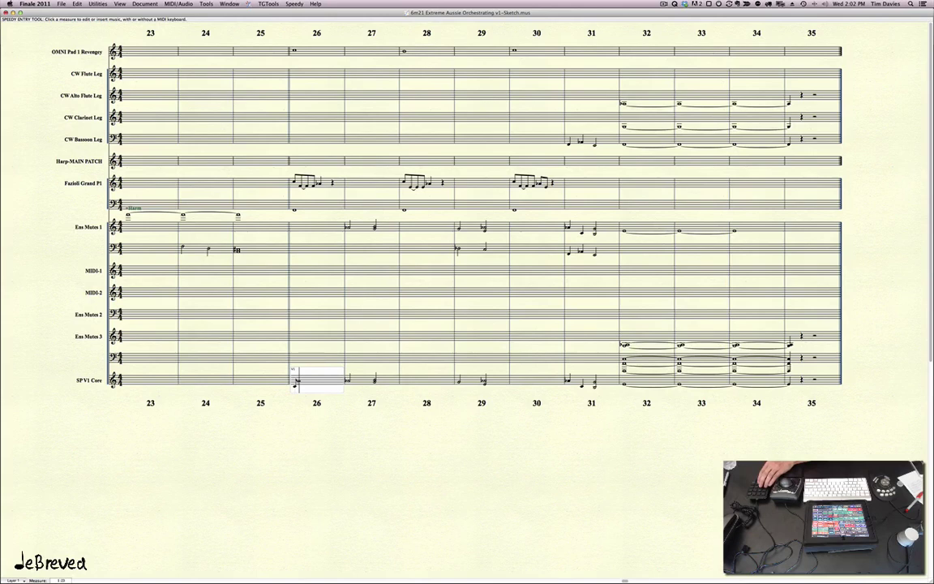
pyautogui.press('4')
pyautogui.press('3')
pyautogui.press('3')
pyautogui.press('3')
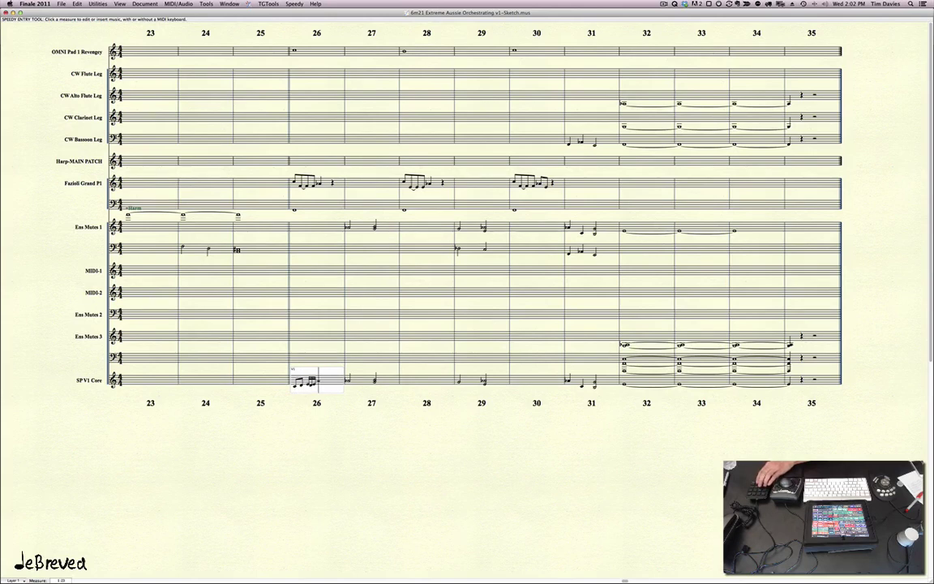
pyautogui.press('3')
pyautogui.press('3')
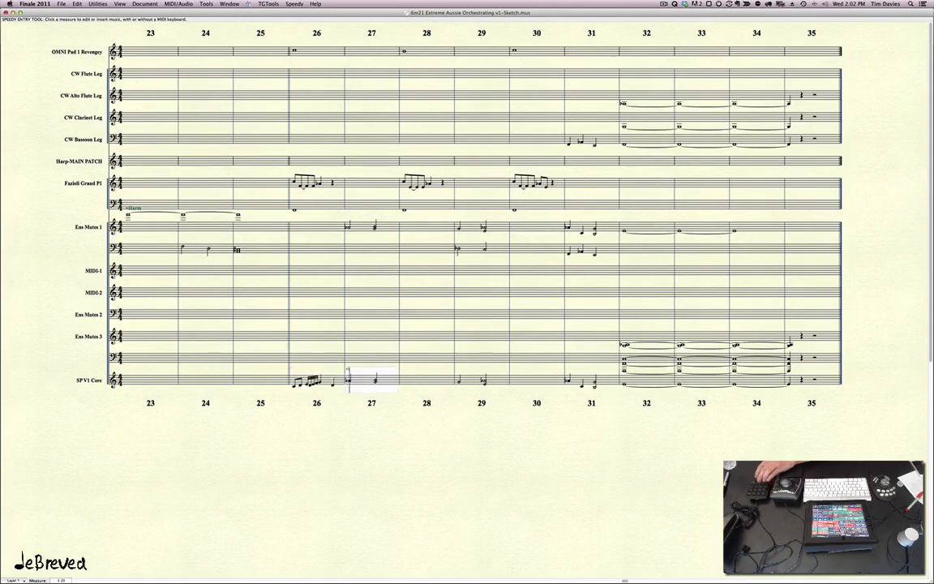
pyautogui.press('Escape')
# Apply tremolo articulations by note duration to the entire SP V1 Core staff, including notes that start a tie
pyautogui.click(317, 381)
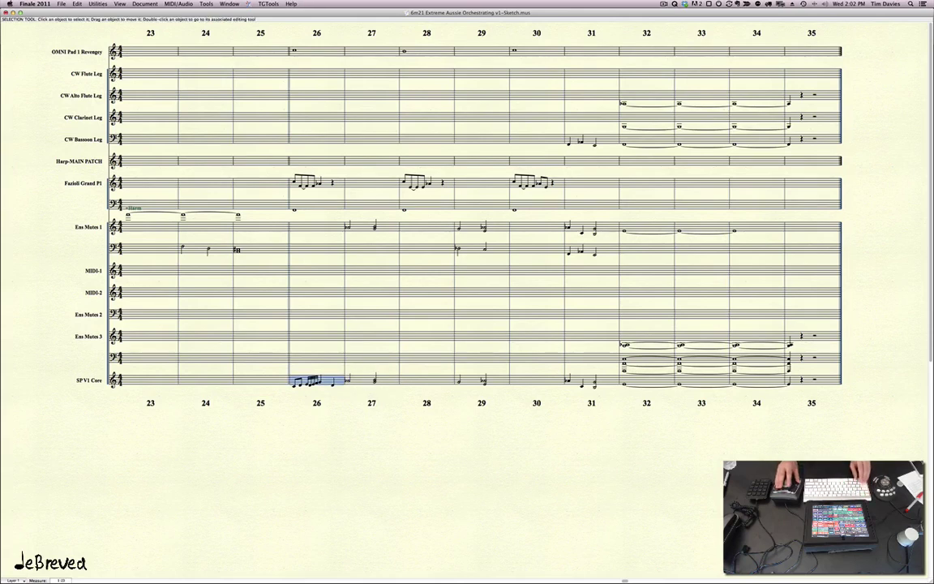
pyautogui.hotkey('shift', 'End')
pyautogui.hotkey('shift', 'Home')
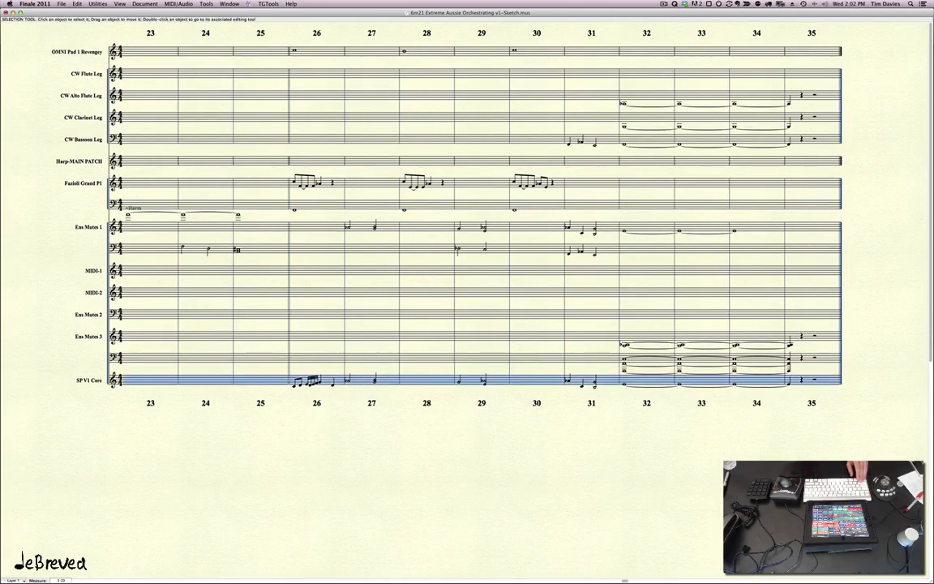
pyautogui.hotkey('ctrl', 'shift', 't')
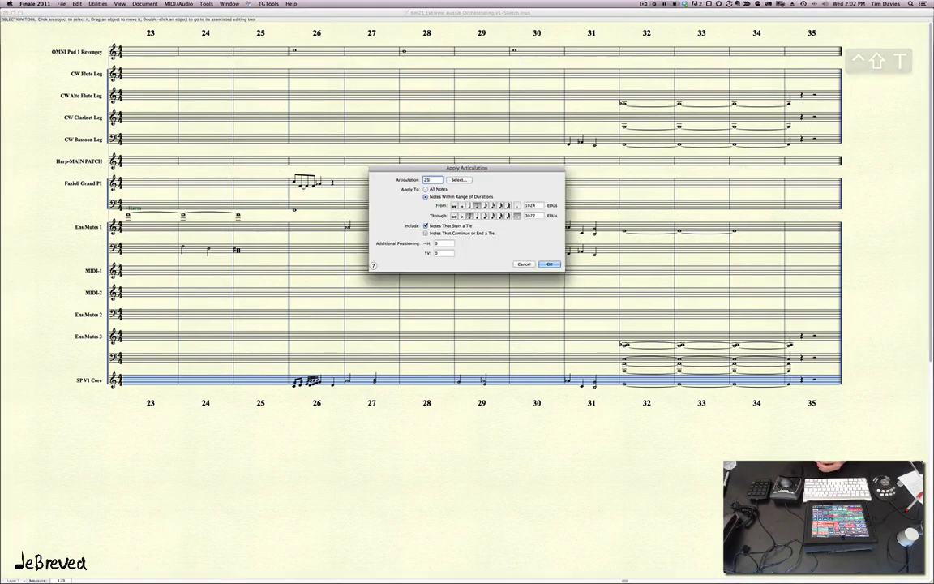
pyautogui.press('Return')
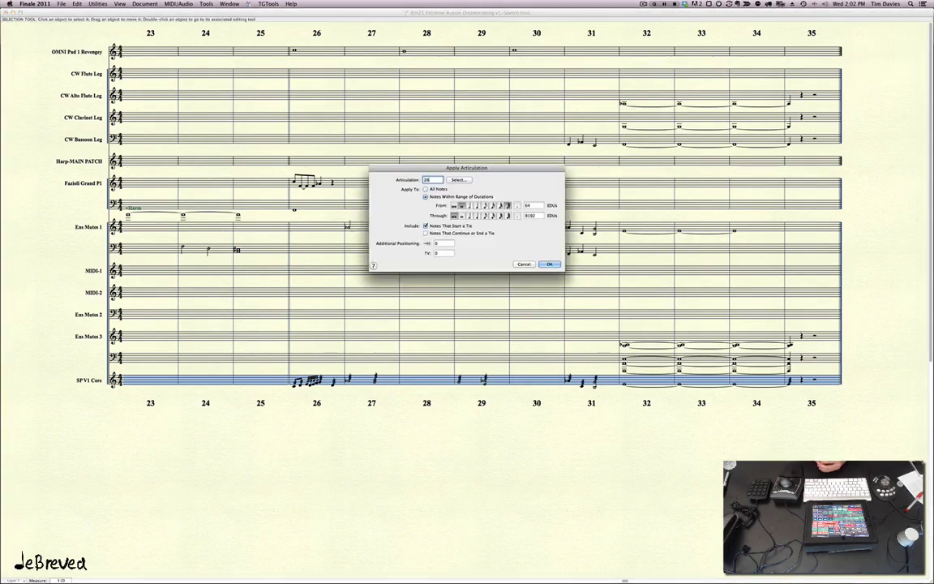
pyautogui.press('Return')
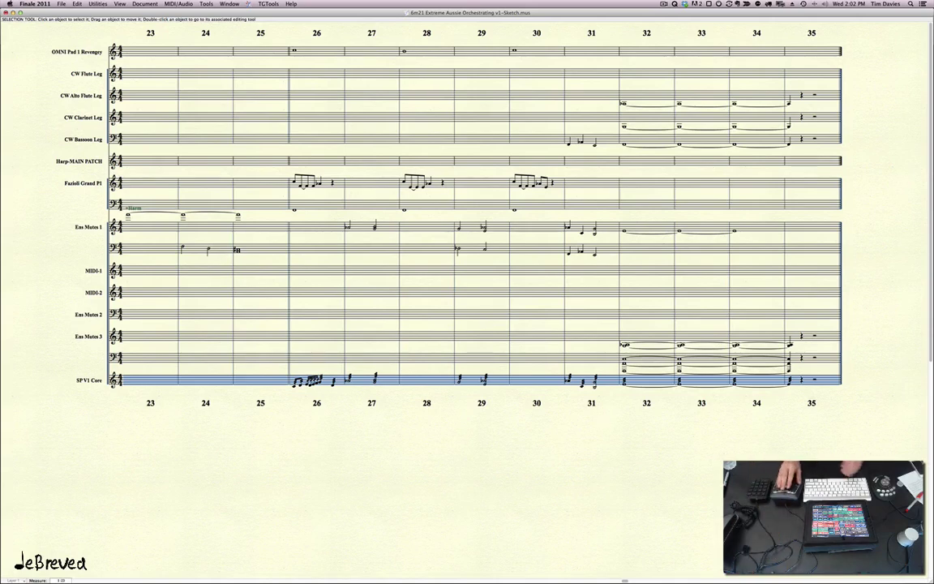
pyautogui.press('Escape')
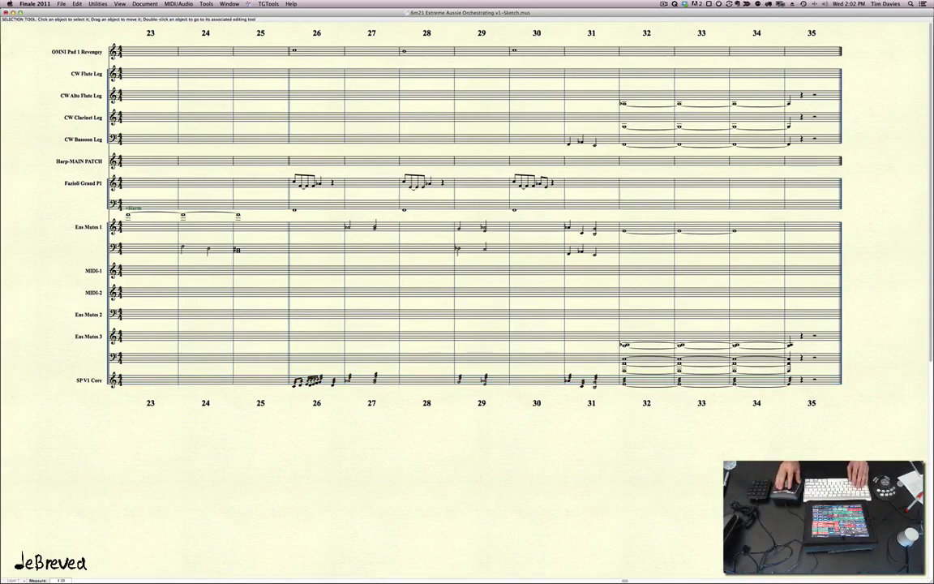
# Remove the ties from the SP V1 Core whole notes in measures 32–34 with Speedy Entry
pyautogui.hotkey('ctrl', 's')
pyautogui.click(632, 380)
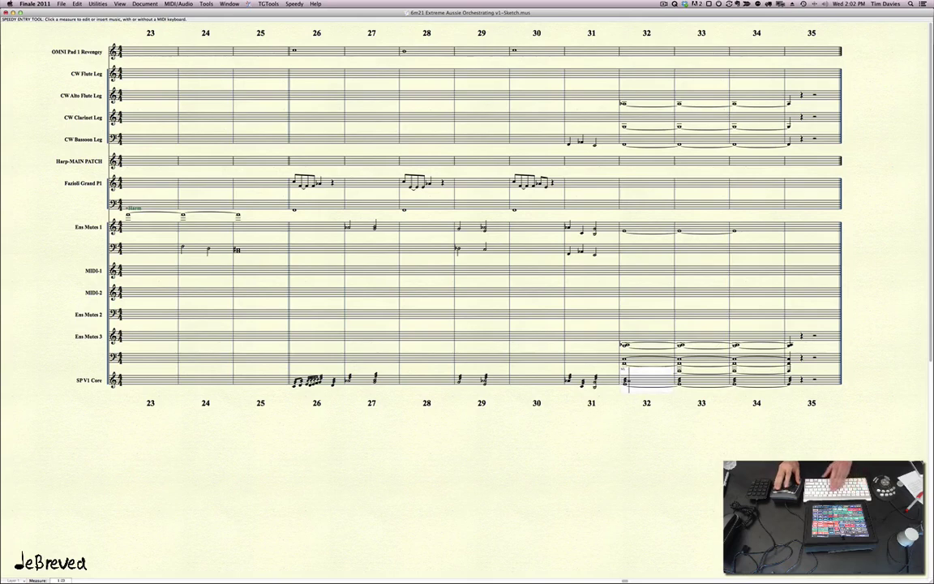
pyautogui.press('=')
pyautogui.press(']')
pyautogui.press('=')
pyautogui.press(']')
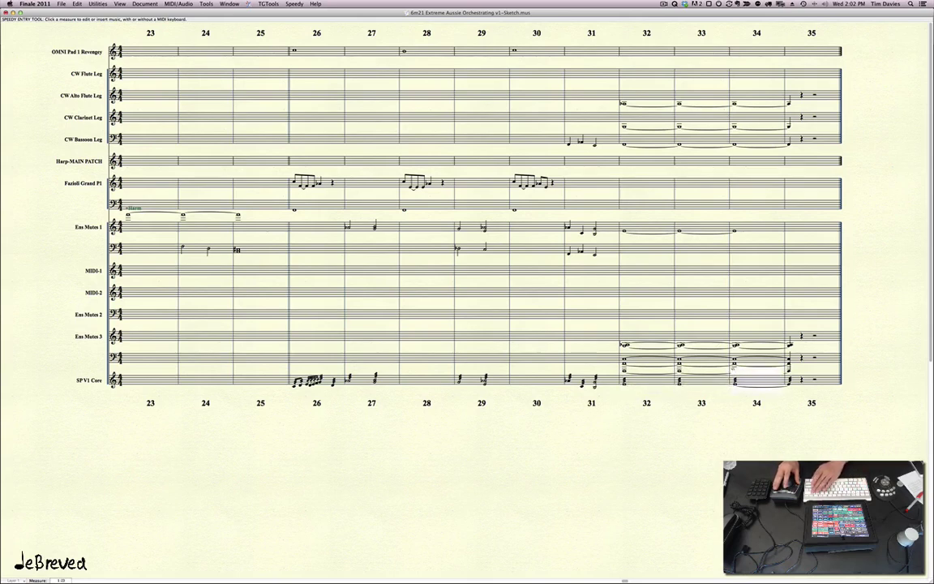
pyautogui.press('super+alt+a')
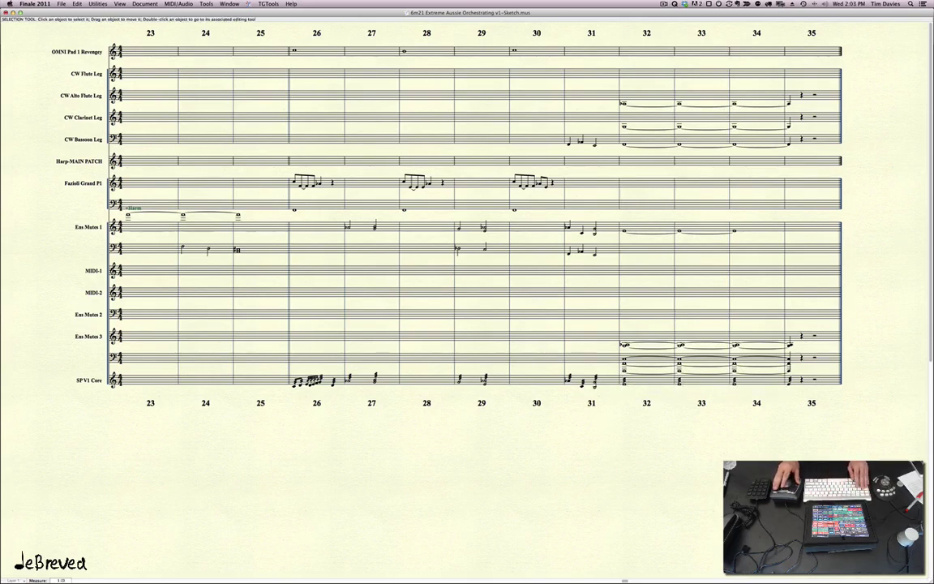
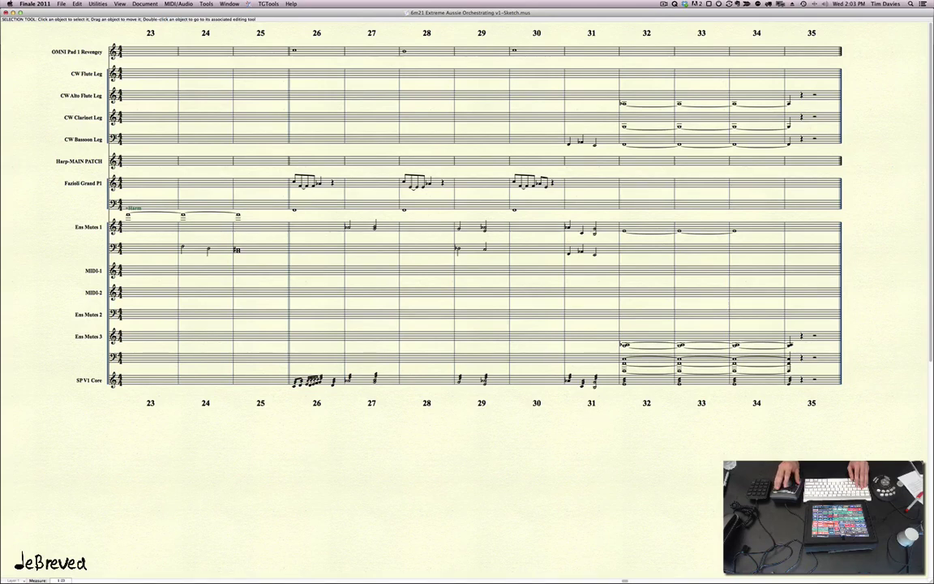
# Select measure 26 of the SP V1 Core staff
pyautogui.click(326, 380)
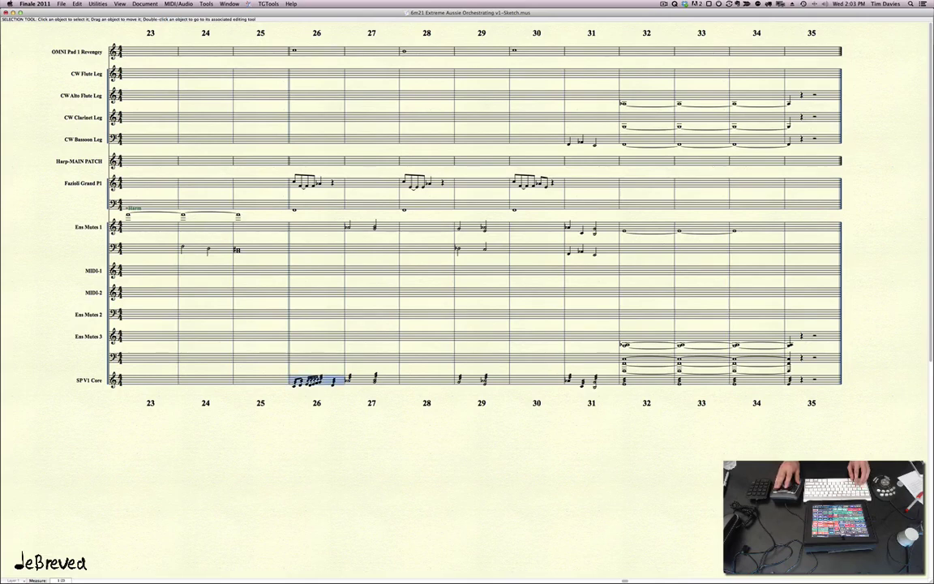
# Clear the music on the SP V1 Core staff from measure 26 to the end of the score
pyautogui.hotkey('shift', 'End')
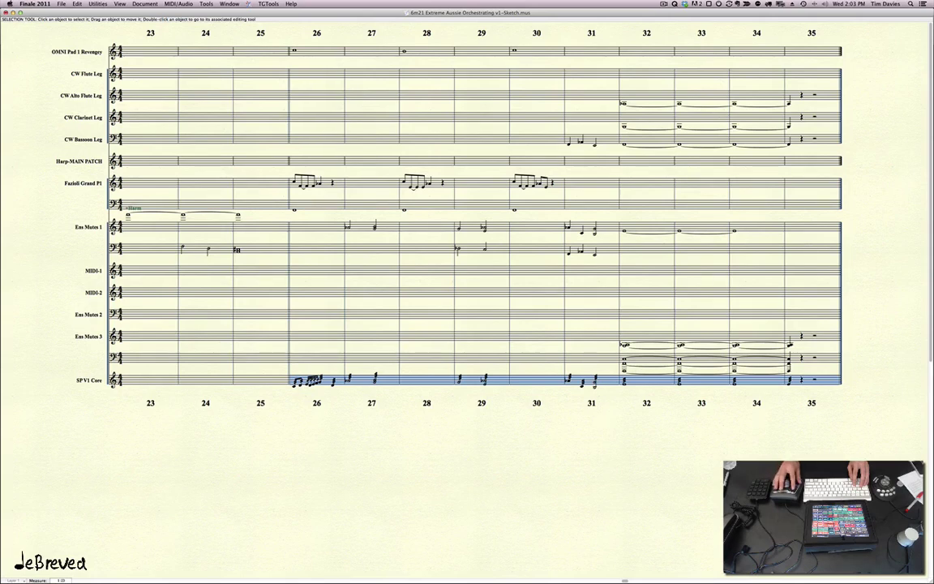
pyautogui.hscroll(-9, 467, 227)
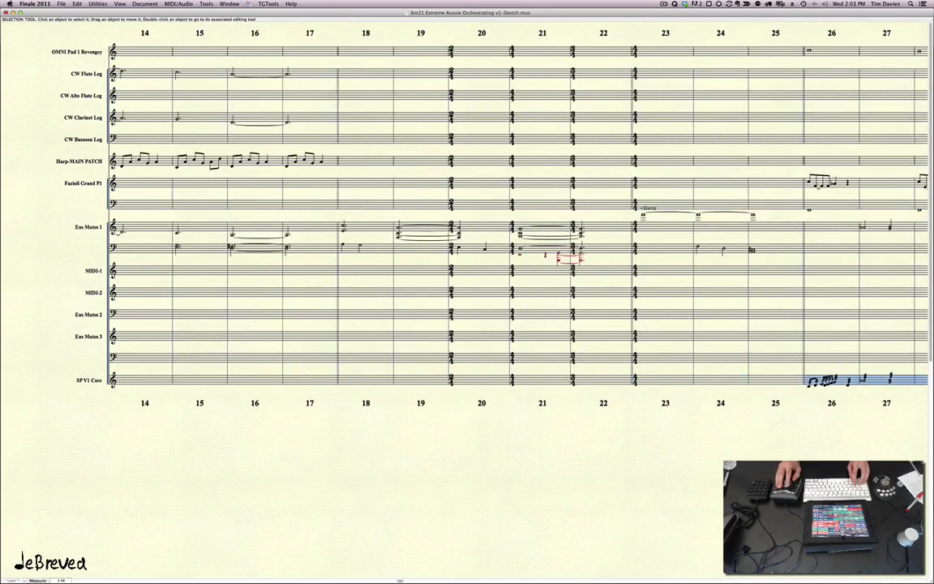
pyautogui.hscroll(12, 467, 227)
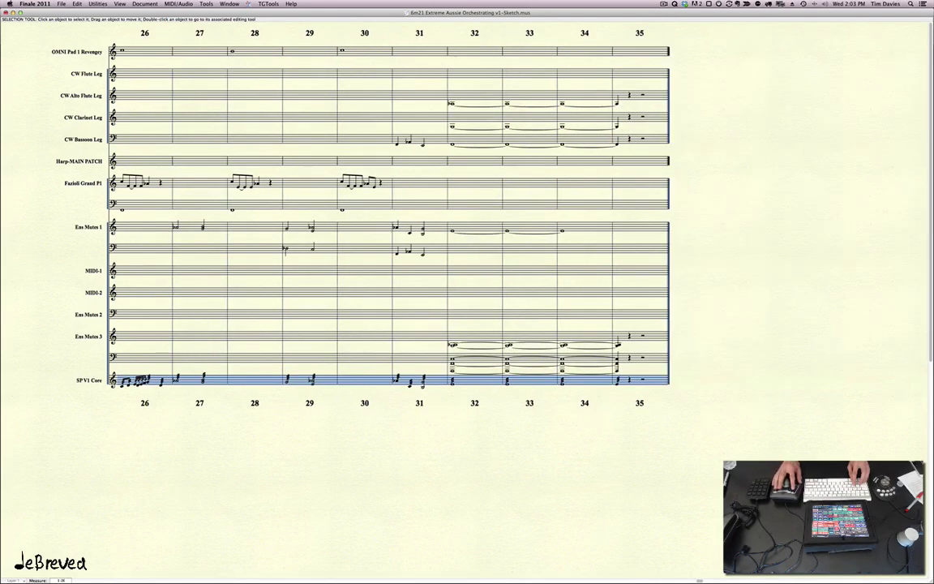
pyautogui.press('Delete')
# Delete the empty SP V1 Core staff and save the score
pyautogui.hscroll(-3, 467, 227)
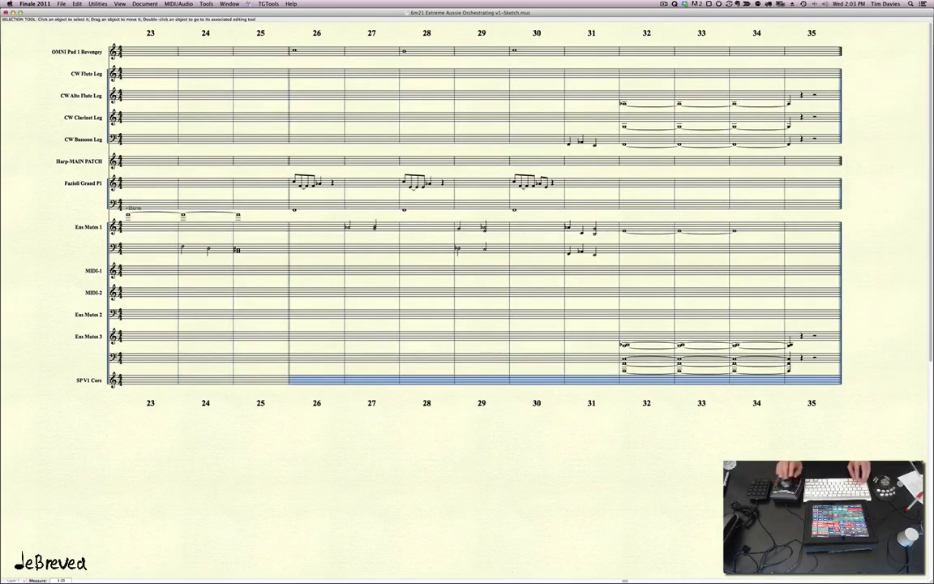
pyautogui.hotkey('ctrl', 's')
pyautogui.press('Delete')
pyautogui.press('Escape')
pyautogui.press('super+s')
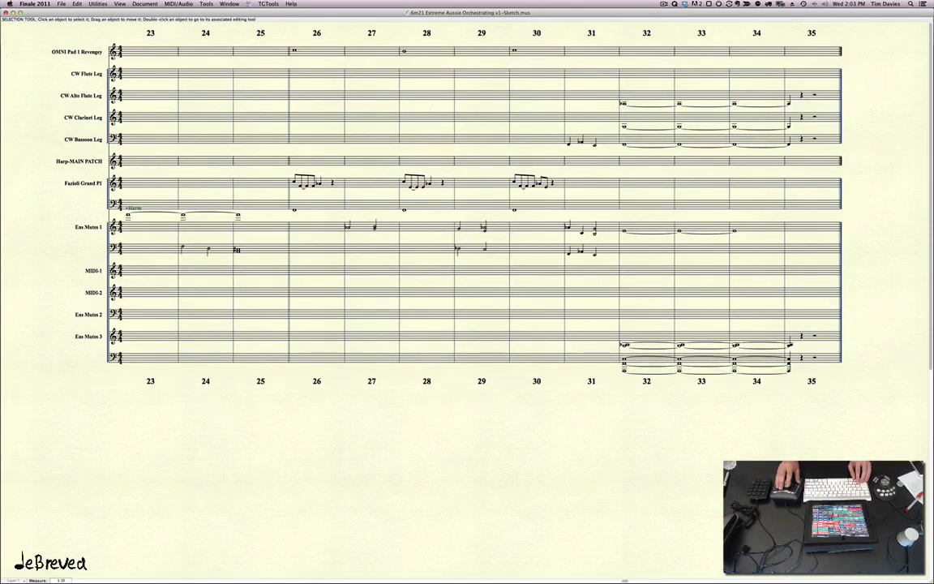
pyautogui.hscroll(-3, 775, 425)
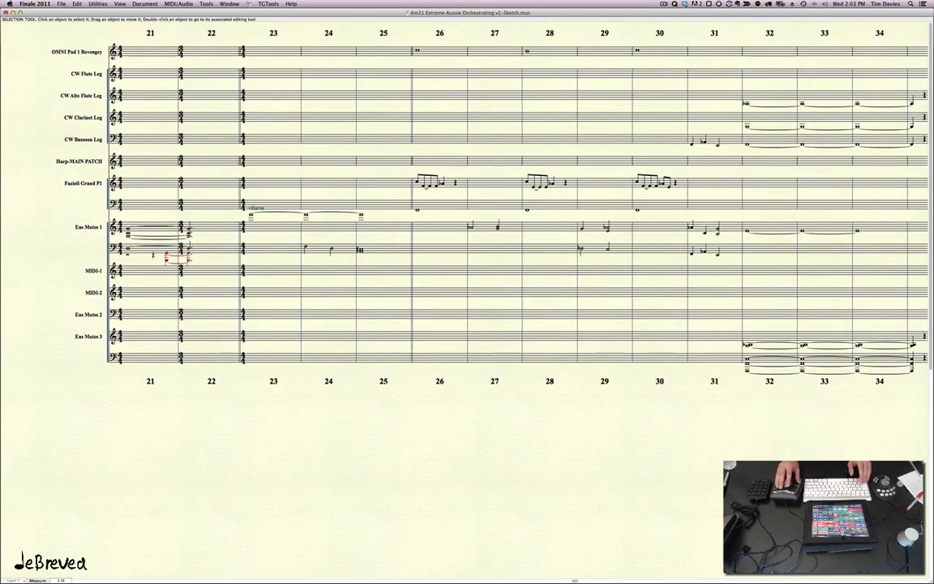
pyautogui.press('F1')
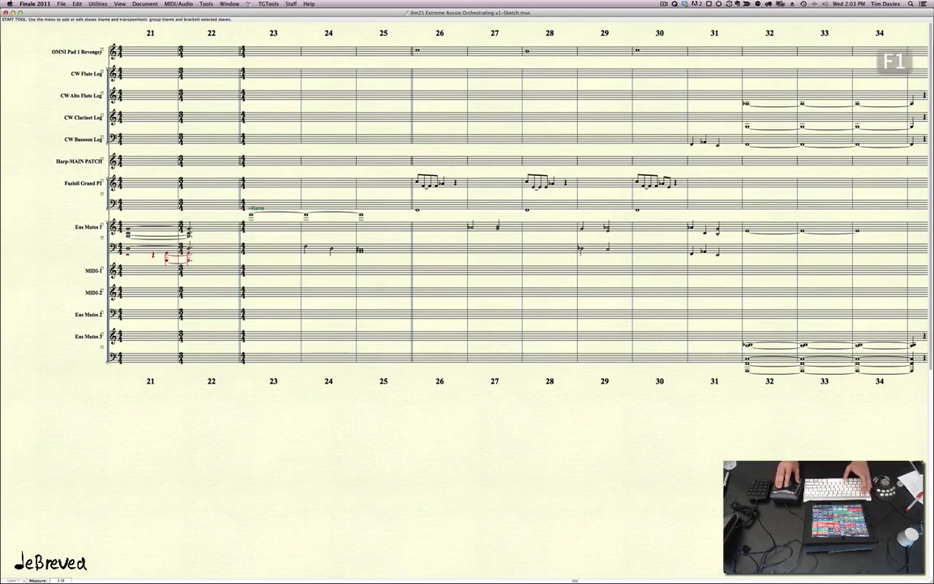
pyautogui.rightClick(111, 352)
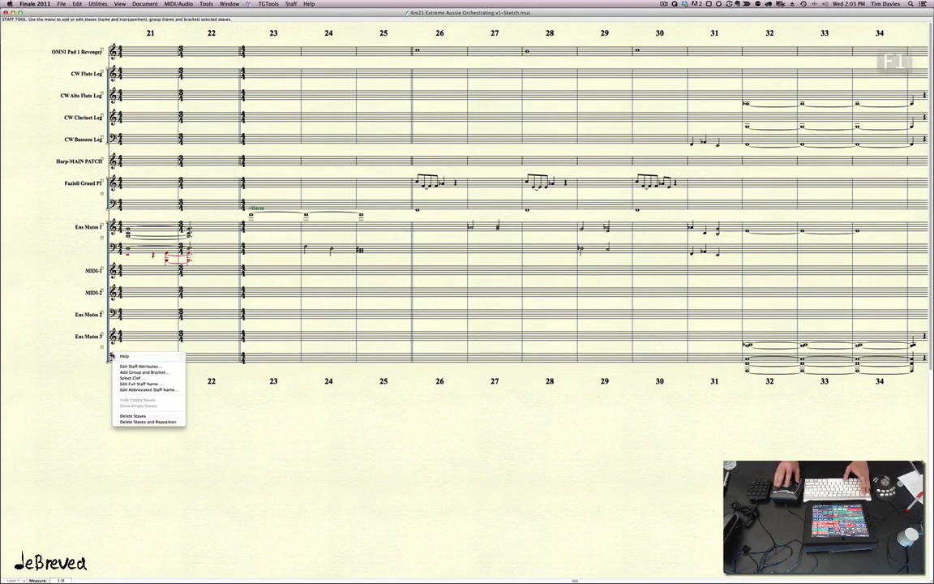
pyautogui.click(235, 411)
pyautogui.hscroll(10, 235, 410)
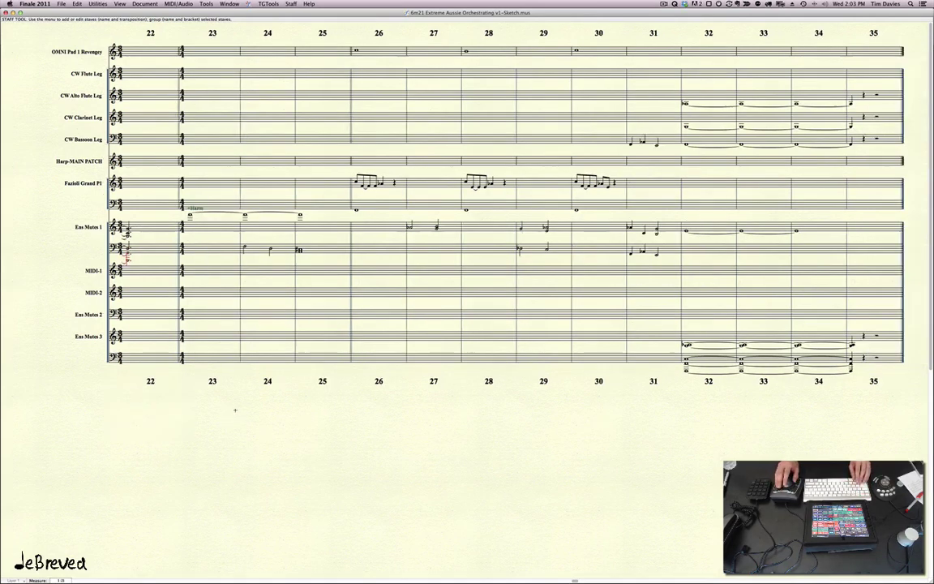
pyautogui.press('Escape')
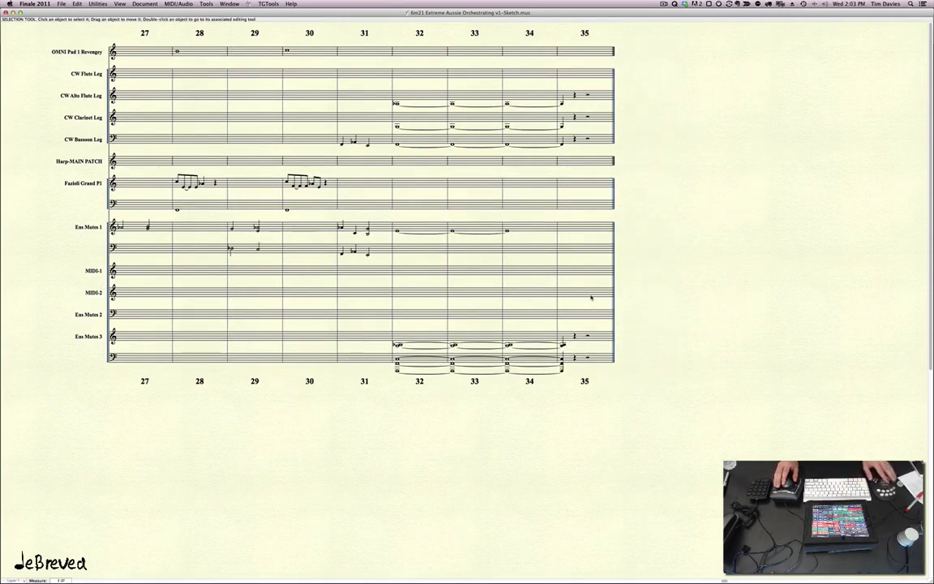
# Switch to Digital Performer, play the end of the cue around bar 35, and return to the Finale score
pyautogui.press('super+Tab')
pyautogui.press('space')
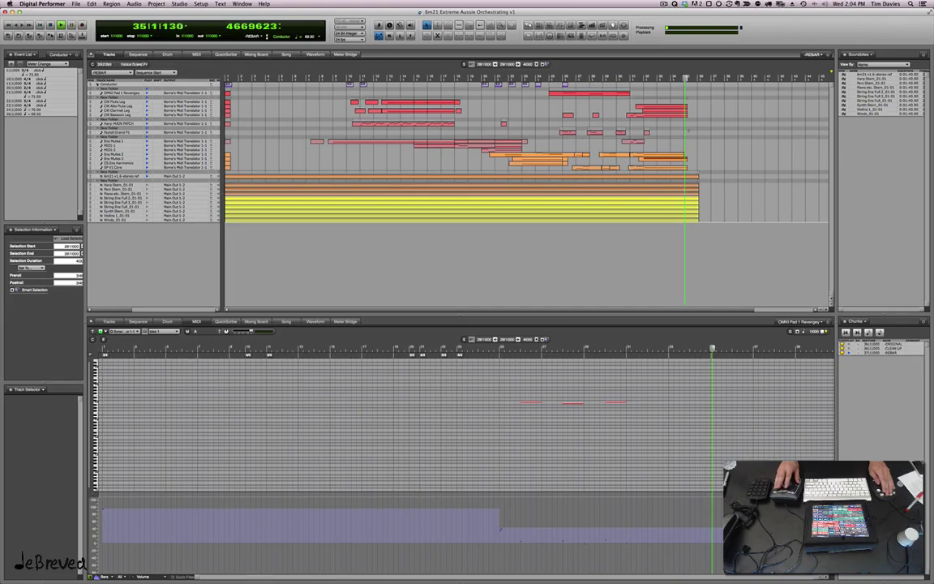
pyautogui.press('super+w')
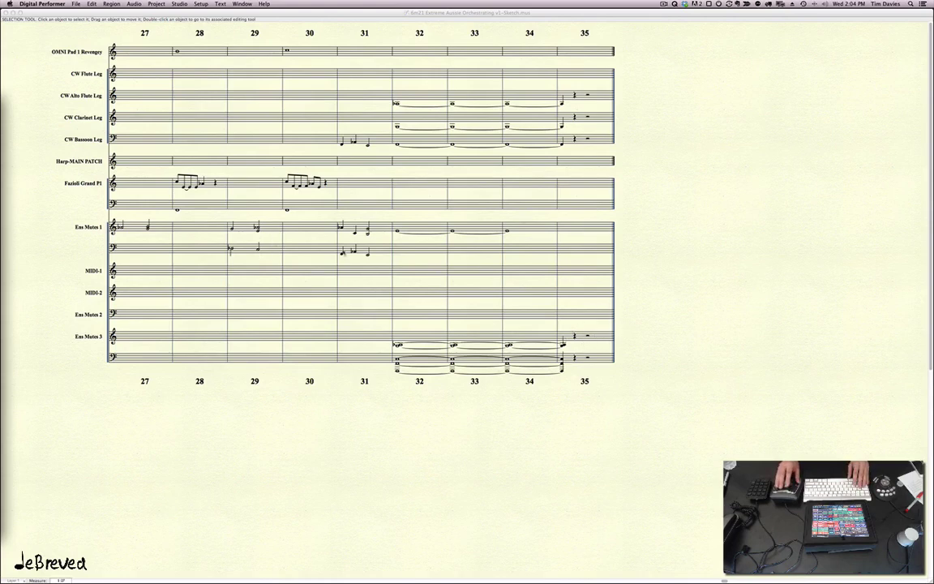
# Delete measure 35 across all staves, from OMNI Pad 1 down to the lowest Ens Mutes 3 staff
pyautogui.click(588, 51)
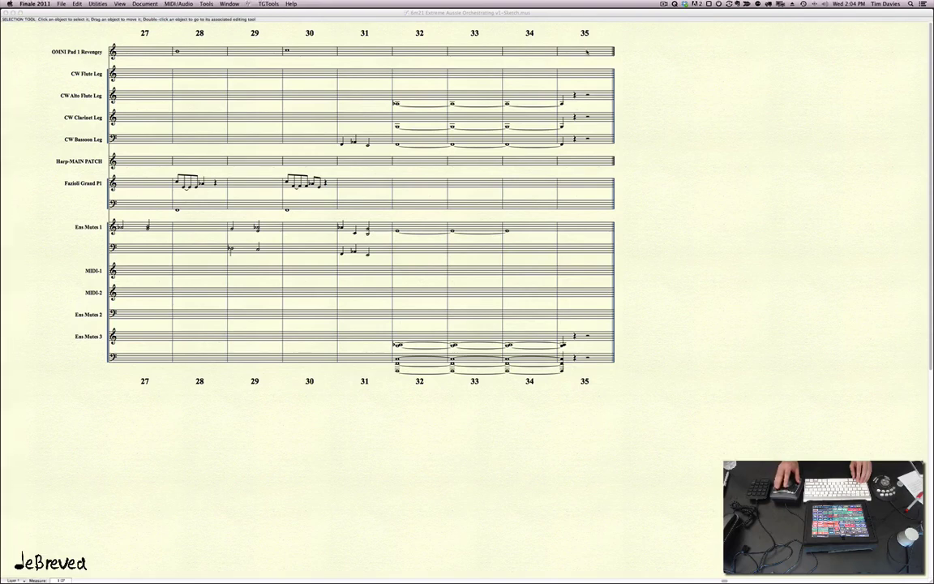
pyautogui.keyDown('shift'); pyautogui.click(596, 358); pyautogui.keyUp('shift')
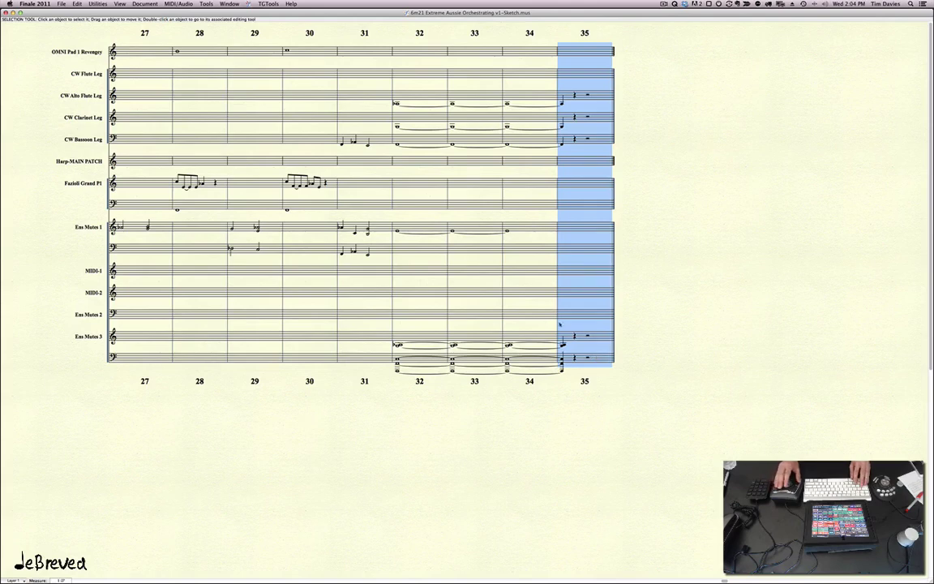
pyautogui.press('Delete')
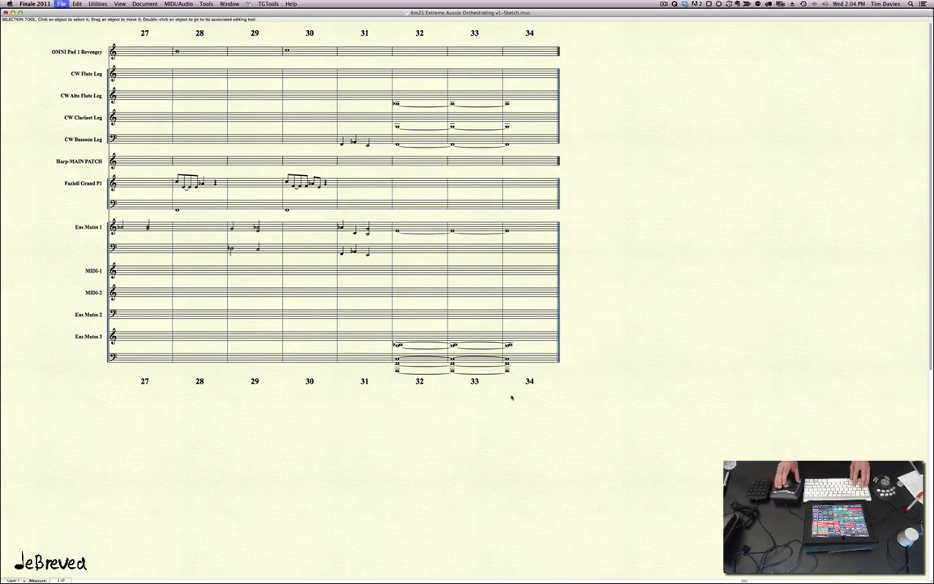
# Merge the Ens Mutes 3 treble chords of measures 32–34 into the Ens Mutes 1 treble staff and clear them from the source staff
pyautogui.click(428, 231)
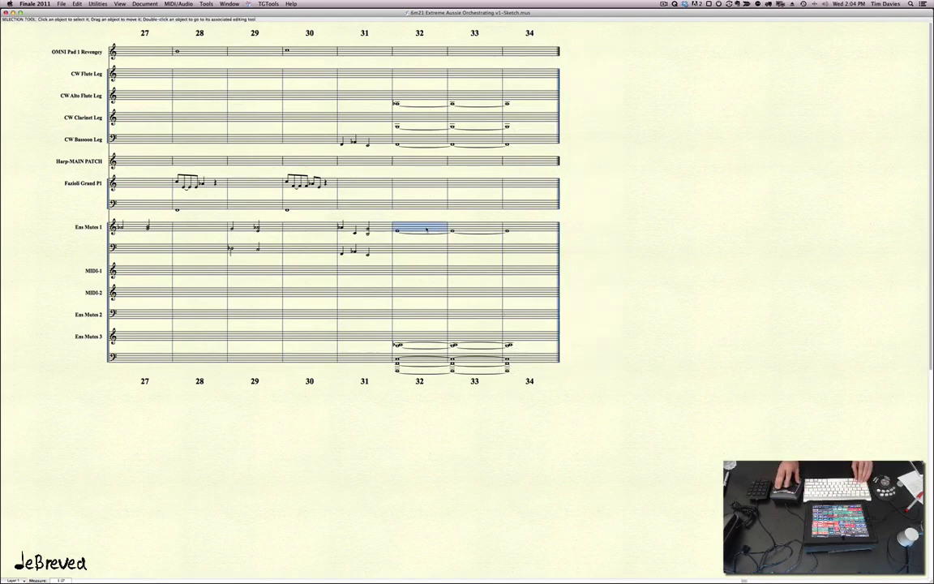
pyautogui.keyDown('shift'); pyautogui.click(530, 340); pyautogui.keyUp('shift')
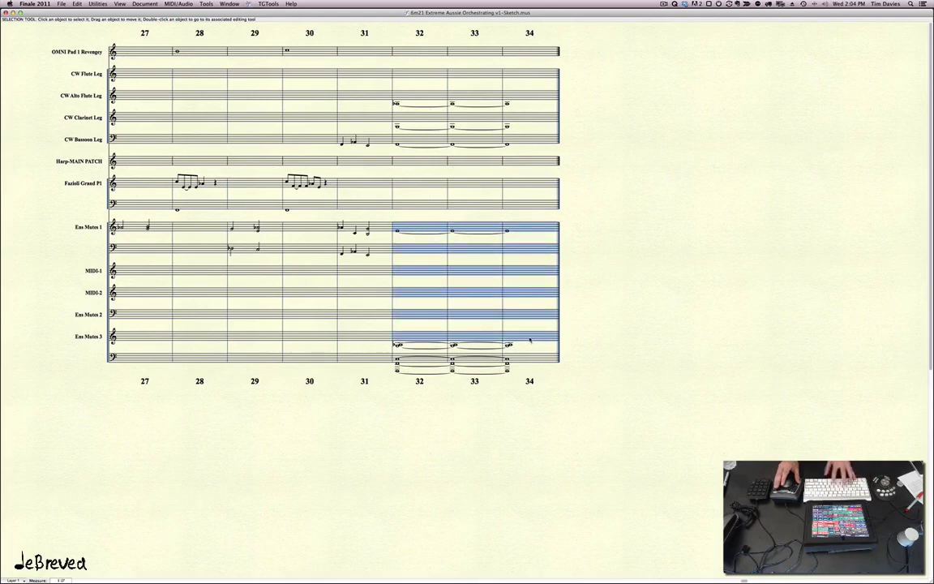
pyautogui.press('1')
pyautogui.click(499, 225)
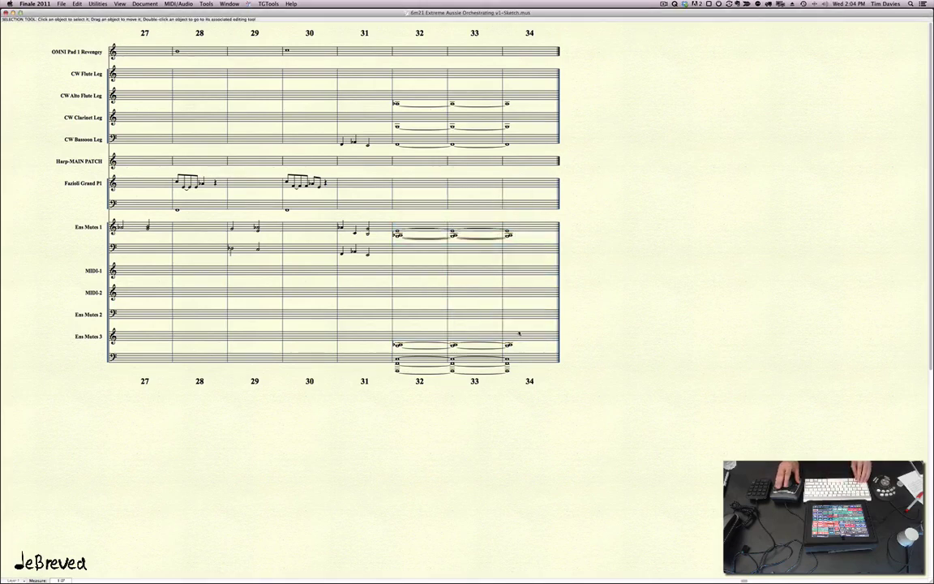
pyautogui.keyDown('shift'); pyautogui.click(428, 340); pyautogui.keyUp('shift')
pyautogui.press('BackSpace')
# Move the Ens Mutes 3 bass chords of measures 32–34 to the Ens Mutes 1 bass staff, clearing the originals
pyautogui.click(524, 362)
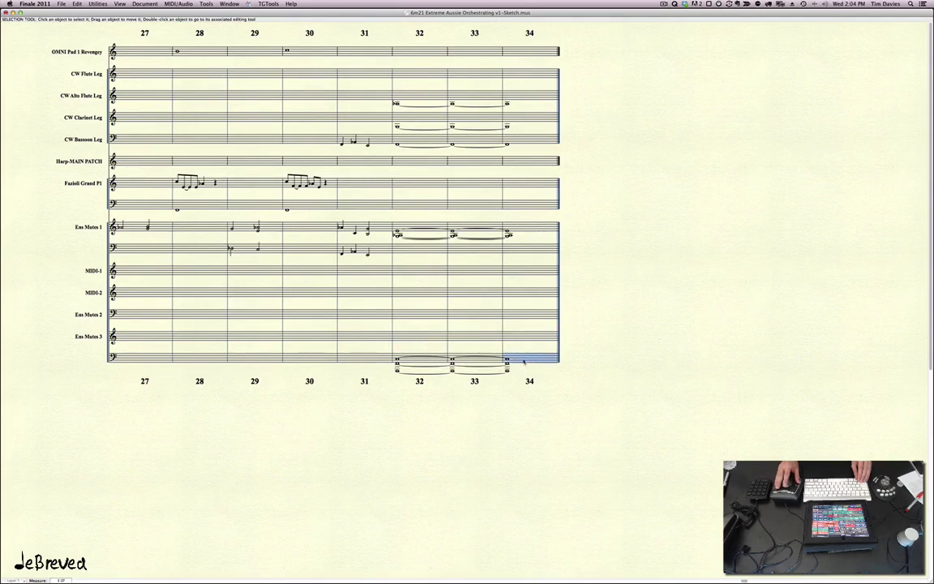
pyautogui.keyDown('shift'); pyautogui.click(433, 362); pyautogui.keyUp('shift')
pyautogui.moveTo(433, 361); pyautogui.dragTo(433, 251)
pyautogui.press('Delete')
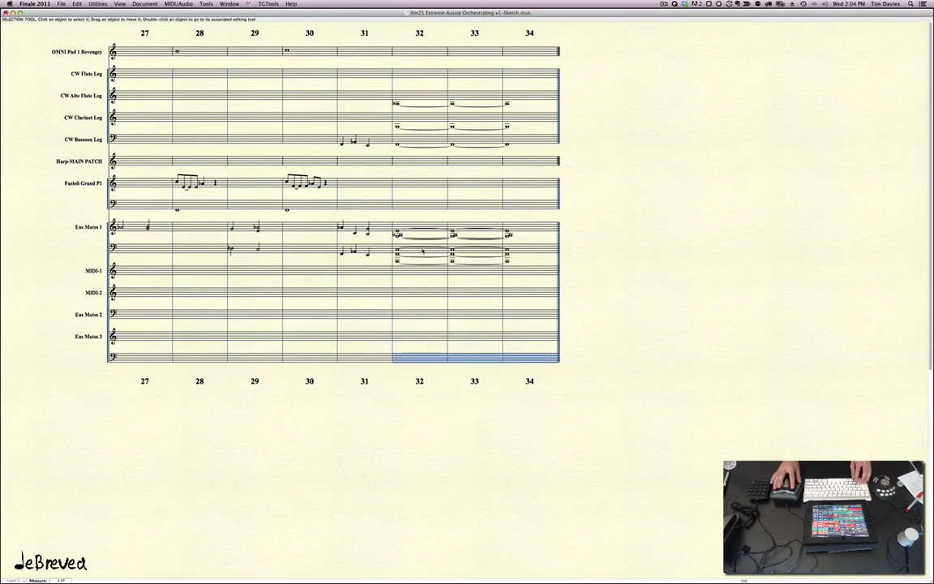
# Delete the emptied MIDI-1, MIDI-2, Ens Mutes 2 and both Ens Mutes 3 staves from the whole score
pyautogui.keyDown('shift'); pyautogui.click(516, 277); pyautogui.keyUp('shift')
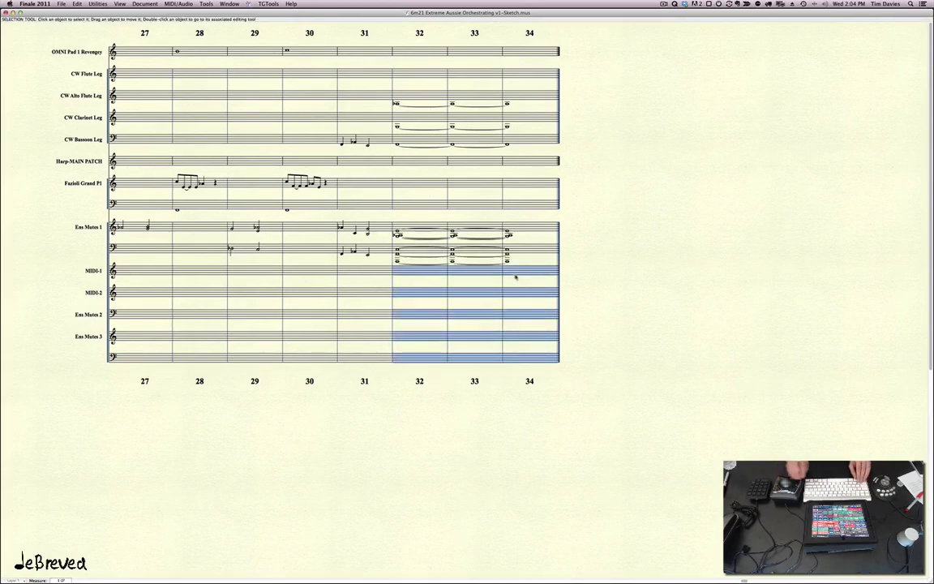
pyautogui.hotkey('shift', 'Home')
pyautogui.click(486, 419)
pyautogui.hscroll(-1, 485, 419)
pyautogui.hscroll(-15, 485, 418)
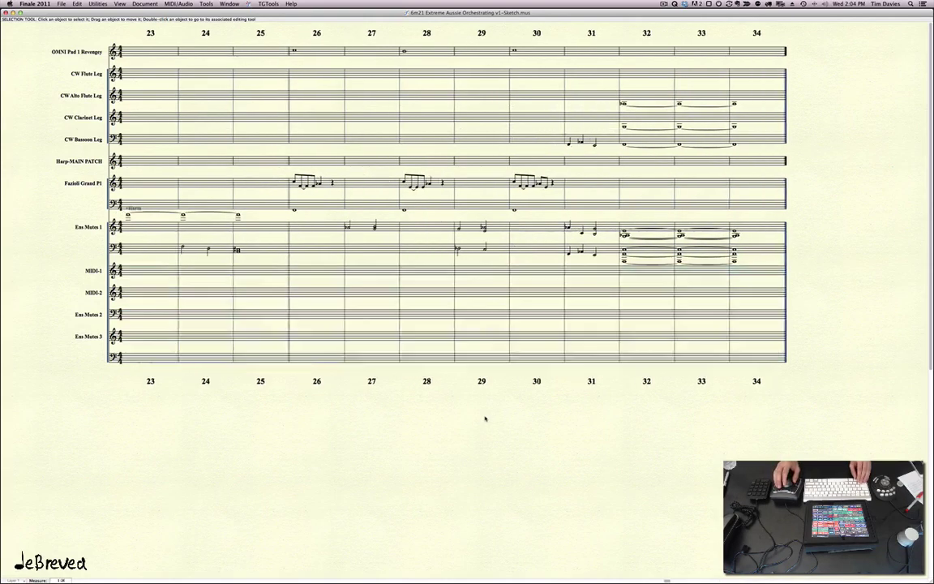
pyautogui.hscroll(-4, 486, 418)
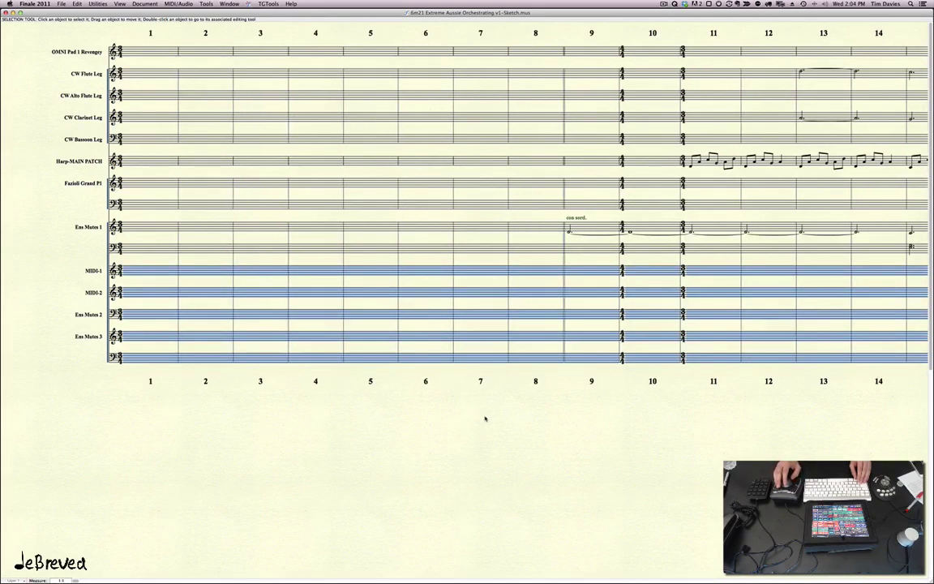
pyautogui.hscroll(12, 485, 418)
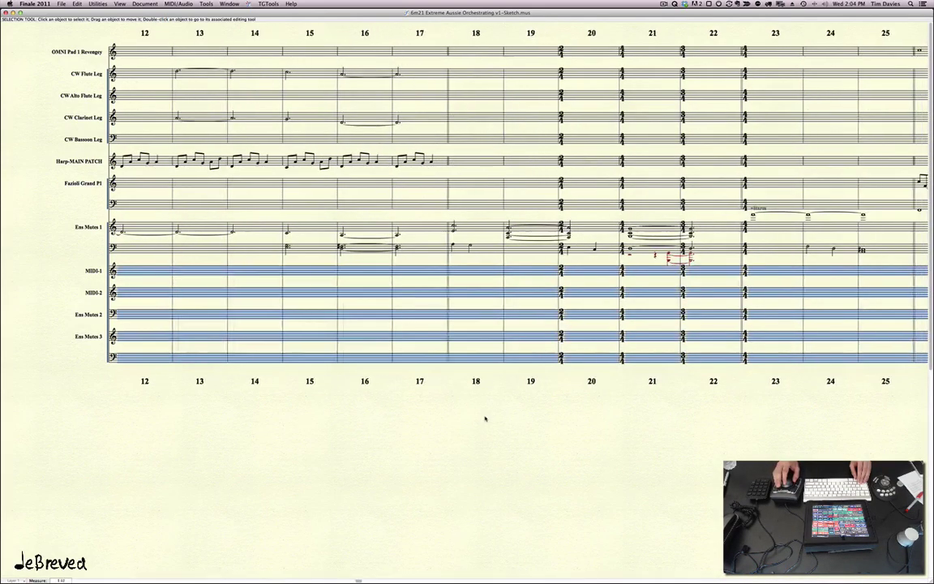
pyautogui.press('Delete')
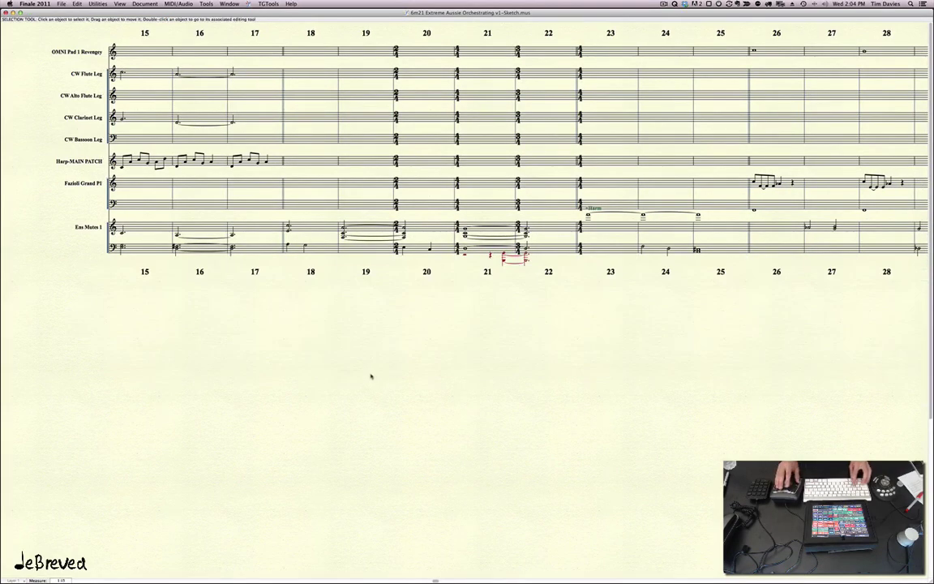
# Review the condensed score from measure 1 to measure 34, checking the woodwind, harp, piano and Ens Mutes 1 parts
pyautogui.hscroll(-10, 370, 375)
pyautogui.hscroll(15, 371, 376)
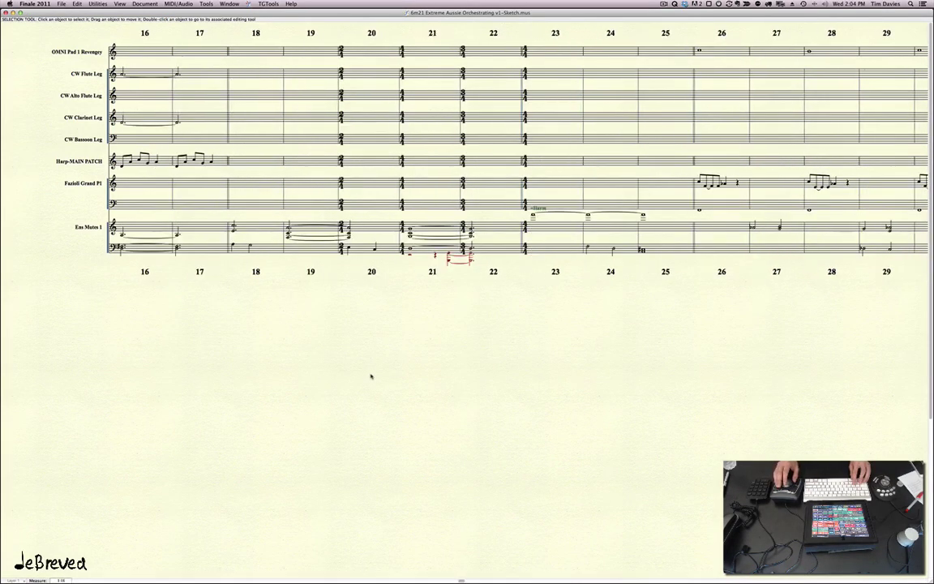
pyautogui.hscroll(2, 371, 376)
pyautogui.hscroll(-12, 371, 375)
pyautogui.hscroll(4, 370, 375)
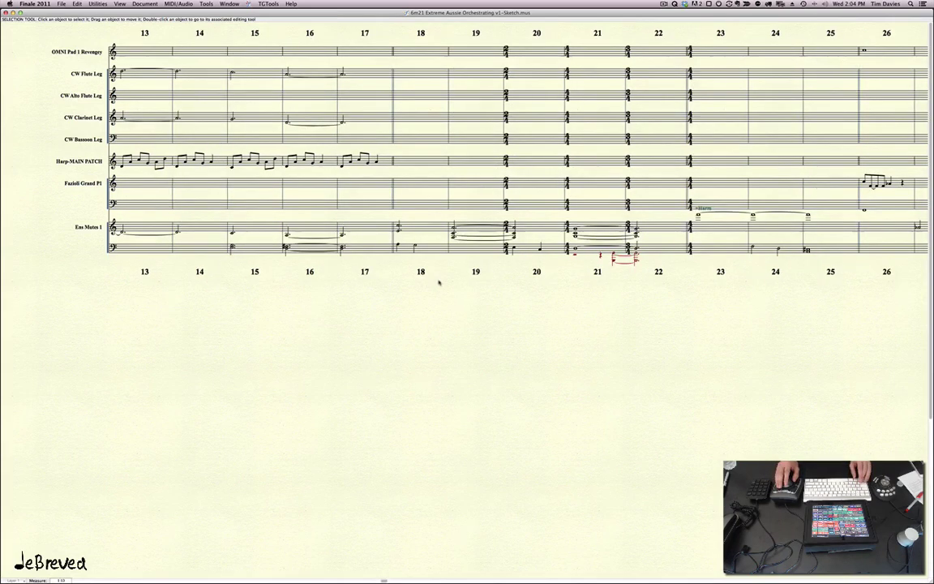
pyautogui.hscroll(2, 439, 282)
pyautogui.hscroll(3, 439, 282)
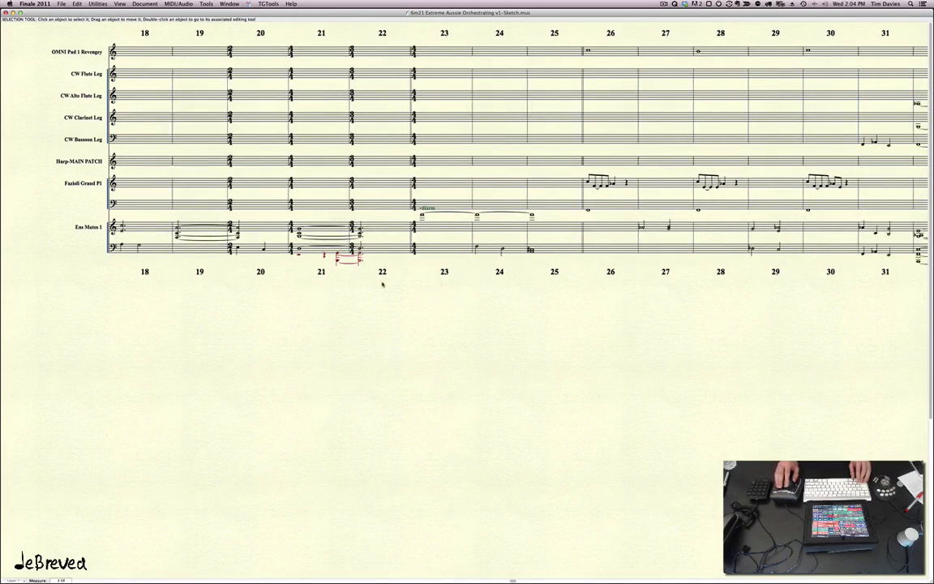
pyautogui.hscroll(2, 382, 284)
pyautogui.hscroll(1, 382, 284)
pyautogui.hscroll(2, 424, 267)
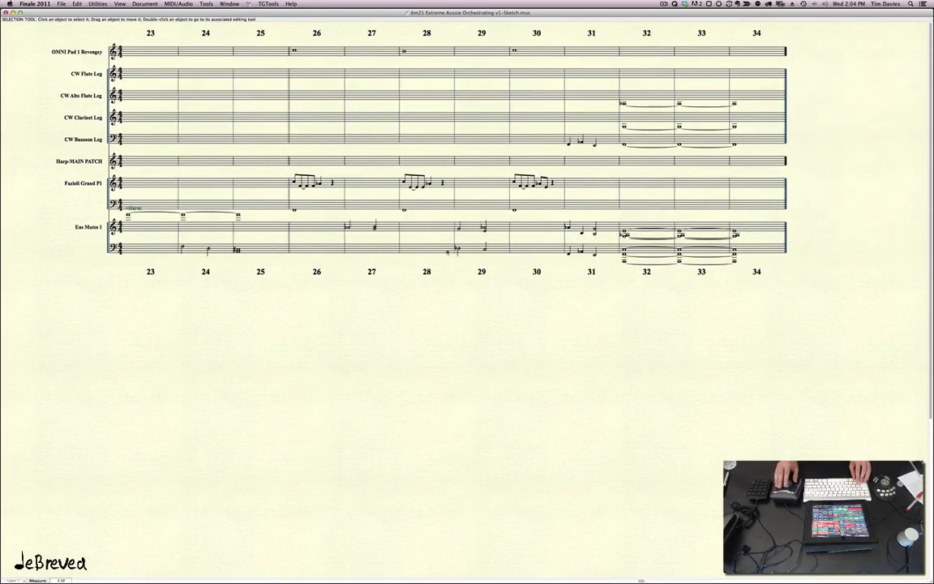
pyautogui.hscroll(1, 549, 261)
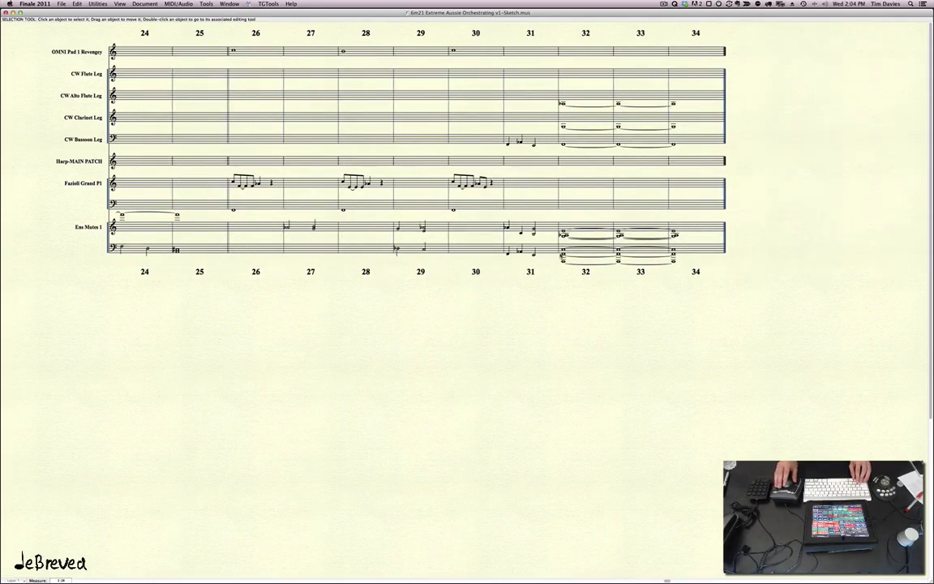
pyautogui.hscroll(-10, 536, 252)
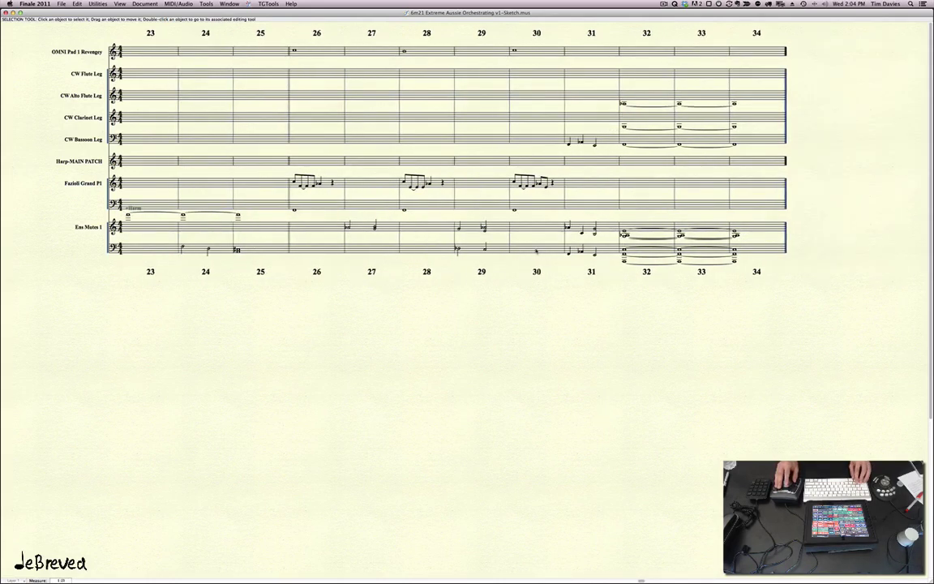
pyautogui.hscroll(-3, 519, 154)
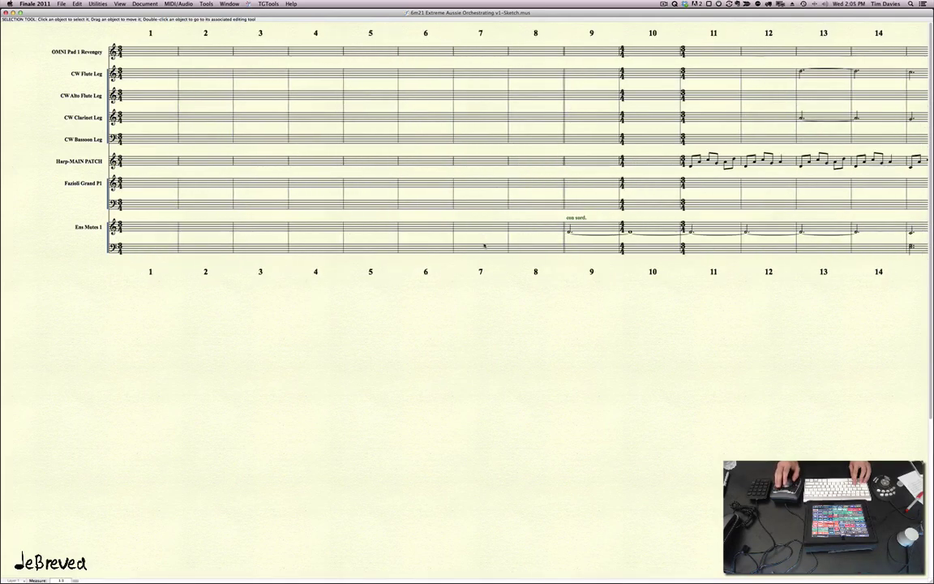
pyautogui.hscroll(7, 519, 155)
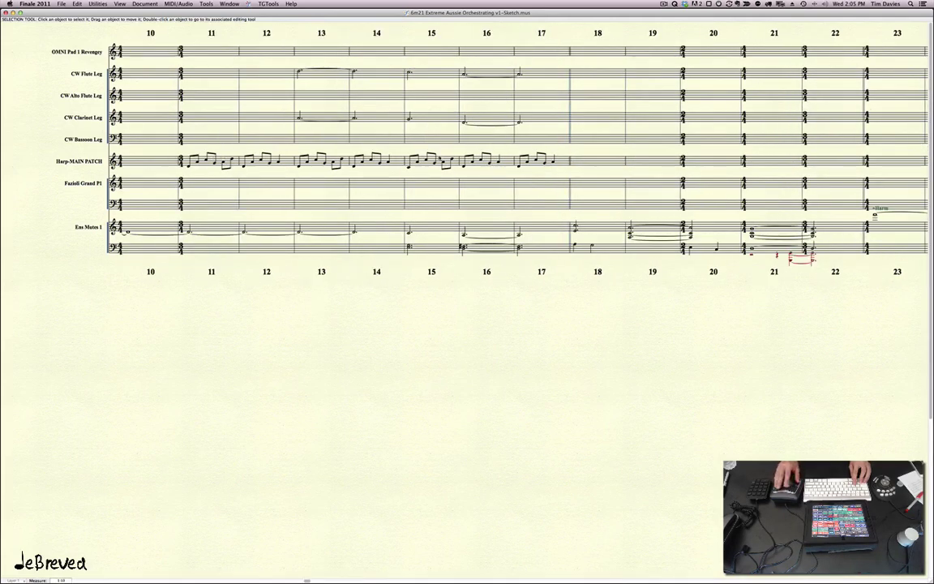
pyautogui.hscroll(1, 519, 155)
pyautogui.hscroll(11, 348, 93)
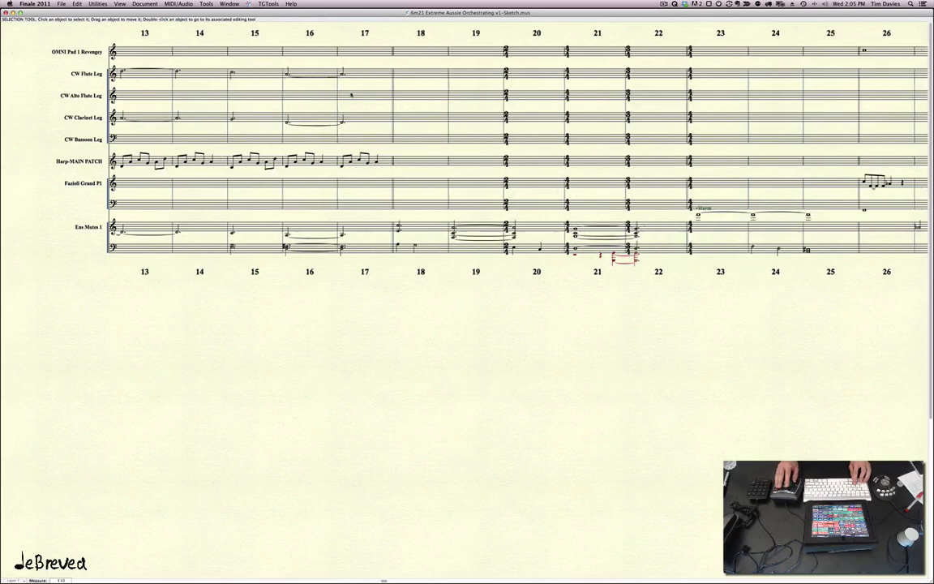
pyautogui.hscroll(3, 351, 96)
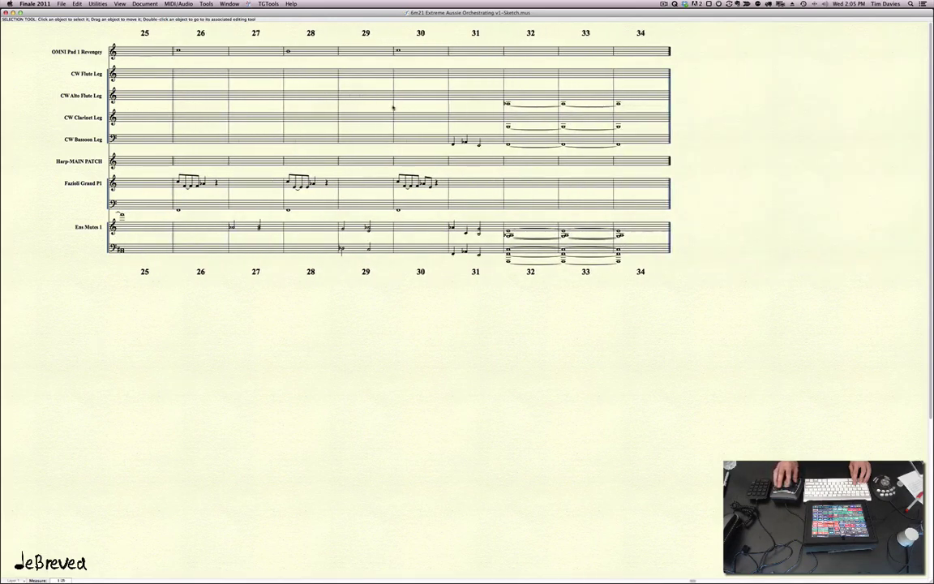
# Move the CW Alto Flute Leg notes of measures 32–34 to the CW Flute Leg staff, clearing the originals
pyautogui.moveTo(507, 96); pyautogui.dragTo(613, 96)
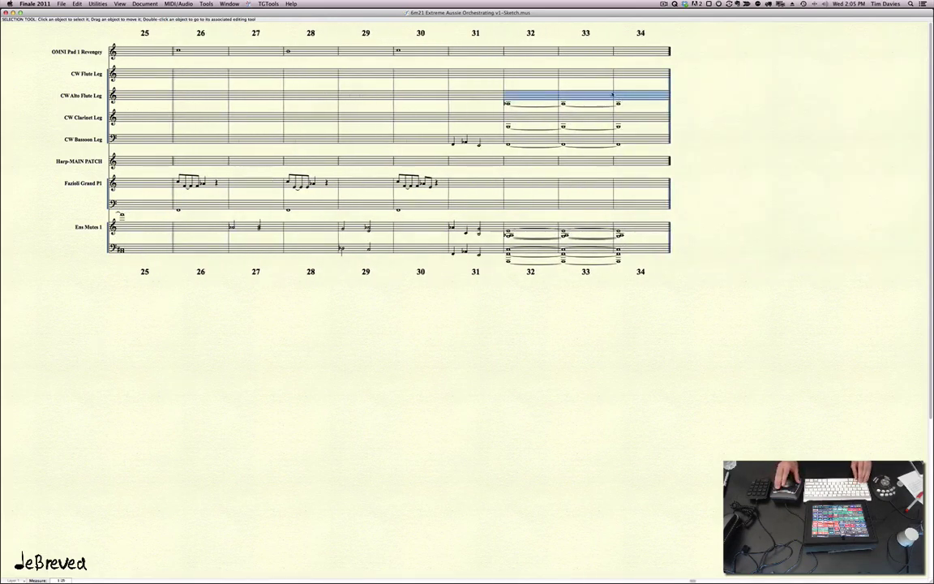
pyautogui.keyDown('alt'); pyautogui.click(521, 74); pyautogui.keyUp('alt')
pyautogui.press('BackSpace')
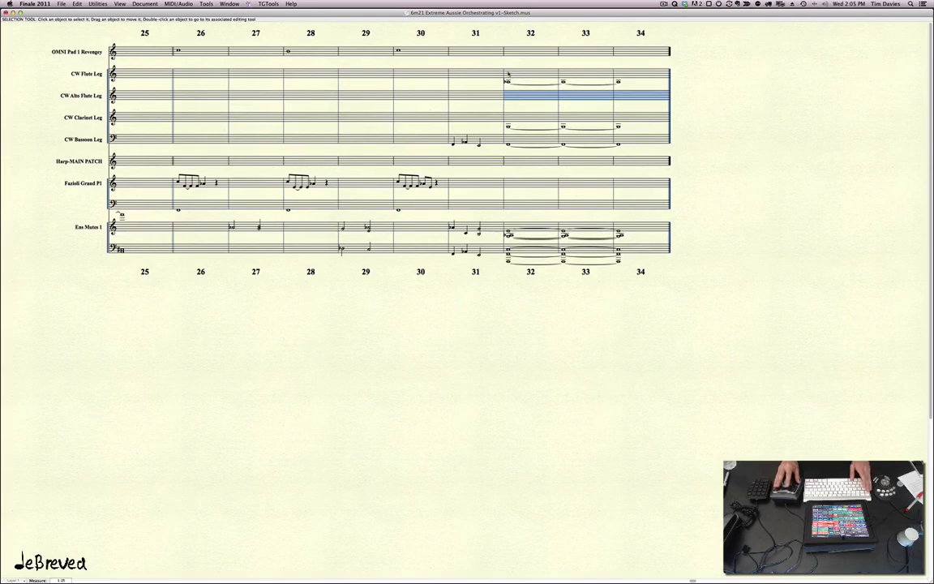
# Create a Normal Above expression reading "Alto" and assign it to the CW Flute Leg staff at measure 32
pyautogui.press('super+grave')
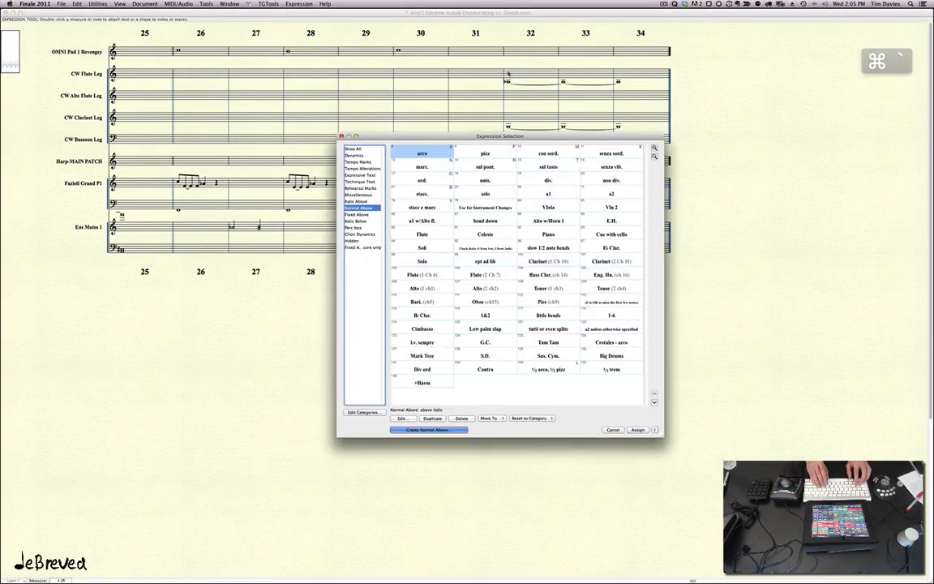
pyautogui.press('Return')
pyautogui.write('Alto')
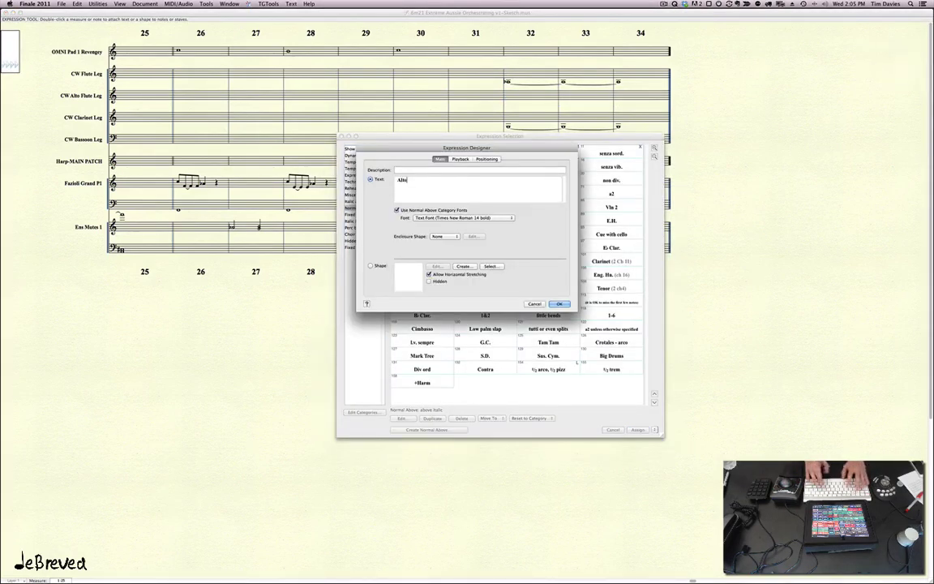
pyautogui.press('Return')
pyautogui.press('Return')
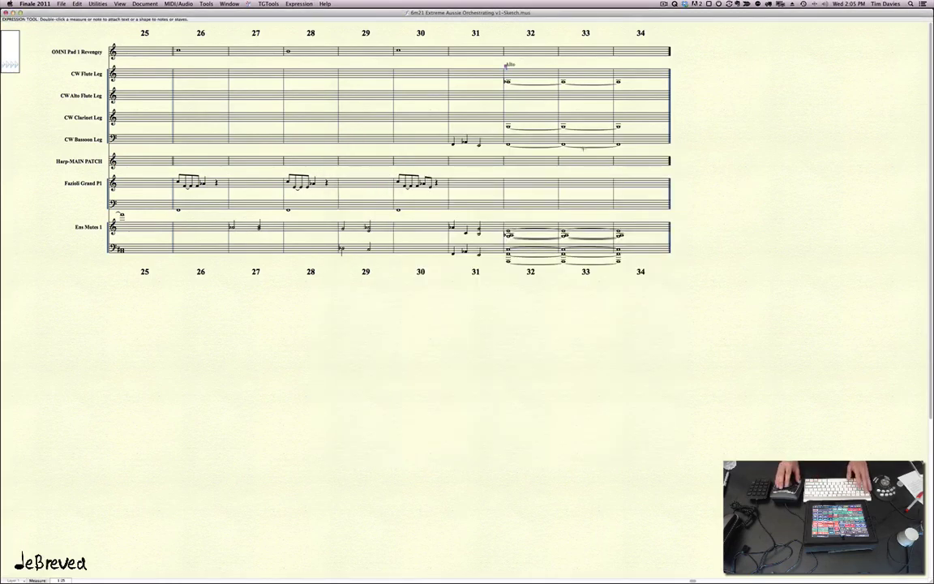
pyautogui.press('Escape')
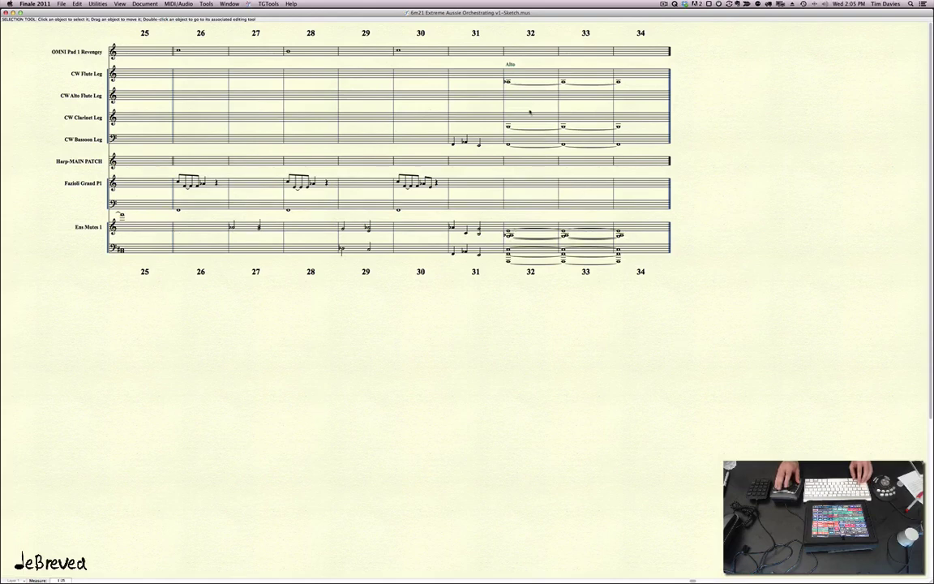
# Delete the emptied CW Alto Flute Leg staff from the whole score
pyautogui.click(531, 97)
pyautogui.hotkey('shift', 'End')
pyautogui.hotkey('shift', 'Home')
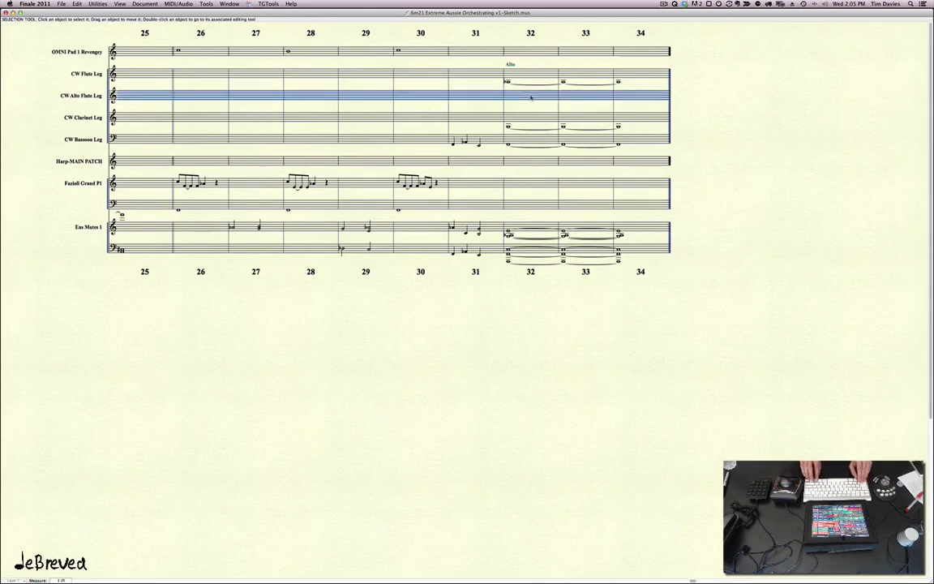
pyautogui.hscroll(-15, 520, 99)
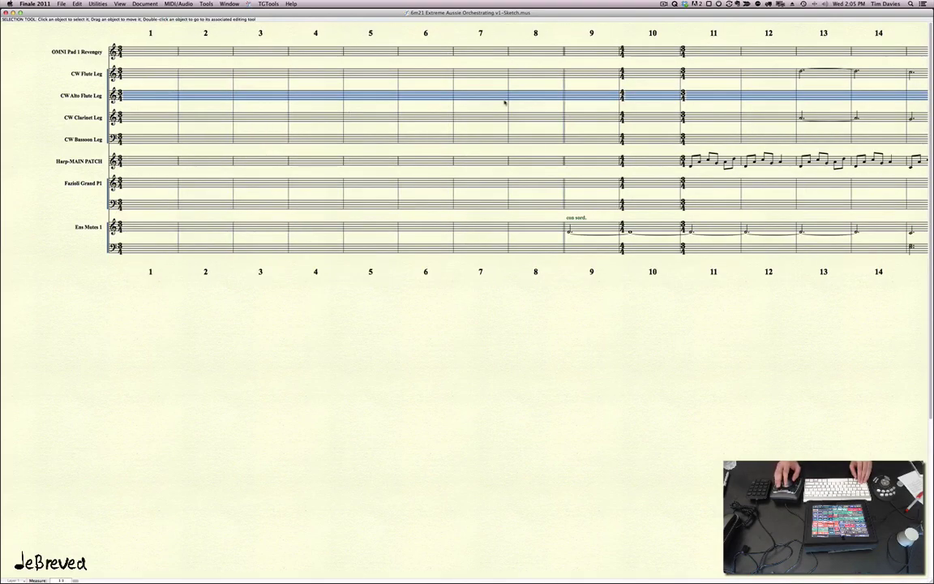
pyautogui.press('Delete')
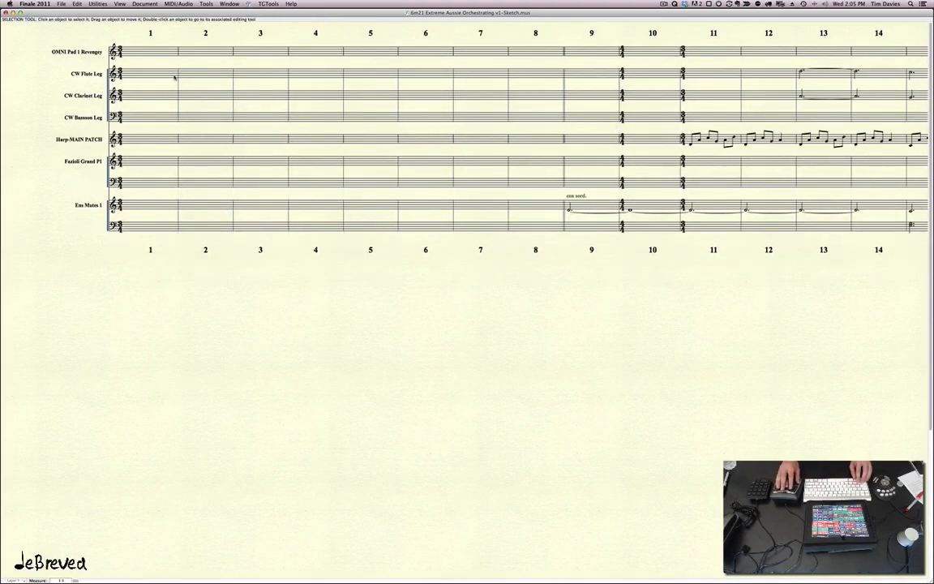
# In measure 26 of the Fazioli Grand P1 treble staff, replace the two tied eighth notes with a single quarter note using Speedy Entry
pyautogui.hscroll(15, 171, 104)
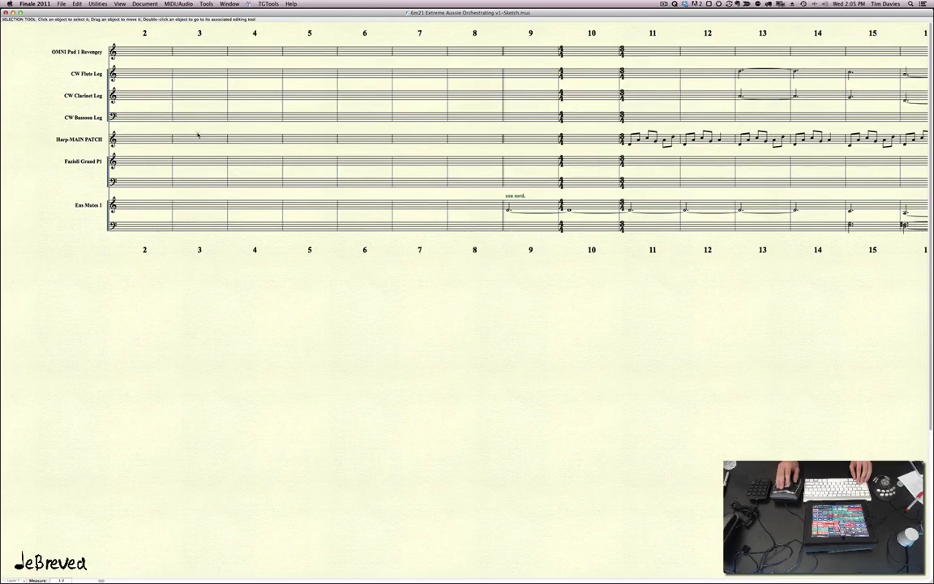
pyautogui.hscroll(12, 231, 150)
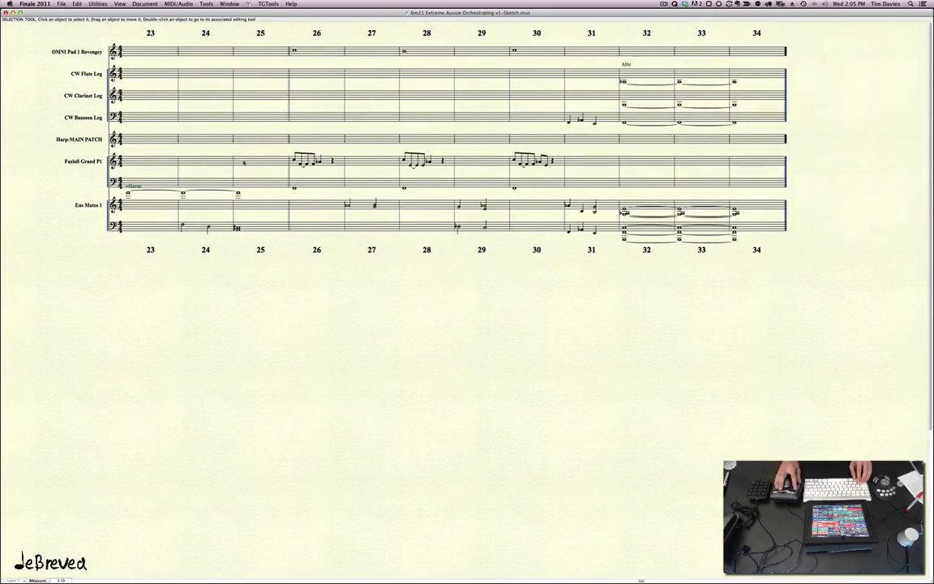
pyautogui.hotkey('ctrl', 's')
pyautogui.click(301, 161)
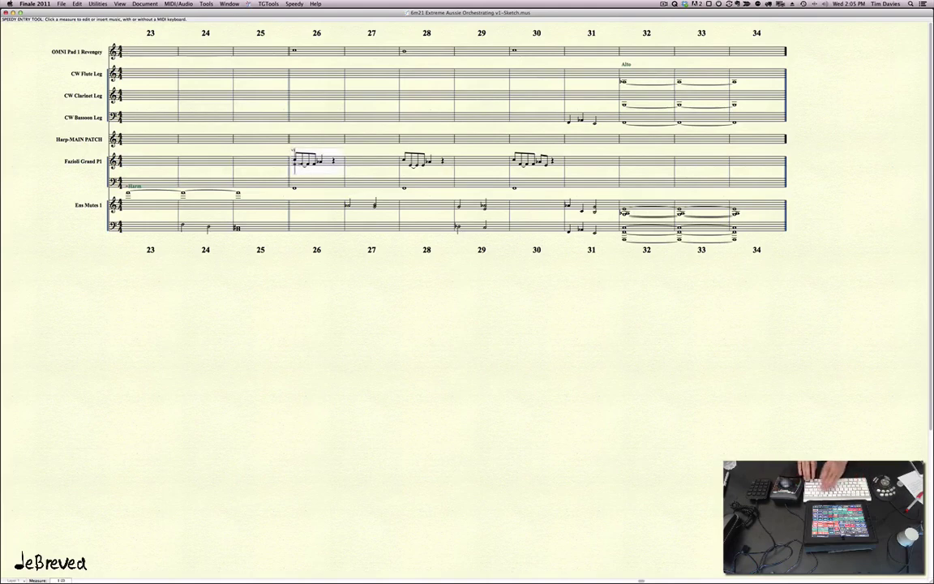
pyautogui.press('Right')
pyautogui.press('Right')
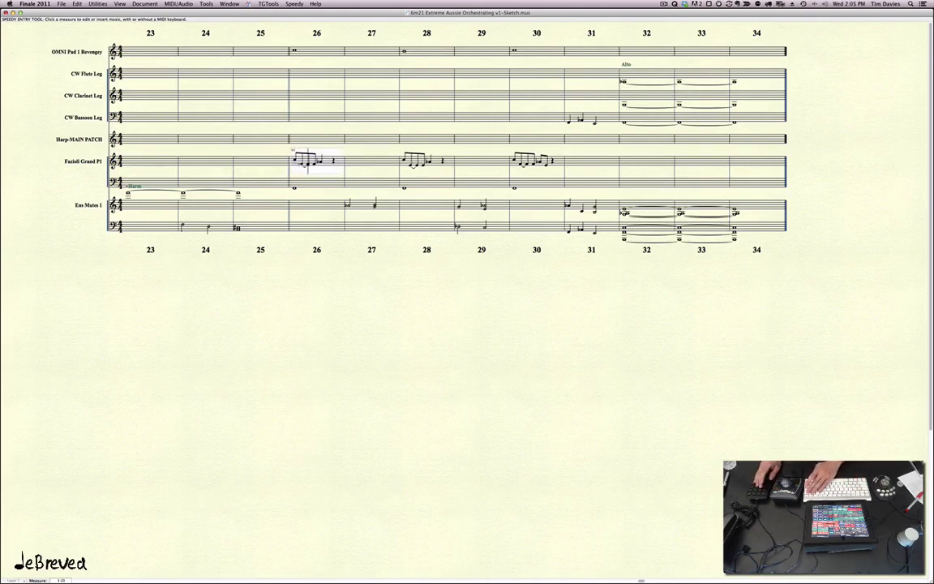
pyautogui.press('Left')
pyautogui.press('Delete')
pyautogui.press('5')
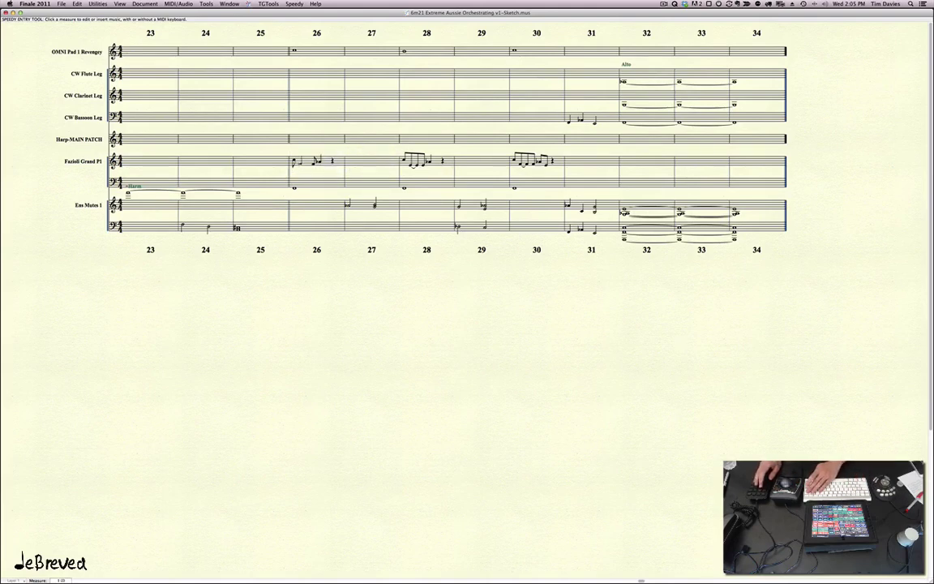
# Remove the closing quarter rest from the piano treble's measure 26 and lengthen the last note to fill the bar
pyautogui.press('Left')
pyautogui.press('Left')
pyautogui.press('Delete')
pyautogui.press('Left')
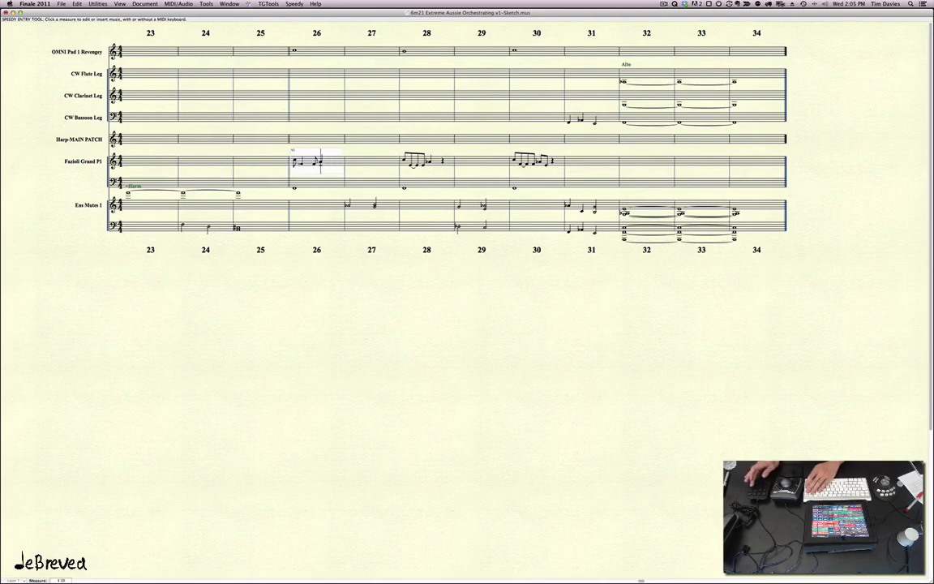
pyautogui.press('Right')
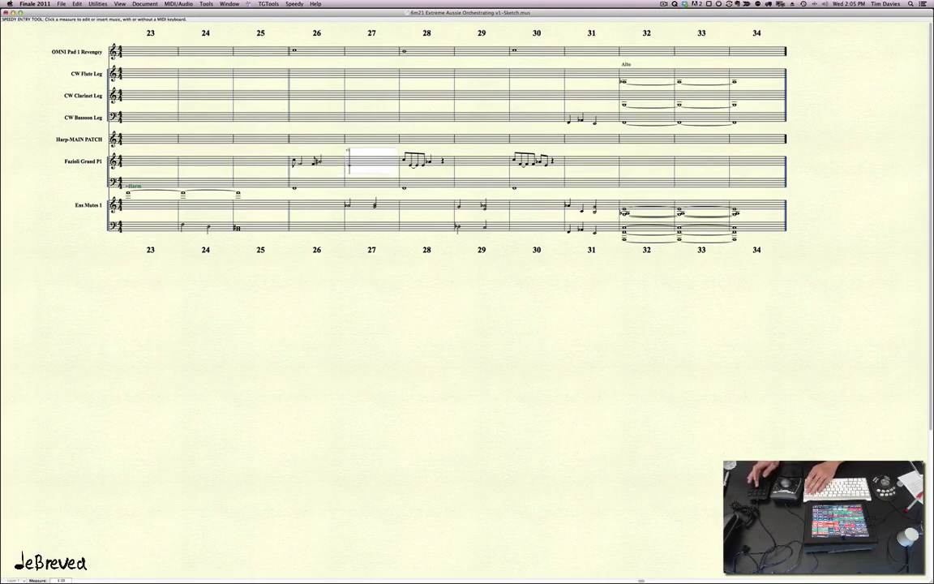
pyautogui.press('Right')
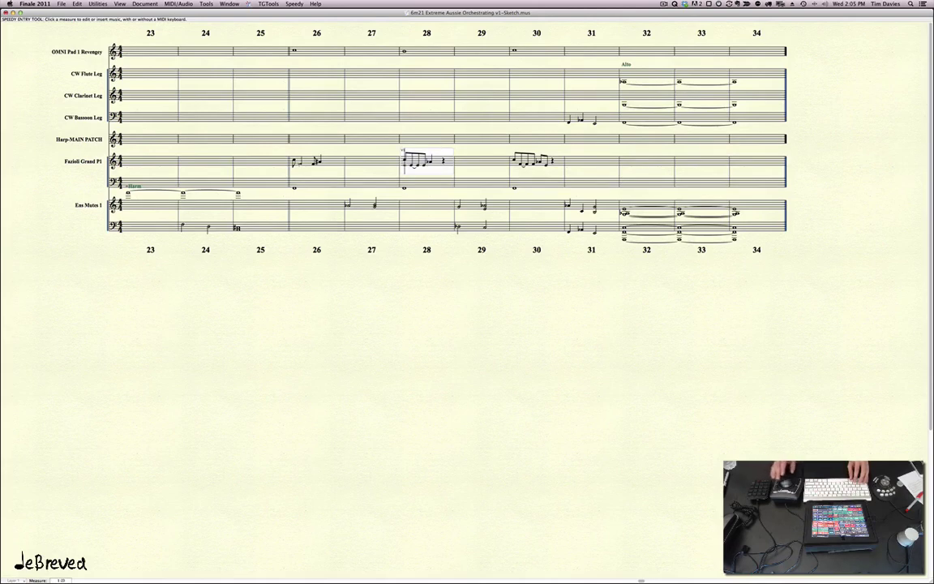
pyautogui.press('Left')
pyautogui.press('Left')
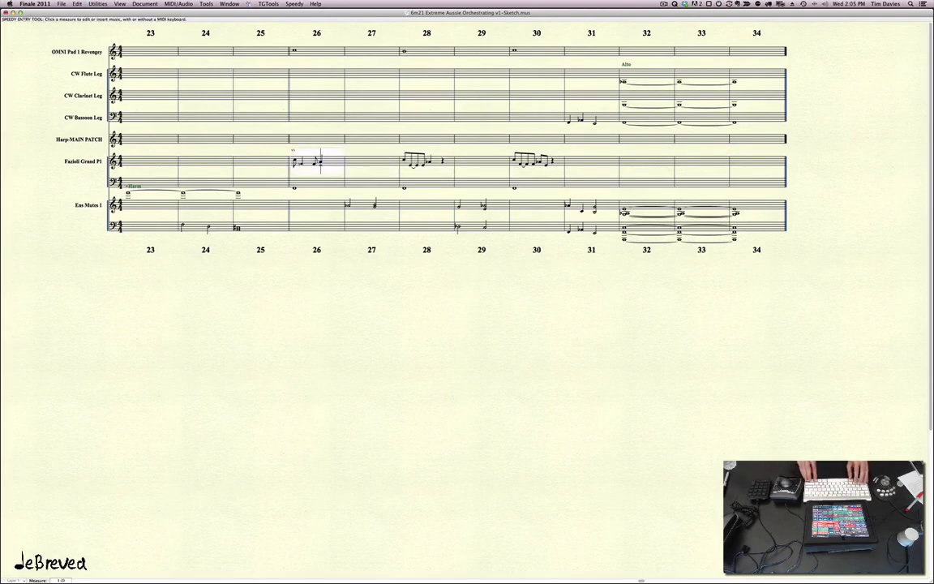
# Simplify the piano treble's measure 28 the same way, merging the tied eighths into a quarter note and replacing the closing rest with a longer last note
pyautogui.press('Right')
pyautogui.press('Right')
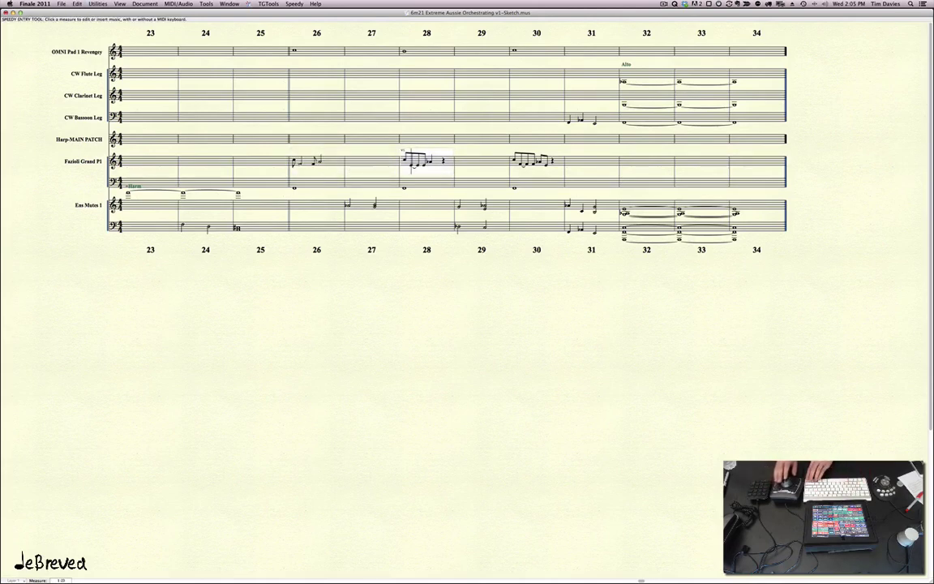
pyautogui.press('Right')
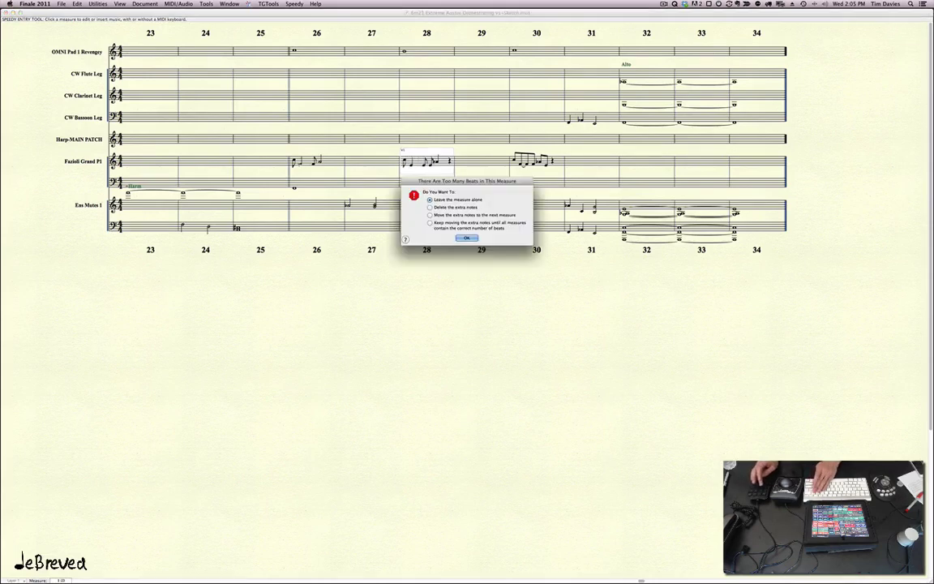
pyautogui.press('Return')
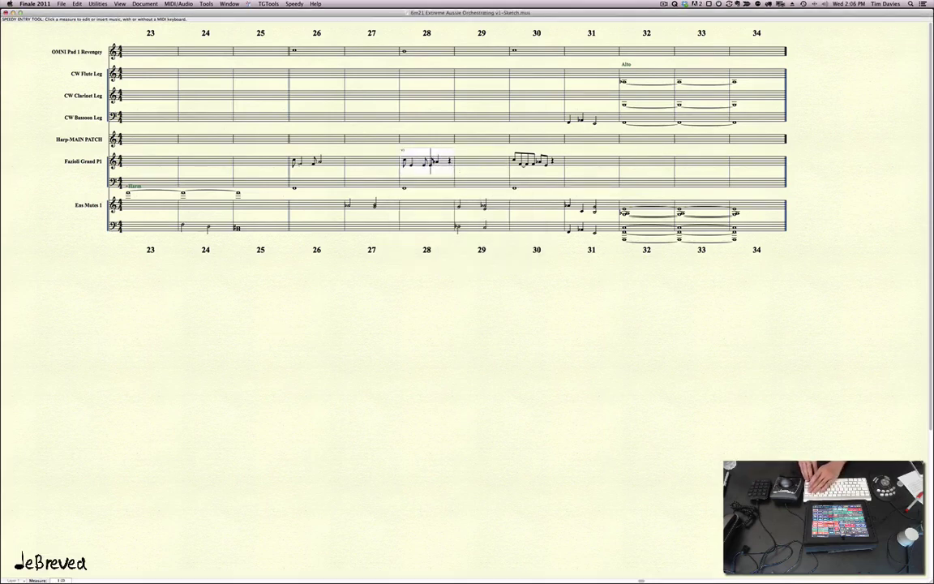
pyautogui.press('Left')
pyautogui.press('Delete')
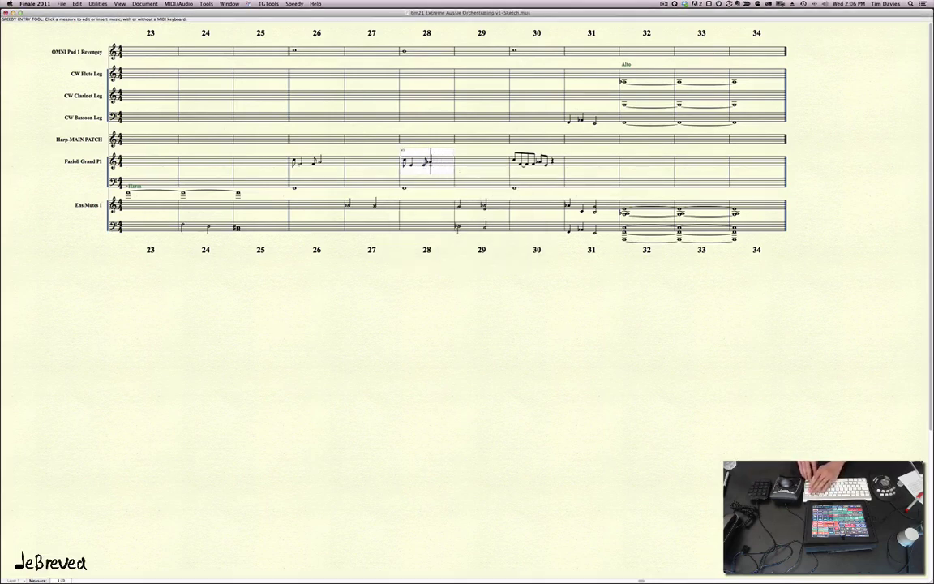
pyautogui.press('Right')
pyautogui.press('Right')
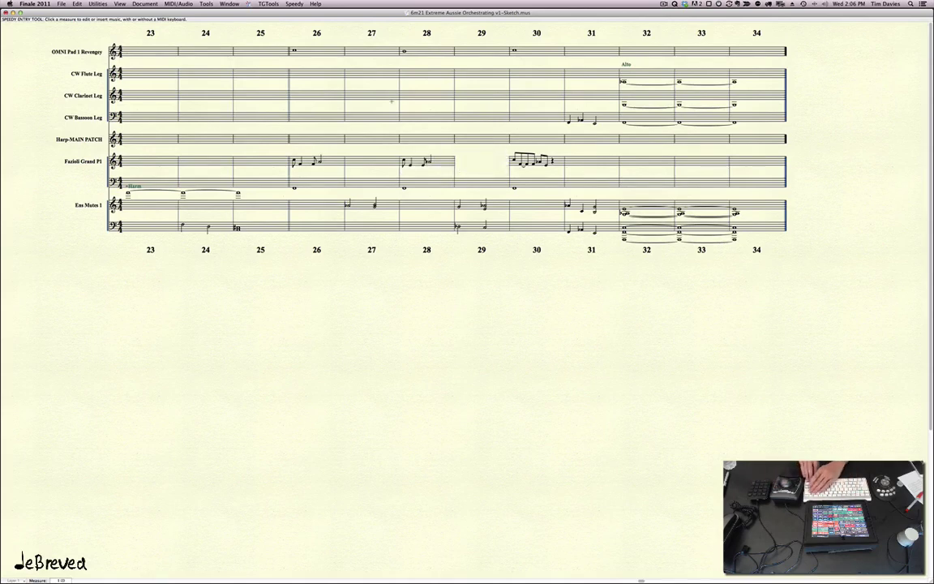
# Merge the tied eighths in the piano treble's measure 30, make the last note a dotted quarter in place of the rest, and save the score
pyautogui.press('5')
pyautogui.press('Delete')
pyautogui.press(']')
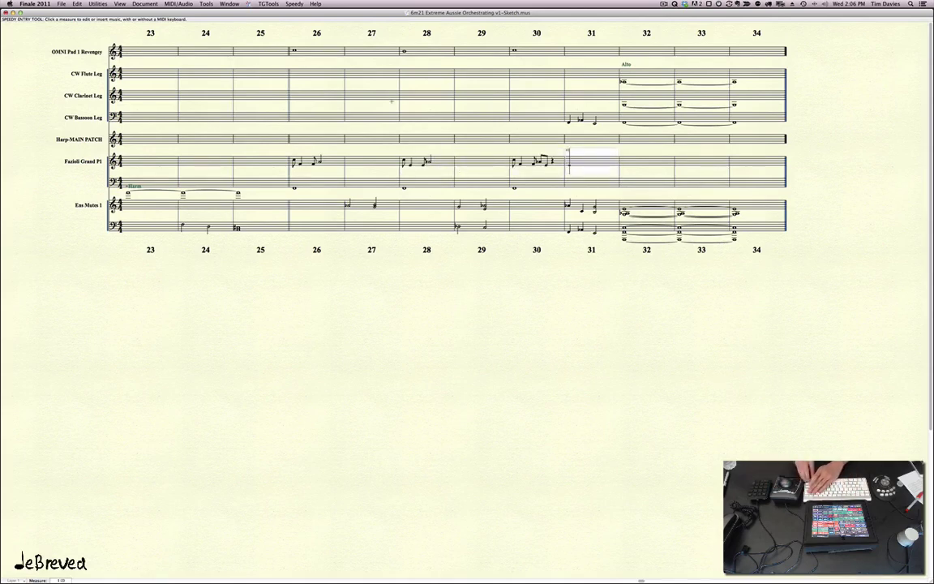
pyautogui.press('Left')
pyautogui.press('Delete')
pyautogui.press('Left')
pyautogui.press('5')
pyautogui.press('.')
pyautogui.press(']')
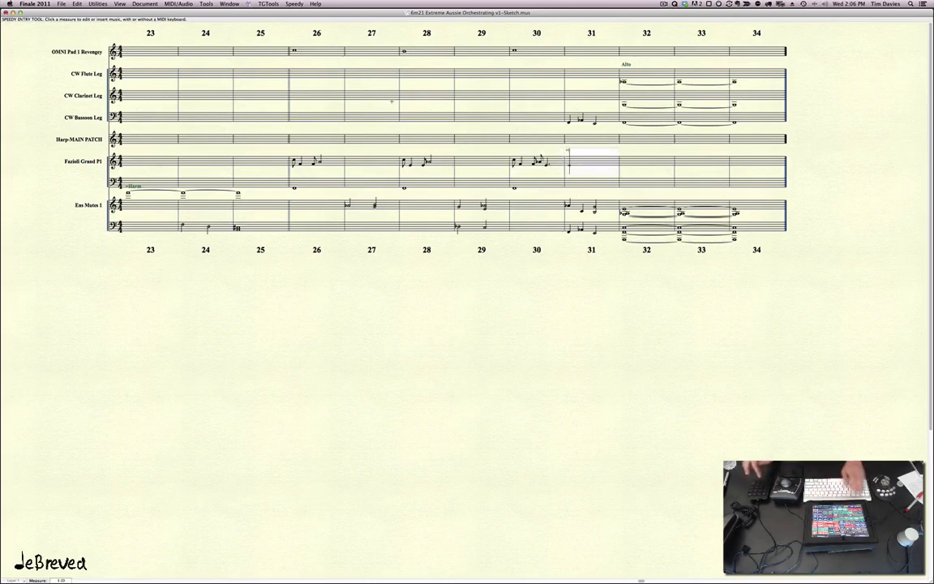
pyautogui.press('0')
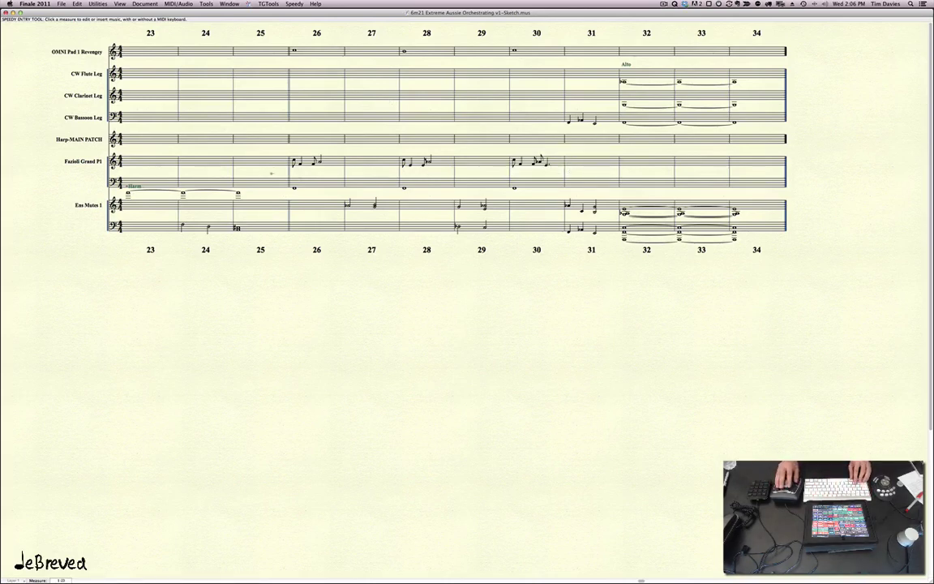
pyautogui.press('super+s')
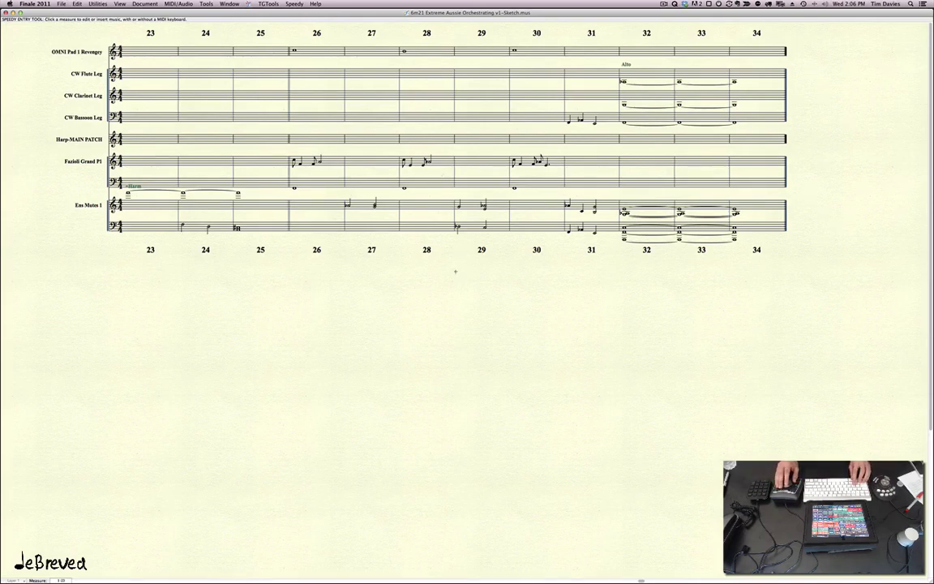
# Look over measures 1–20 of the condensed score, switching briefly to Digital Performer and back to Finale
pyautogui.hscroll(-15, 455, 271)
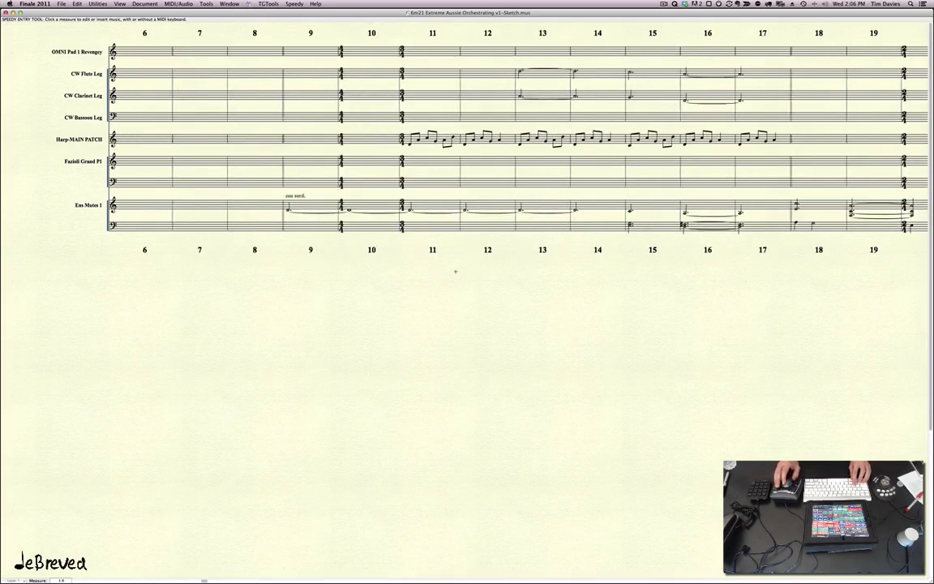
pyautogui.hscroll(-4, 454, 269)
pyautogui.hscroll(2, 366, 272)
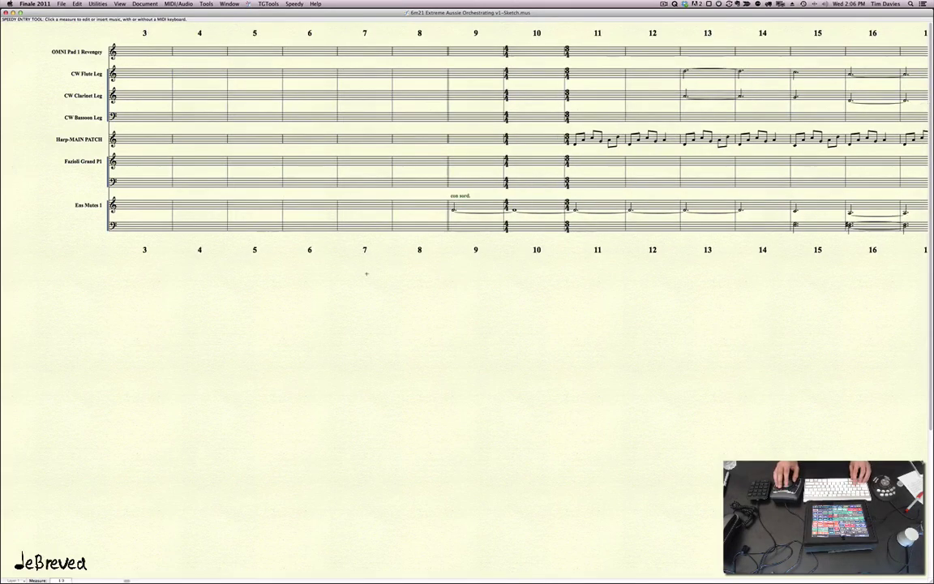
pyautogui.hscroll(4, 367, 273)
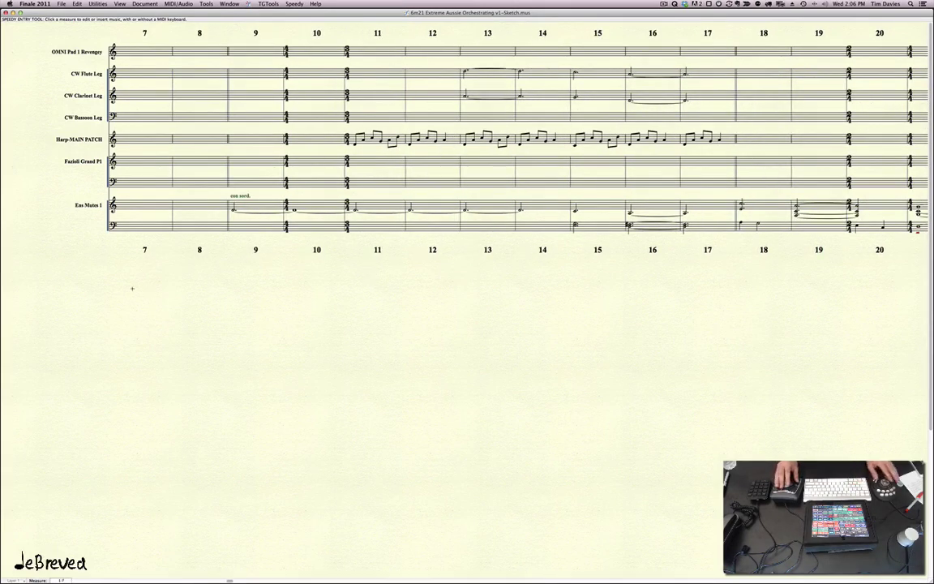
pyautogui.click(0, 294)
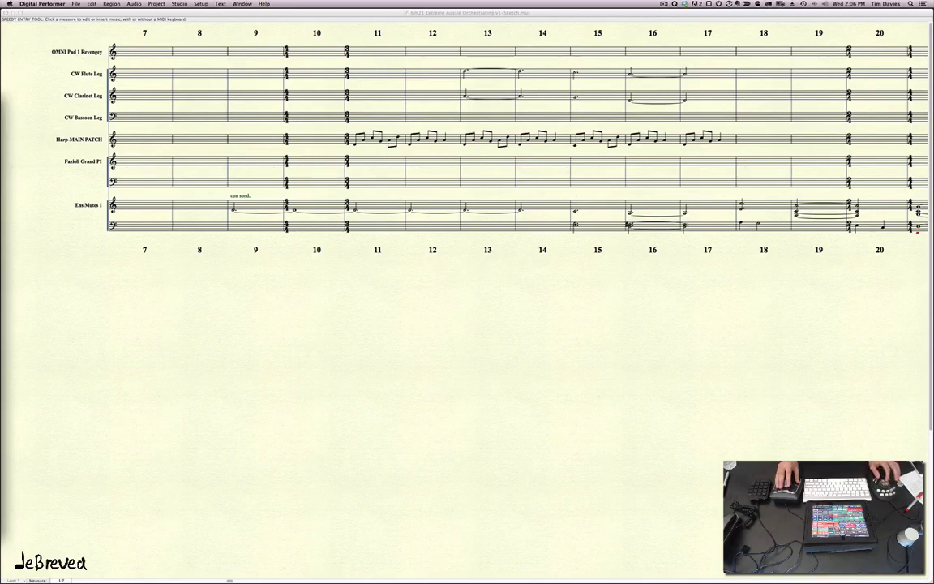
pyautogui.click(265, 290)
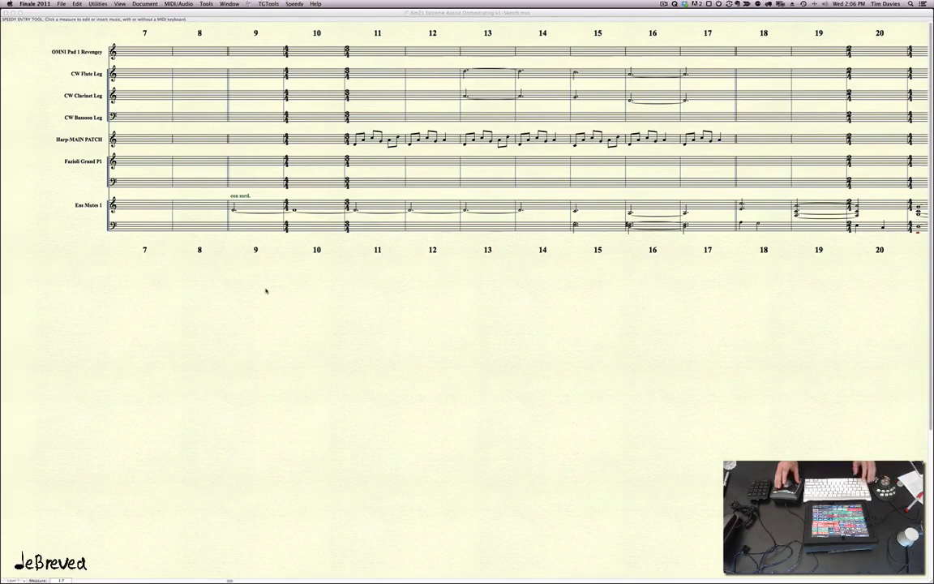
pyautogui.hscroll(-5, 258, 245)
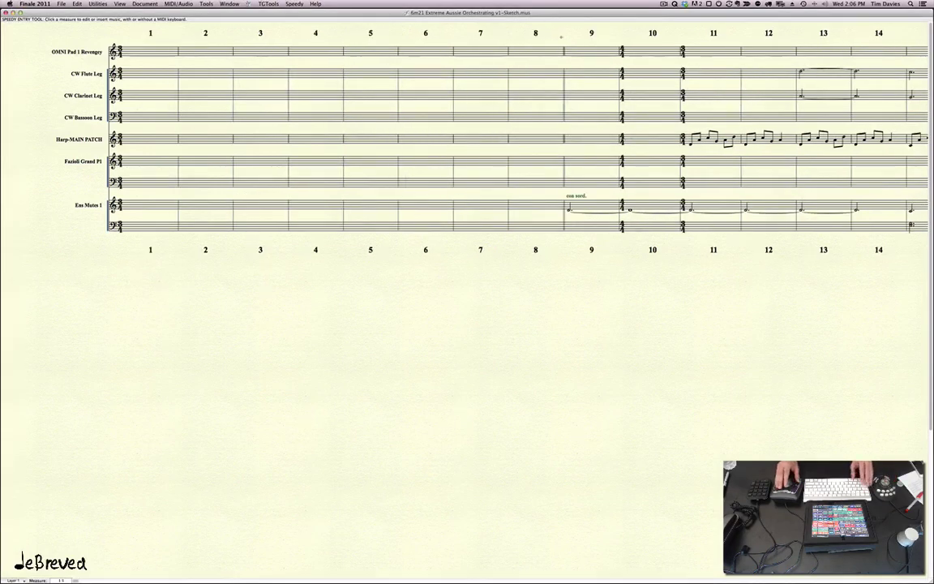
# Add a quarter-note = 73 tempo mark above measure 9 by duplicating and editing the existing XXX tempo mark
pyautogui.press('Escape')
pyautogui.press('super+grave')
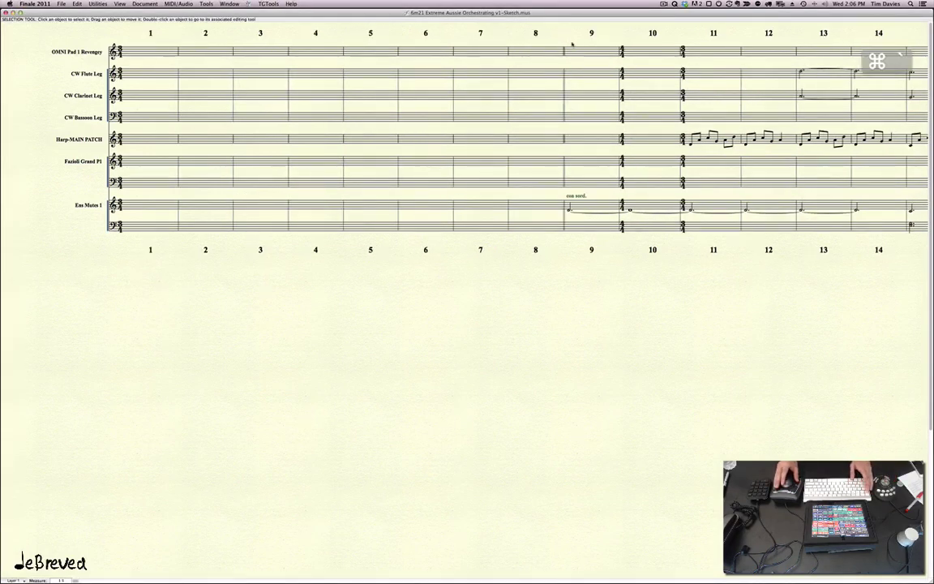
pyautogui.doubleClick(572, 45)
pyautogui.click(359, 163)
pyautogui.click(432, 418)
pyautogui.click(401, 419)
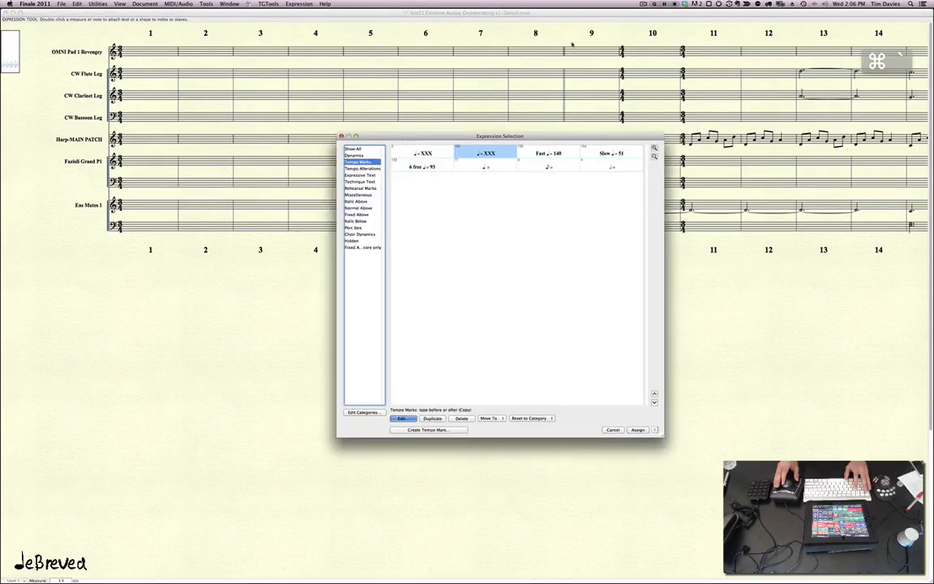
pyautogui.click(488, 194)
pyautogui.hotkey('alt', 'shift', 'Left')
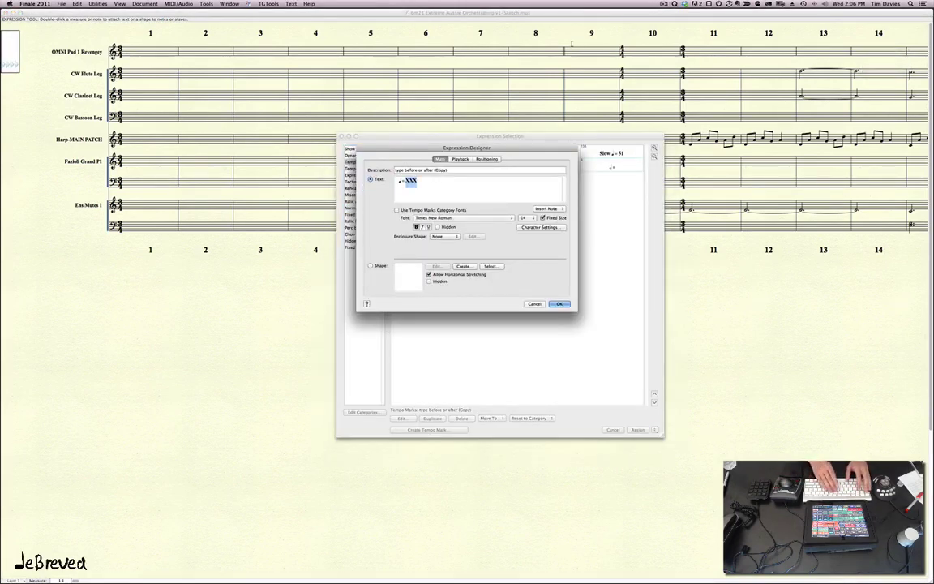
pyautogui.write('73')
pyautogui.press('Return')
pyautogui.press('Return')
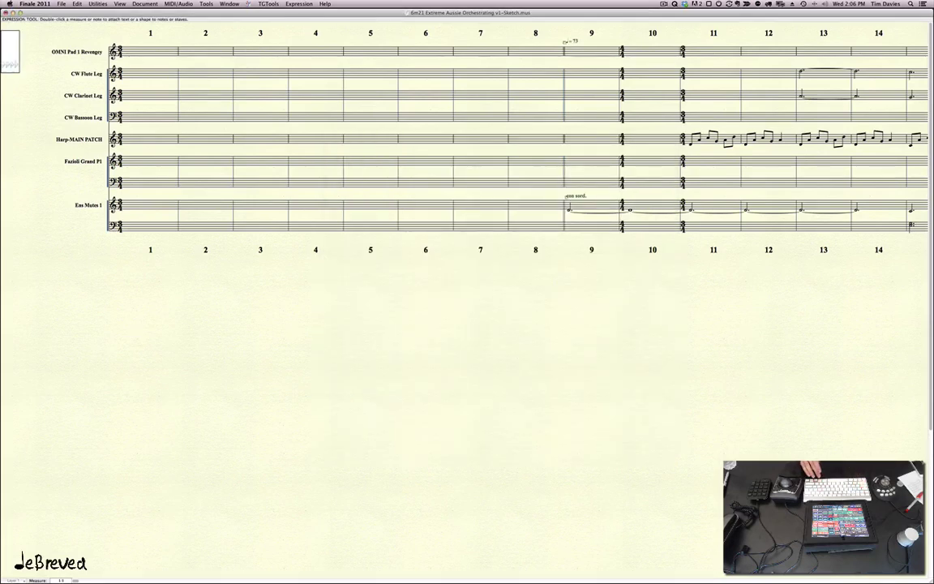
# Switch briefly to Digital Performer and back to Finale, and add a Fixed Above expression reading -1 above measure 21
pyautogui.hscroll(10, 564, 146)
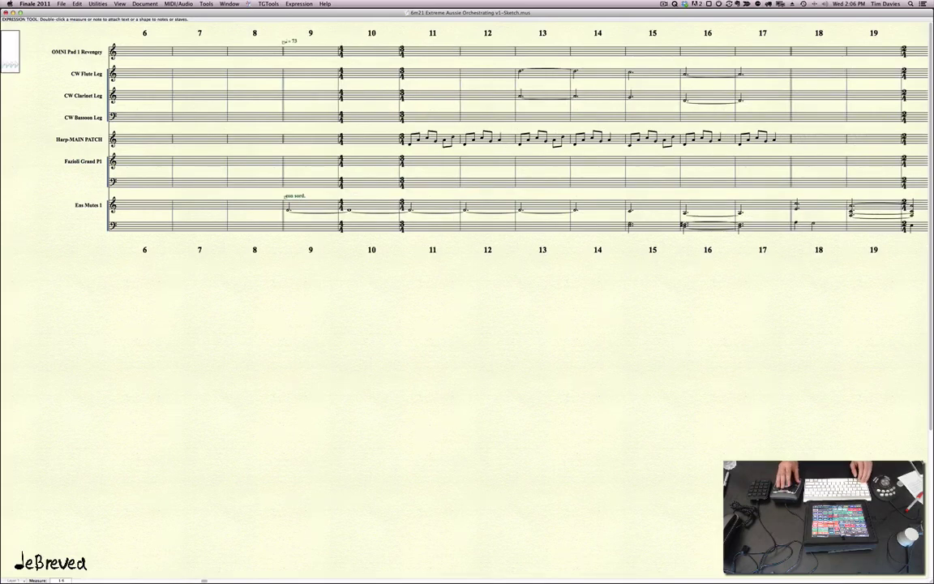
pyautogui.press('super+Tab')
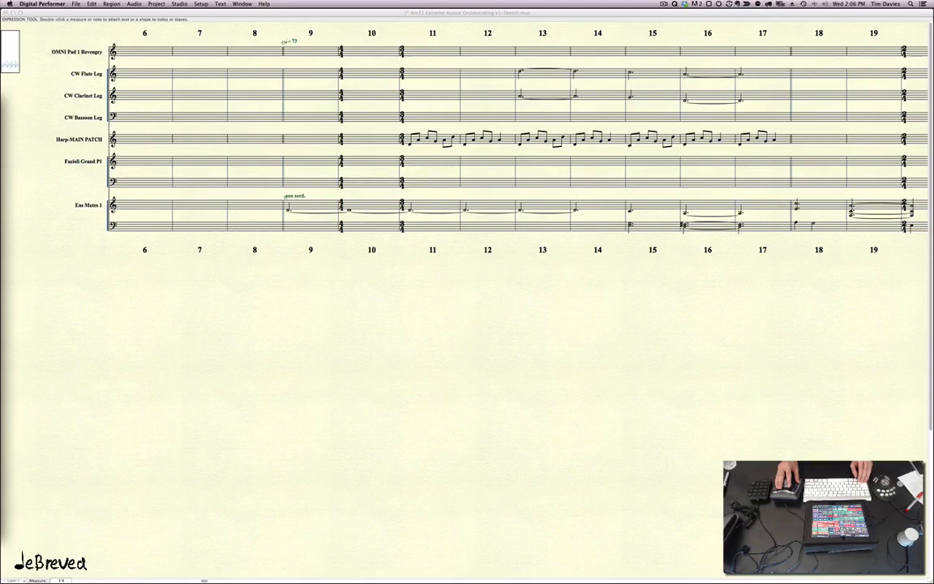
pyautogui.hscroll(10, 361, 224)
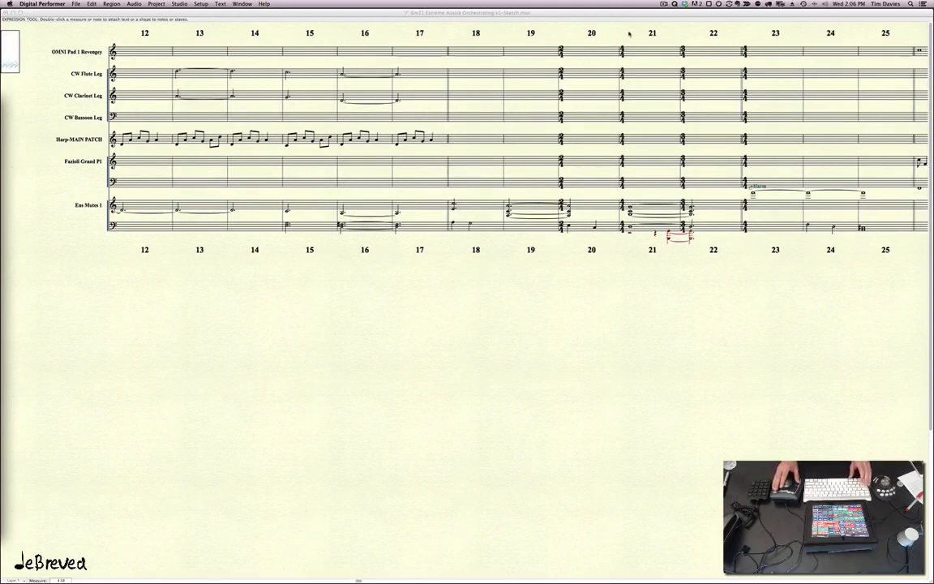
pyautogui.press('super+Tab')
pyautogui.press('super+grave')
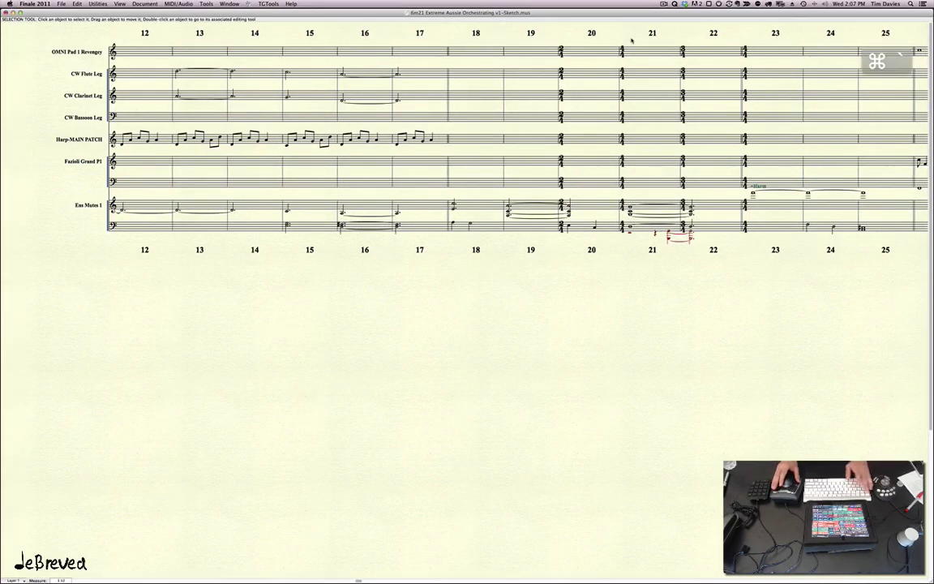
pyautogui.press('Return')
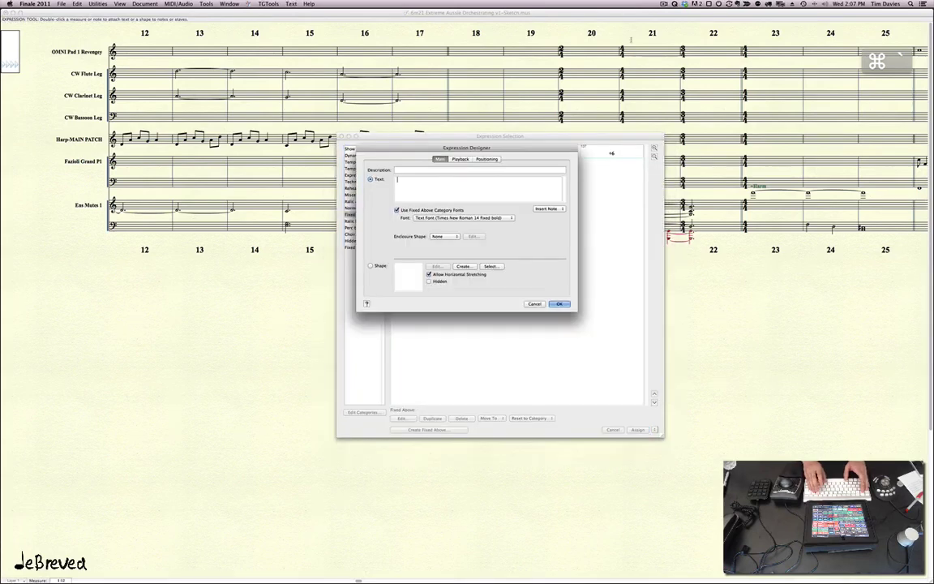
pyautogui.write('-1')
pyautogui.press('Return')
pyautogui.press('Return')
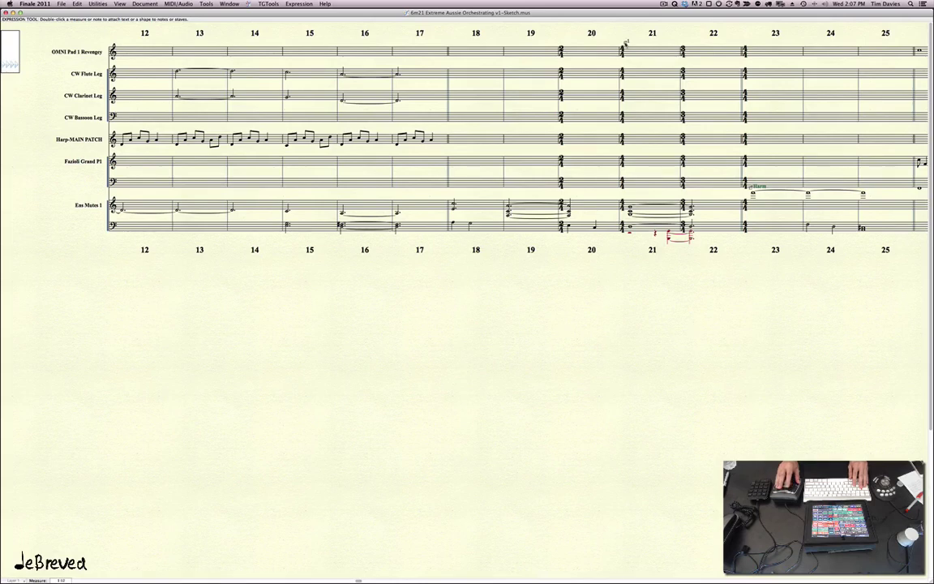
# Create a Fixed Above expression reading -2 and place it above measure 24 on the top staff
pyautogui.hscroll(3, 513, 60)
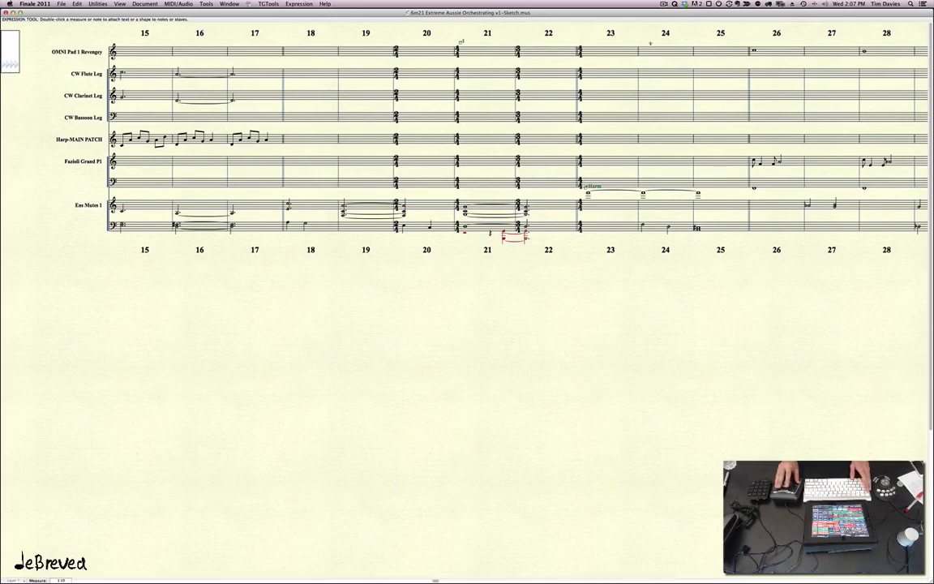
pyautogui.press('super+grave')
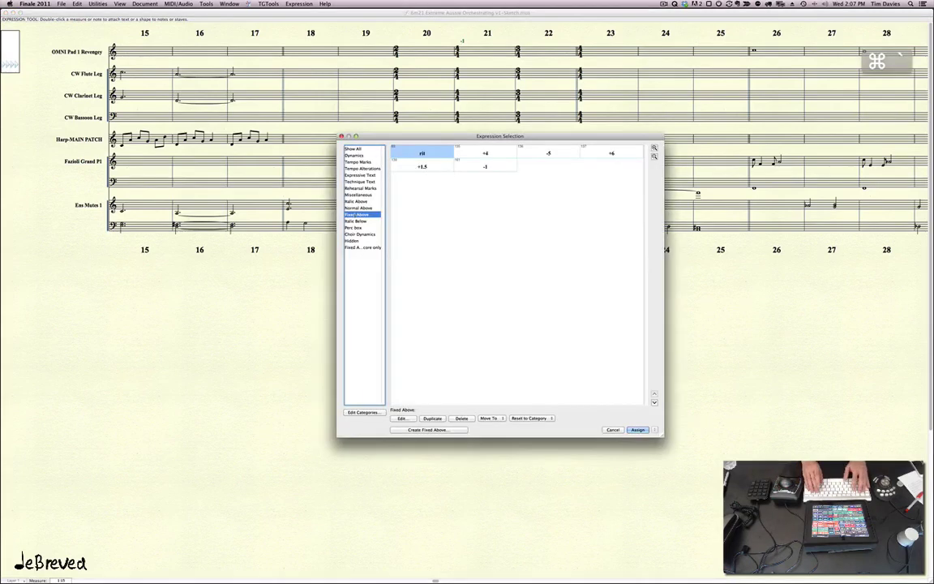
pyautogui.click(429, 430)
pyautogui.write('-2')
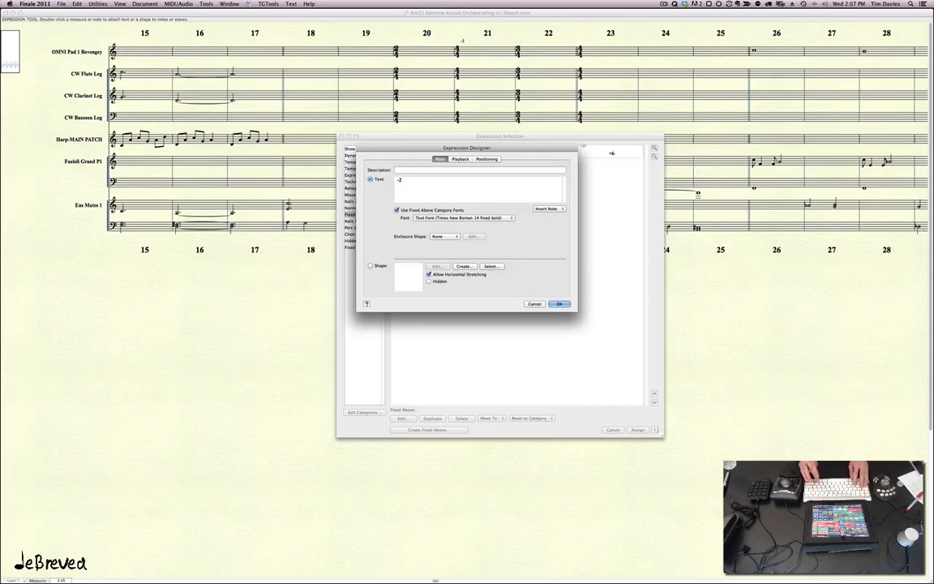
pyautogui.press('Return')
pyautogui.press('Return')
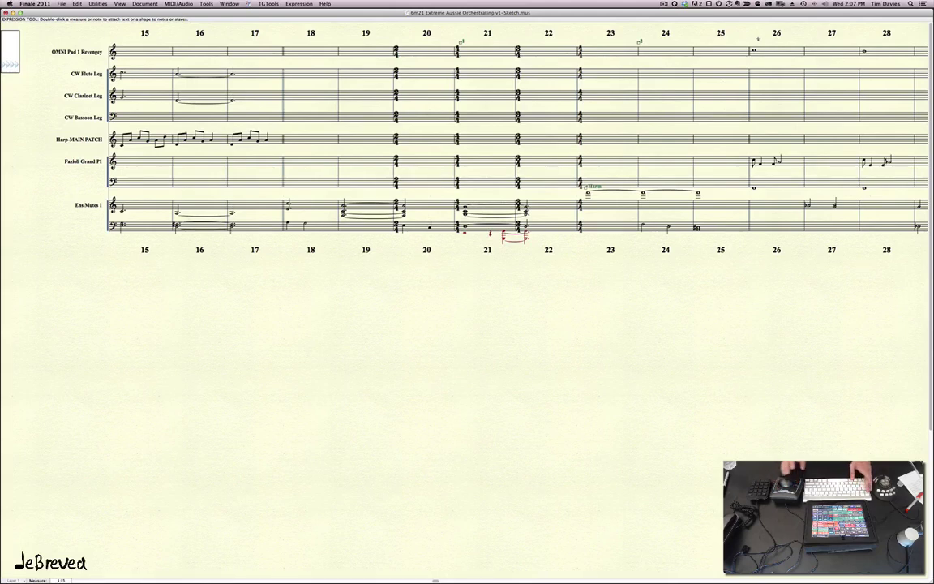
# Create a Fixed Above expression reading -1 and place it above measure 26 on the top staff
pyautogui.press('super+grave')
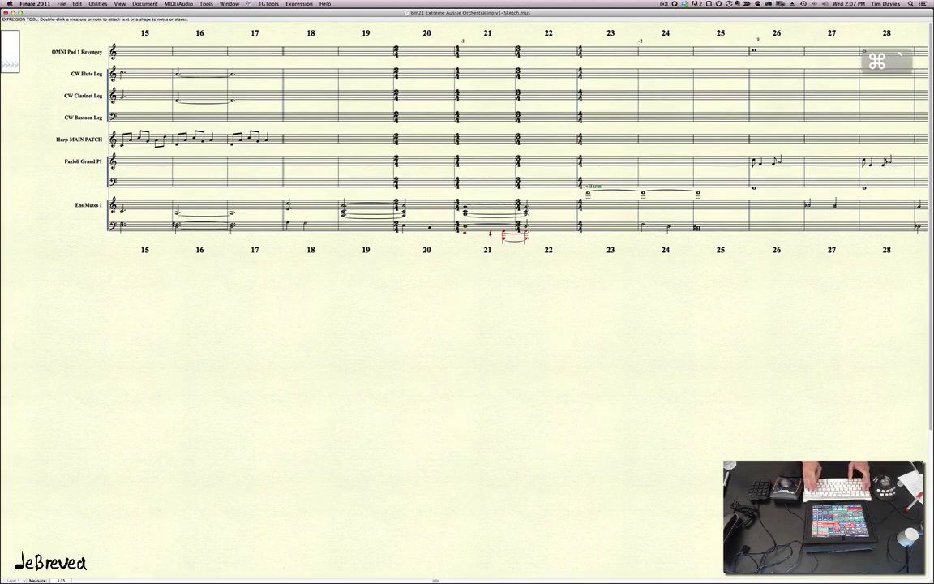
pyautogui.write('-1')
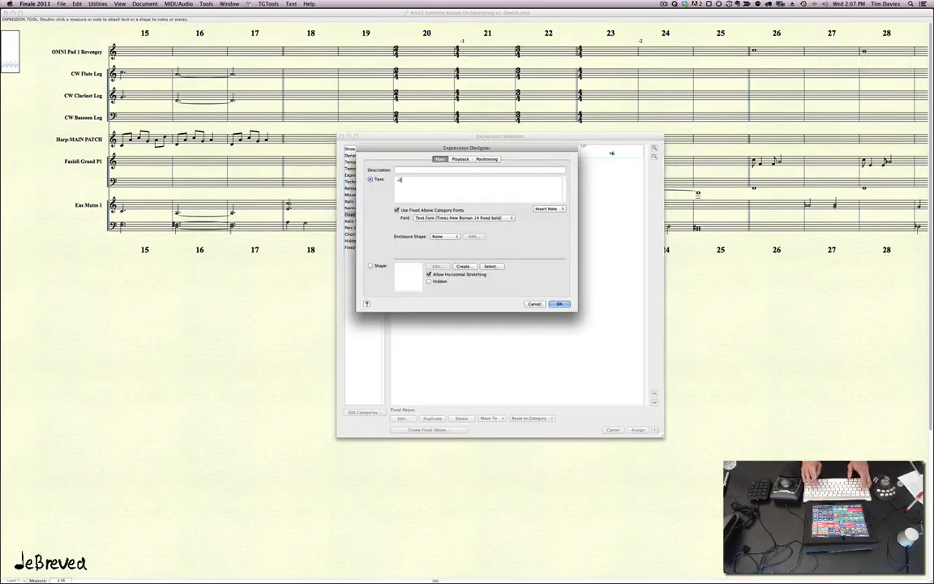
pyautogui.press('Return')
pyautogui.press('Return')
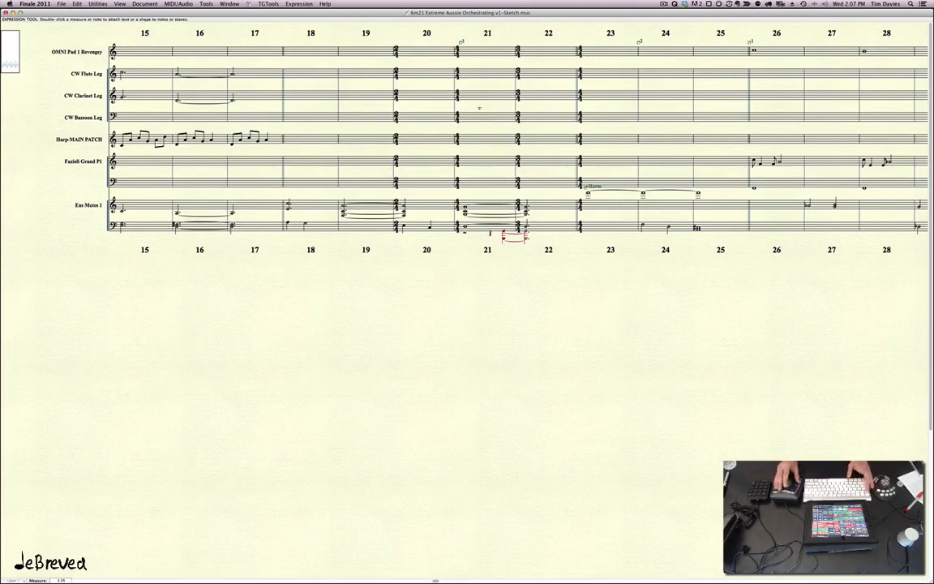
pyautogui.doubleClick(377, 57)
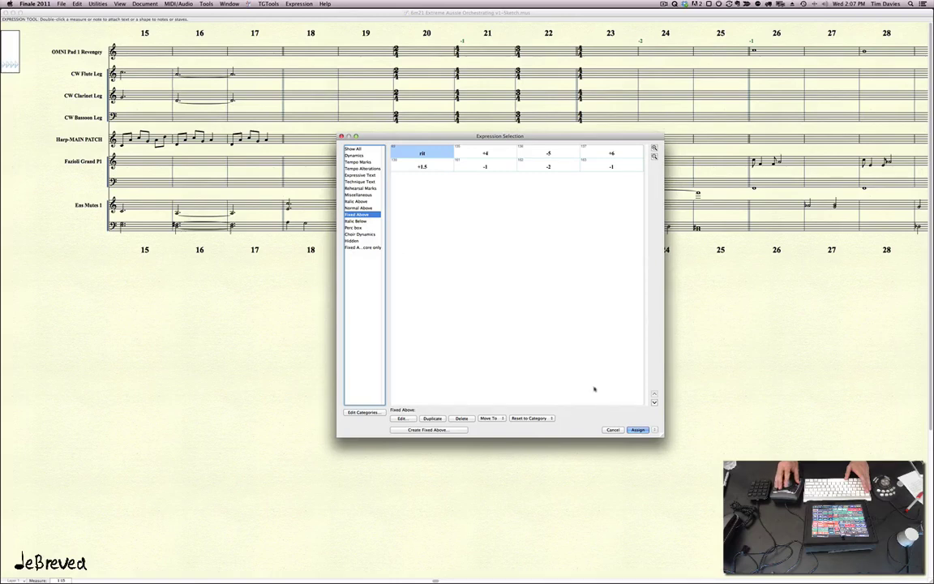
pyautogui.click(613, 429)
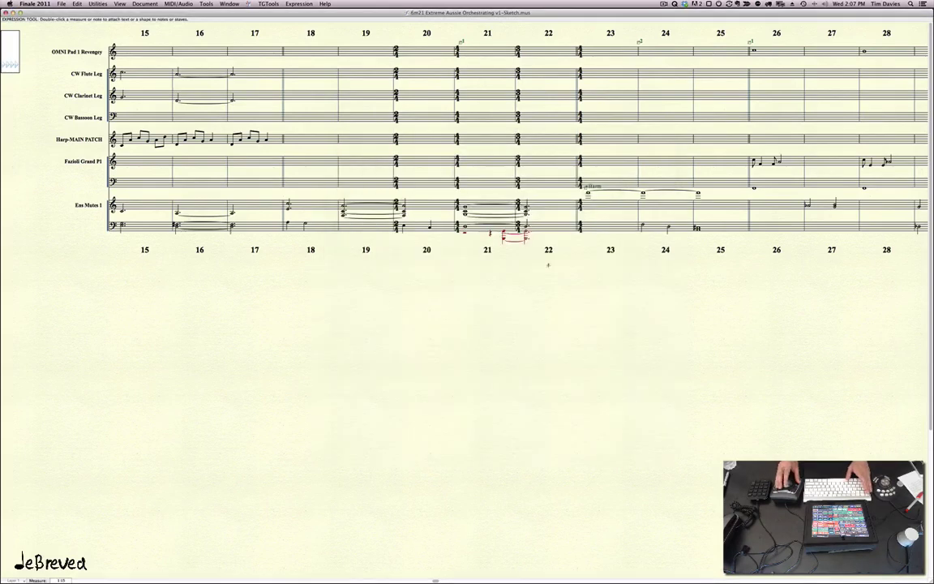
pyautogui.press('Escape')
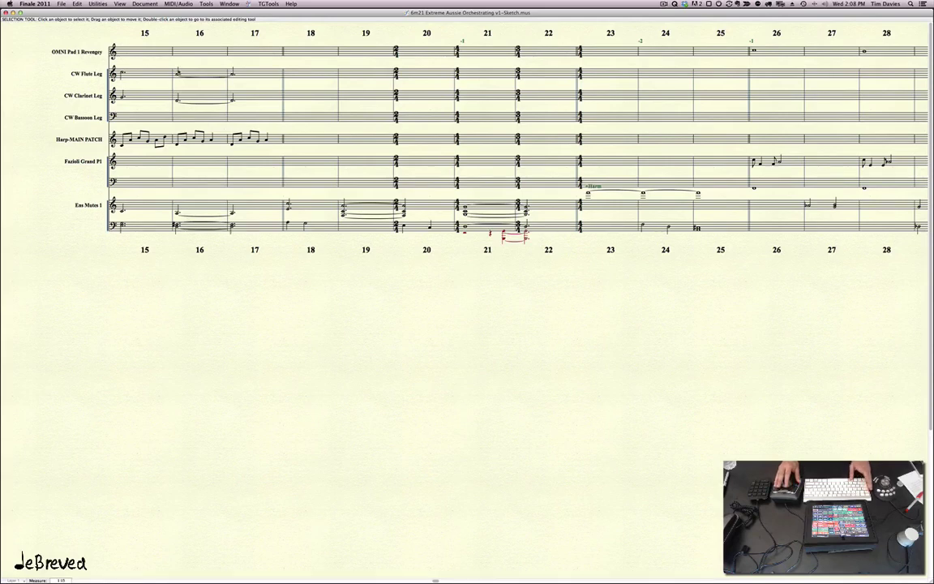
# Try out a new Normal Above expression with placeholder text on the flute's measure 16, and undo it
pyautogui.press('super+grave')
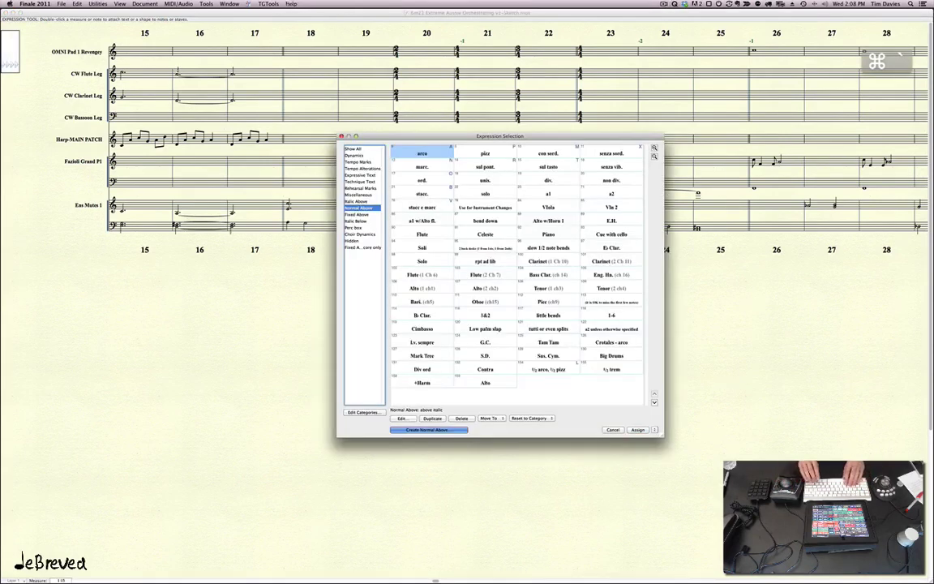
pyautogui.press('Return')
pyautogui.write('sdfdf')
pyautogui.press('Return')
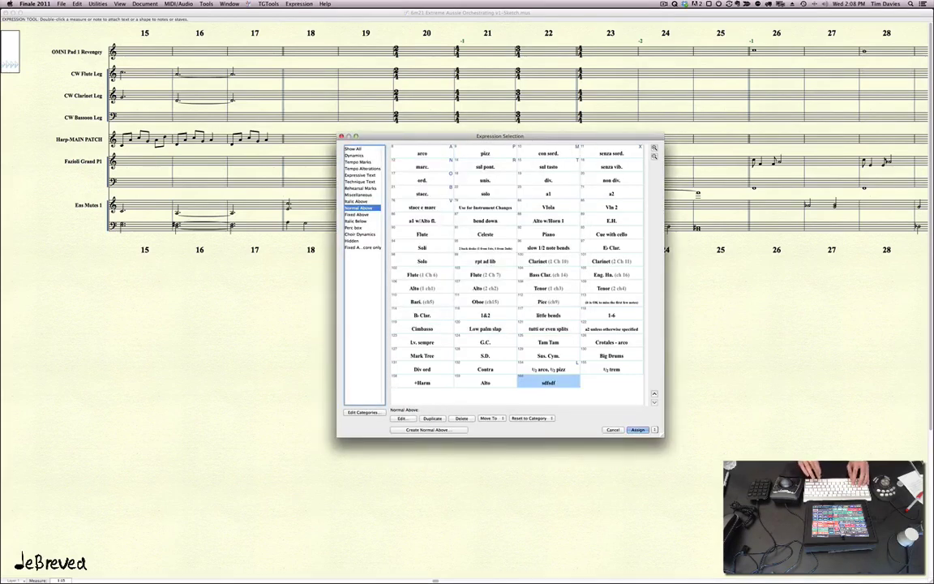
pyautogui.press('Return')
pyautogui.press('super+z')
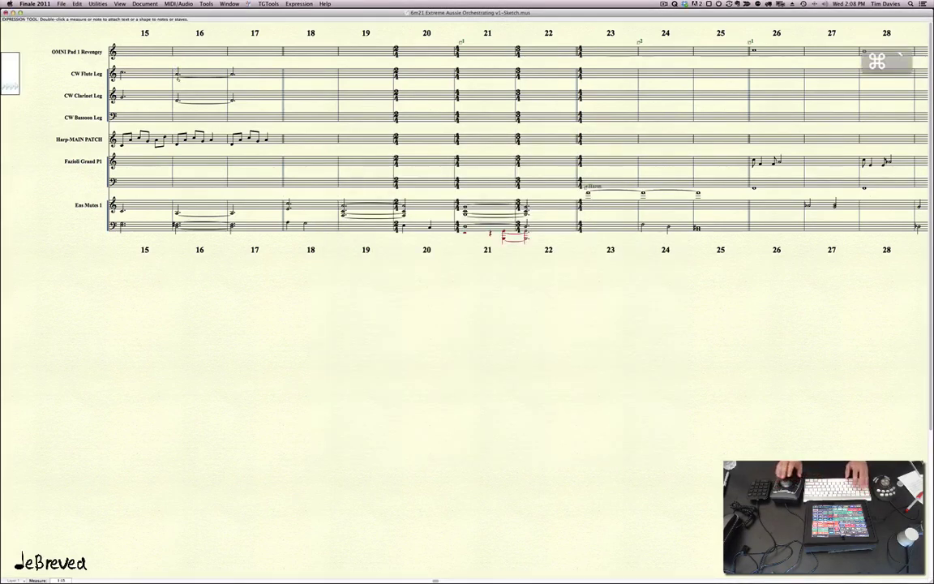
# Try out an Italic Below expression with placeholder text under the flute's measure 16, and undo it
pyautogui.press('super+e')
pyautogui.press('Return')
pyautogui.write('sdfdf')
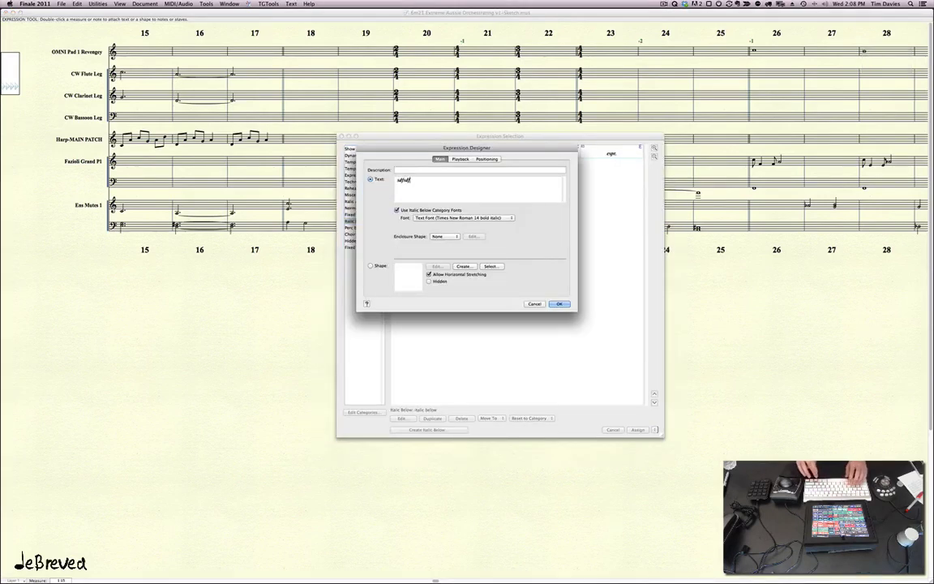
pyautogui.press('Return')
pyautogui.press('Return')
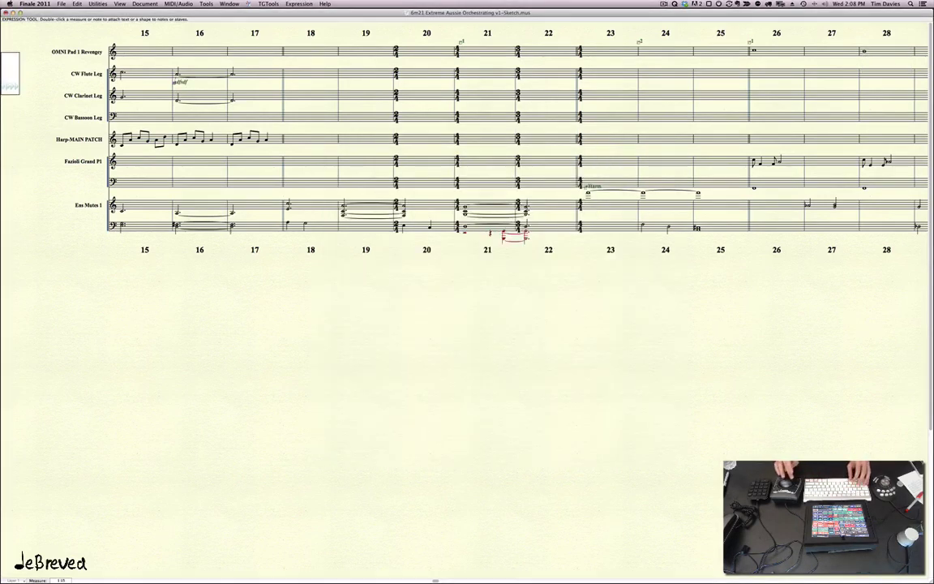
pyautogui.press('super+z')
# Save the score and look over measures 1–34 with the added tempo marks
pyautogui.press('super+s')
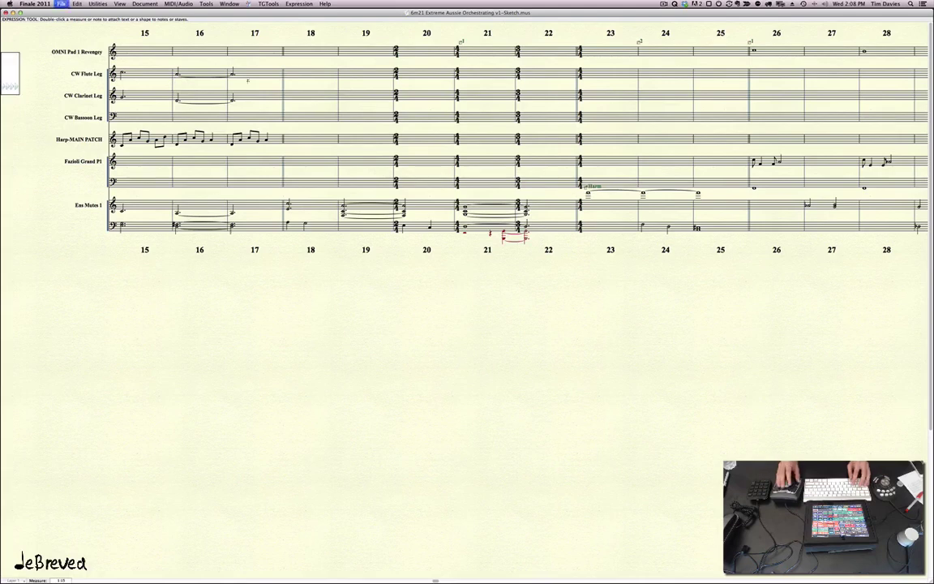
pyautogui.hscroll(2, 354, 90)
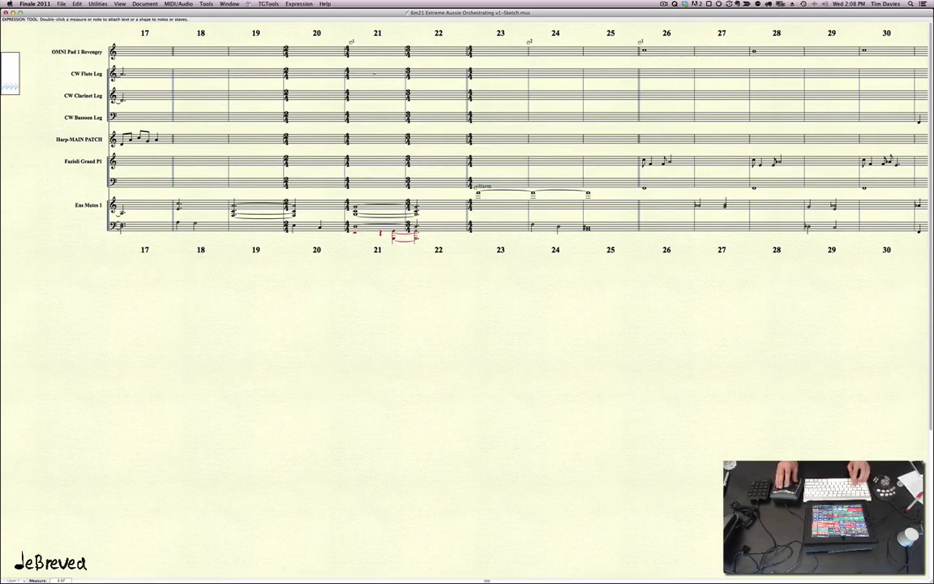
pyautogui.hscroll(-10, 519, 138)
pyautogui.hscroll(5, 389, 100)
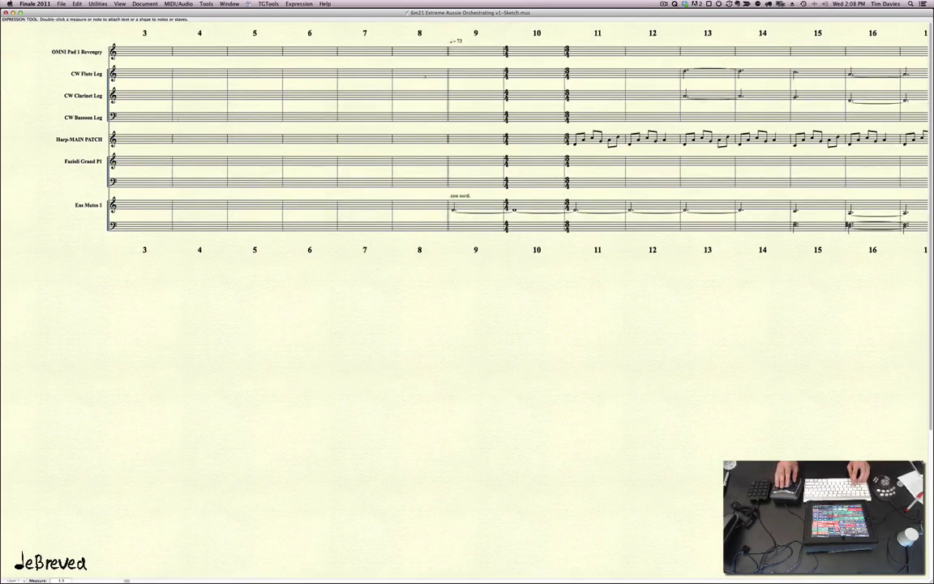
pyautogui.hscroll(6, 519, 137)
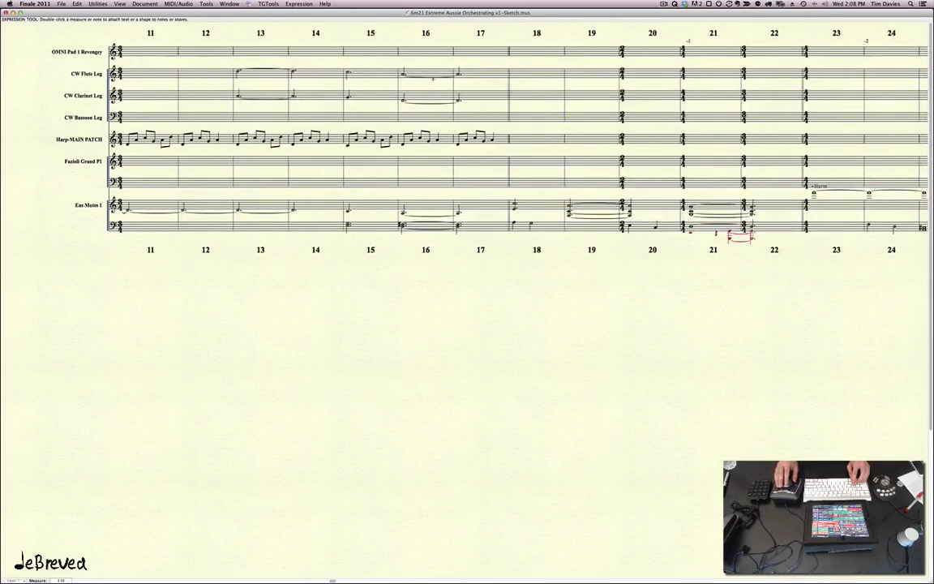
pyautogui.hscroll(2, 519, 138)
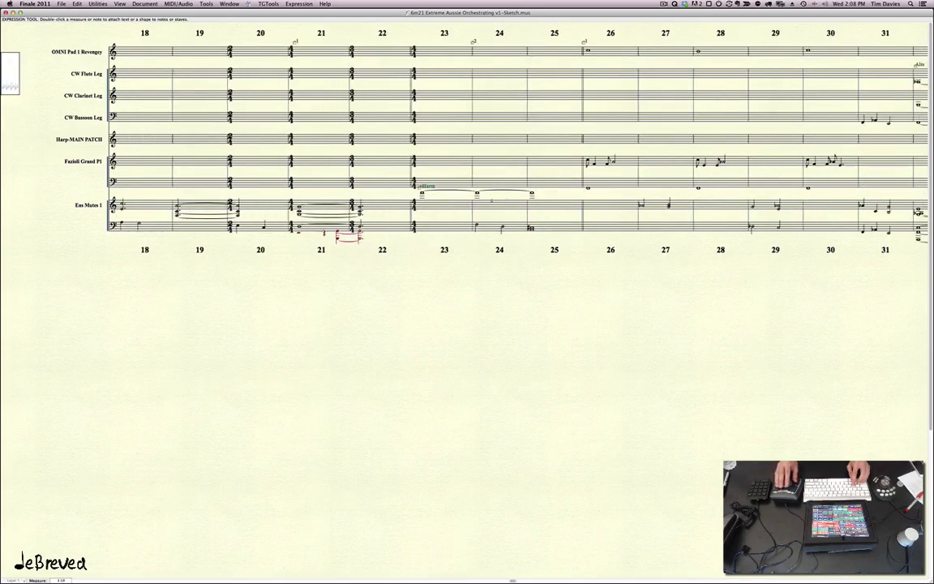
pyautogui.hscroll(5, 519, 138)
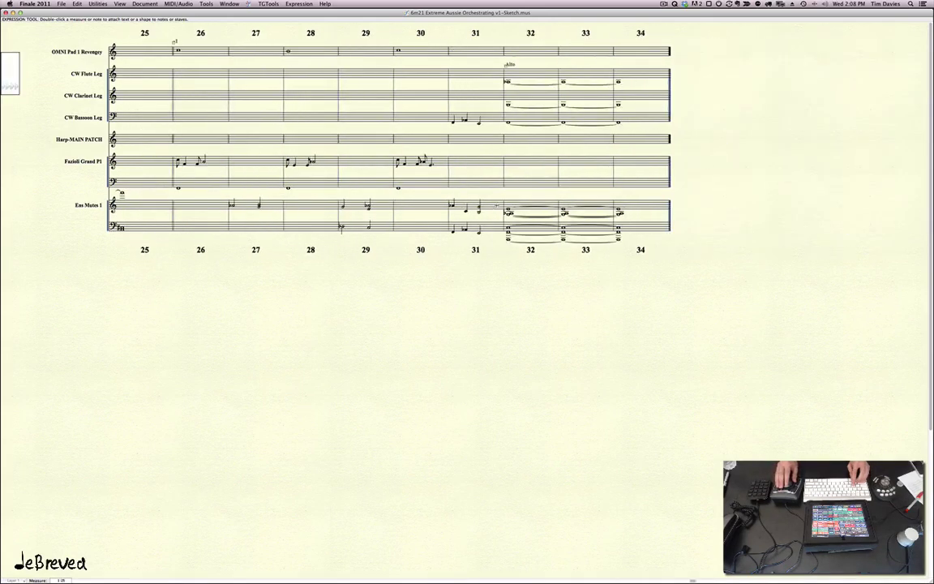
pyautogui.hscroll(-15, 406, 306)
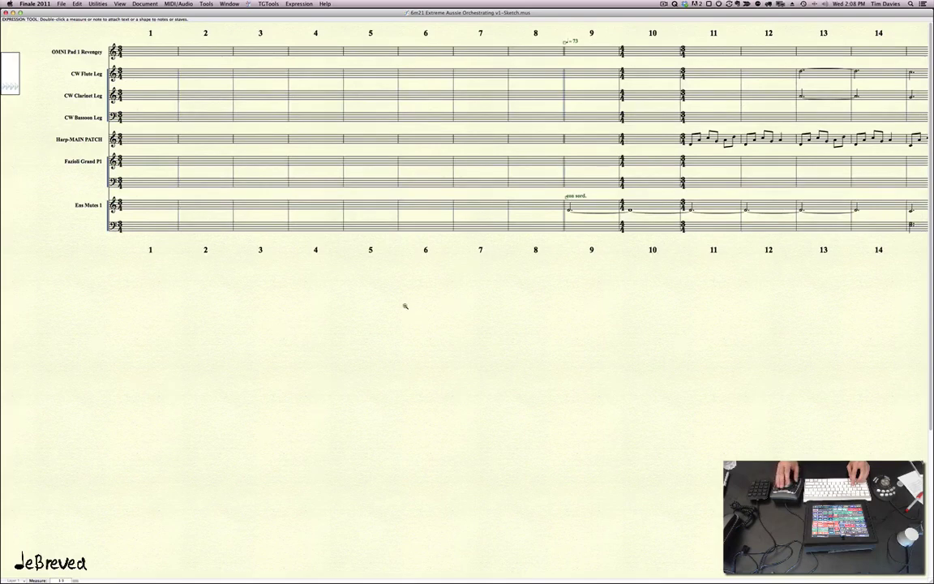
pyautogui.hscroll(5, 409, 302)
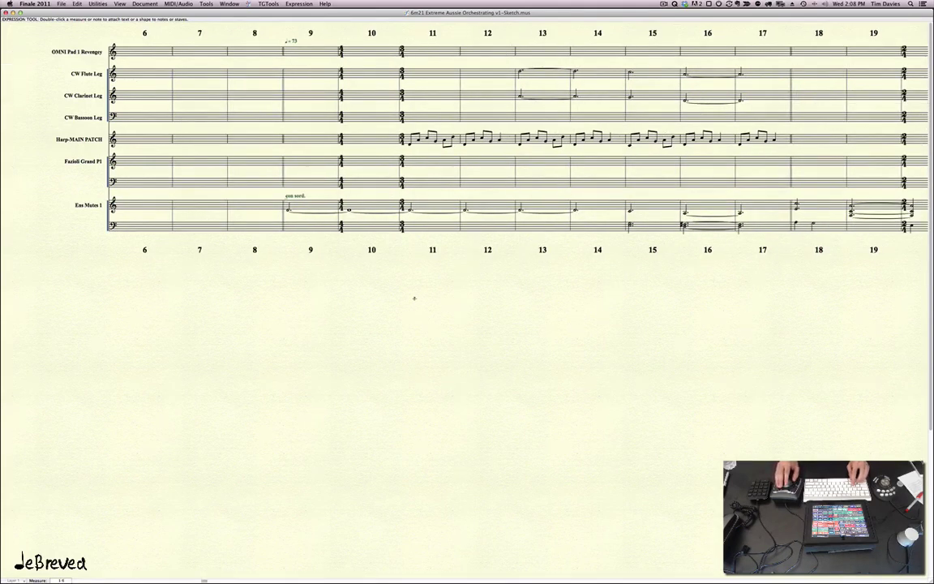
pyautogui.hscroll(2, 414, 298)
pyautogui.hscroll(1, 419, 323)
pyautogui.hscroll(-8, 419, 323)
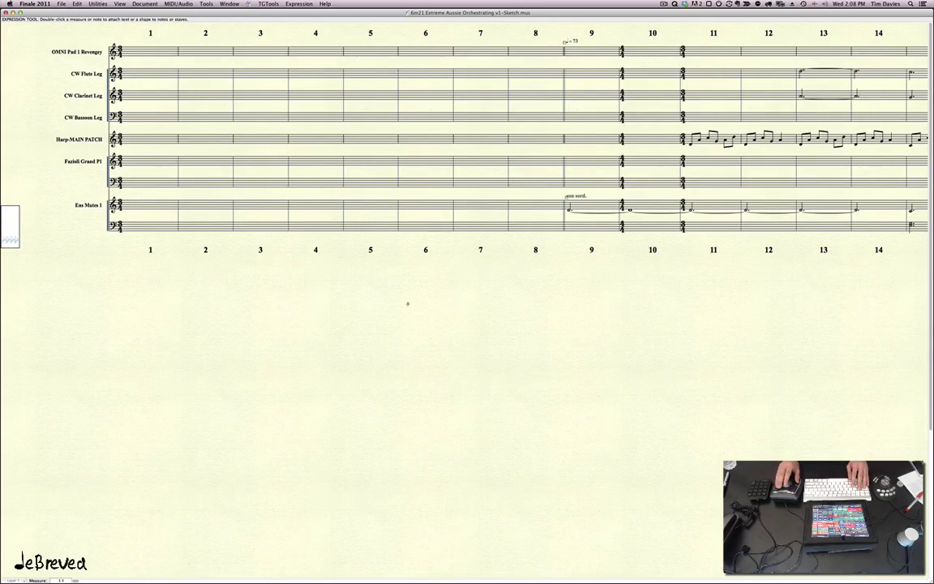
# Open ScoreMerger to look over its file-merging options, and cancel out of it
pyautogui.click(60, 5)
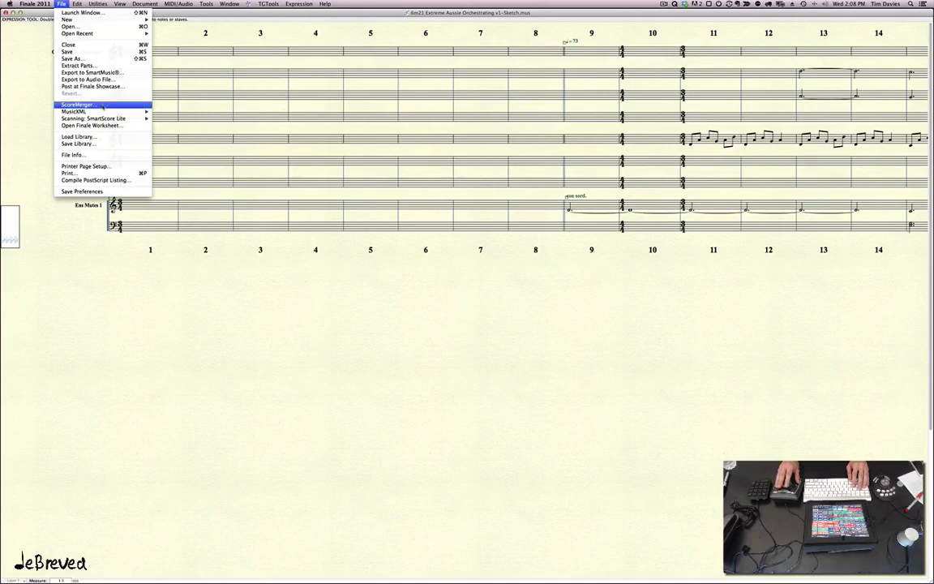
pyautogui.click(79, 105)
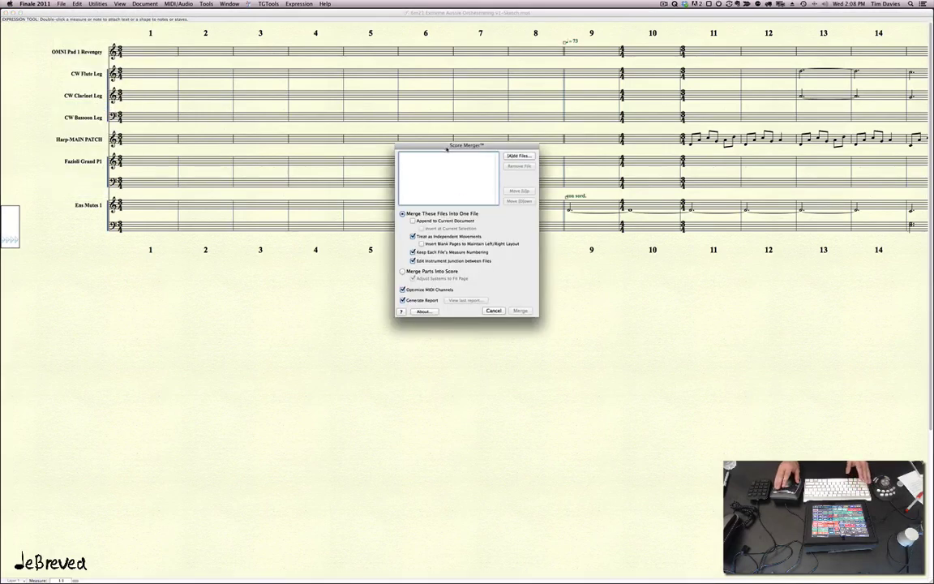
pyautogui.moveTo(446, 148); pyautogui.dragTo(450, 54)
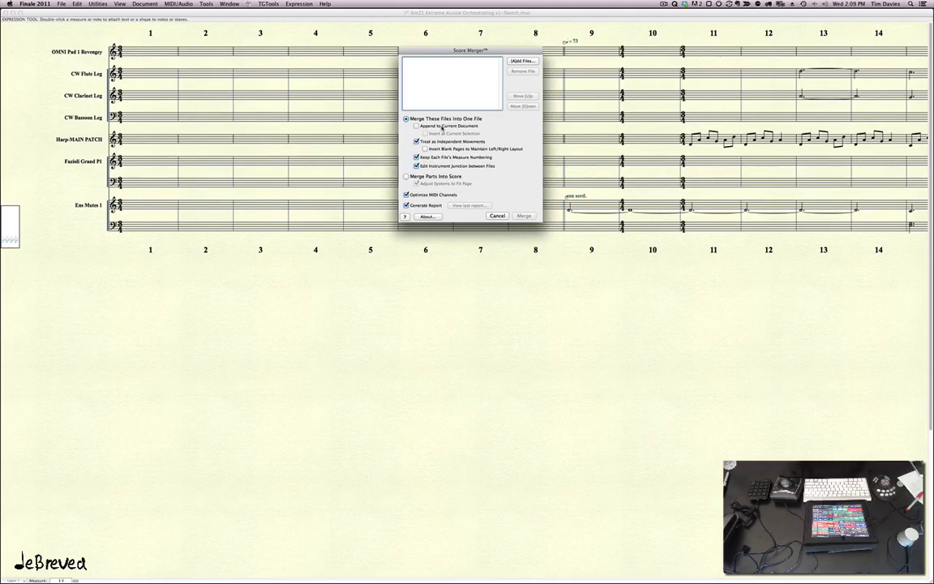
pyautogui.click(497, 215)
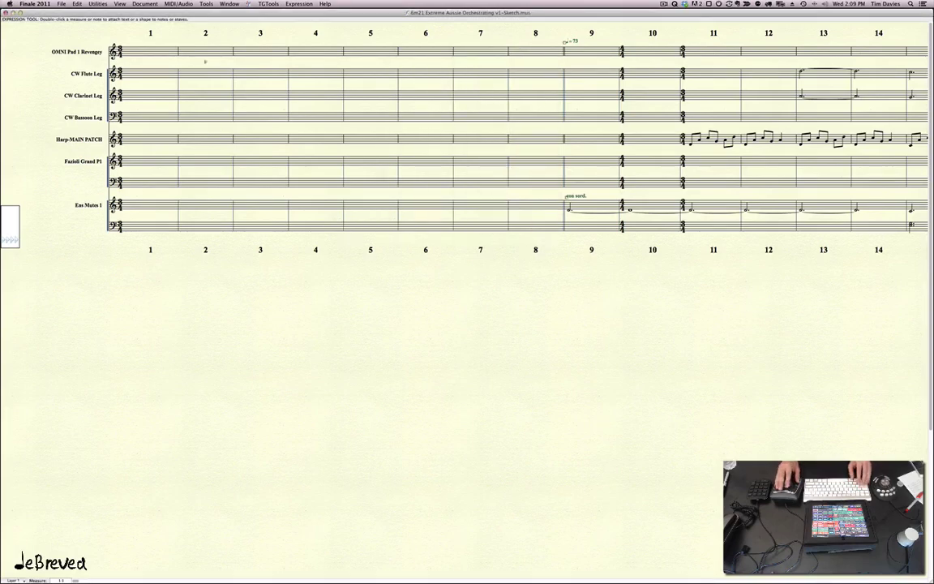
# Open the EAO.mus template from the Timusic Templates folder to view its orchestral staves, and return to the sketch score
pyautogui.moveTo(70, 12); pyautogui.dragTo(219, 336)
pyautogui.moveTo(277, 252); pyautogui.dragTo(313, 98)
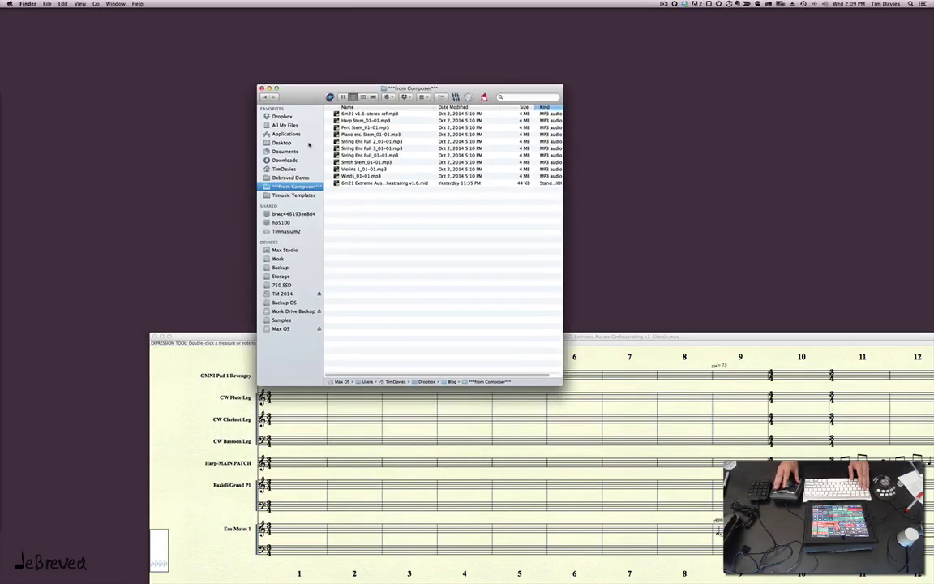
pyautogui.click(290, 195)
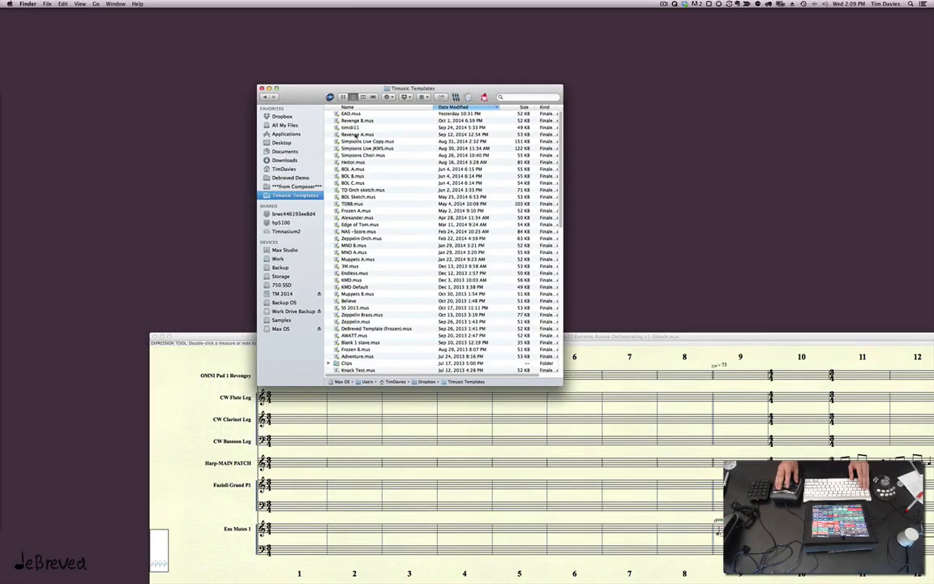
pyautogui.doubleClick(353, 114)
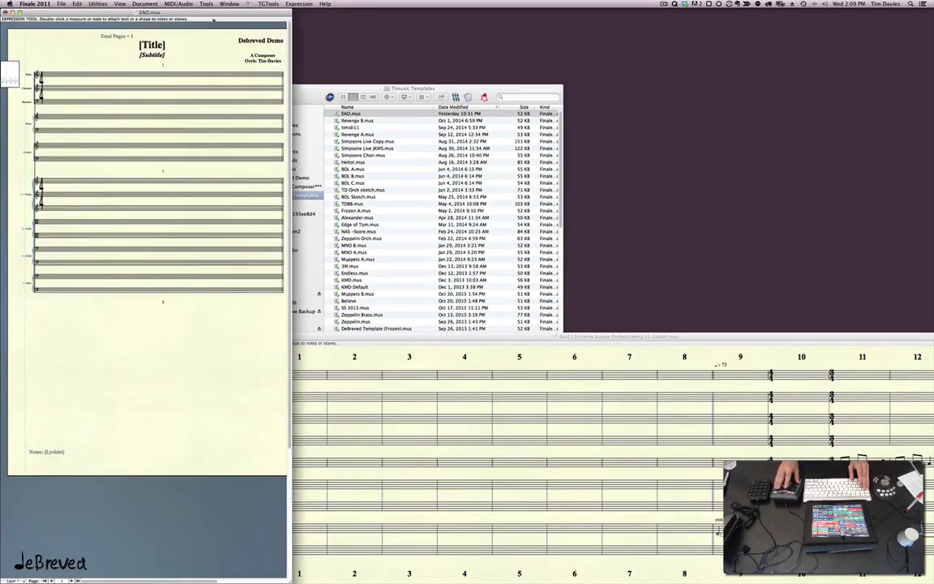
pyautogui.moveTo(213, 17); pyautogui.dragTo(453, 12)
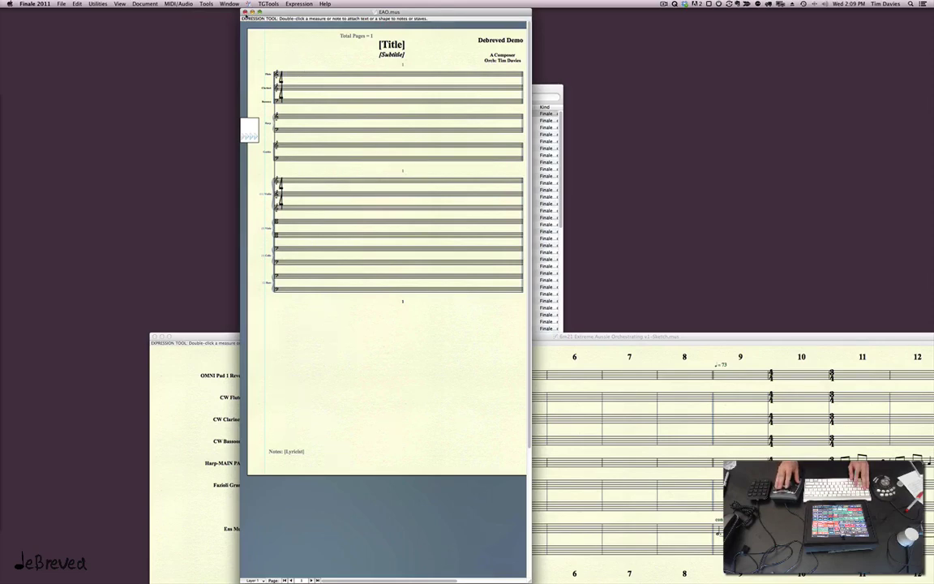
pyautogui.press('super+w')
pyautogui.click(443, 184)
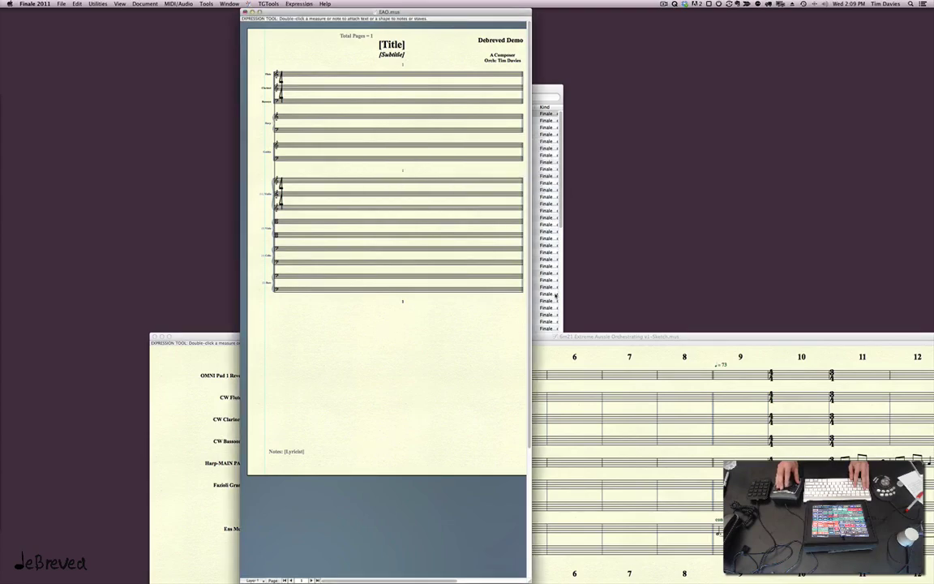
pyautogui.moveTo(563, 336); pyautogui.dragTo(416, 17)
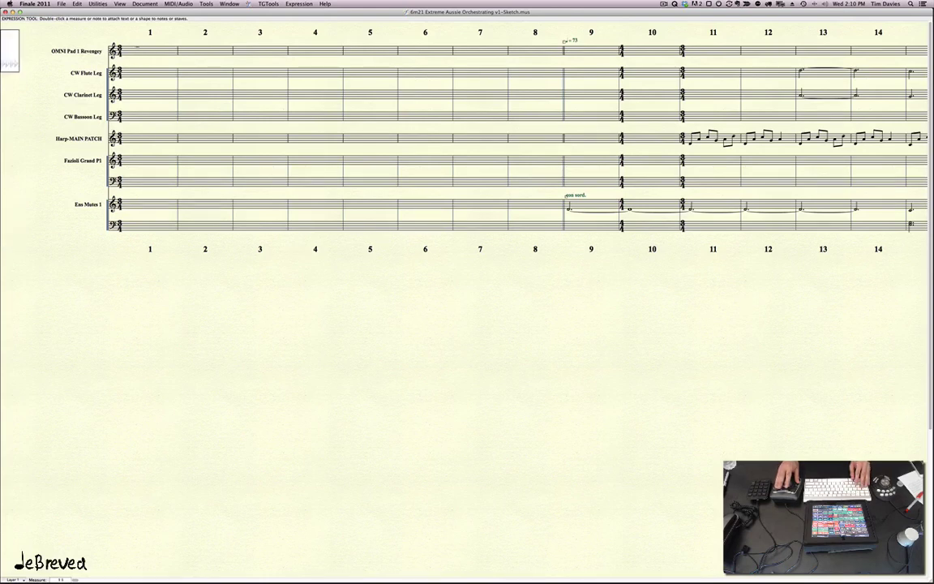
# Insert one blank measure before measure 1 of the sketch
pyautogui.press('Escape')
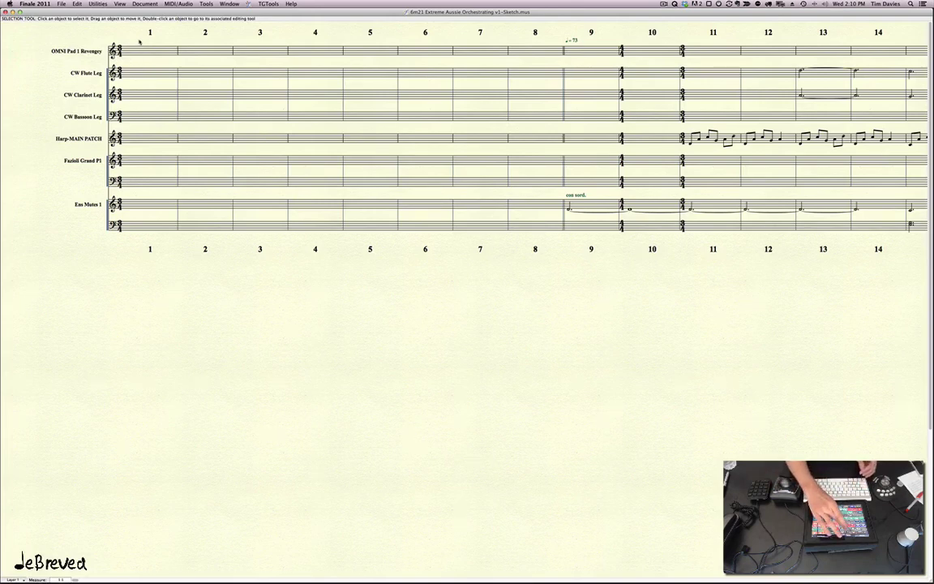
pyautogui.press('super+alt+a')
pyautogui.write('1')
pyautogui.press('Return')
pyautogui.press('super+shift+i')
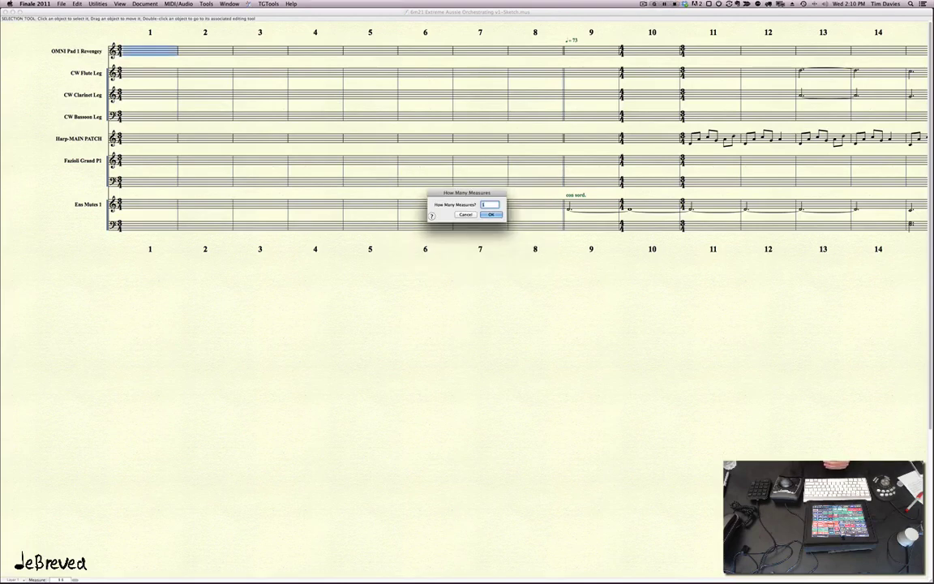
pyautogui.press('Return')
# Set the time signature of measure 1 alone to 4/4 in the sketch
pyautogui.press('super+alt+a')
pyautogui.write('1')
pyautogui.press('Tab')
pyautogui.write('1')
pyautogui.press('Return')
pyautogui.press('Return')
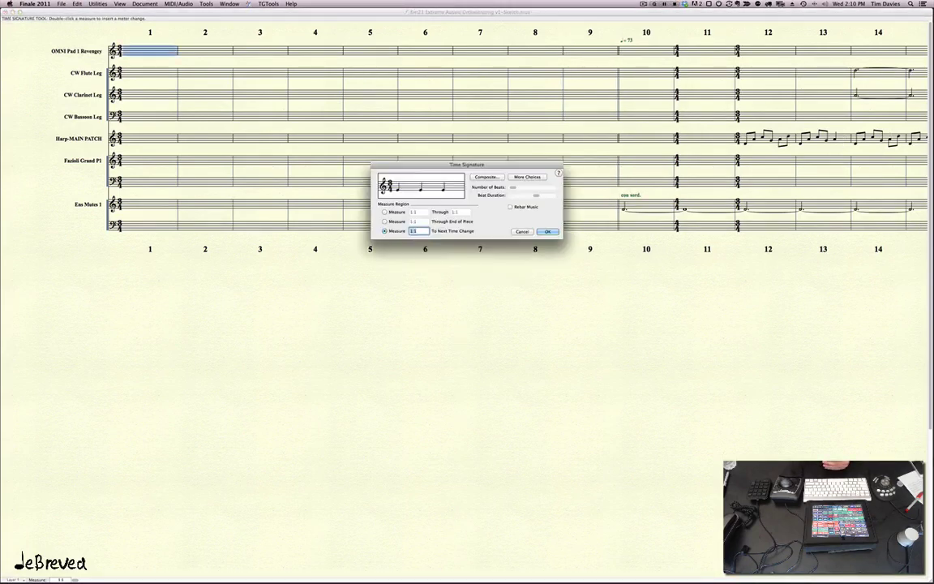
pyautogui.press('super+c')
pyautogui.write('4')
pyautogui.press('Tab')
pyautogui.press('Return')
pyautogui.press('Return')
# Review the title, arranger and copyright entries in the sketch's file information
pyautogui.press('super+i')
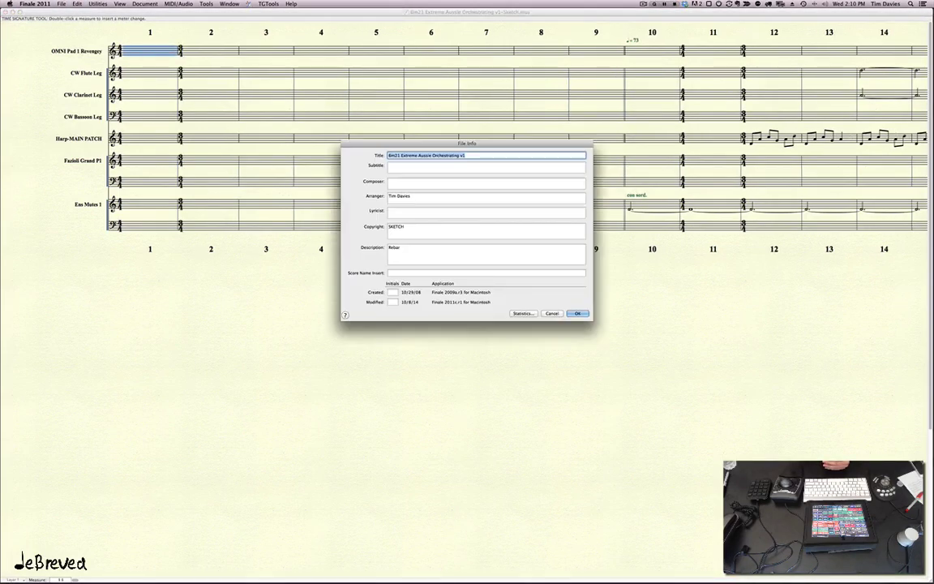
pyautogui.press('Tab')
pyautogui.press('Tab')
pyautogui.press('Tab')
pyautogui.press('super+a')
pyautogui.press('Tab')
pyautogui.press('super+a')
pyautogui.press('Return')
# Open ScoreMerger and add EAO.mus from the Timusic Templates folder as the first file to merge
pyautogui.press('super+shift+m')
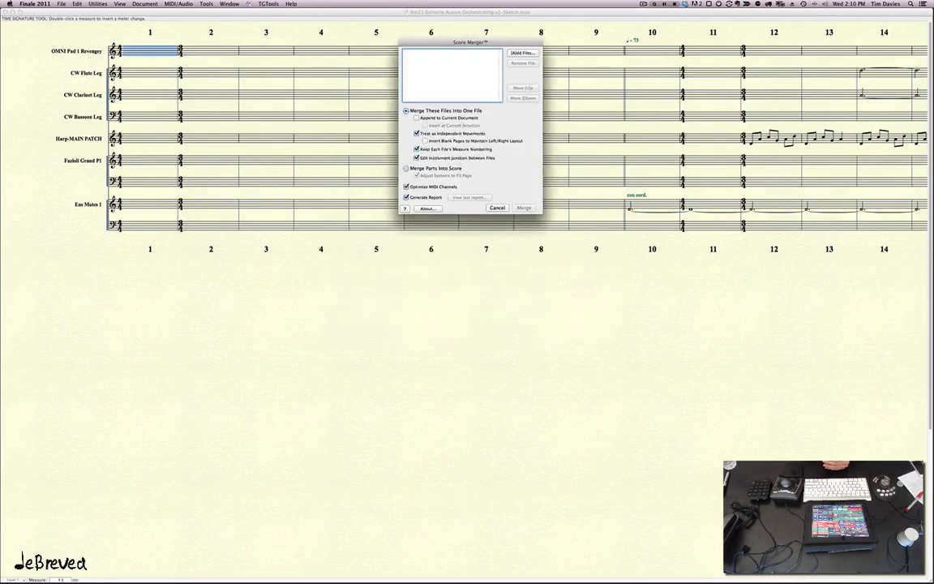
pyautogui.press('super+a')
pyautogui.press('Return')
pyautogui.press('super+shift+g')
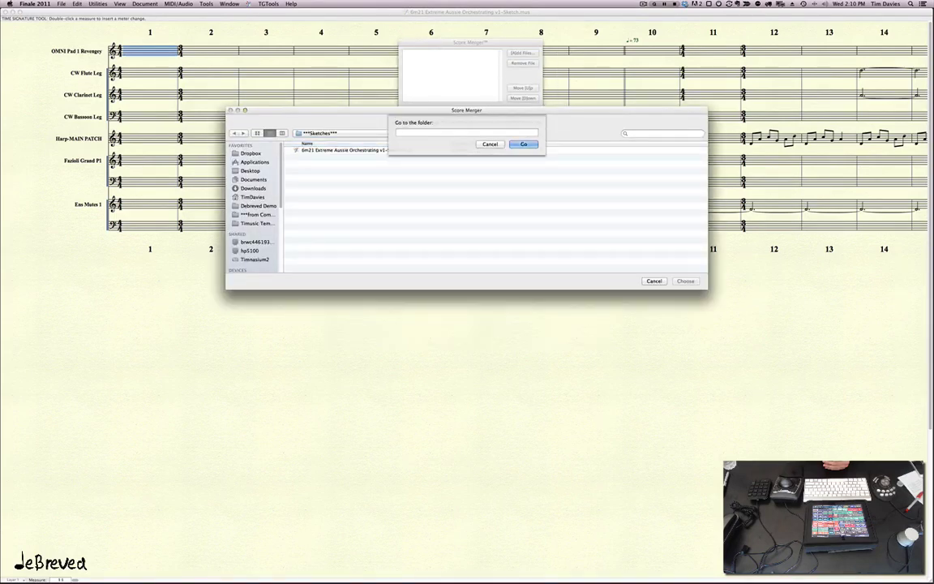
pyautogui.press('Return')
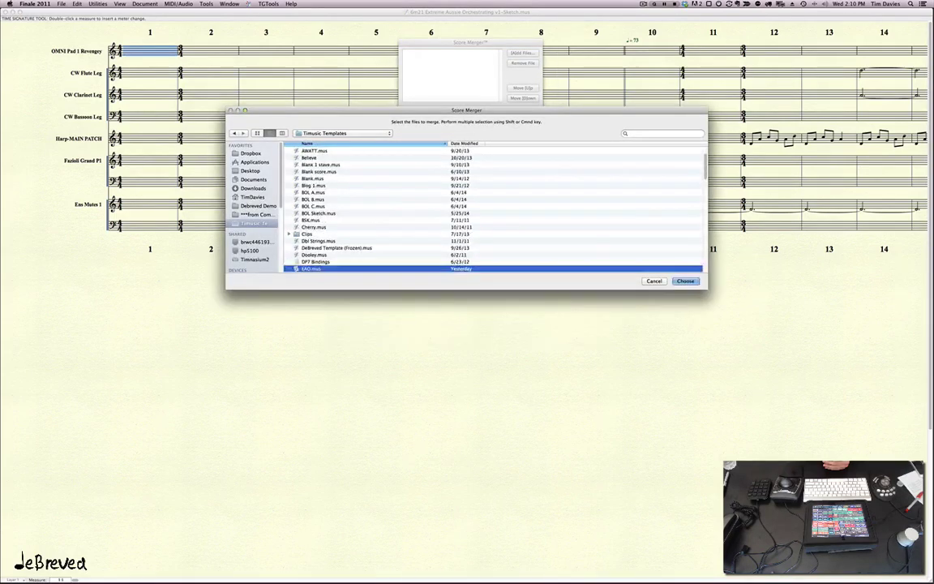
# Add 6m21 Extreme Aussie Orchestrating v1-Sketch.mus from the ***Sketches*** folder and merge it with the template into one score
pyautogui.press('super+shift+g')
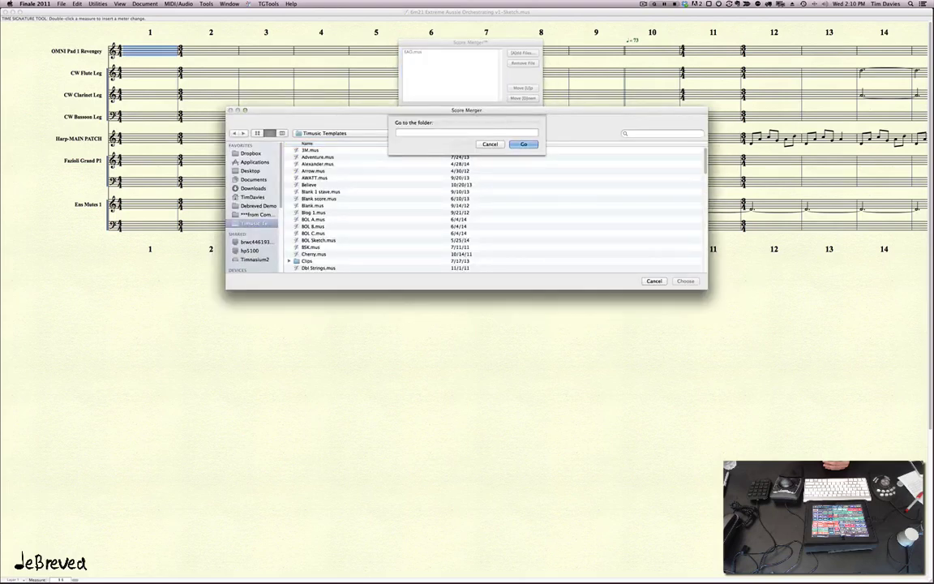
pyautogui.press('super+v')
pyautogui.press('Return')
pyautogui.press('Down')
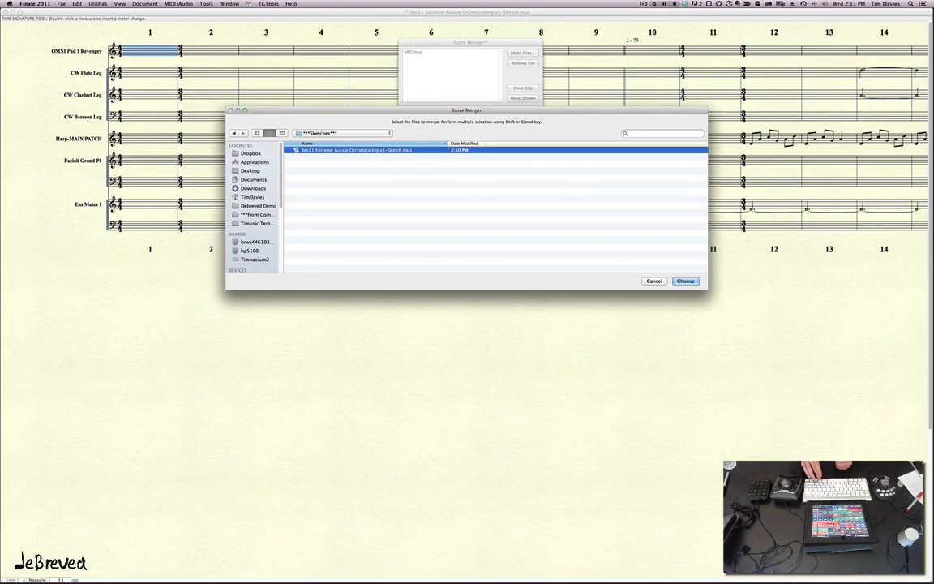
pyautogui.press('Return')
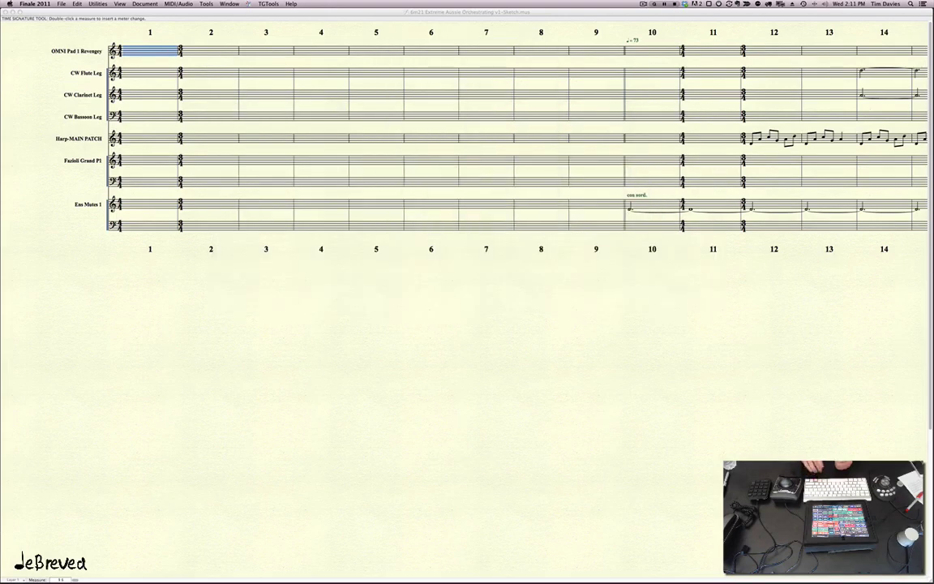
# Save the merged file as 6m21 Extreme Aussie Orchestrating v1-Score in the ***Scores*** folder
pyautogui.press('super+shift+g')
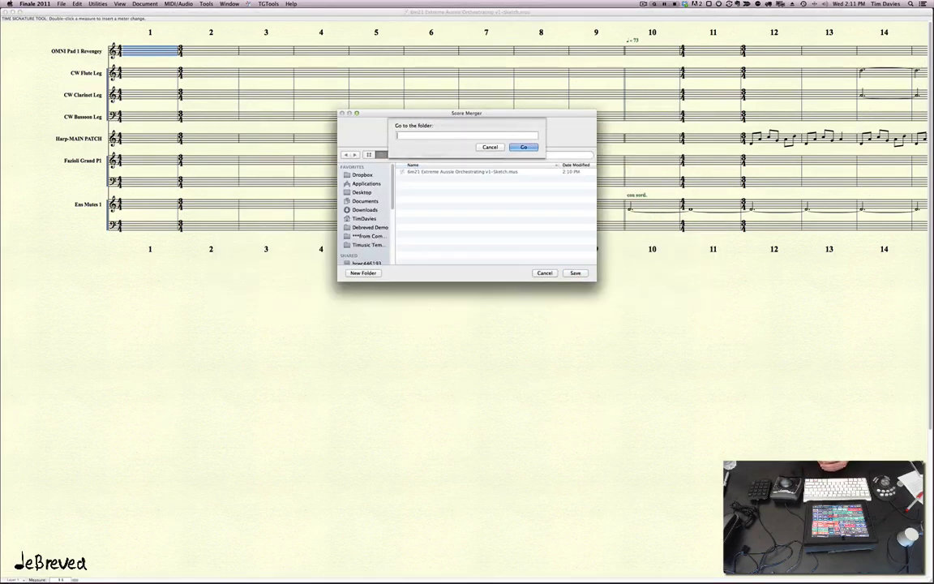
pyautogui.press('Return')
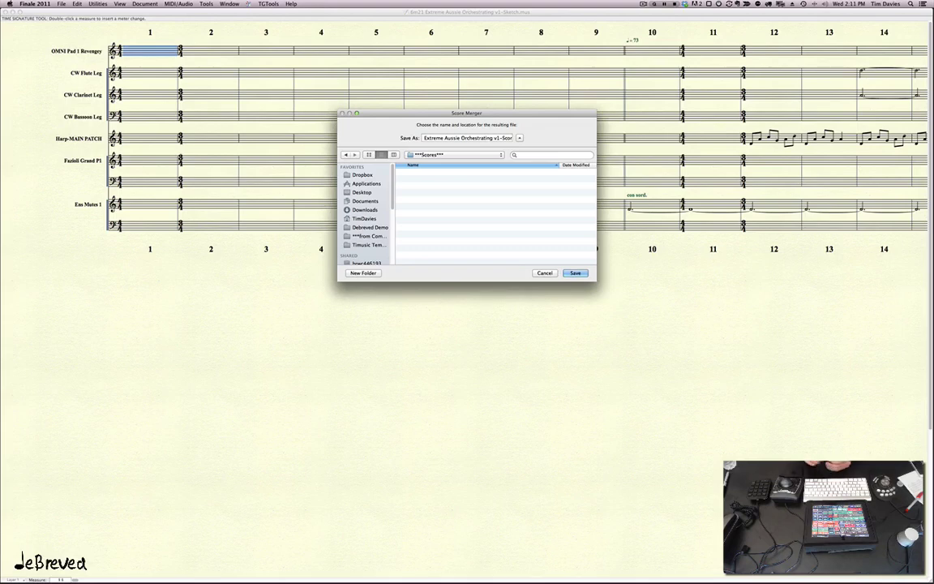
pyautogui.press('Return')
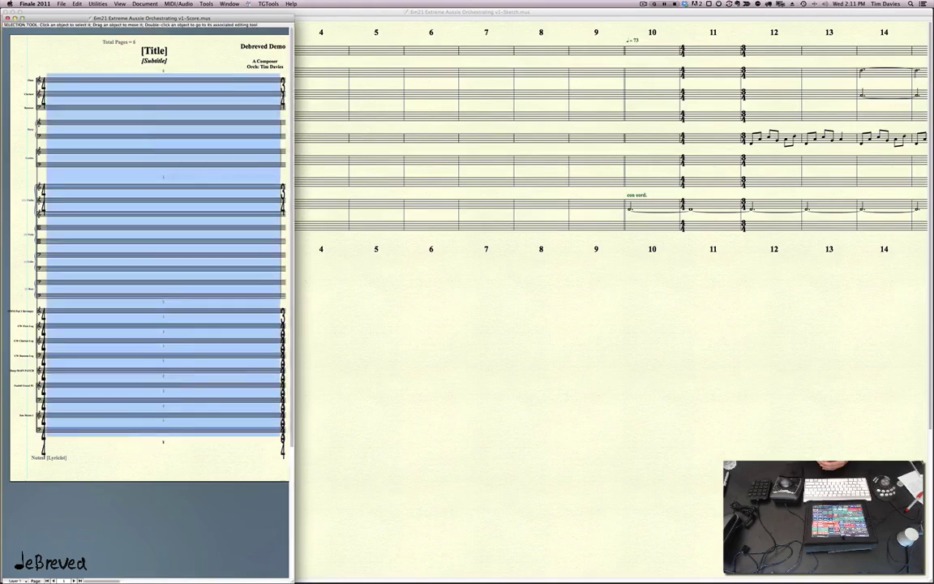
# Delete the blank 4/4 first measure from the merged score and switch back to the sketch
pyautogui.press('super+shift+a')
pyautogui.press('Return')
pyautogui.press('super+grave')
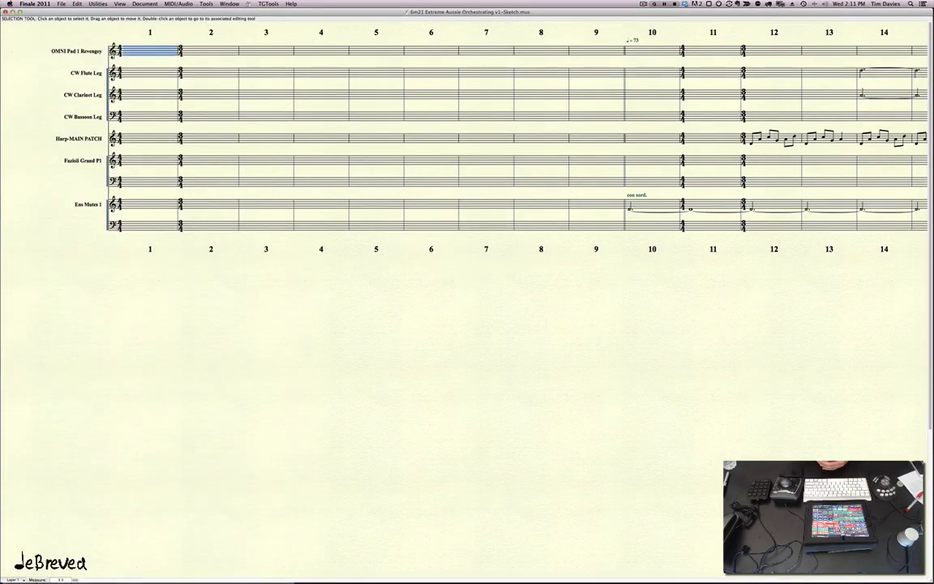
# Delete the blank 4/4 first measure from all staves of the sketch
pyautogui.press('super+shift+a')
pyautogui.hotkey('shift', 'Tab')
pyautogui.press('space')
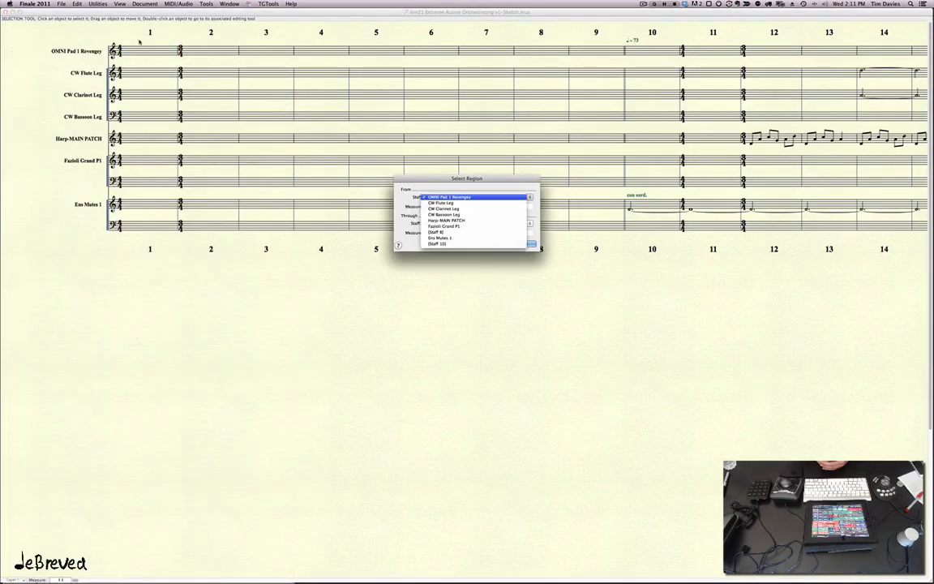
pyautogui.press('Return')
pyautogui.press('Tab')
pyautogui.press('Return')
pyautogui.press('Delete')
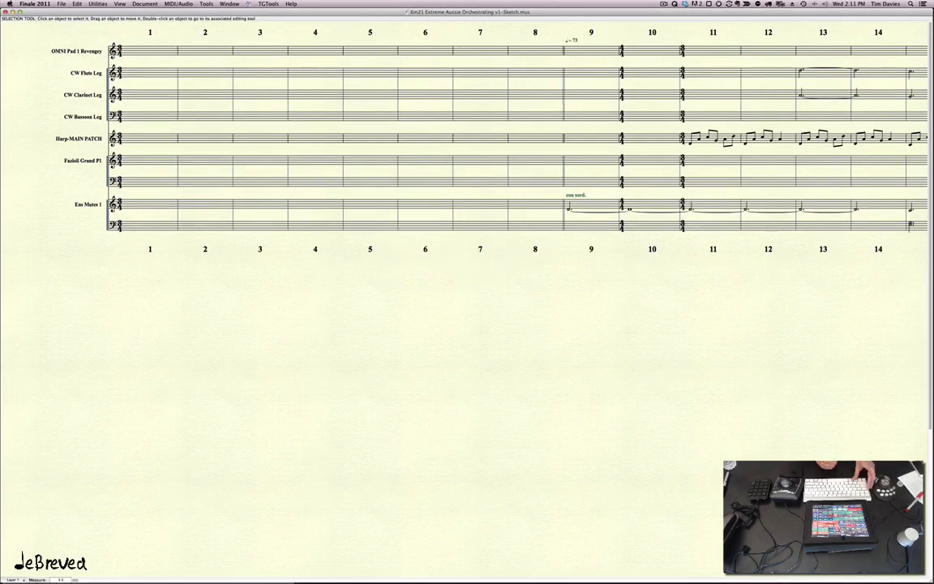
# In the maximized merged score, hide the time signatures and in-between measure numbers on all the sketch staves from measure 1 to the end
pyautogui.press('super+grave')
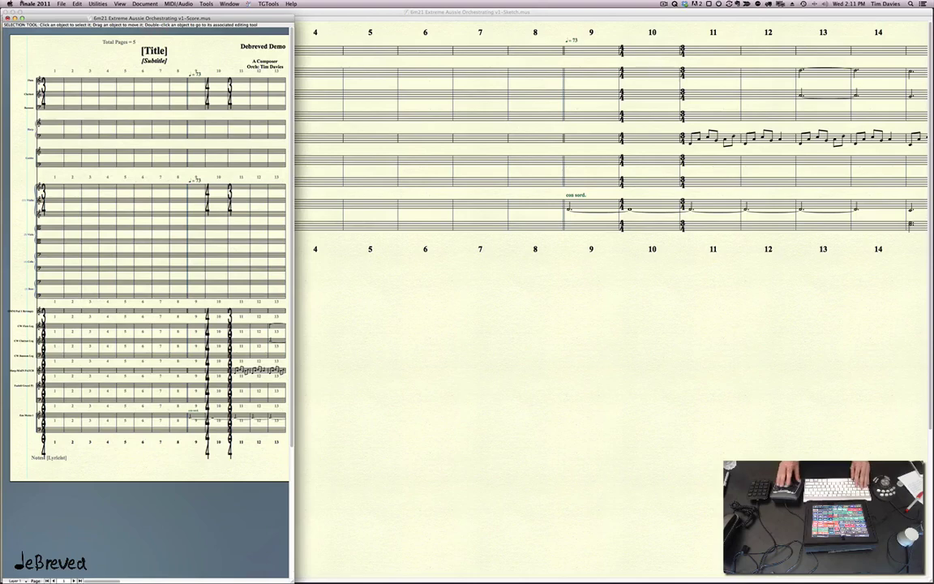
pyautogui.press('super+shift+m')
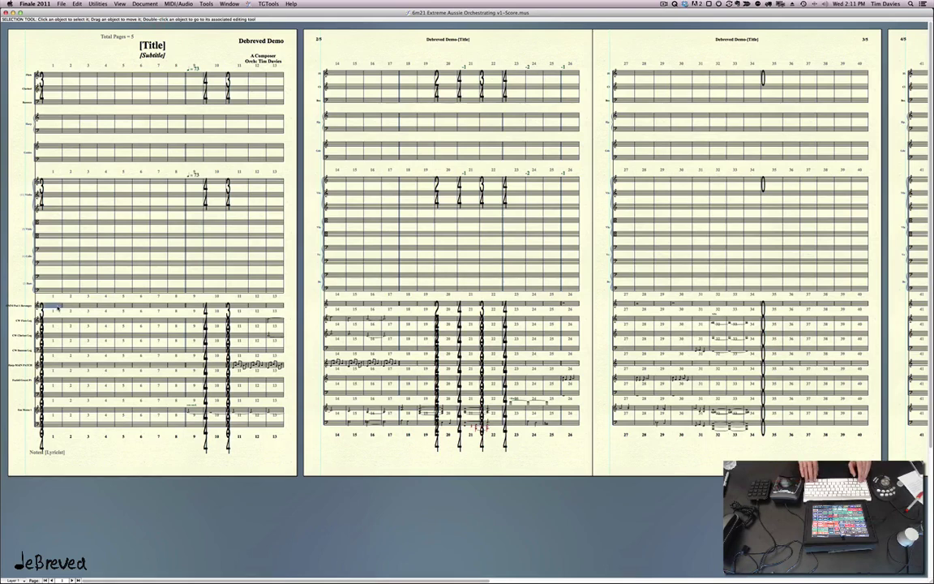
pyautogui.hotkey('shift', 'End')
pyautogui.hotkey('shift', 'pagedown')
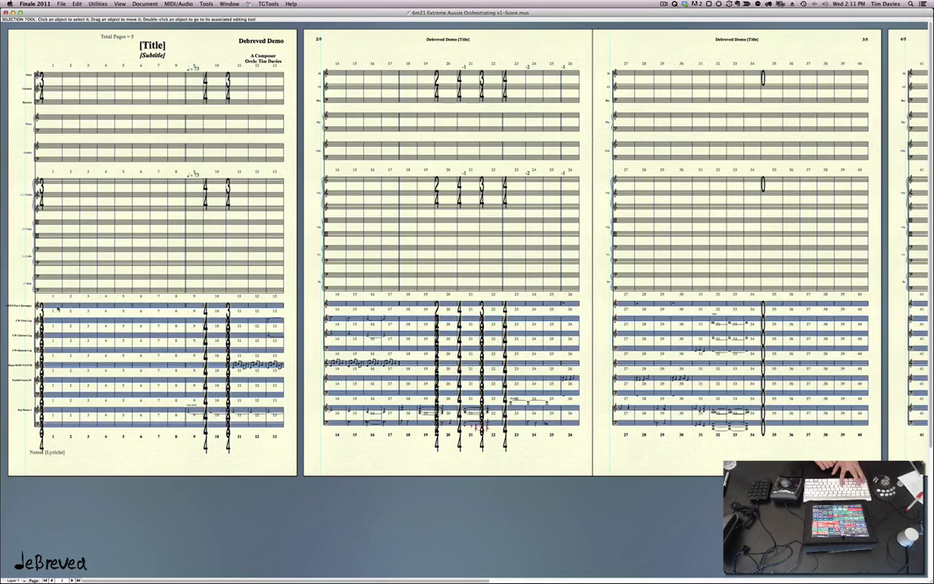
pyautogui.hotkey('ctrl', 'shift', 'g')
pyautogui.click(558, 330)
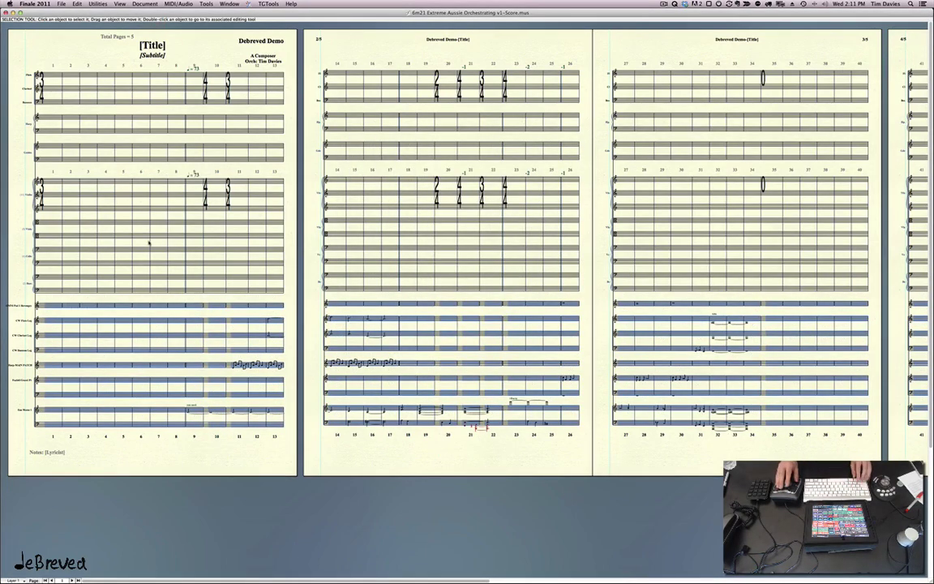
# Delete the empty measures from measure 35 to the end of the merged score across all staves
pyautogui.hscroll(5, 149, 244)
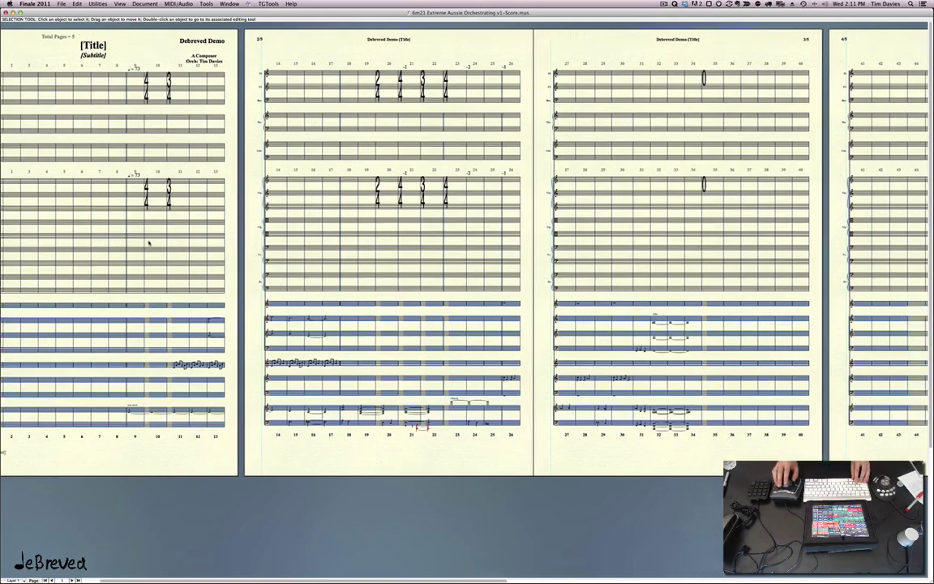
pyautogui.hscroll(10, 149, 243)
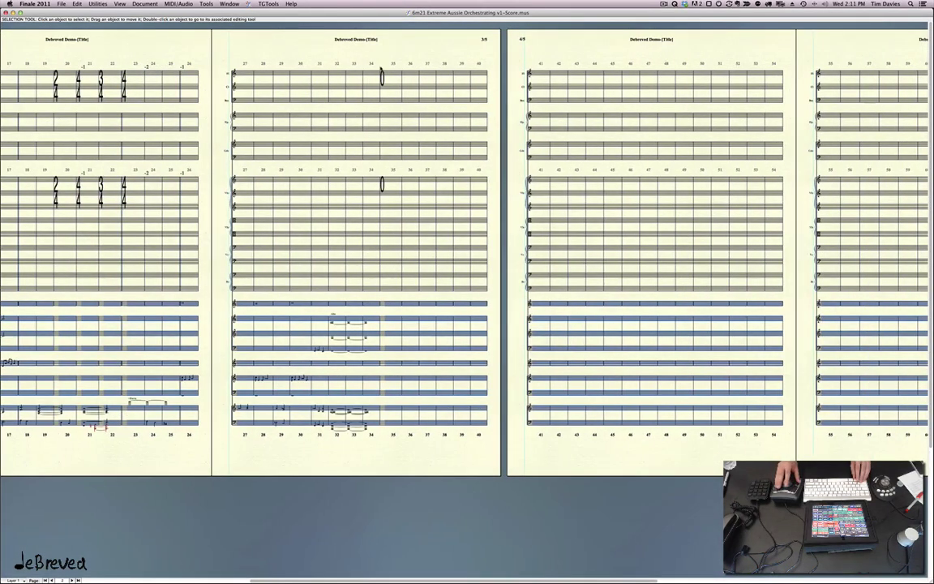
pyautogui.click(392, 77)
pyautogui.hotkey('shift', 'End')
pyautogui.hotkey('shift', 'pagedown')
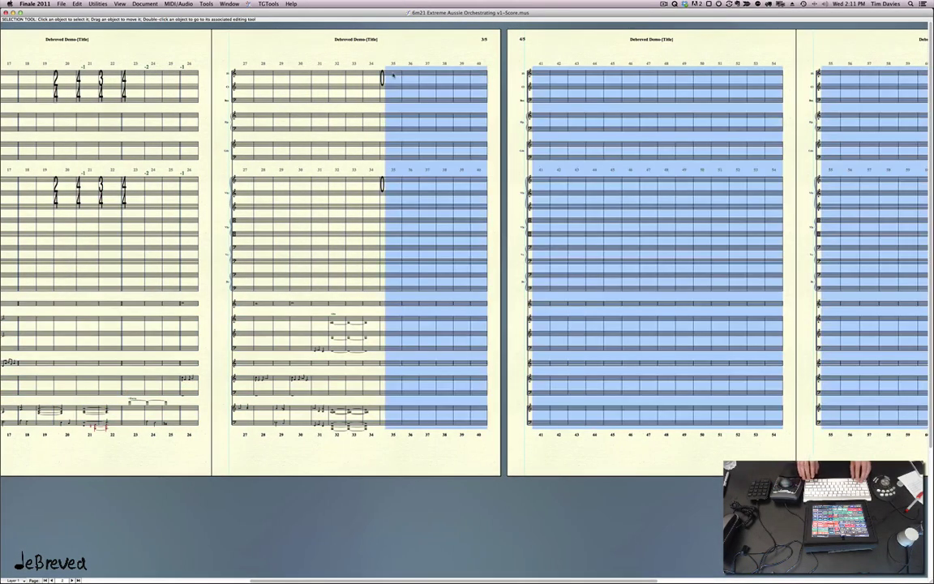
pyautogui.press('Delete')
pyautogui.hscroll(-12, 376, 186)
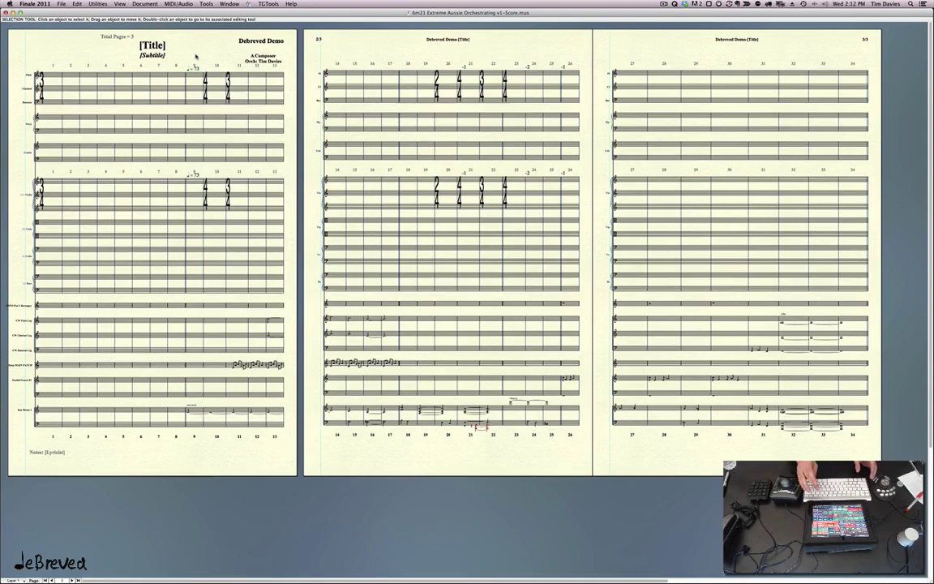
# Run the score setup macro with its startbar variable set to 9
pyautogui.press('F9')
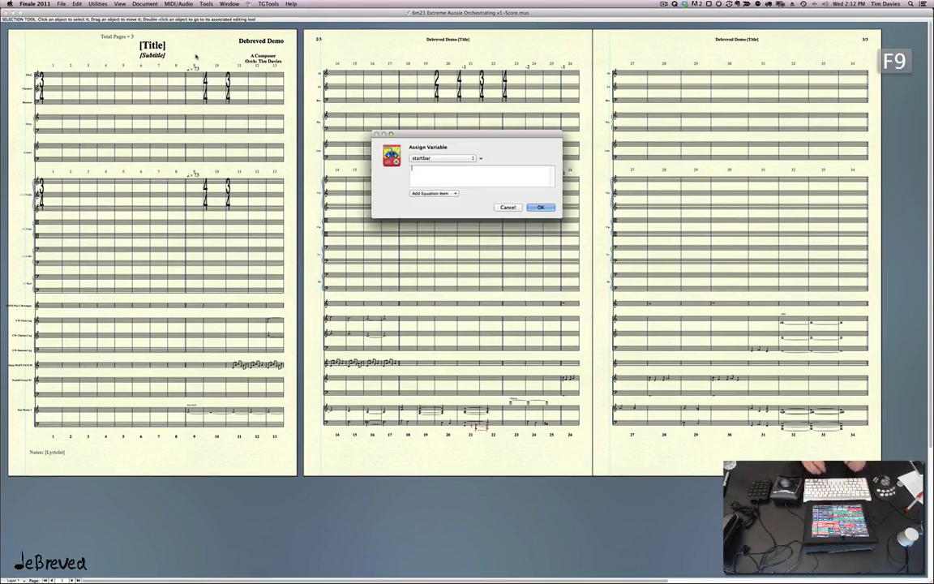
pyautogui.write('9')
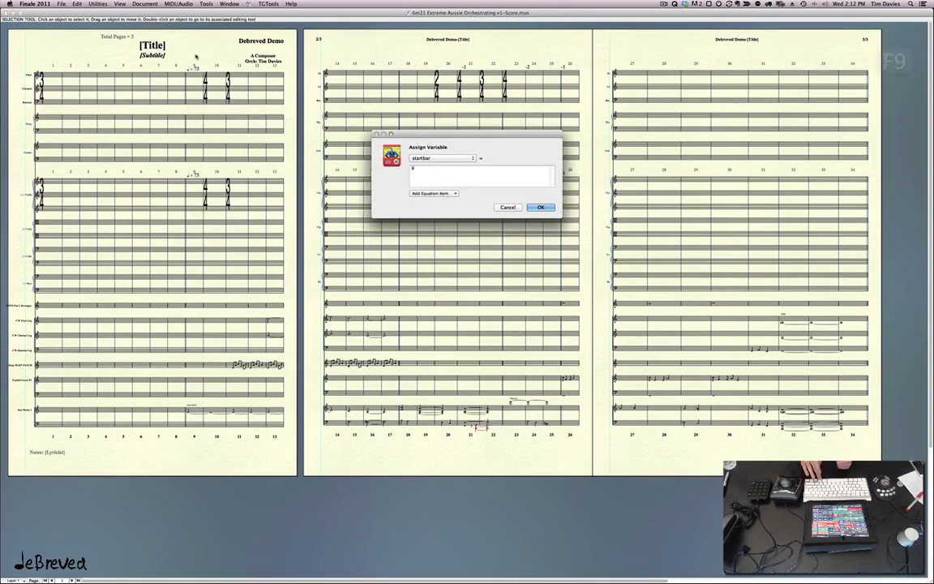
pyautogui.press('Return')
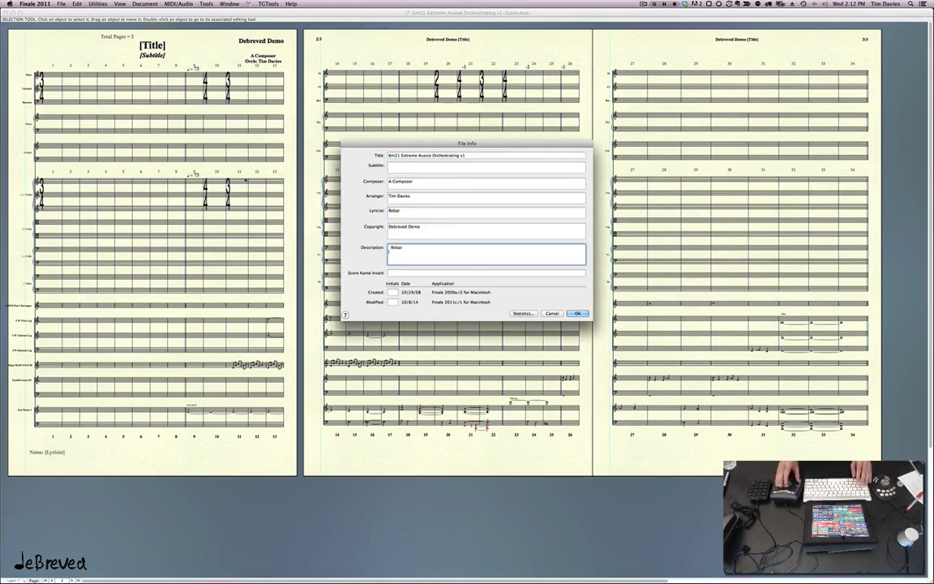
# In the file info, shorten the title to "6m21 v1" and move "Extreme Aussie Orchestrating" into the subtitle
pyautogui.click(460, 155)
pyautogui.moveTo(460, 156); pyautogui.dragTo(389, 155)
pyautogui.press('super+c')
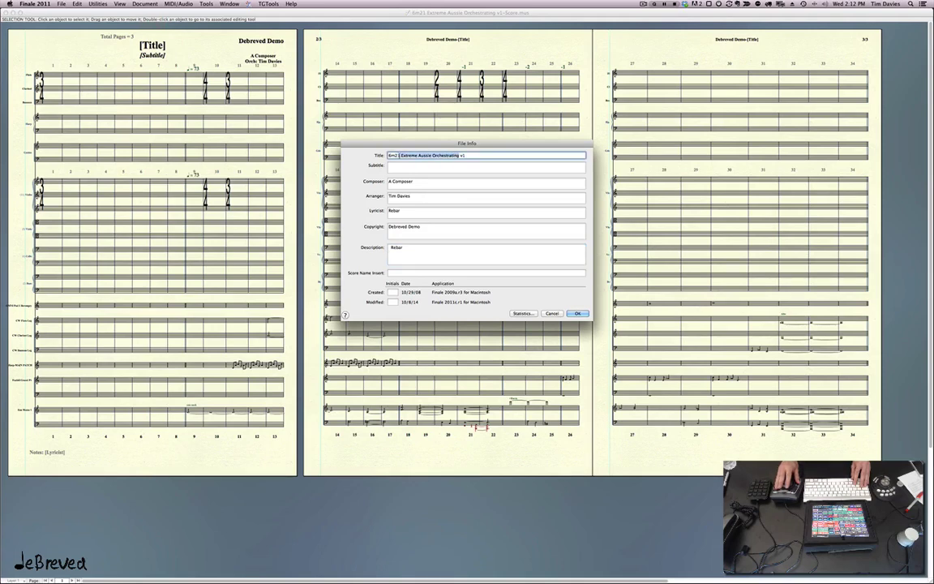
pyautogui.press('BackSpace')
pyautogui.click(395, 166)
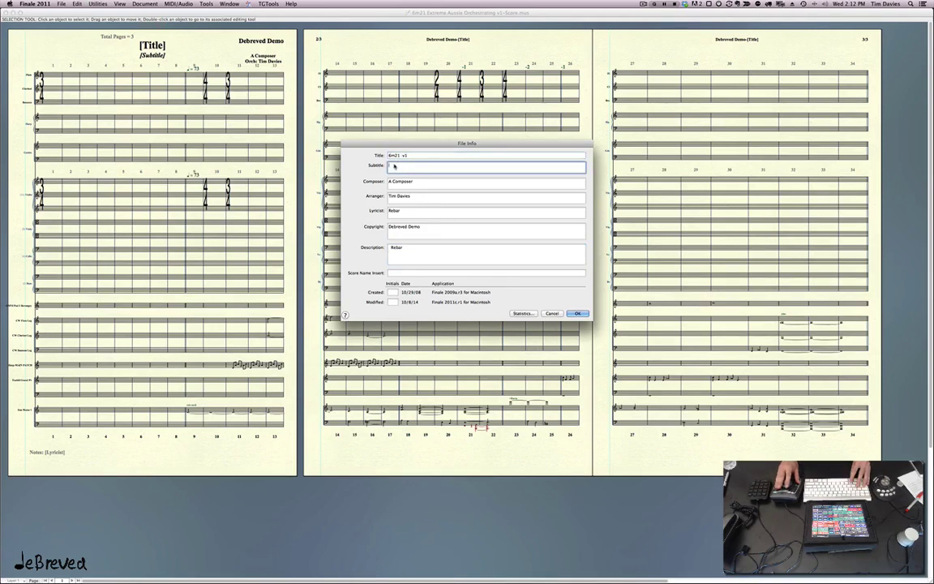
pyautogui.press('super+v')
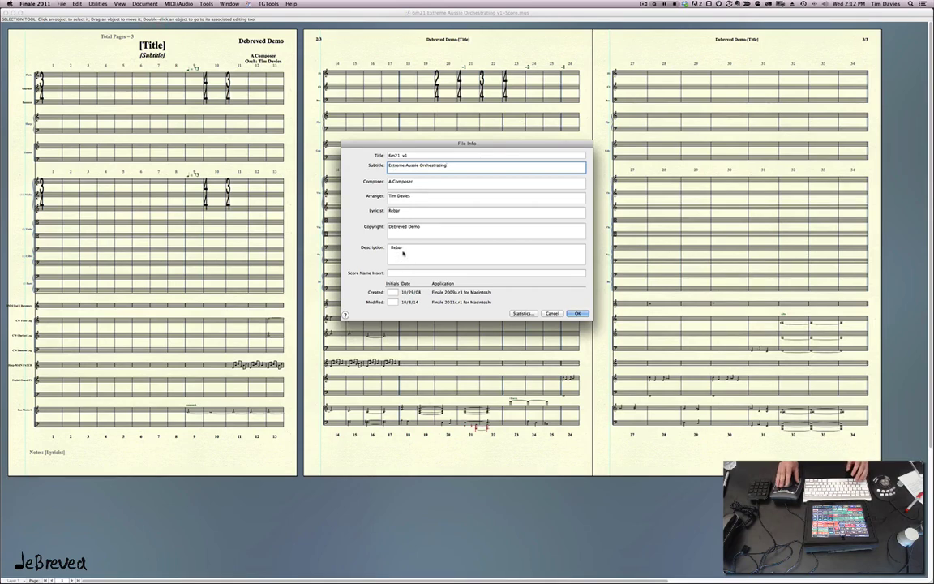
pyautogui.press('Return')
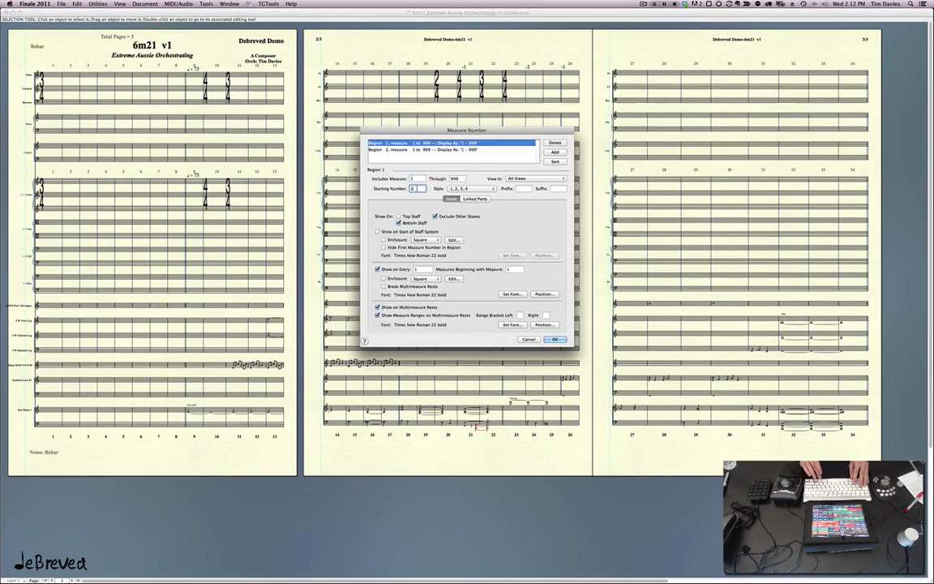
# Set the measure number regions of the merged score to start at 9
pyautogui.write('9')
pyautogui.press('Down')
pyautogui.press('Return')
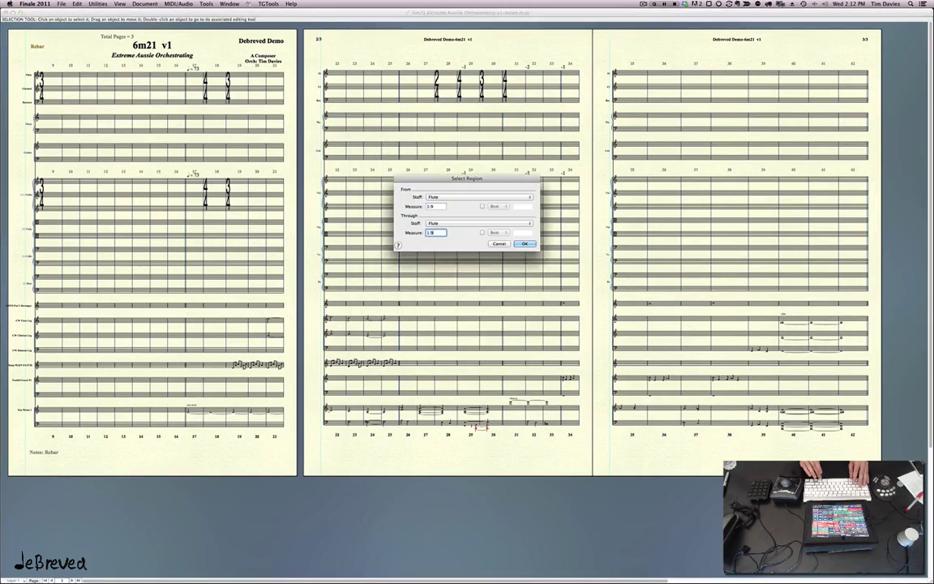
# Delete the empty measures 9 through 16 before the tempo mark across all staves
pyautogui.write('16')
pyautogui.press('Return')
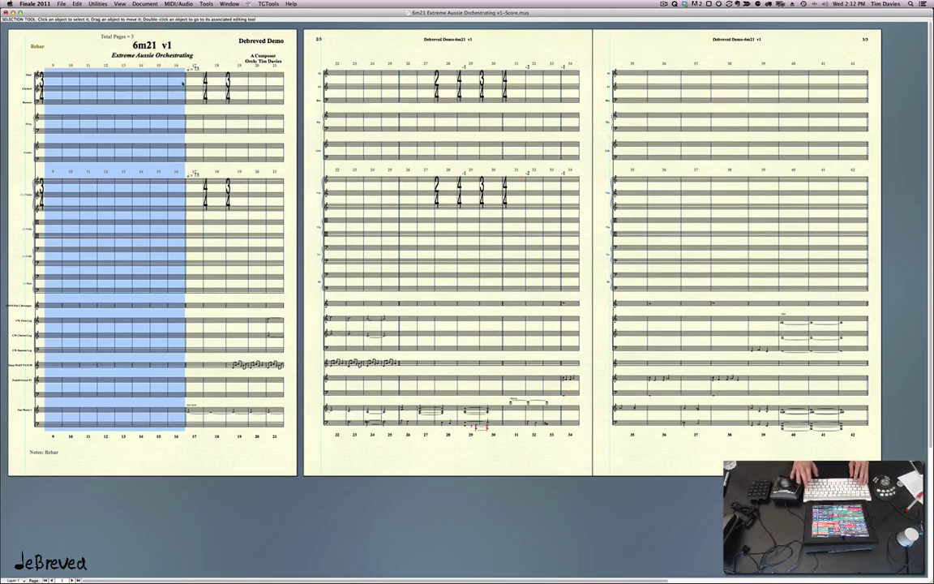
pyautogui.press('Delete')
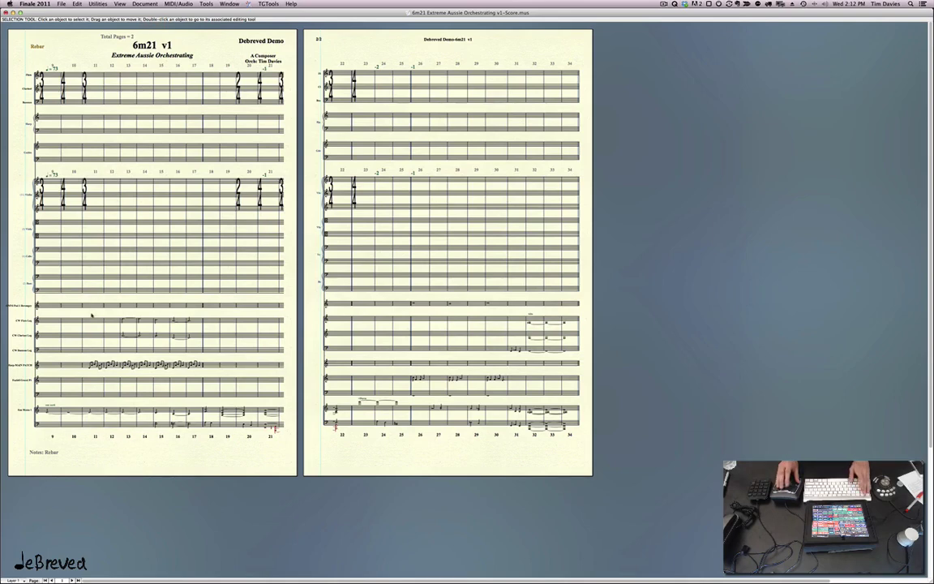
# Show measure numbers above the CW Flute Leg sketch staff and switch the score to scroll view
pyautogui.press('F1')
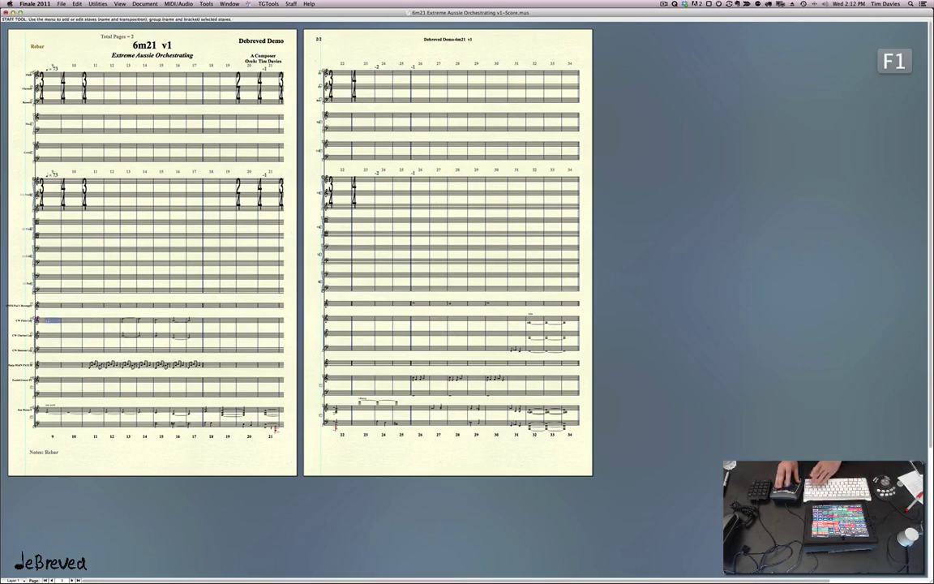
pyautogui.doubleClick(50, 321)
pyautogui.press('Return')
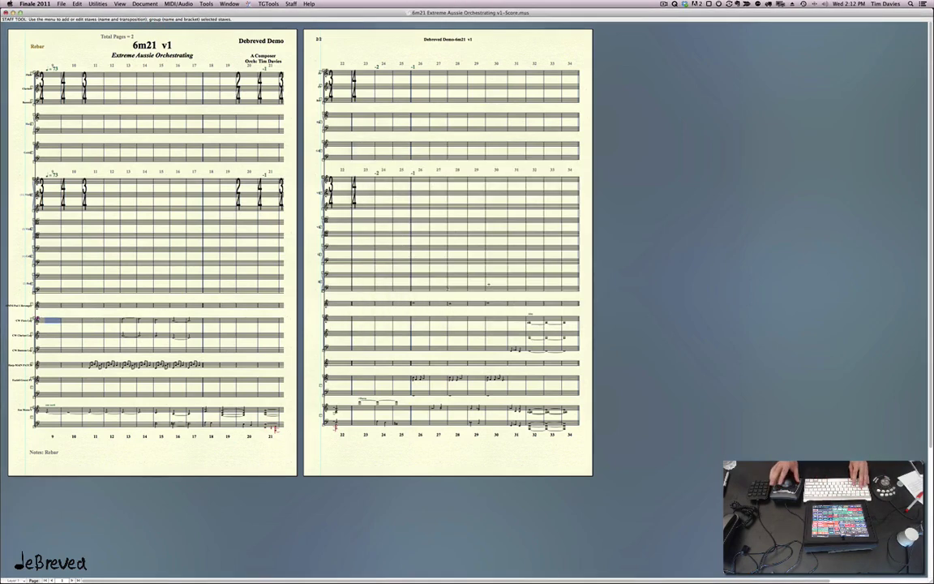
pyautogui.press('super+e')
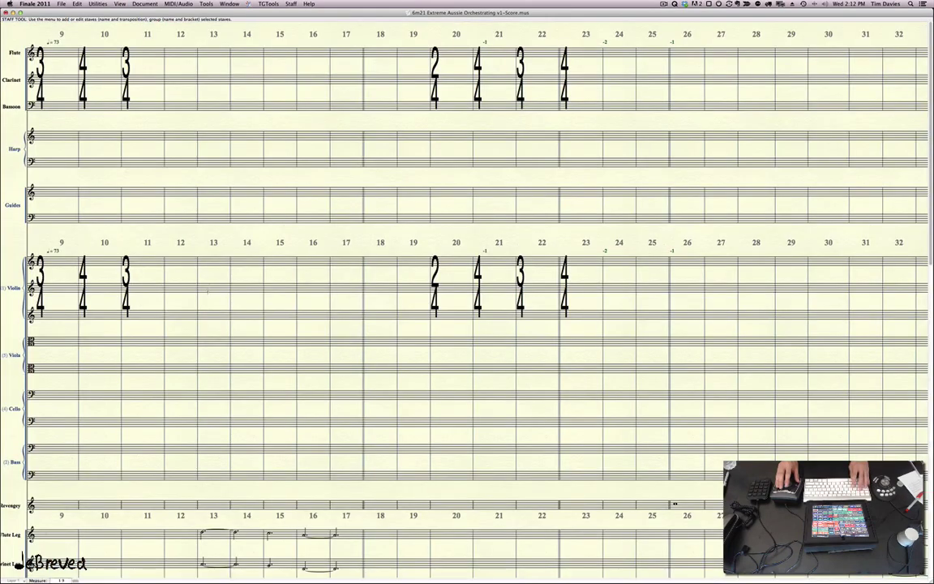
# Examine the merged score from measure 9 to 34, checking measure numbers and time signatures on the orchestral and sketch staves
pyautogui.scroll(-10, 217, 303)
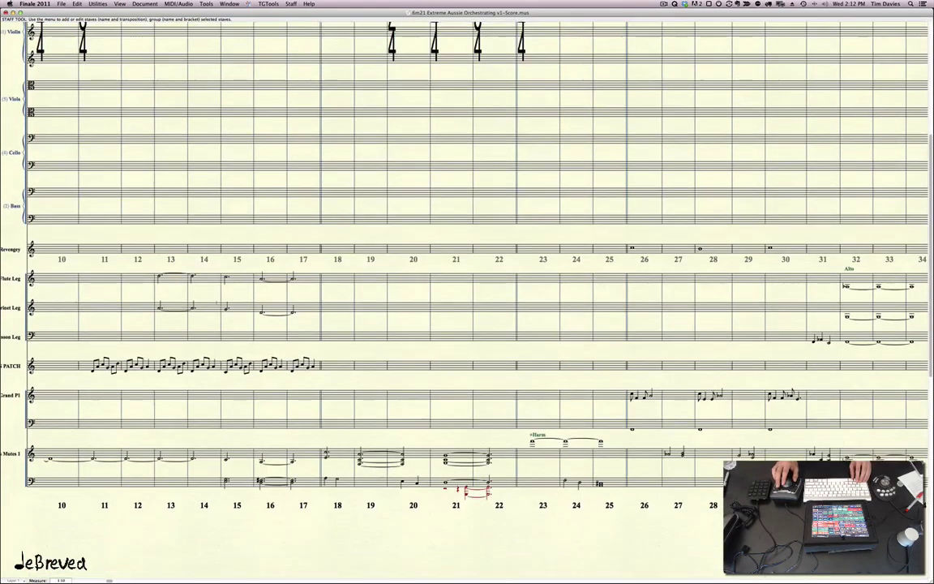
pyautogui.hscroll(6, 217, 303)
pyautogui.hscroll(1, 216, 302)
pyautogui.hscroll(-2, 217, 302)
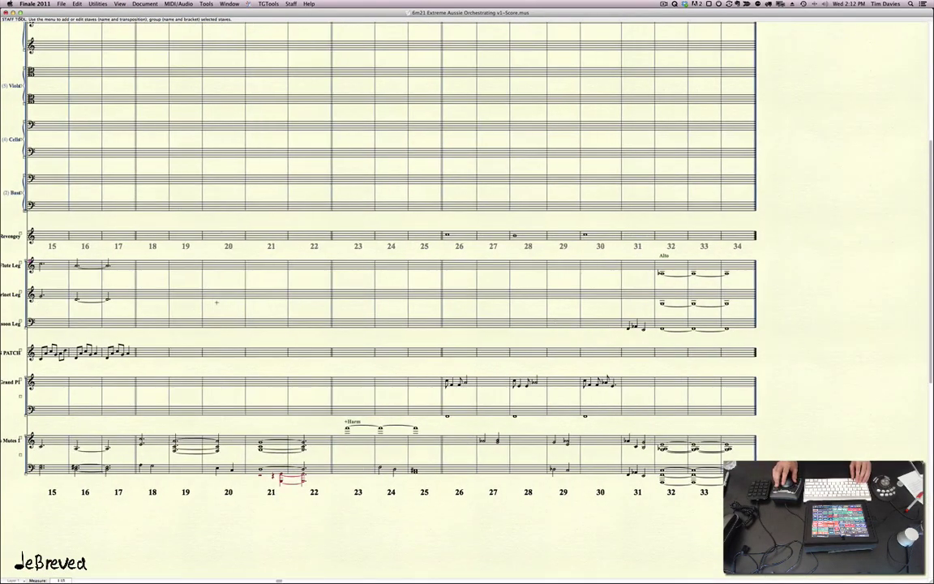
pyautogui.scroll(3, 216, 303)
pyautogui.scroll(3, 217, 302)
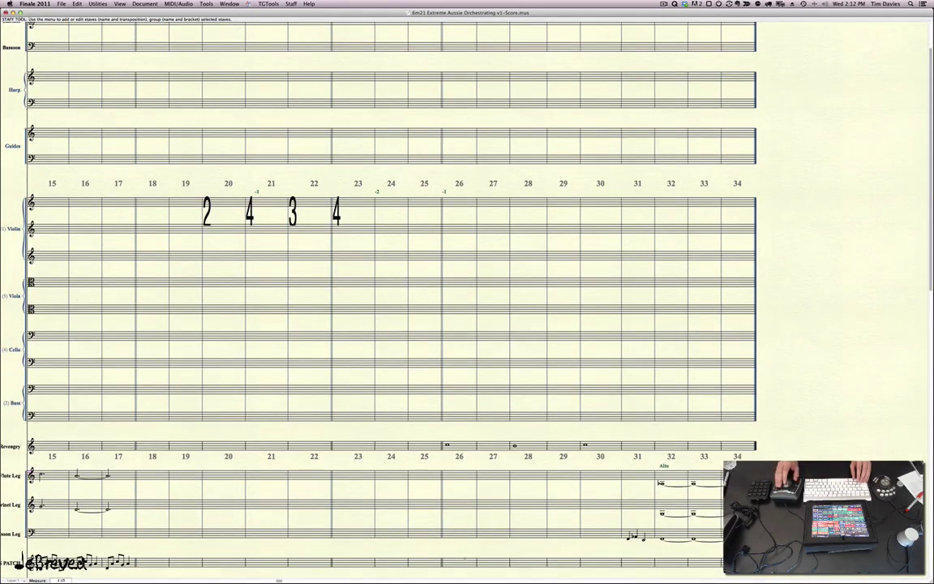
pyautogui.scroll(-4, 194, 244)
pyautogui.scroll(3, 194, 244)
pyautogui.scroll(2, 411, 415)
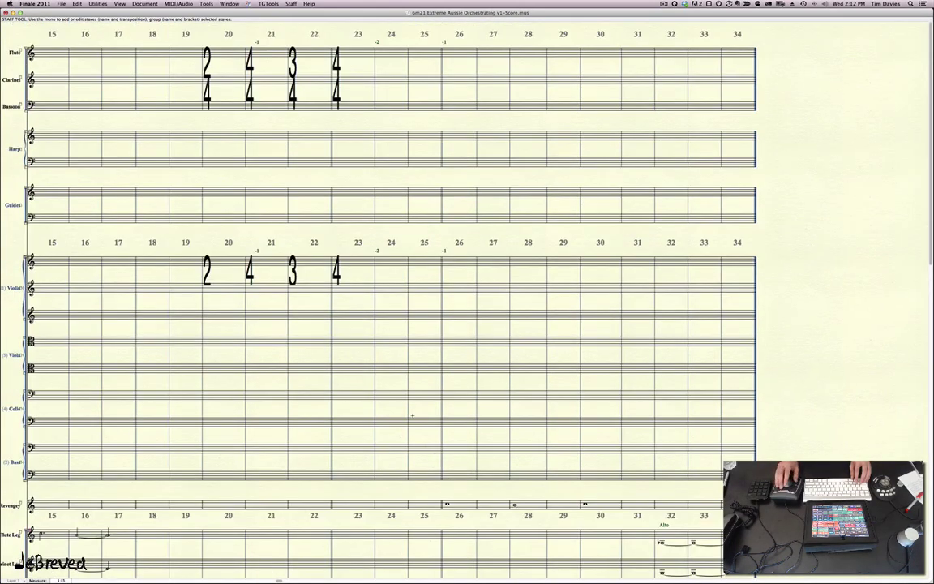
pyautogui.hscroll(-6, 409, 408)
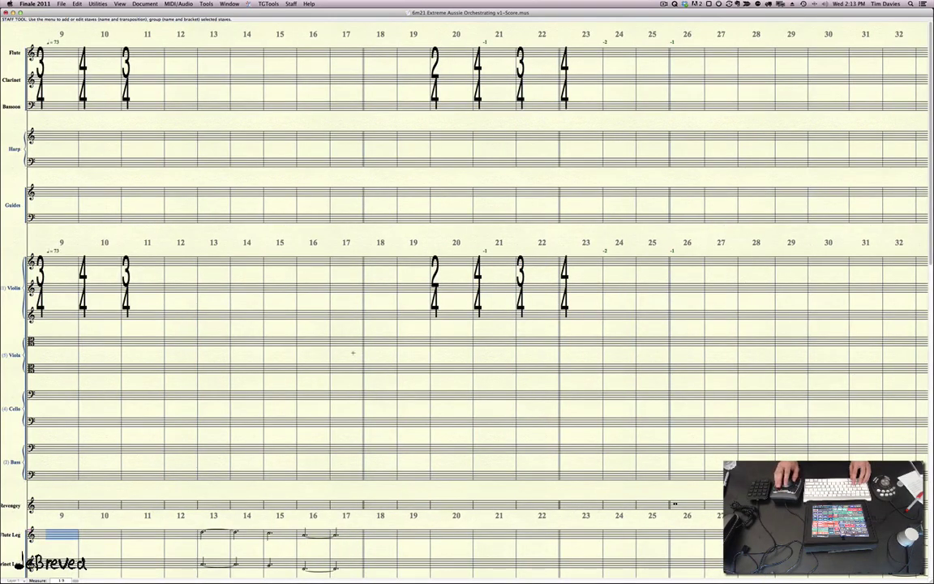
pyautogui.hscroll(3, 408, 405)
pyautogui.hscroll(-3, 408, 405)
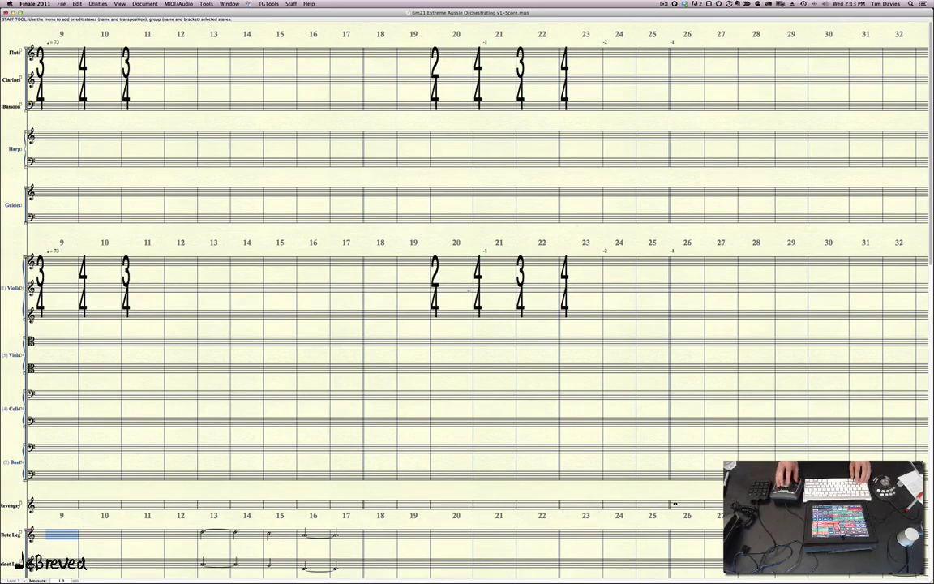
pyautogui.scroll(-2, 470, 290)
pyautogui.scroll(2, 131, 190)
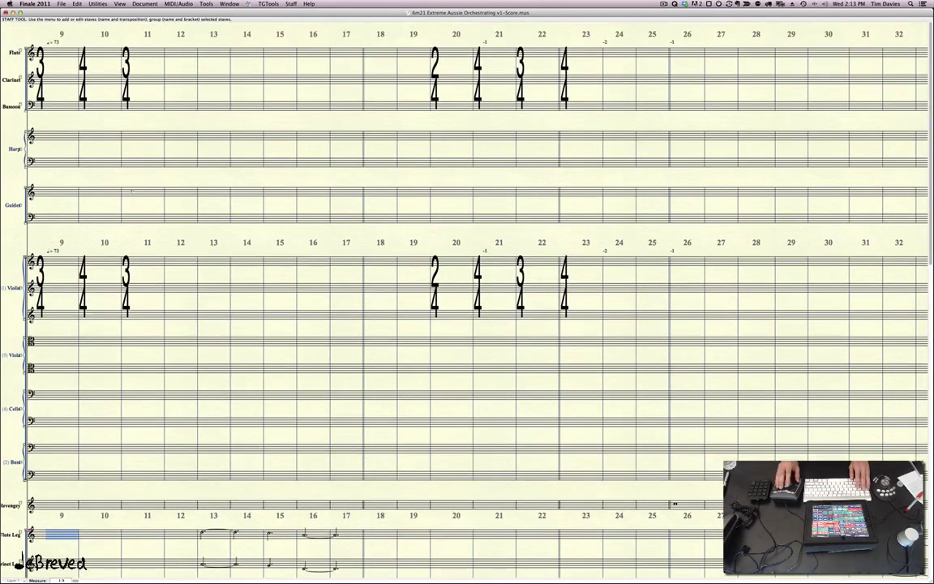
# Return to the Selection tool, clear the staff selection and review the orchestral staves against the sketch staves beneath them
pyautogui.press('Escape')
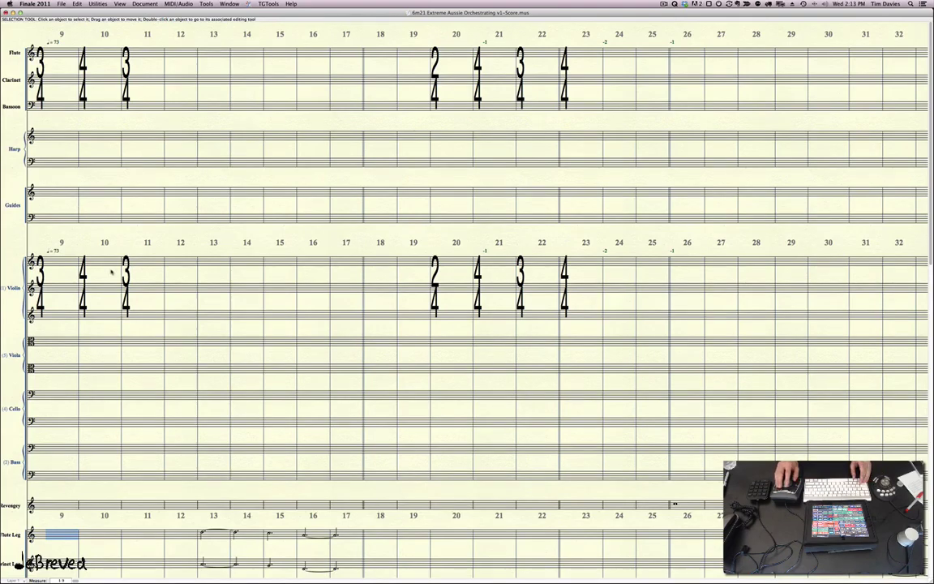
pyautogui.scroll(-4, 110, 271)
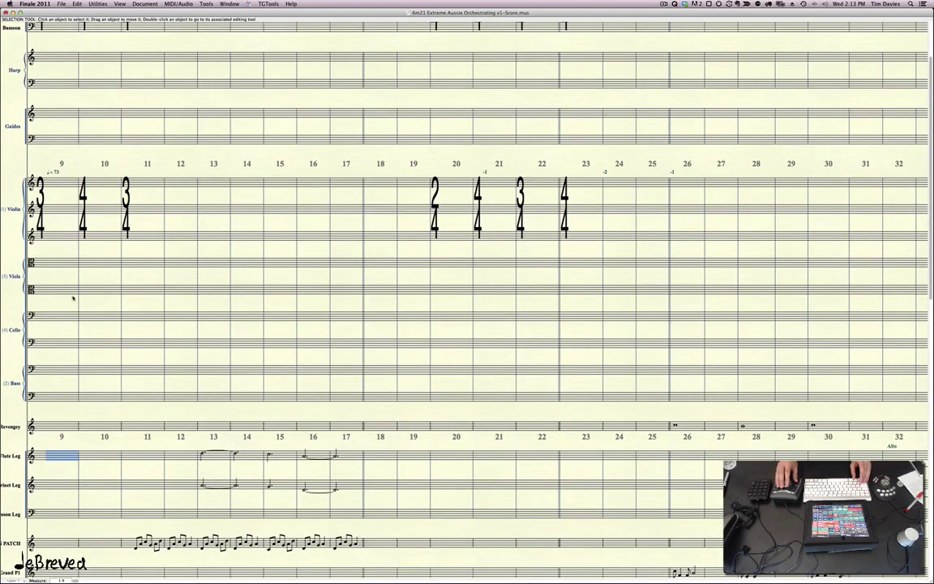
pyautogui.hscroll(-3, 102, 223)
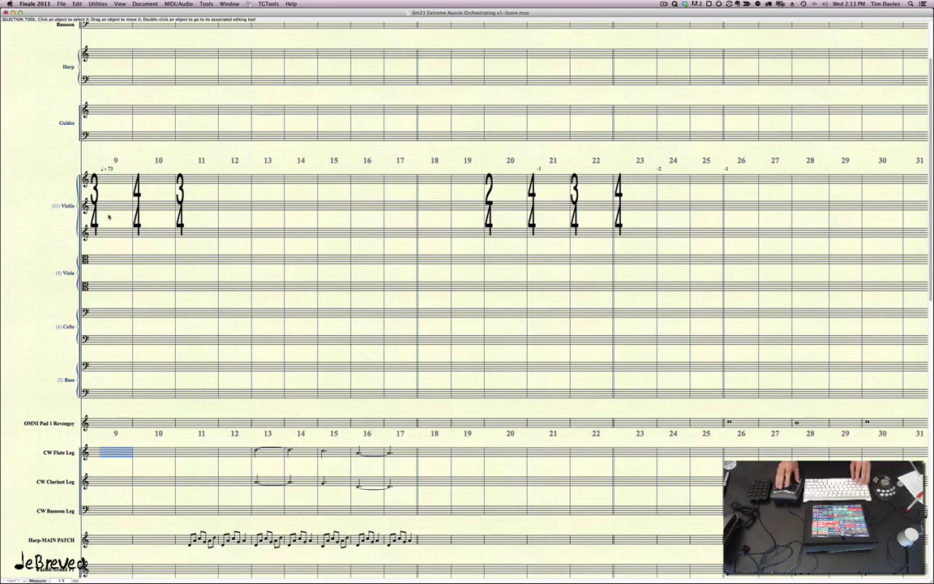
pyautogui.press('Escape')
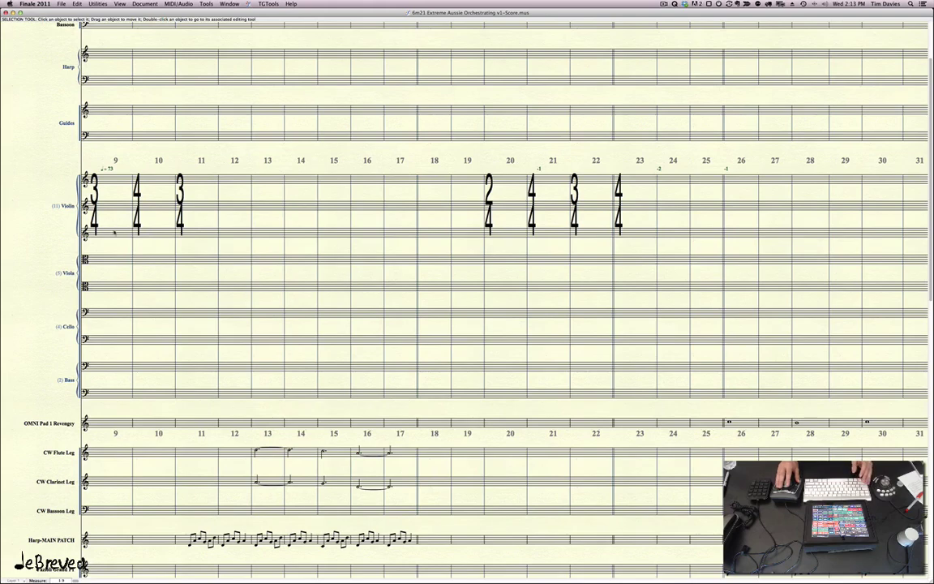
pyautogui.scroll(-5, 272, 435)
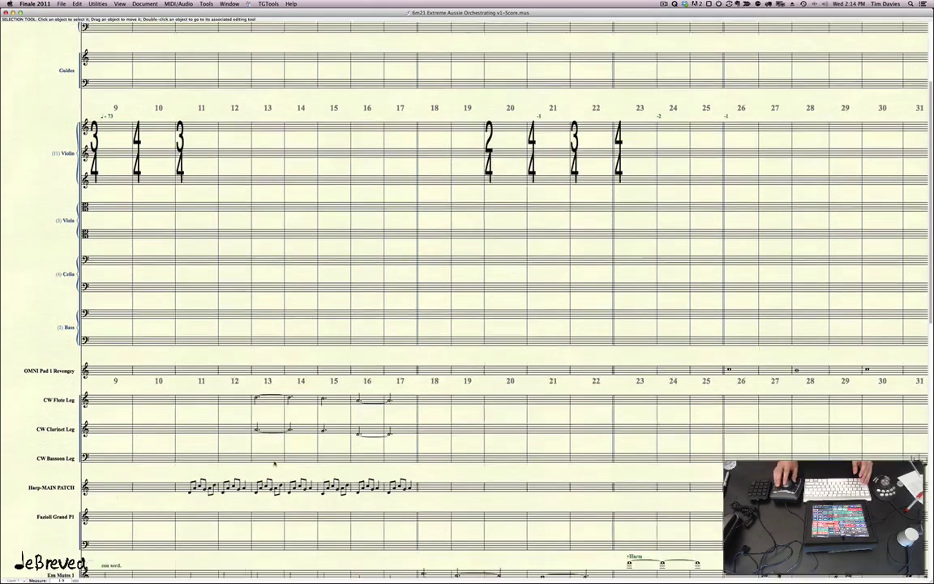
pyautogui.hscroll(2, 273, 417)
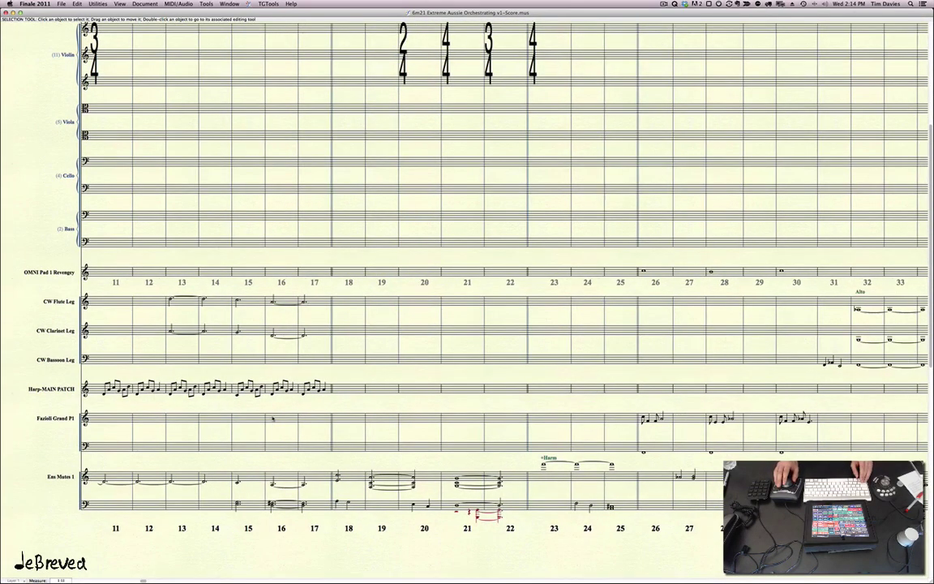
pyautogui.hscroll(-3, 246, 377)
pyautogui.scroll(6, 245, 377)
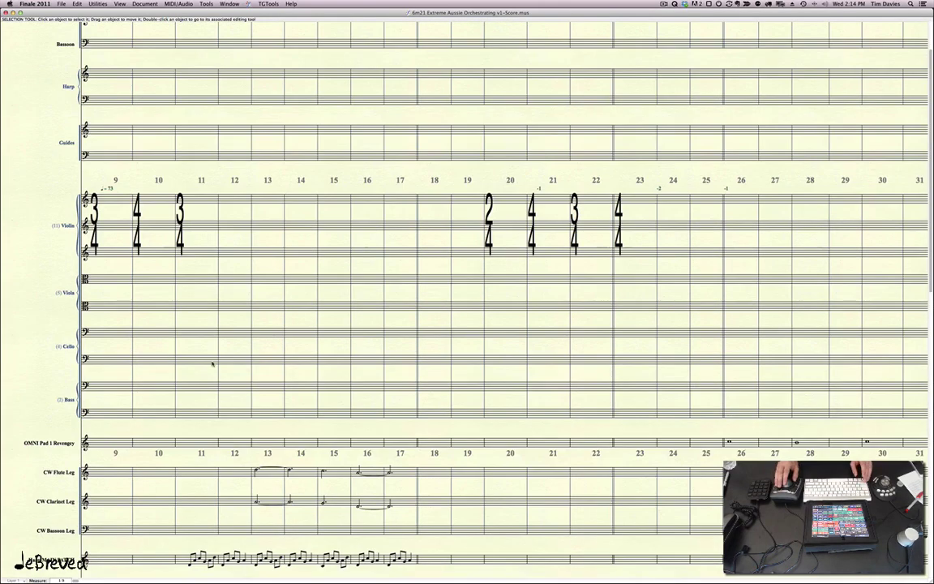
pyautogui.scroll(-3, 209, 364)
pyautogui.scroll(2, 209, 364)
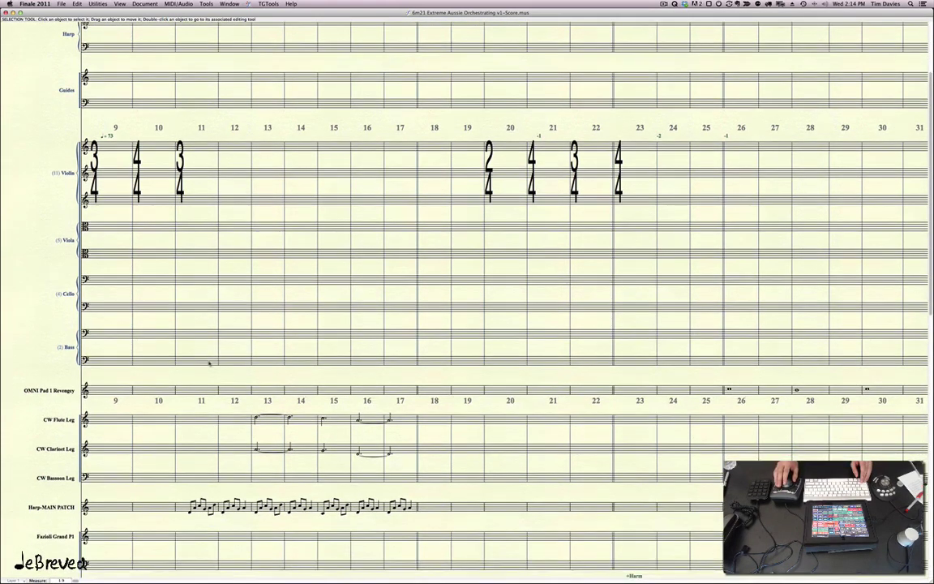
pyautogui.scroll(2, 192, 334)
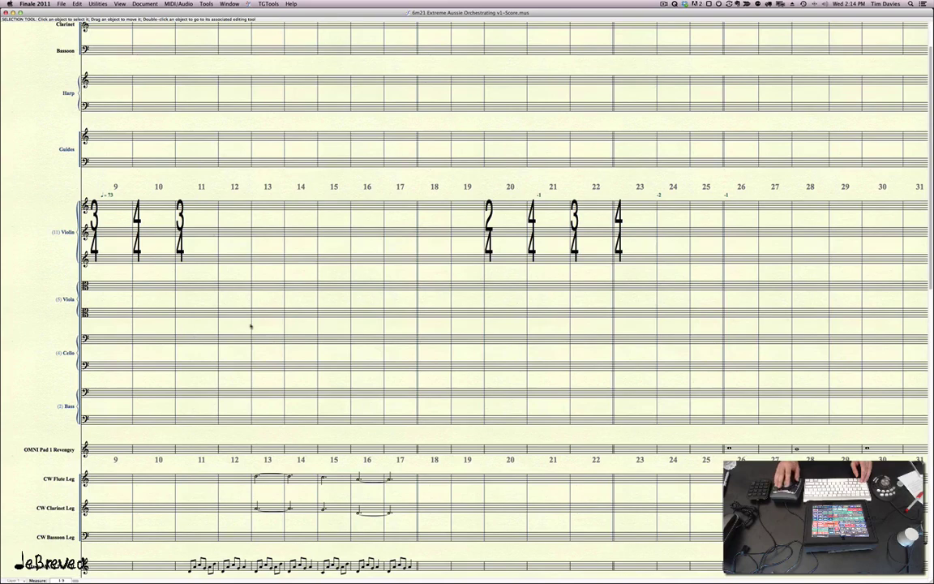
pyautogui.scroll(3, 187, 289)
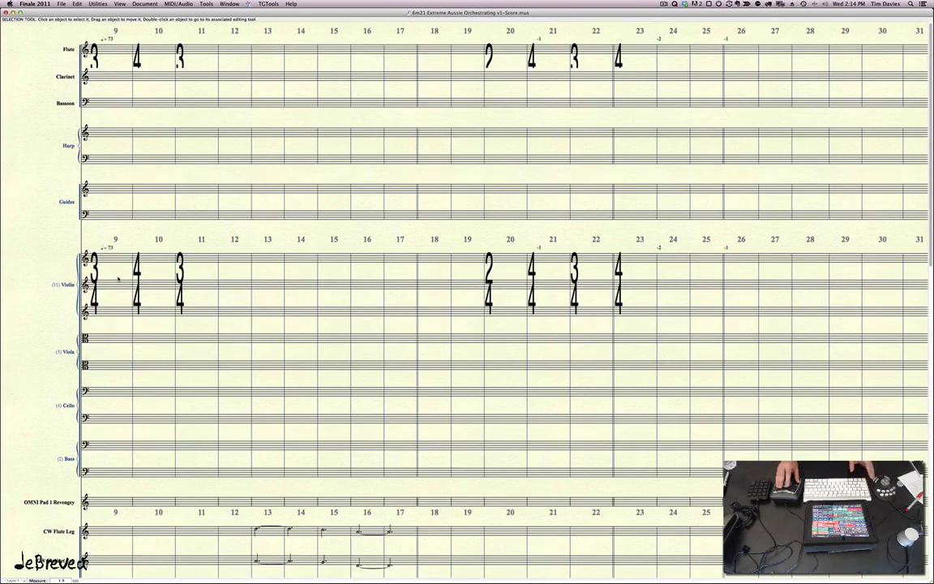
pyautogui.scroll(-4, 118, 277)
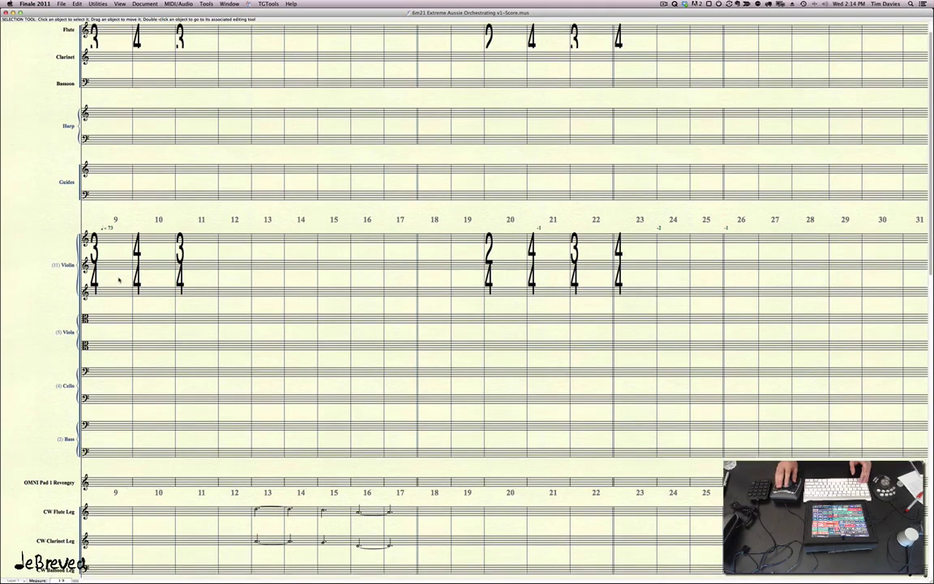
pyautogui.scroll(-1, 119, 280)
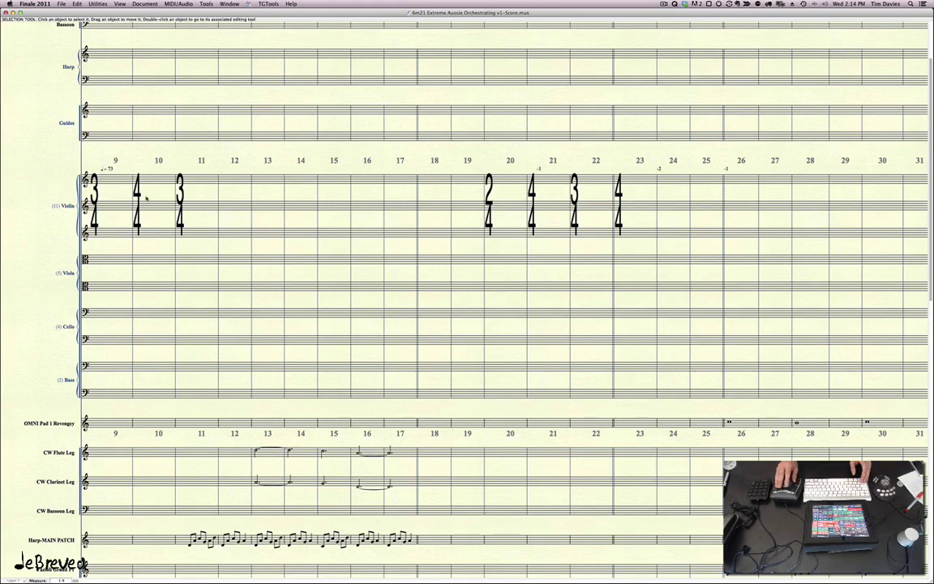
pyautogui.scroll(4, 147, 198)
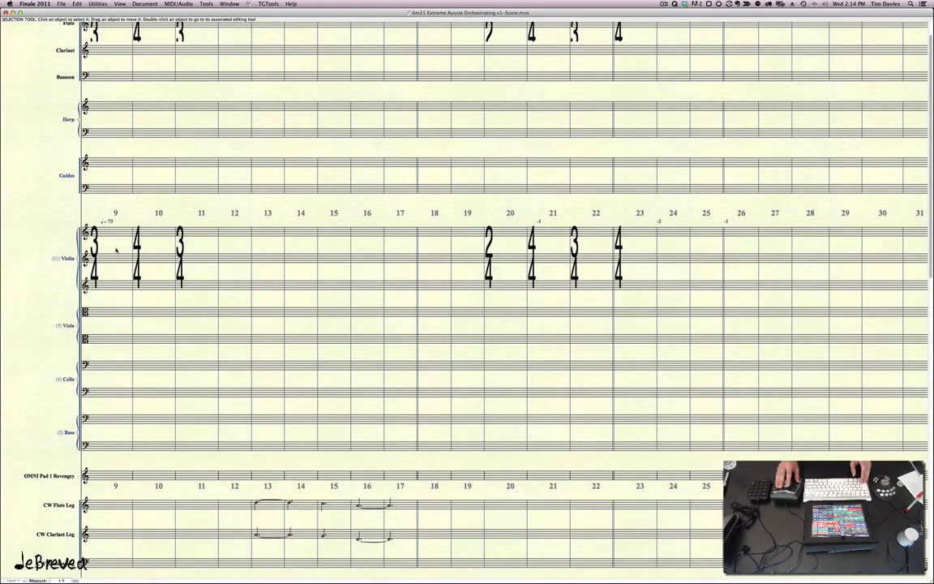
pyautogui.scroll(2, 151, 245)
pyautogui.scroll(1, 156, 272)
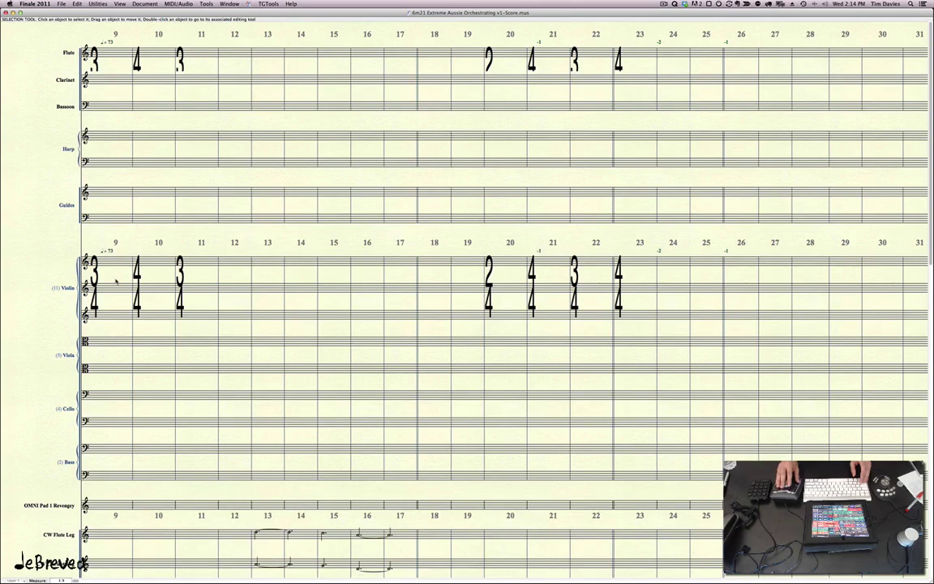
pyautogui.scroll(-5, 116, 280)
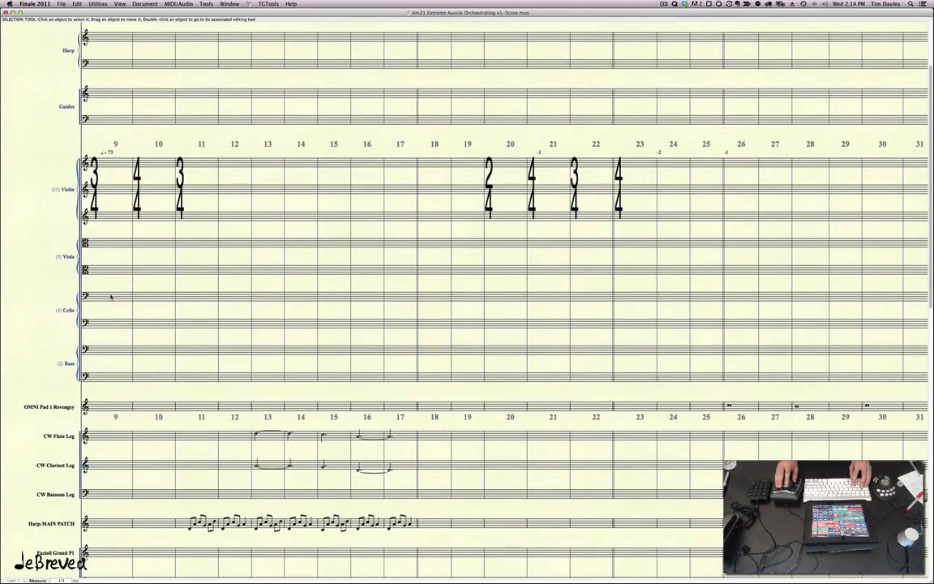
# Reorder the staves so the CW Flute, Clarinet and Bassoon Leg group sits above the WW group at the top of the score
pyautogui.scroll(-3, 111, 297)
pyautogui.scroll(2, 111, 296)
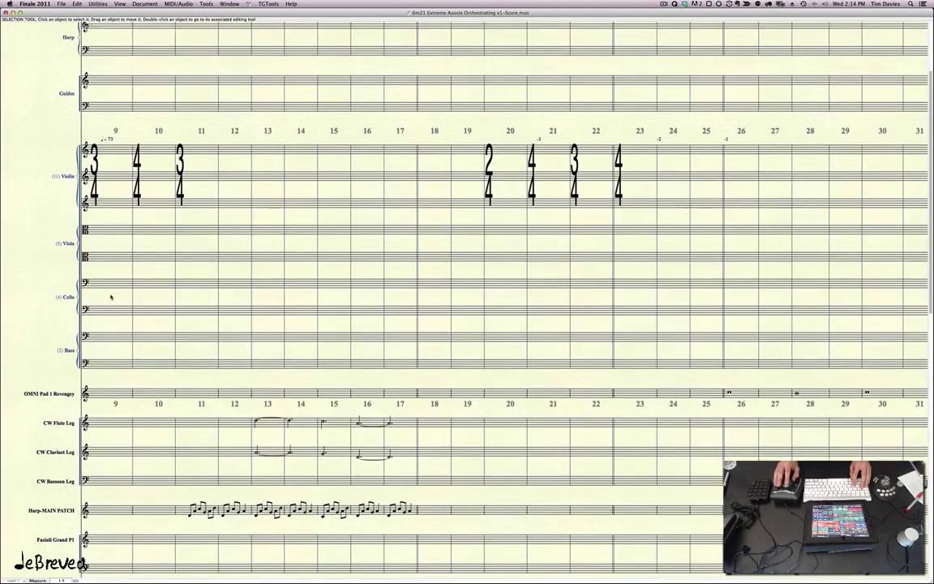
pyautogui.scroll(5, 111, 297)
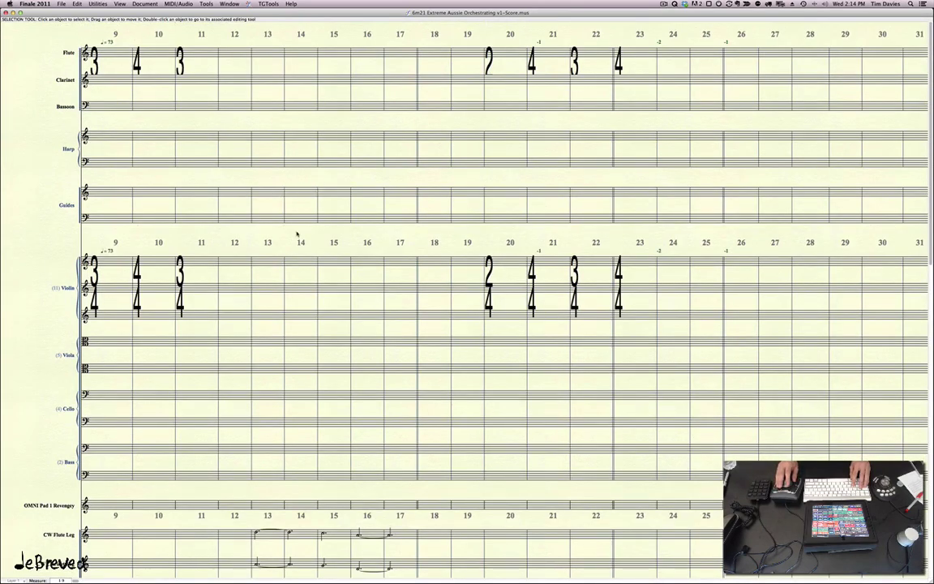
pyautogui.scroll(-2, 297, 235)
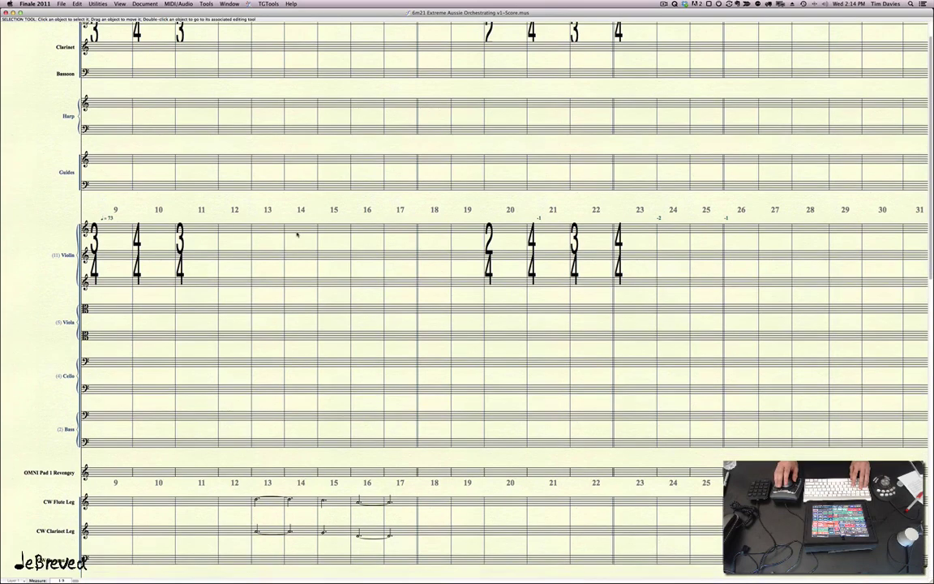
pyautogui.scroll(2, 297, 234)
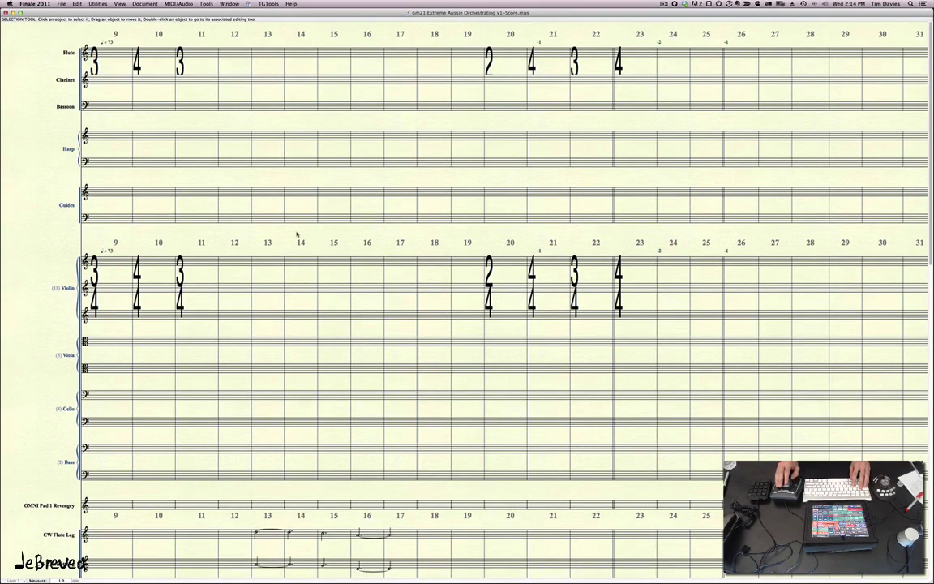
pyautogui.press('F1')
pyautogui.press('r')
pyautogui.press('o')
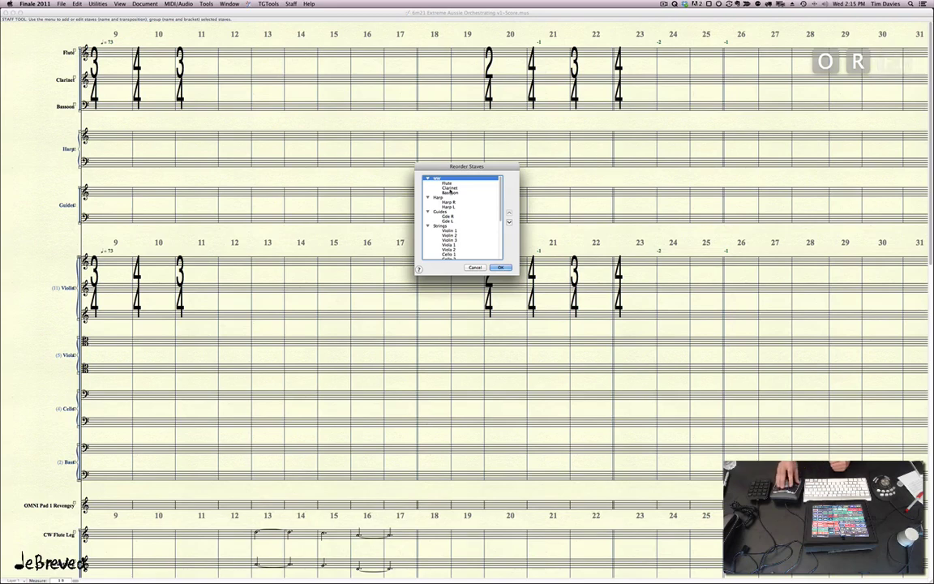
pyautogui.scroll(-3, 478, 204)
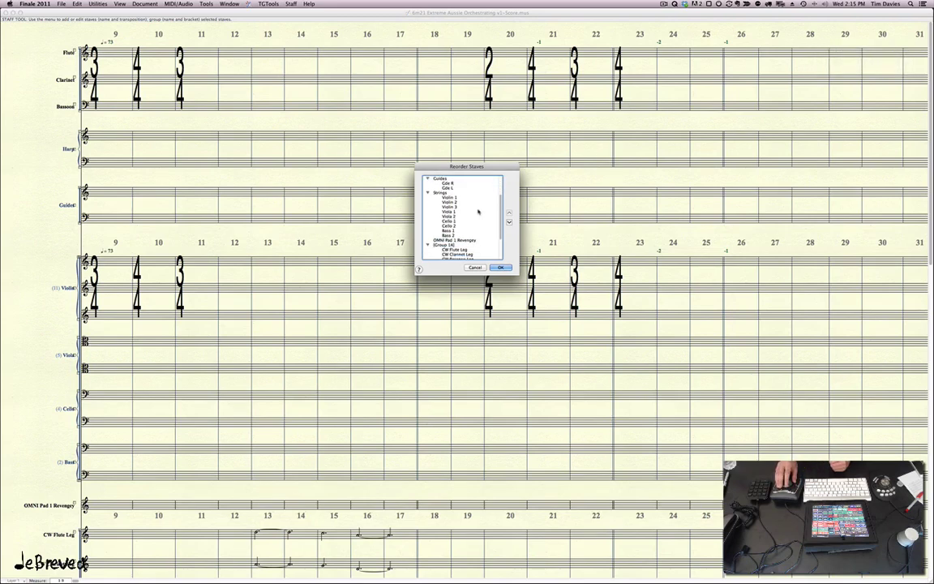
pyautogui.scroll(5, 477, 212)
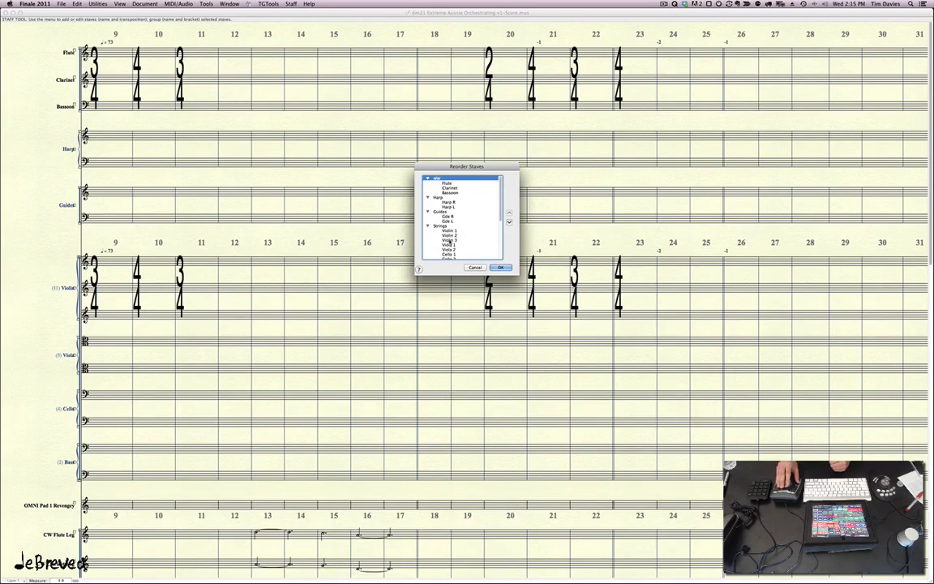
pyautogui.moveTo(500, 198); pyautogui.dragTo(489, 235)
pyautogui.click(500, 210)
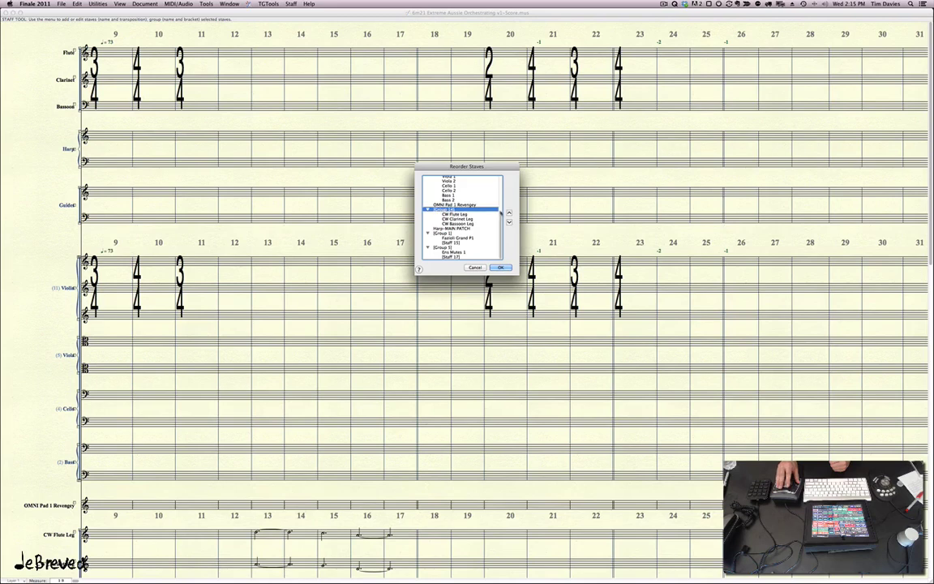
pyautogui.click(511, 214)
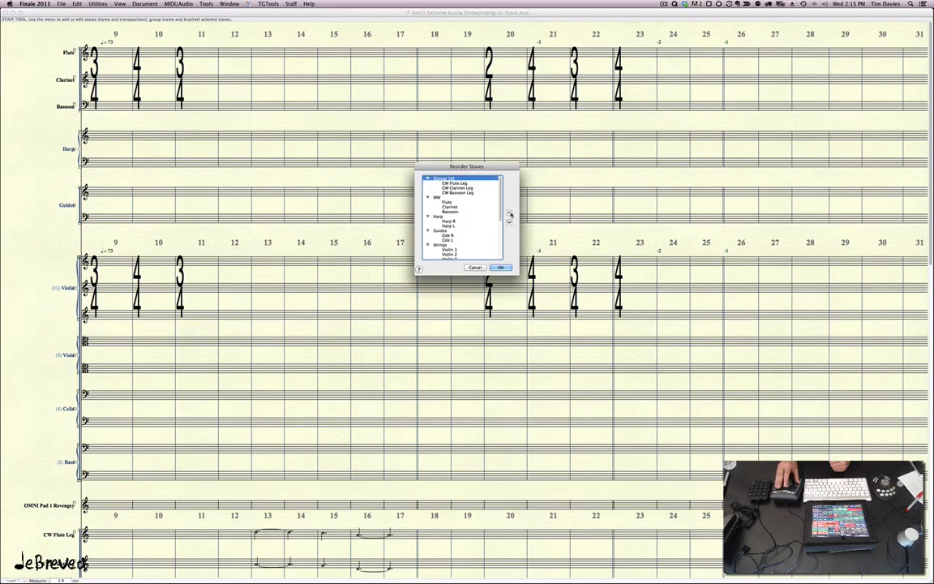
# Move the Ens Mutes 1 staff group up directly beneath the Strings group and apply the new staff order
pyautogui.moveTo(500, 213); pyautogui.dragTo(495, 251)
pyautogui.click(451, 247)
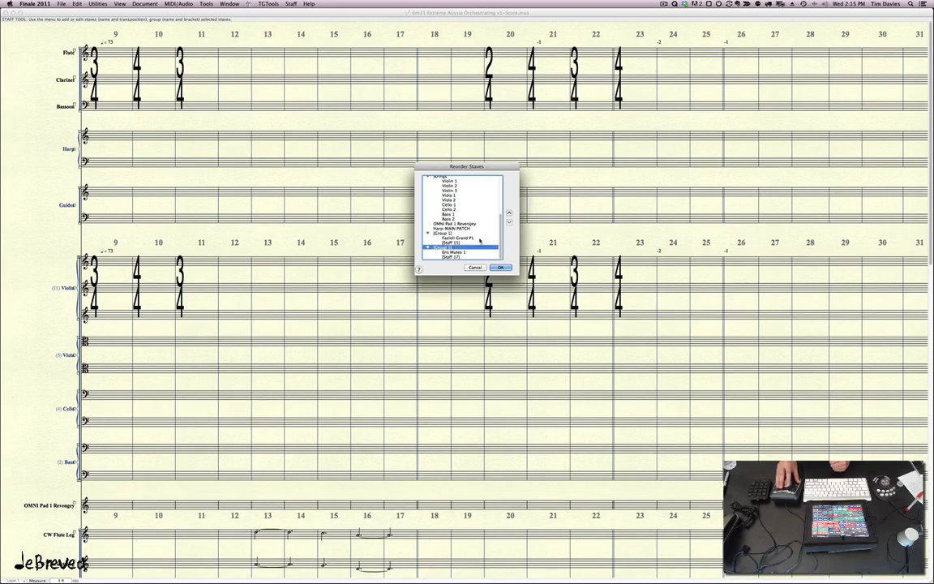
pyautogui.click(509, 214)
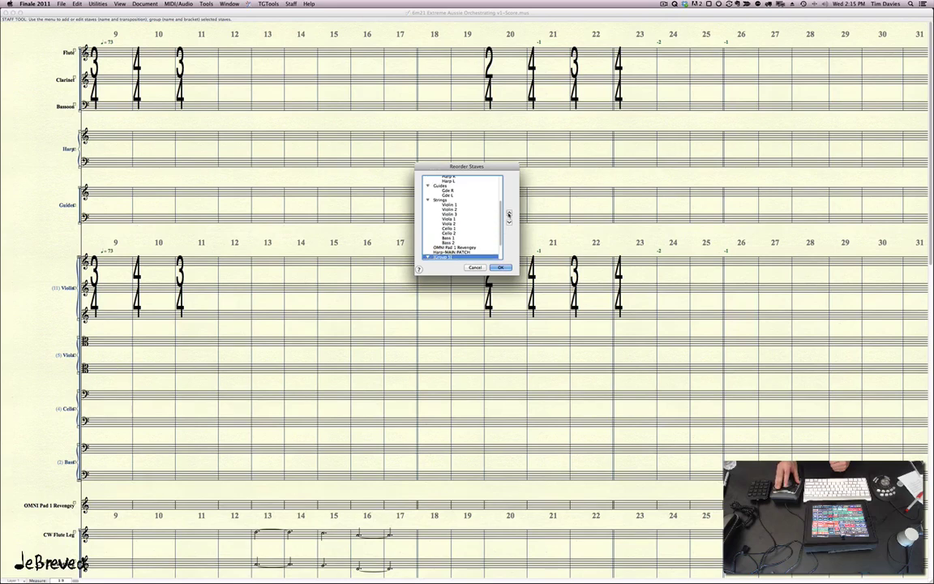
pyautogui.click(500, 268)
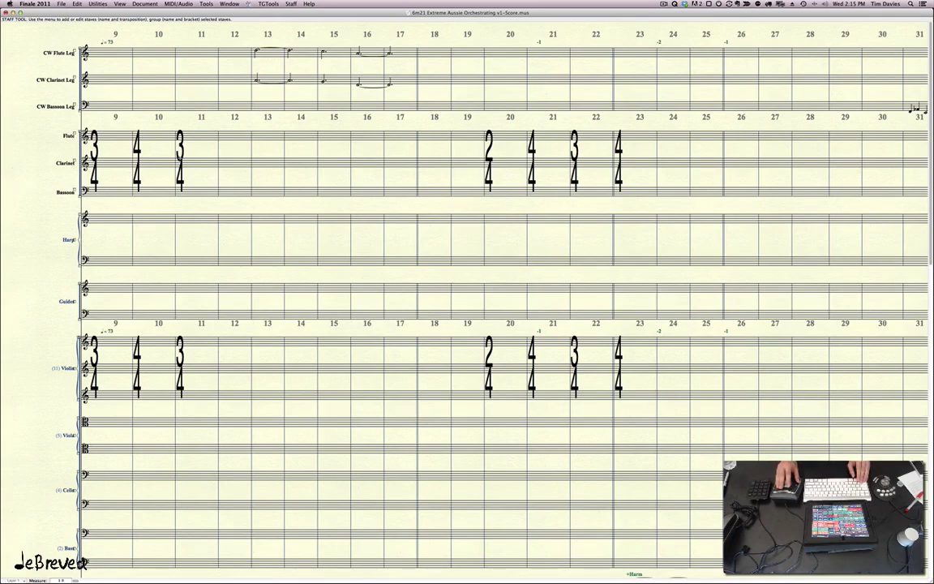
# Copy the CW Flute, Clarinet and Bassoon Leg staves from measure 9 to the end onto the Flute, Clarinet and Bassoon staves
pyautogui.scroll(-10, 263, 232)
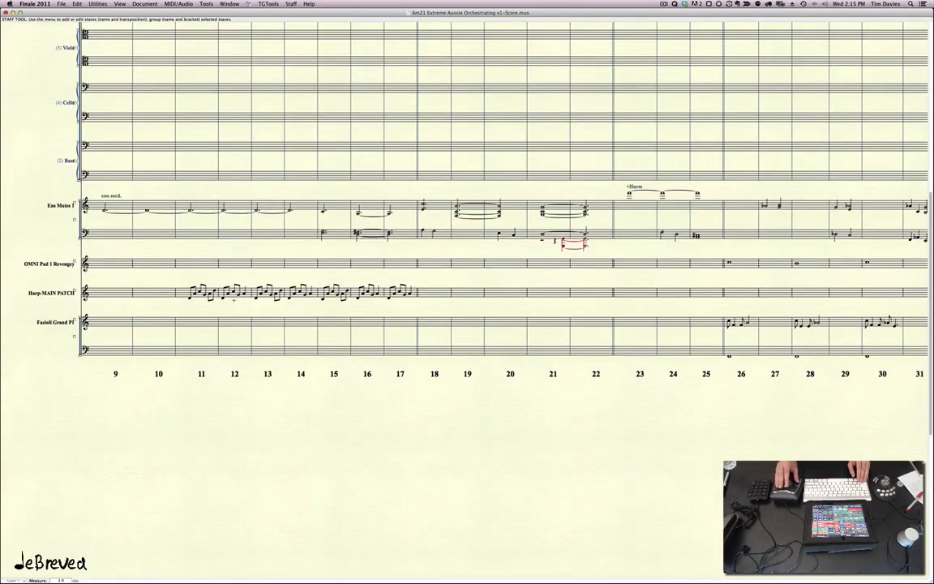
pyautogui.scroll(10, 234, 203)
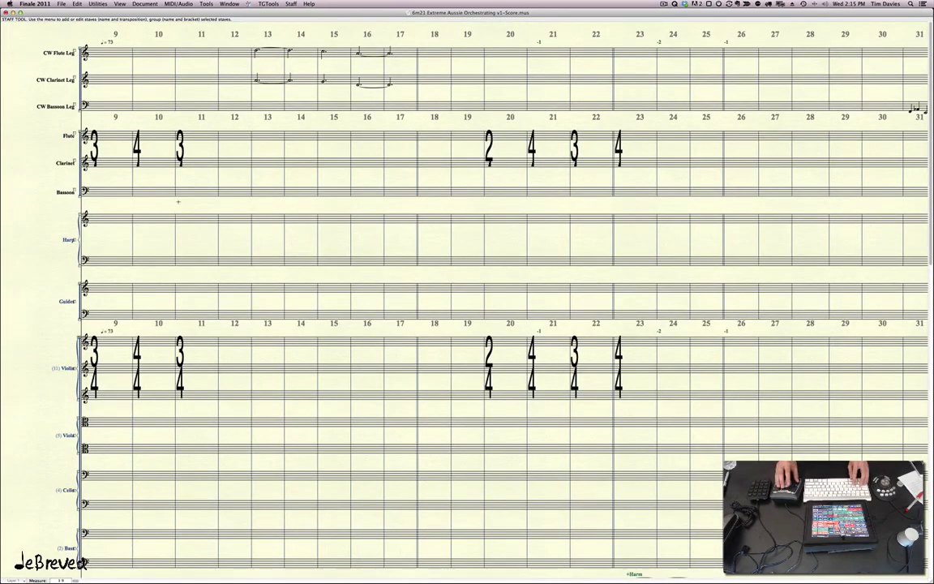
pyautogui.hscroll(5, 335, 150)
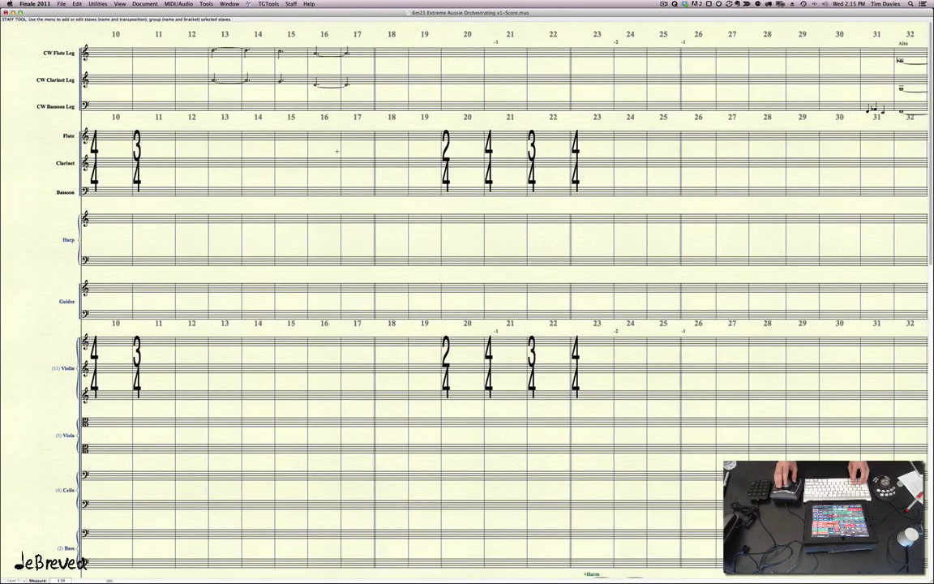
pyautogui.hscroll(-3, 337, 151)
pyautogui.hscroll(-2, 337, 151)
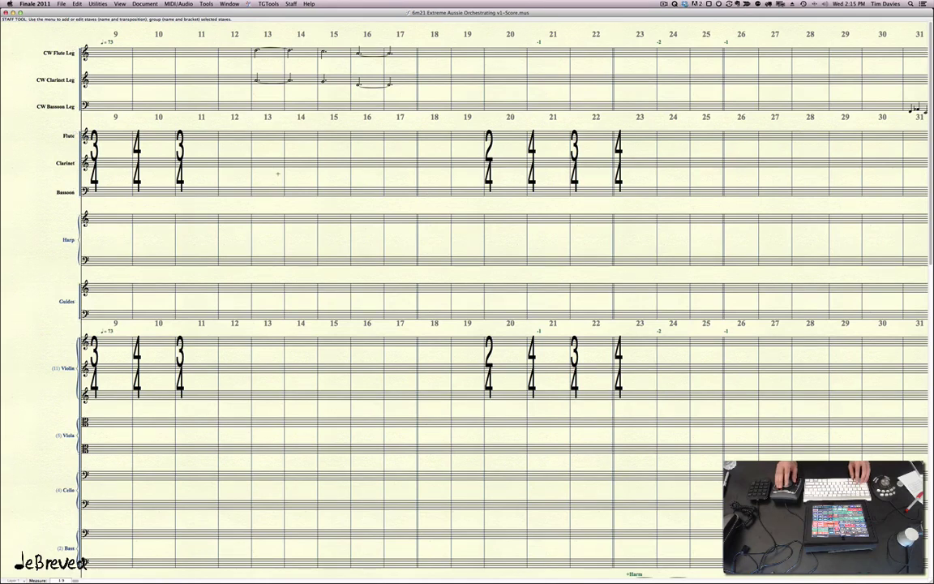
pyautogui.press('Escape')
pyautogui.click(118, 55)
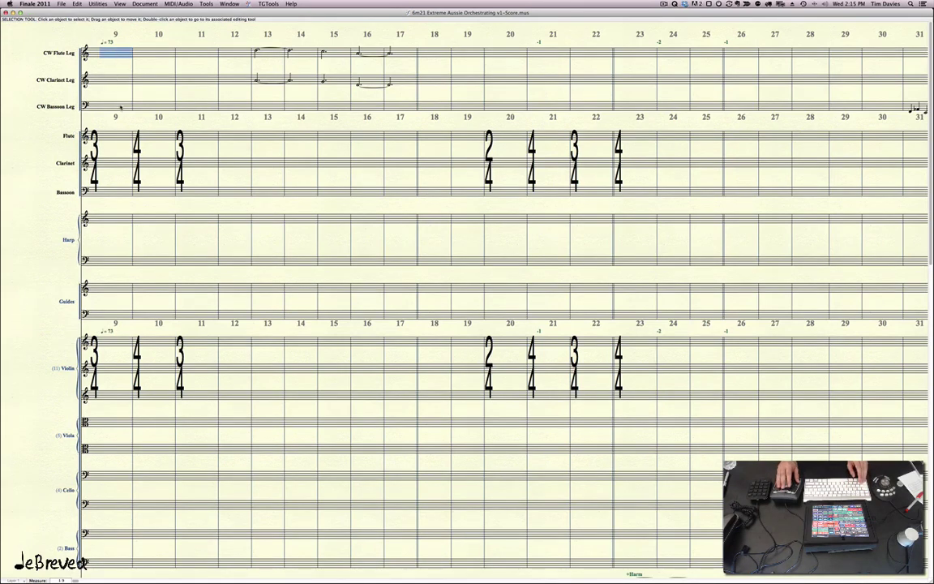
pyautogui.keyDown('shift'); pyautogui.click(120, 106); pyautogui.keyUp('shift')
pyautogui.hotkey('shift', 'End')
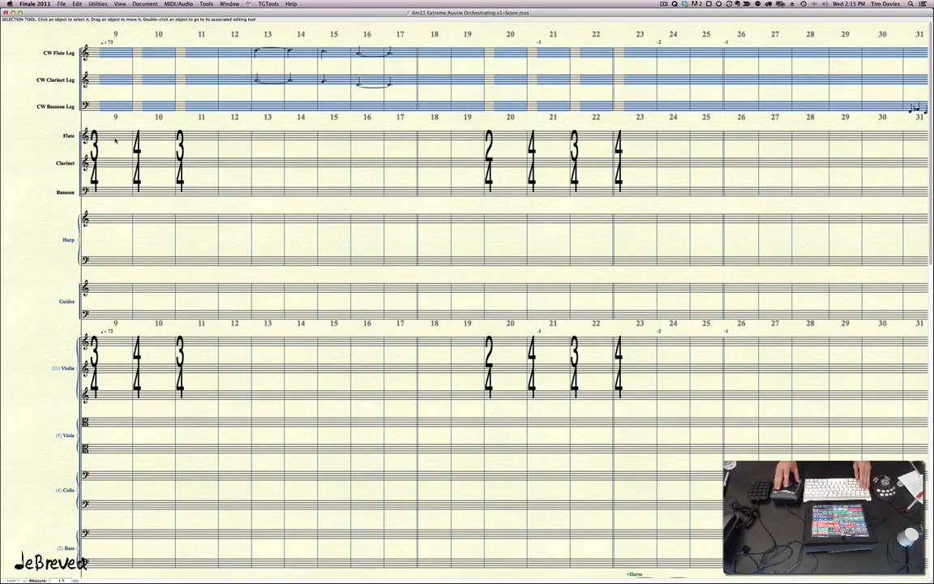
pyautogui.keyDown('alt'); pyautogui.click(115, 140); pyautogui.keyUp('alt')
pyautogui.hscroll(10, 256, 131)
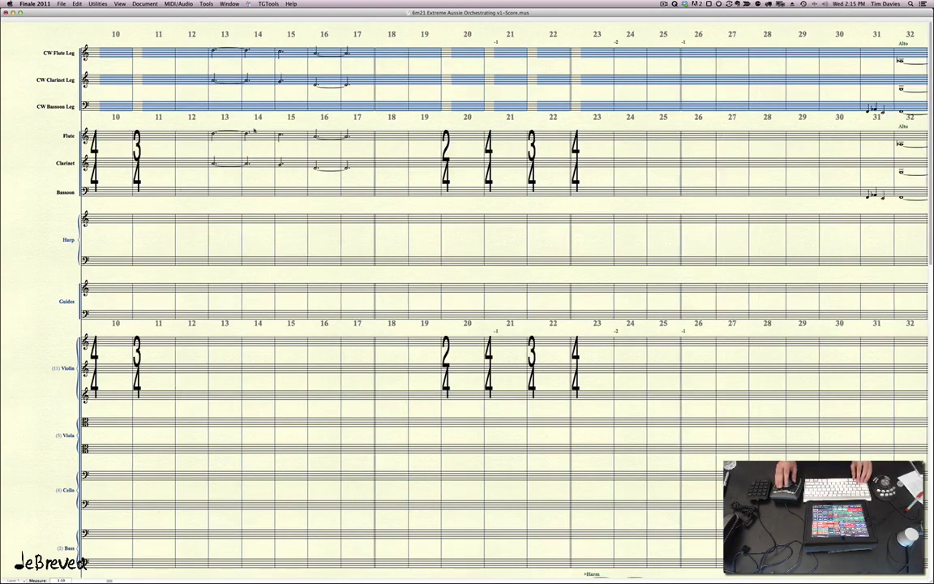
pyautogui.hscroll(2, 254, 130)
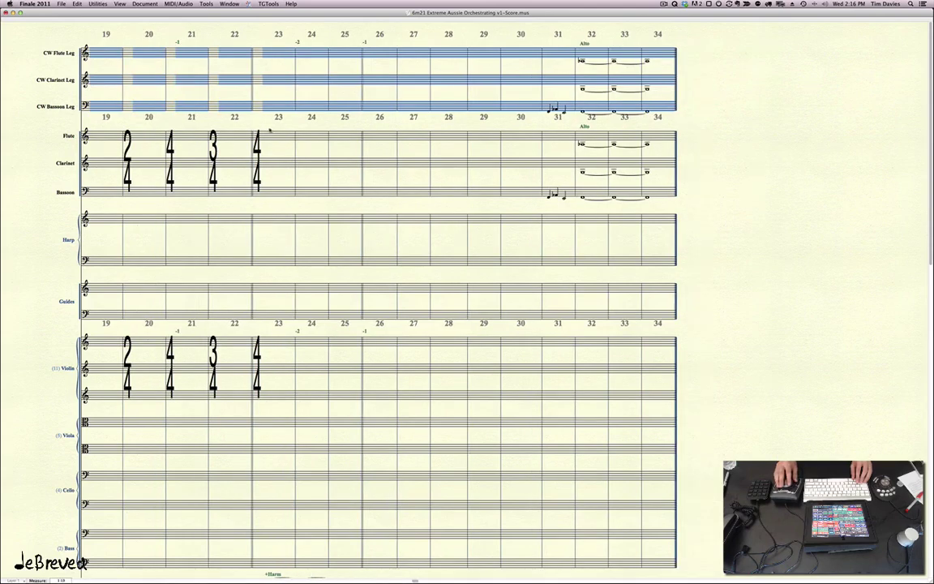
pyautogui.press('Escape')
pyautogui.hscroll(-10, 469, 152)
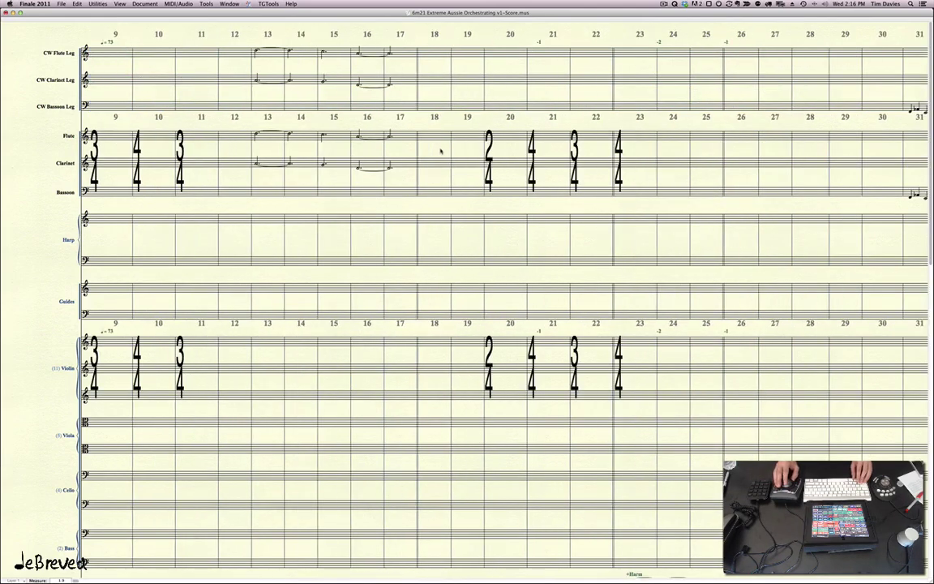
# Compare the orchestral staves with the sketch staves above and below them, from the woodwinds down to Fazioli Grand P1
pyautogui.scroll(-5, 267, 153)
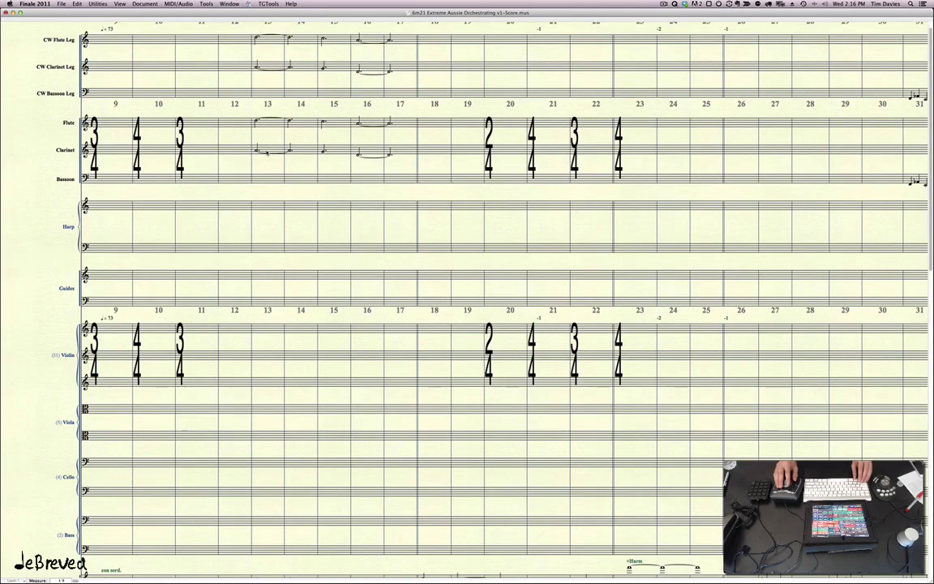
pyautogui.scroll(-5, 267, 152)
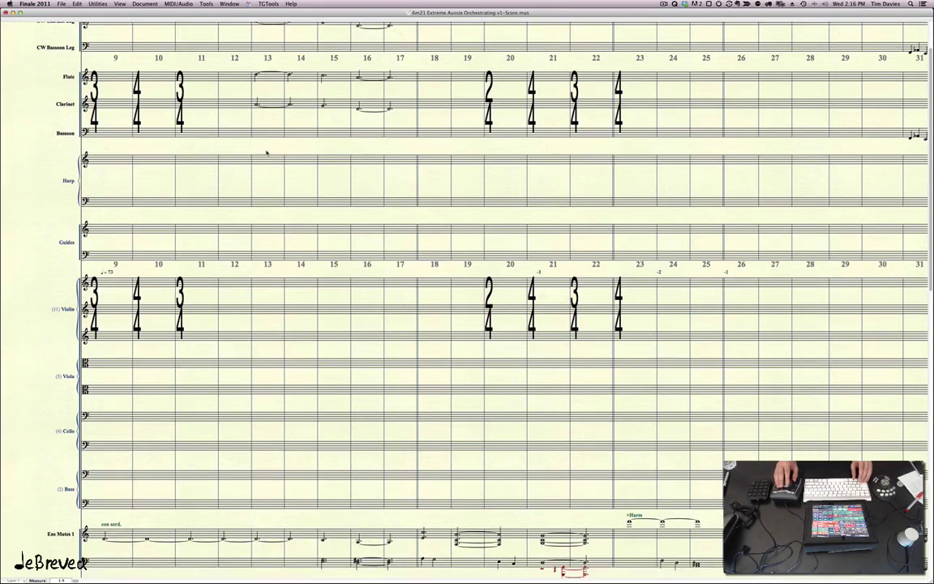
pyautogui.scroll(10, 267, 152)
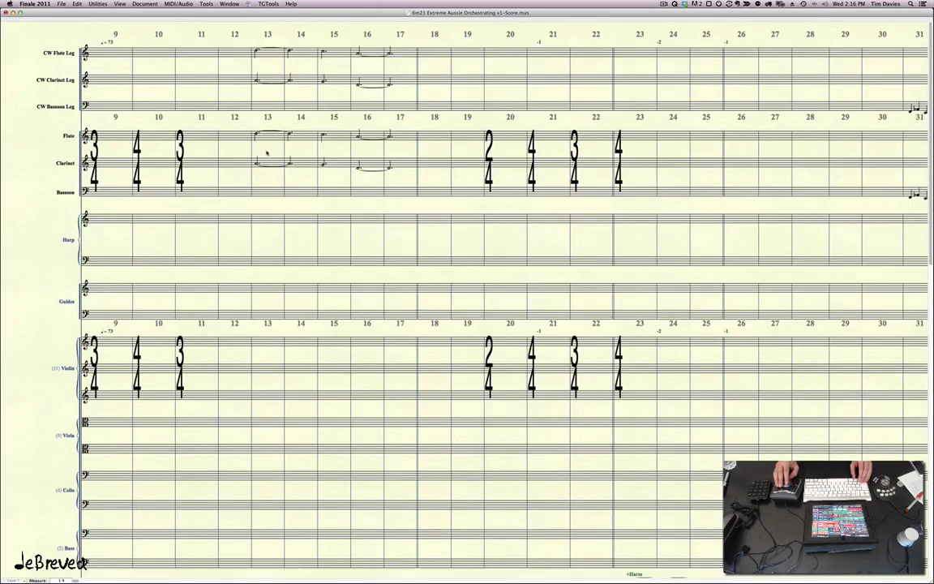
pyautogui.scroll(-17, 267, 152)
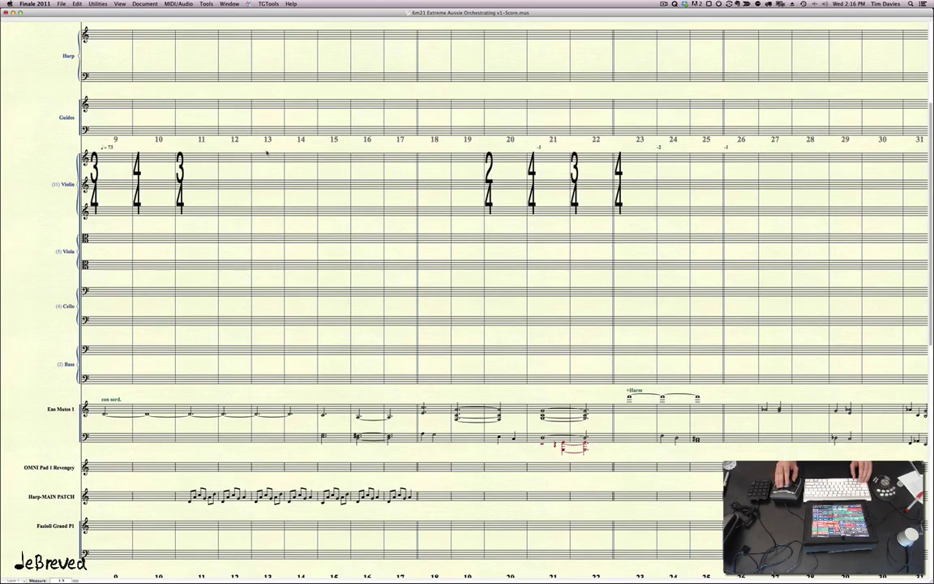
pyautogui.scroll(-3, 267, 152)
pyautogui.scroll(20, 267, 152)
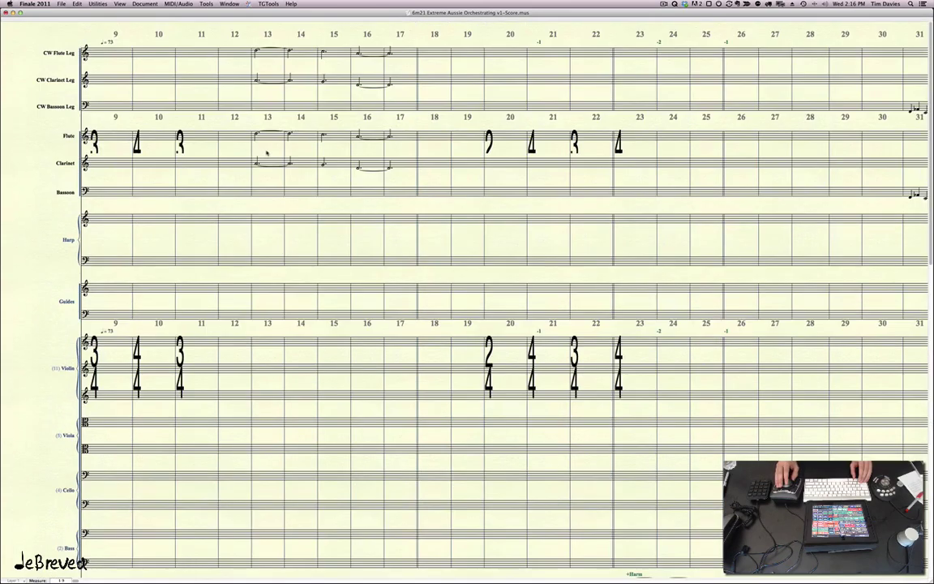
pyautogui.scroll(-19, 267, 152)
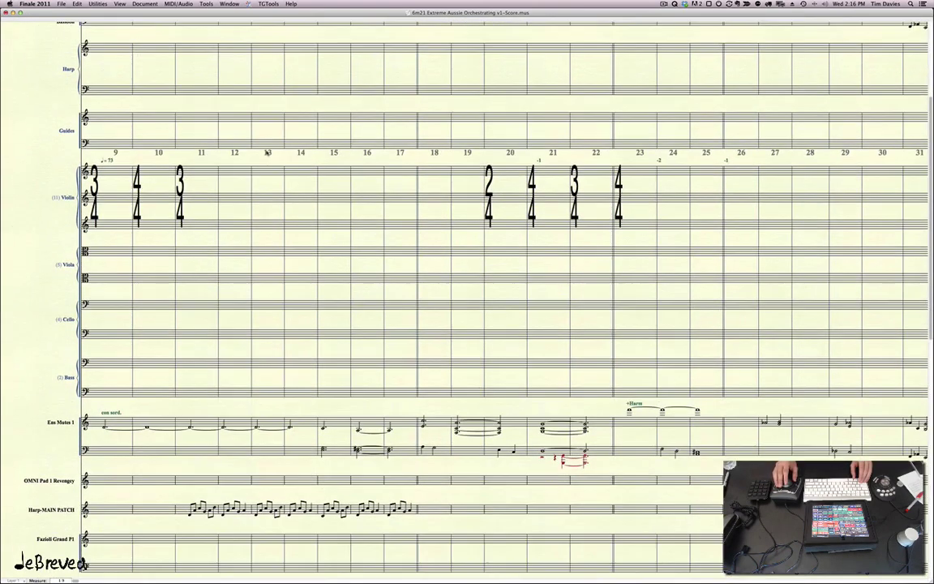
pyautogui.scroll(-5, 267, 153)
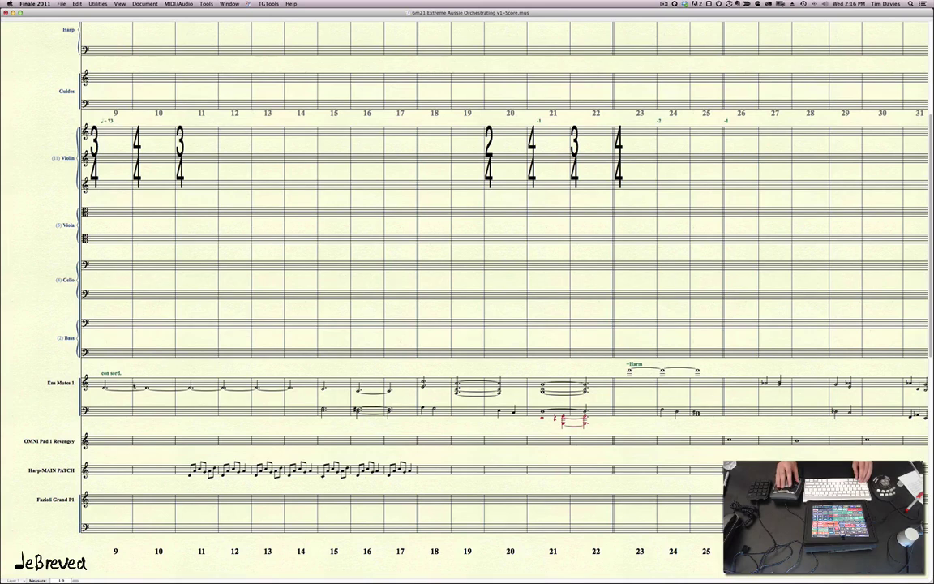
# Copy the Harp-MAIN PATCH sketch staff from measure 9 to the end onto the upper Harp staff
pyautogui.click(126, 386)
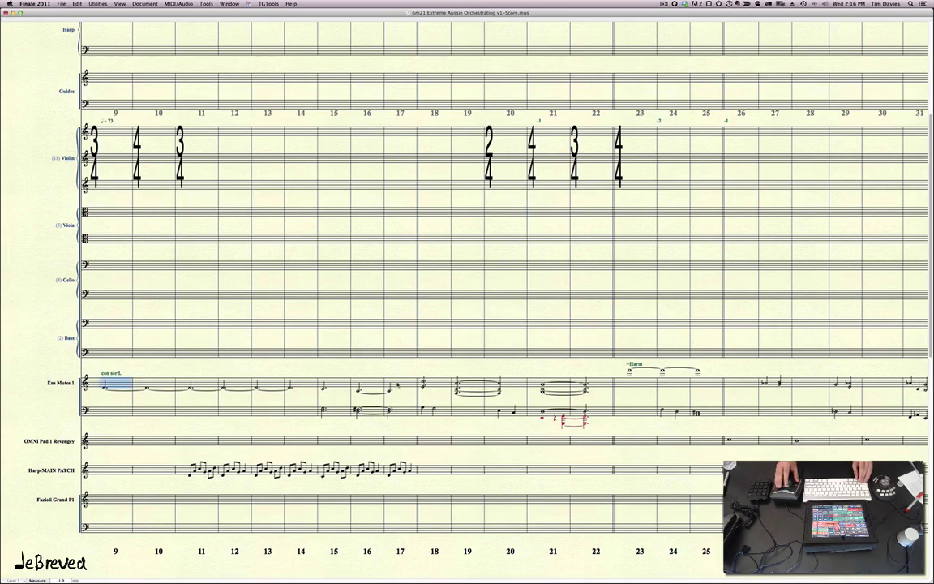
pyautogui.click(111, 471)
pyautogui.hotkey('shift', 'End')
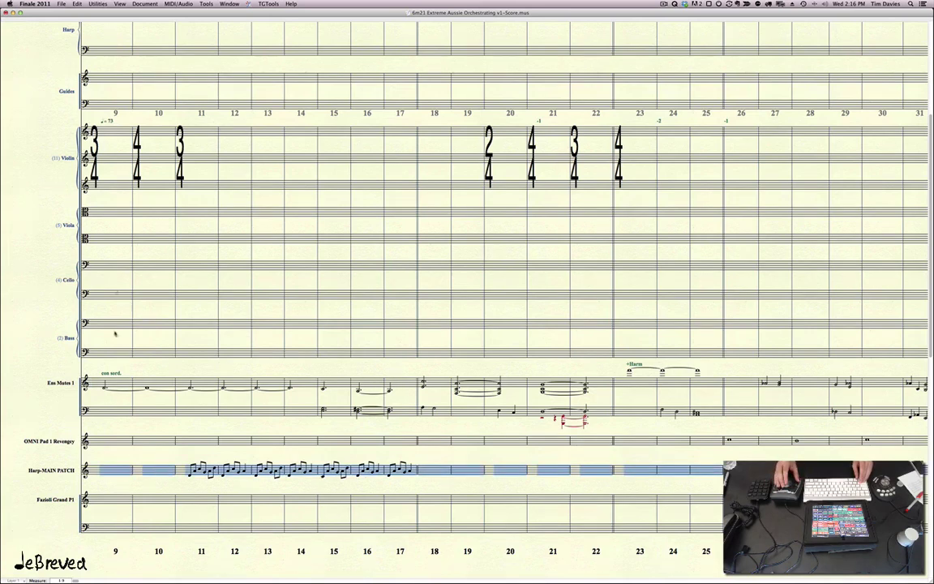
pyautogui.scroll(2, 95, 40)
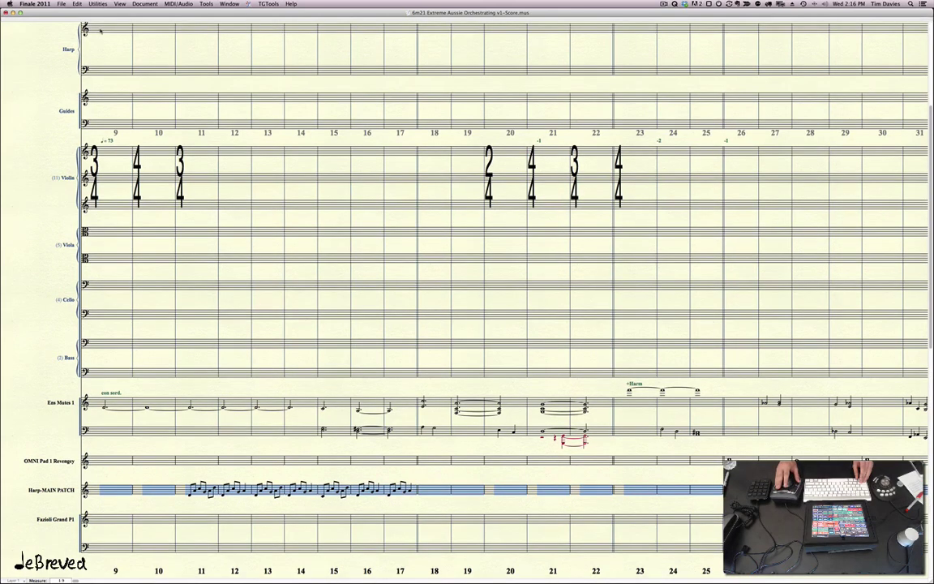
pyautogui.keyDown('alt'); pyautogui.click(100, 31); pyautogui.keyUp('alt')
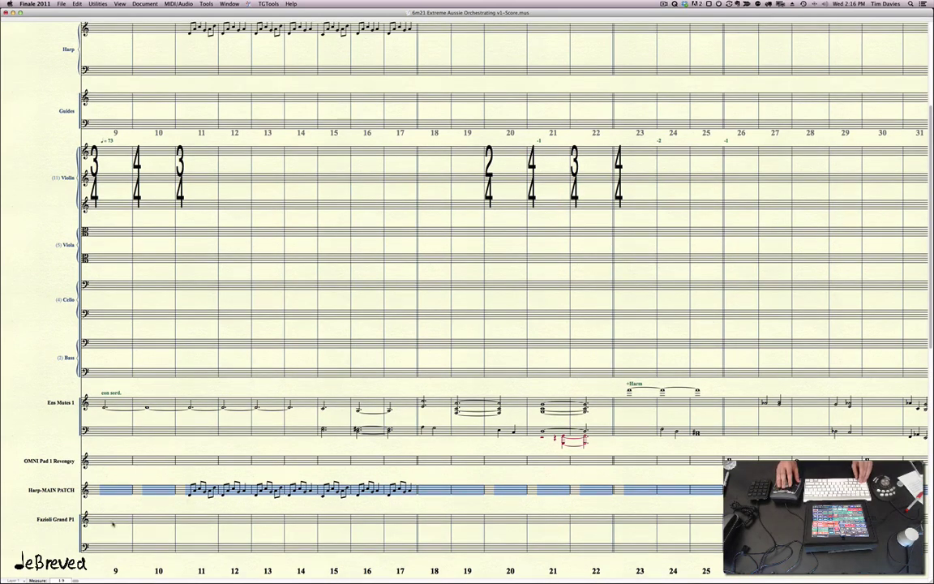
# Copy both Fazioli Grand P1 staves from measure 9 to the end onto the two Guides staves
pyautogui.moveTo(113, 525); pyautogui.dragTo(121, 551)
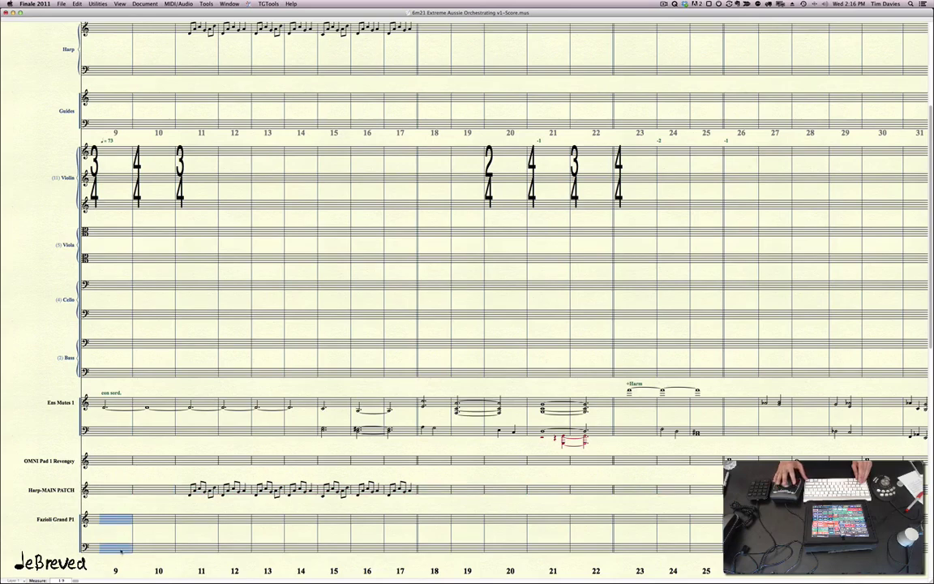
pyautogui.hotkey('shift', 'End')
pyautogui.scroll(4, 127, 242)
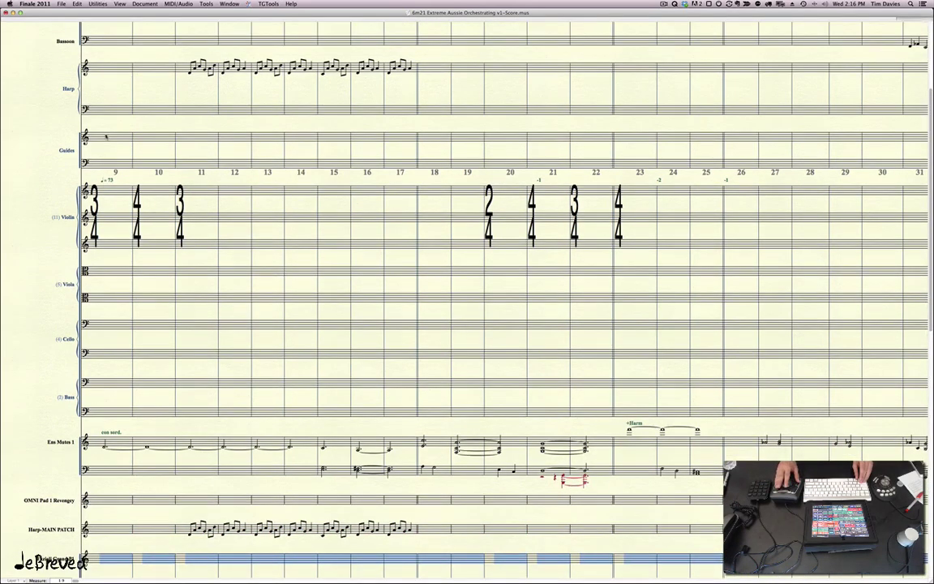
pyautogui.keyDown('alt'); pyautogui.click(105, 137); pyautogui.keyUp('alt')
pyautogui.scroll(5, 121, 149)
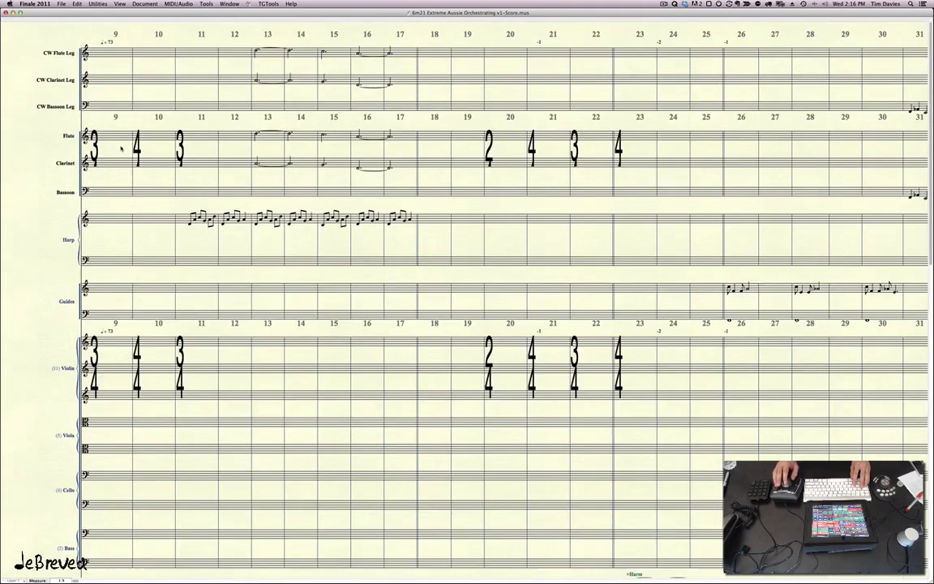
# Reorder the staves so the CW Flute, Clarinet and Bassoon Leg group sits below the Harp-MAIN PATCH staff
pyautogui.press('F1')
pyautogui.press('r')
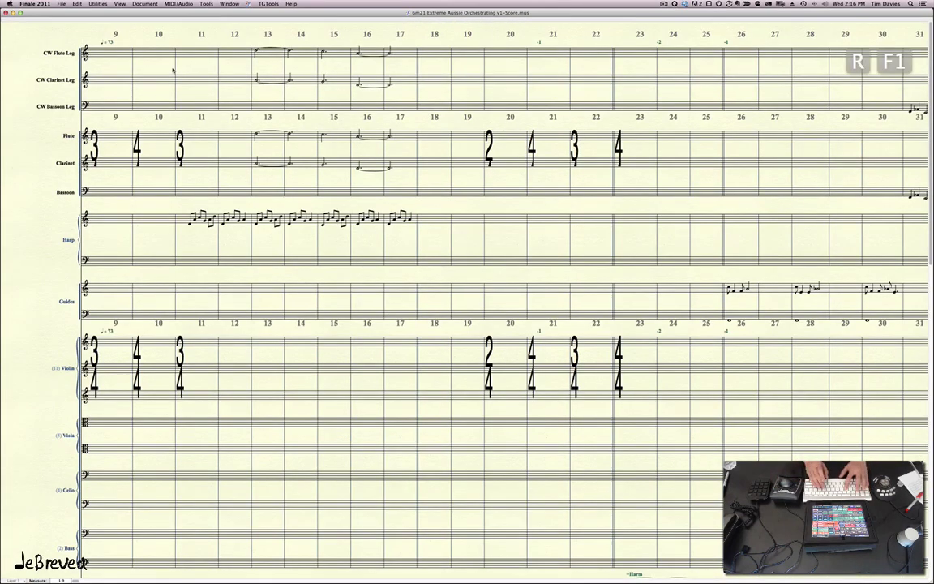
pyautogui.press('o')
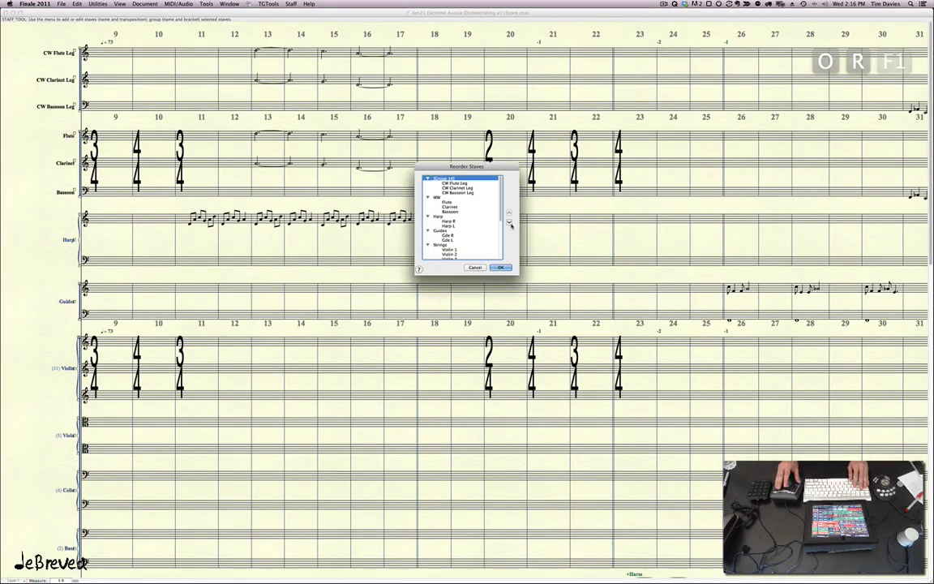
pyautogui.click(509, 223)
pyautogui.click(509, 222)
pyautogui.click(509, 223)
pyautogui.click(509, 222)
pyautogui.click(509, 223)
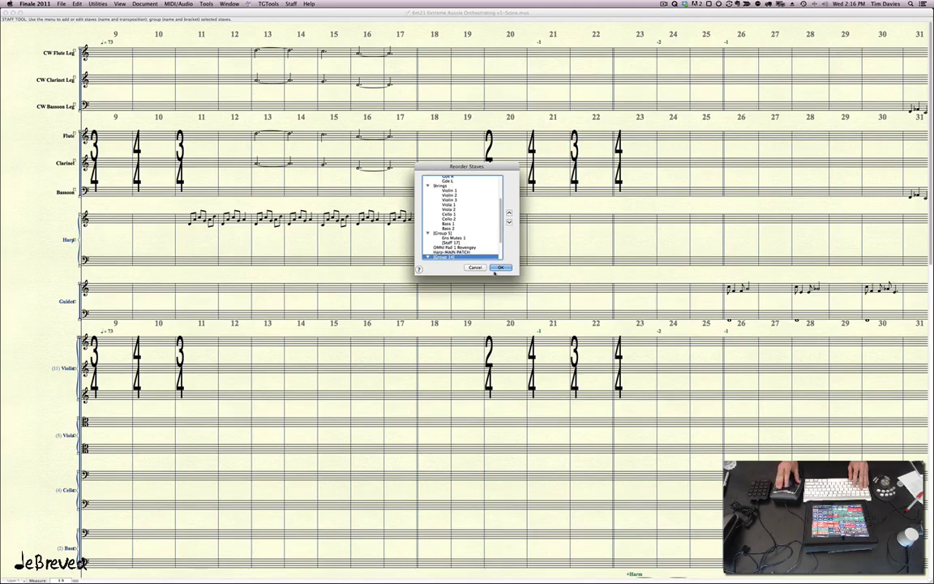
pyautogui.click(501, 267)
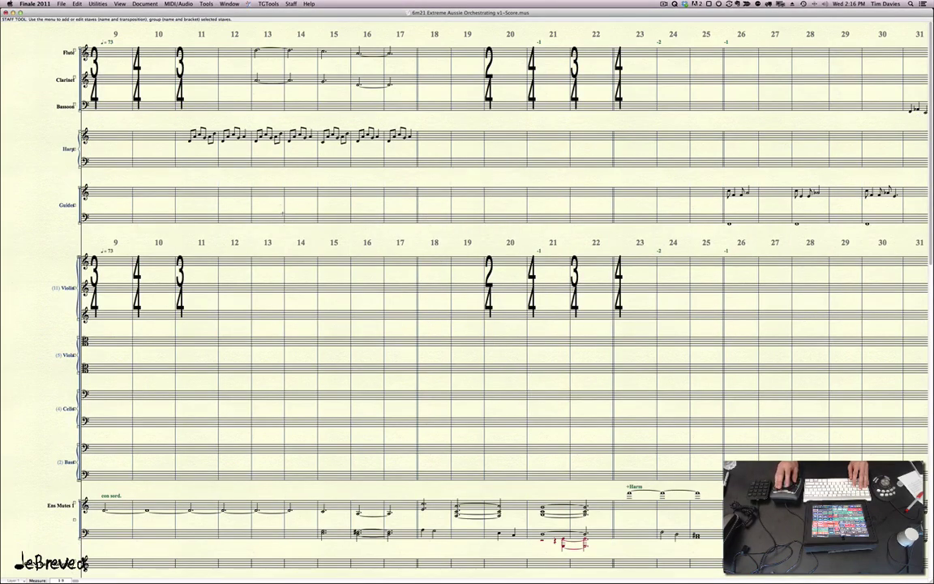
pyautogui.scroll(-2, 283, 213)
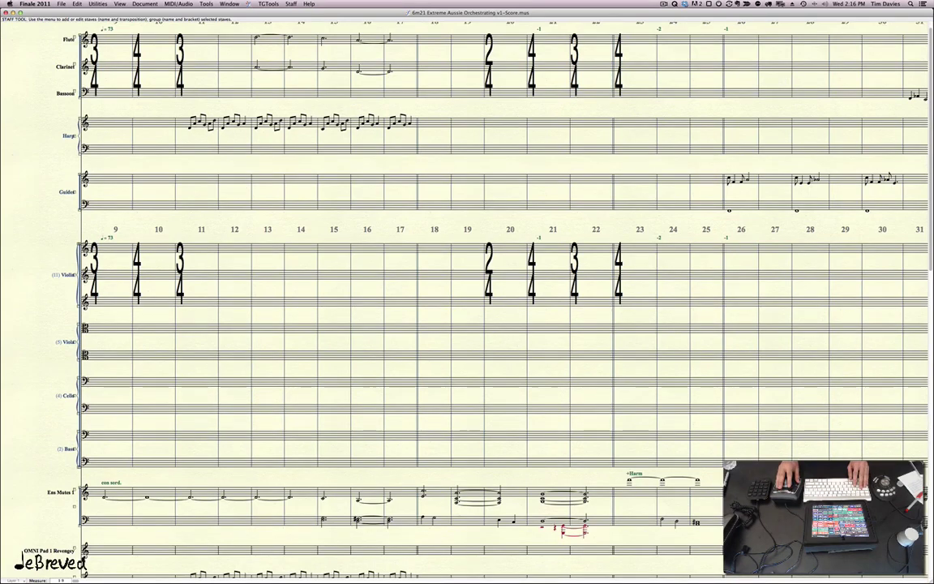
# Switch to Digital Performer and arrange its sequence window as a strip beneath a shortened Finale score window
pyautogui.moveTo(0, 118); pyautogui.dragTo(548, 107)
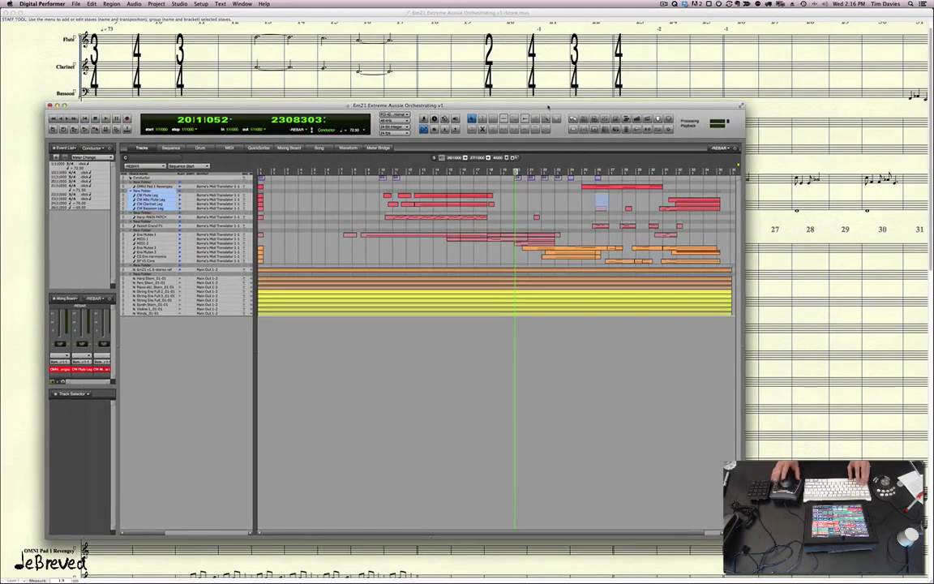
pyautogui.hotkey('ctrl', '1')
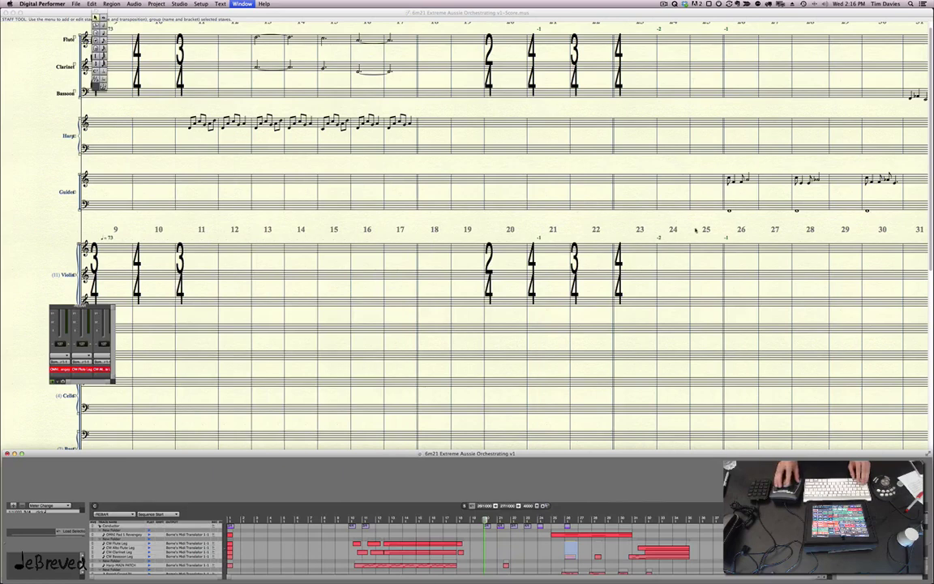
pyautogui.press('super+Tab')
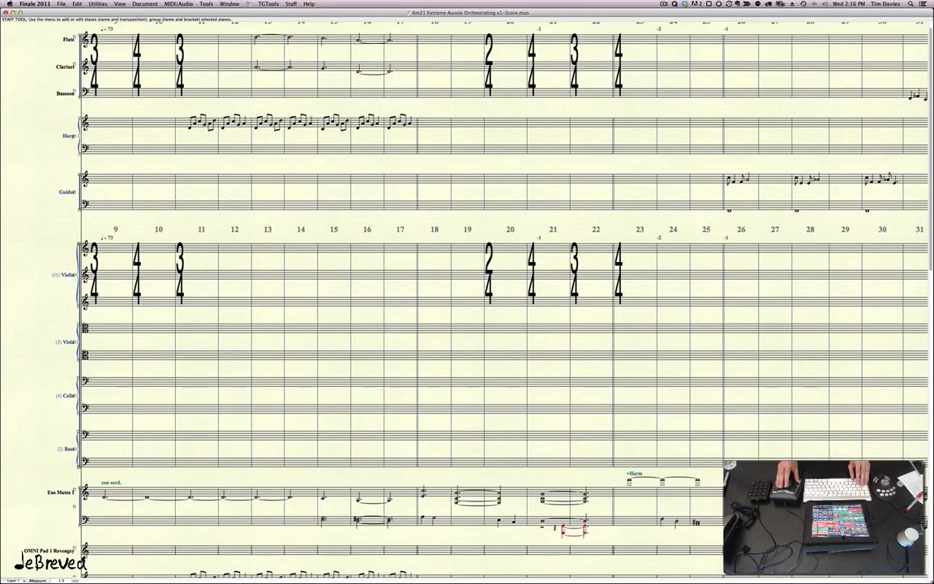
pyautogui.moveTo(932, 581); pyautogui.dragTo(930, 453)
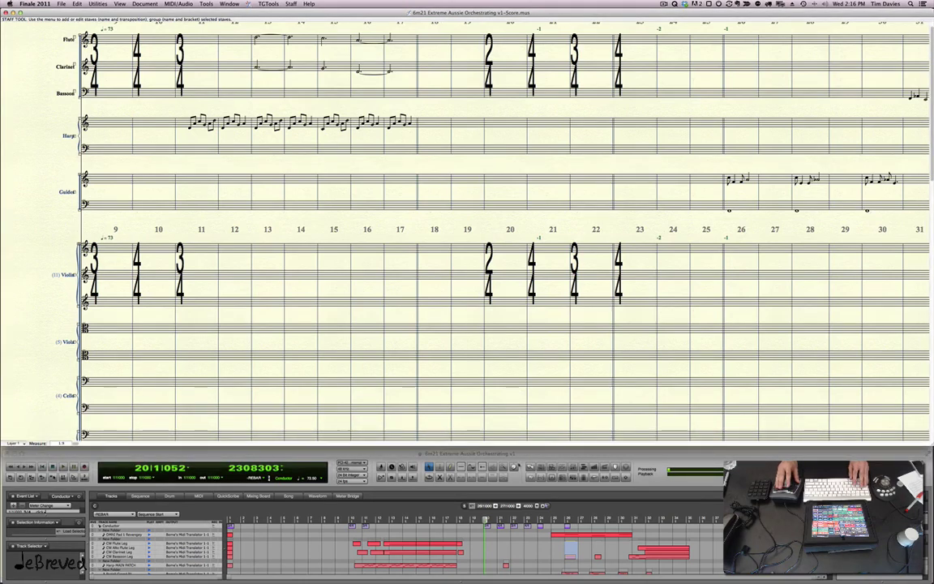
pyautogui.click(514, 455)
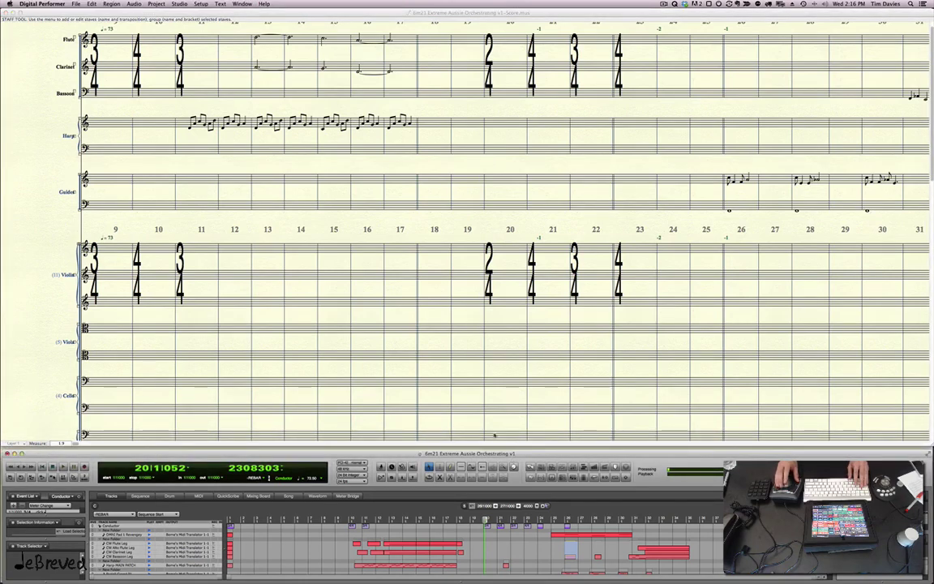
pyautogui.click(511, 322)
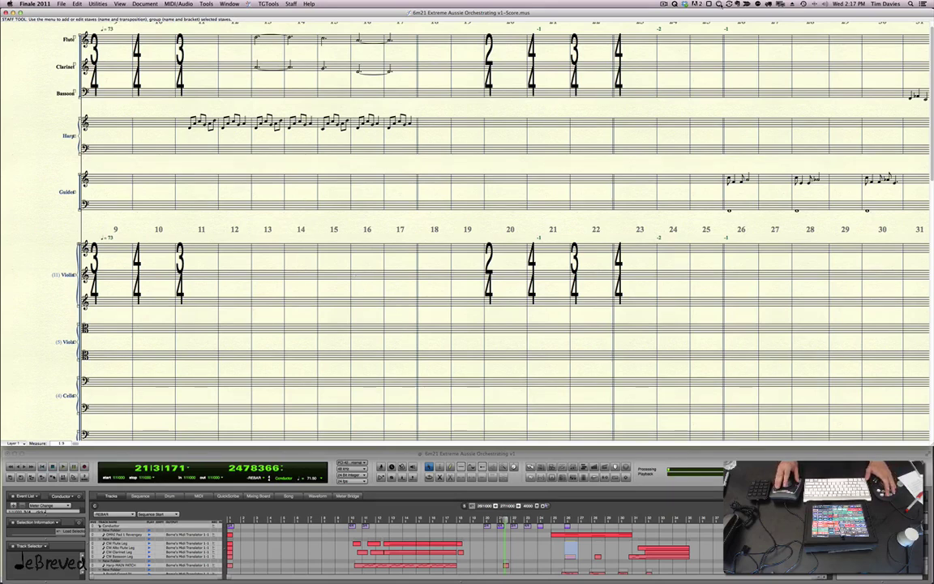
# Inspect the TD finale DP translator list in Bome's MIDI Translator Pro, and test playback in Digital Performer
pyautogui.click(719, 4)
pyautogui.click(689, 80)
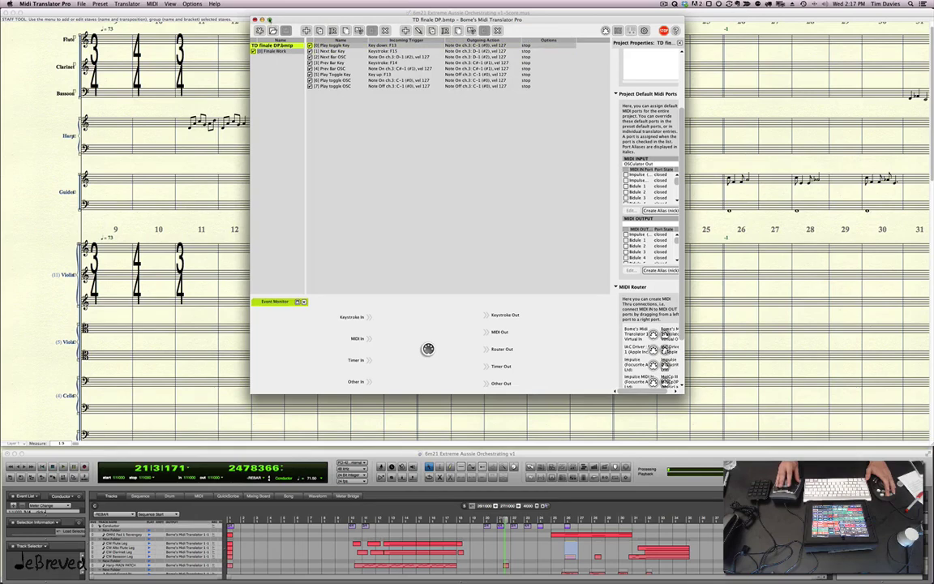
pyautogui.click(345, 52)
pyautogui.click(263, 20)
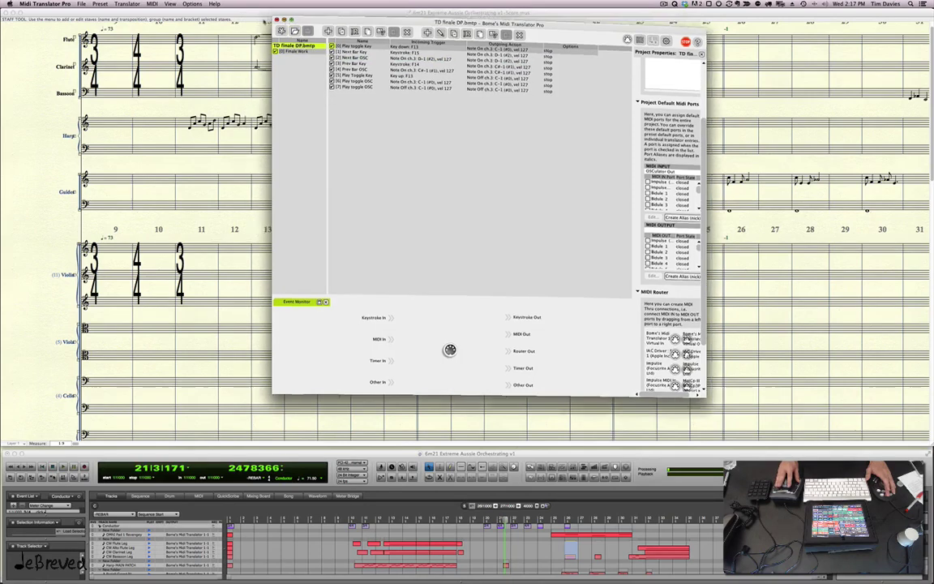
pyautogui.click(406, 456)
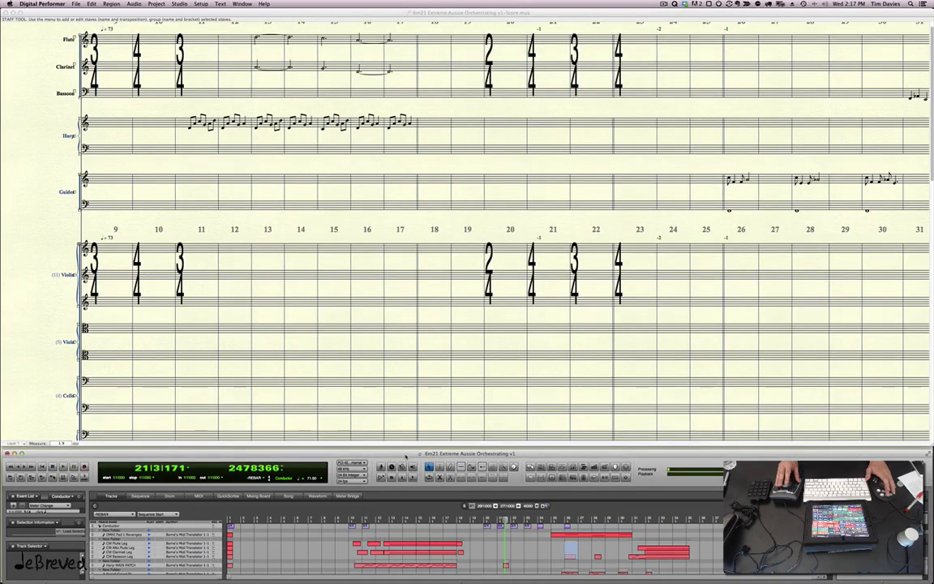
pyautogui.press('space')
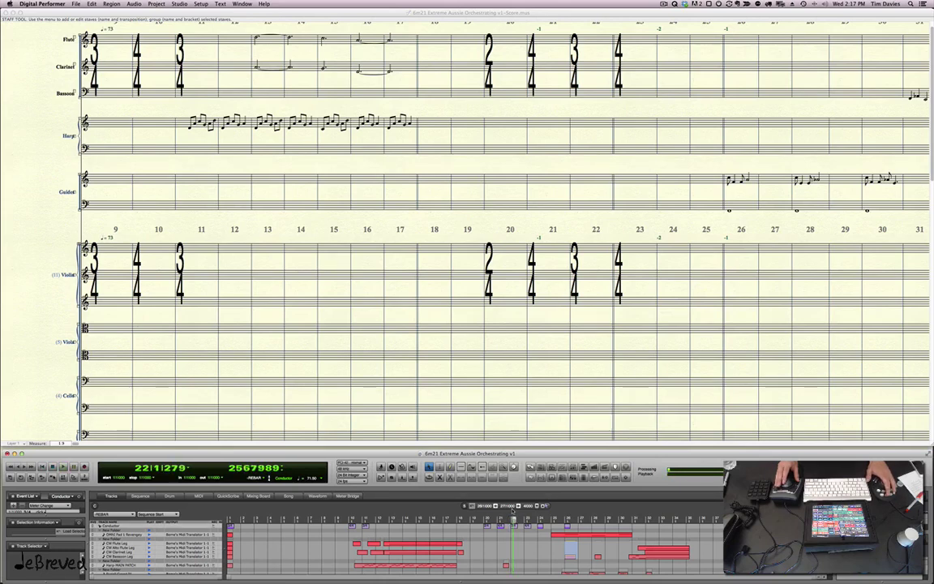
# Postpone the OSCulator update and examine the TD Ipad 12 DP message mappings before returning to the Finale score
pyautogui.click(458, 408)
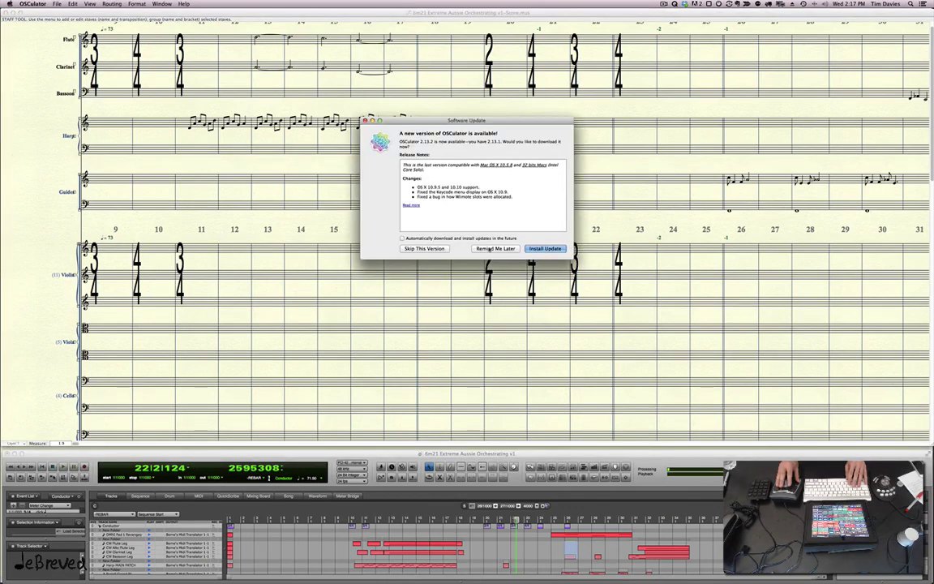
pyautogui.click(487, 249)
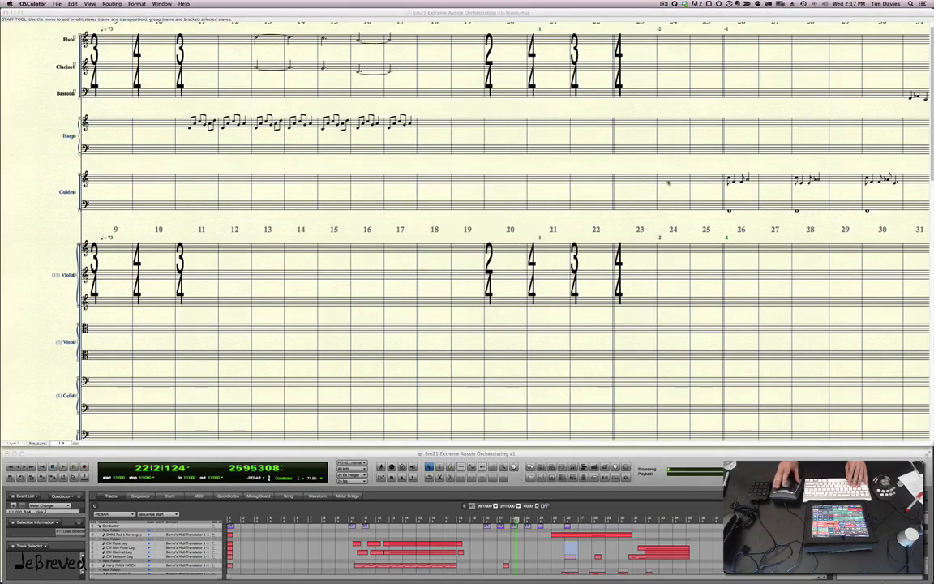
pyautogui.click(162, 5)
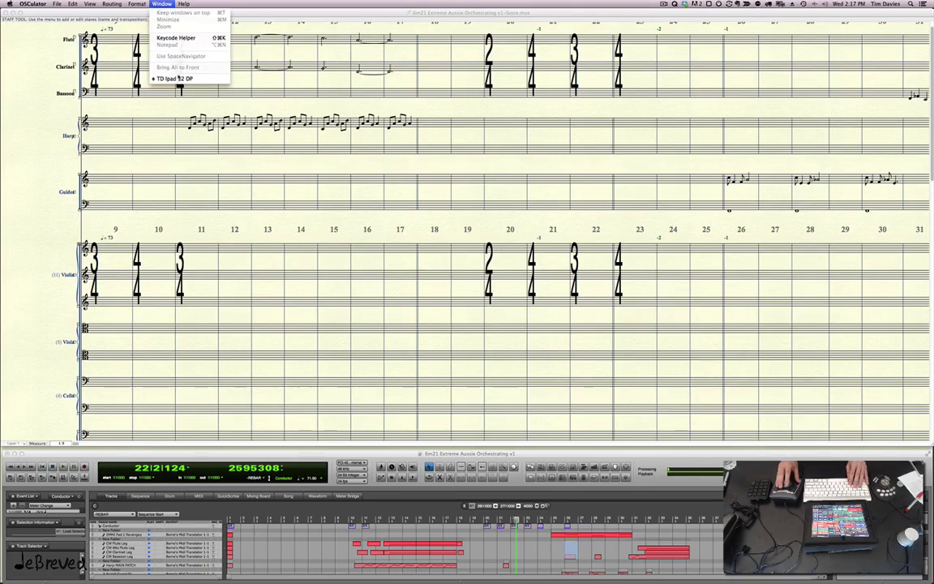
pyautogui.click(176, 78)
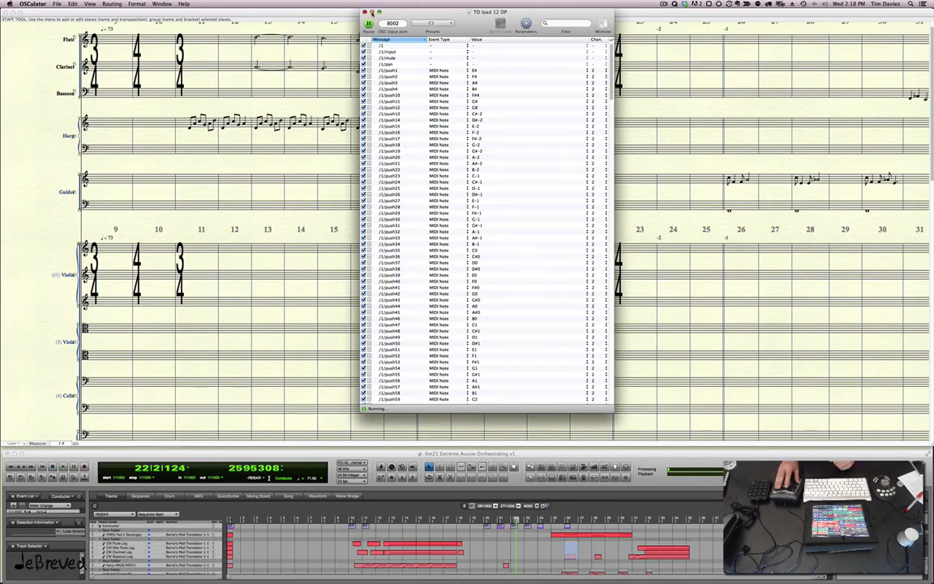
pyautogui.click(372, 12)
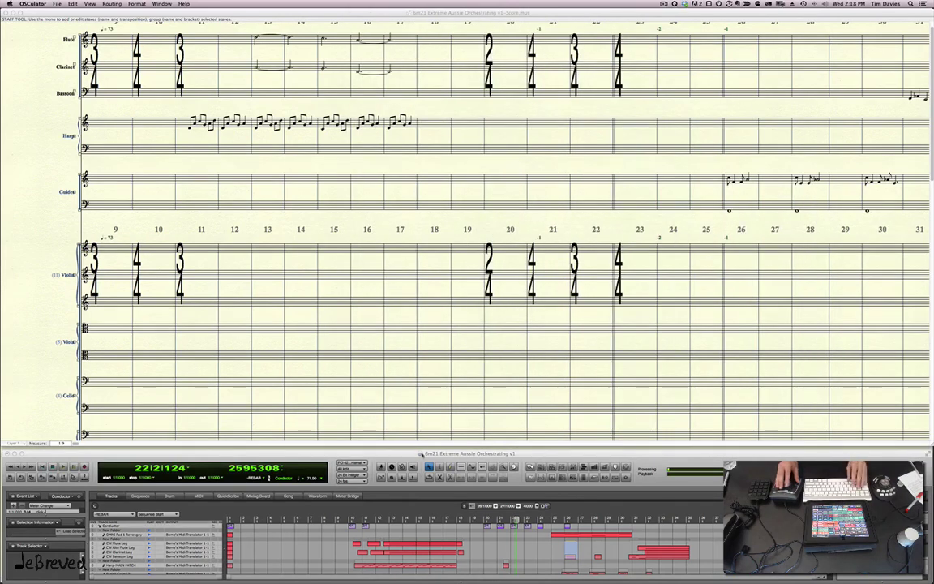
pyautogui.click(484, 397)
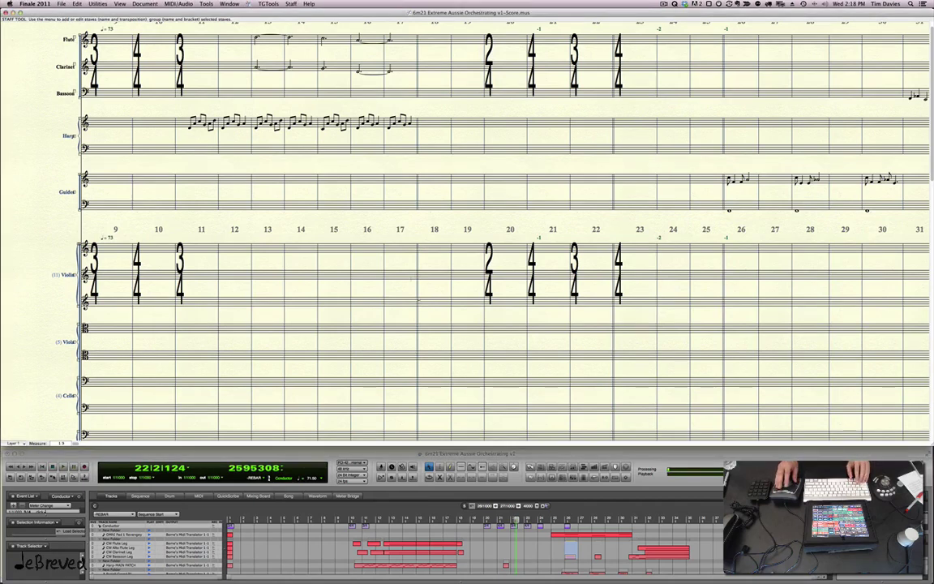
# Switch to Digital Performer, step the playback position back and forward by bars around measure 10, and play a short passage
pyautogui.press('super+Tab')
pyautogui.press('KP_4')
pyautogui.press('KP_4')
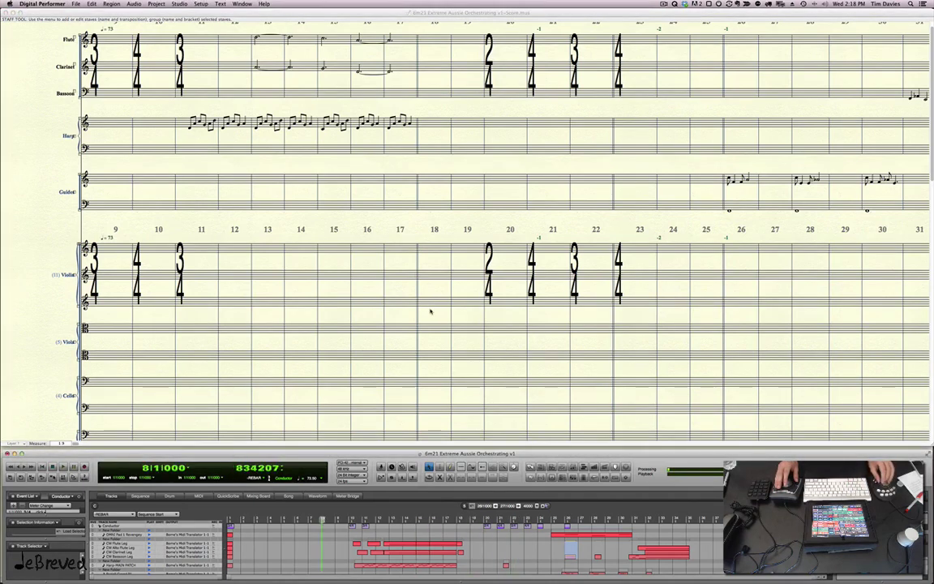
pyautogui.press('KP_6')
pyautogui.press('KP_6')
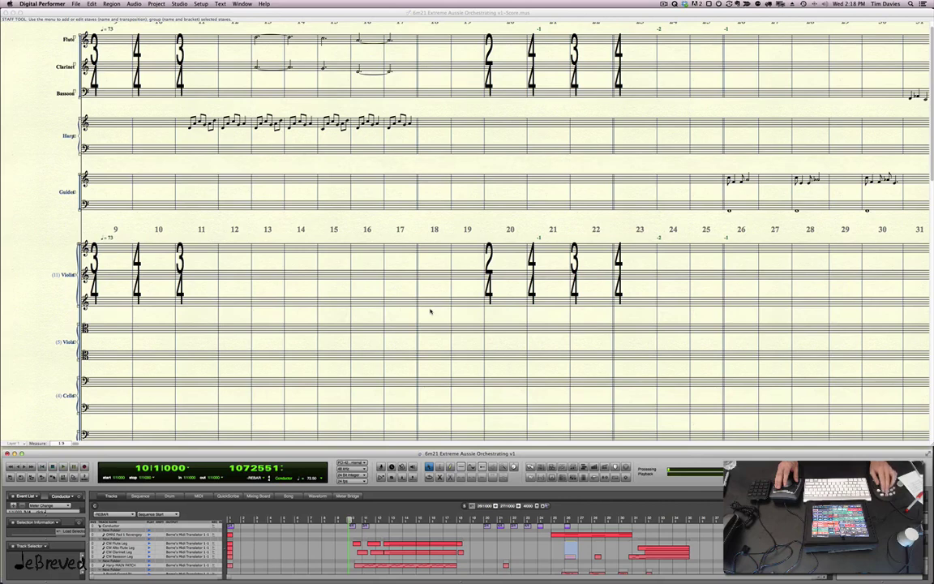
pyautogui.press('KP_4')
pyautogui.press('space')
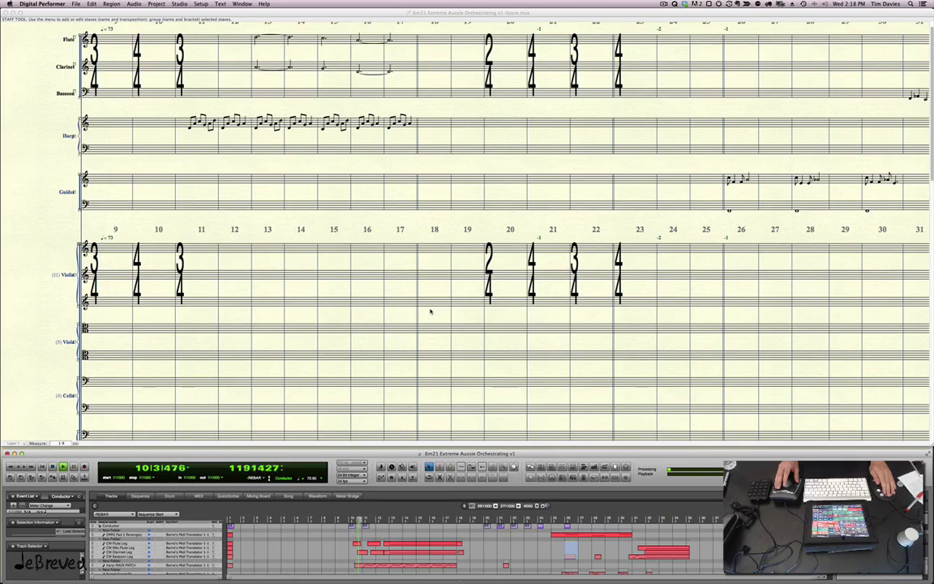
pyautogui.press('space')
# Step the Digital Performer playback position bar by bar through the sequence to measure 31
pyautogui.press('Right')
pyautogui.press('Right')
pyautogui.press('Right')
pyautogui.press('Right')
pyautogui.press('Right')
pyautogui.press('Right')
pyautogui.press('Right')
pyautogui.press('Right')
pyautogui.press('Right')
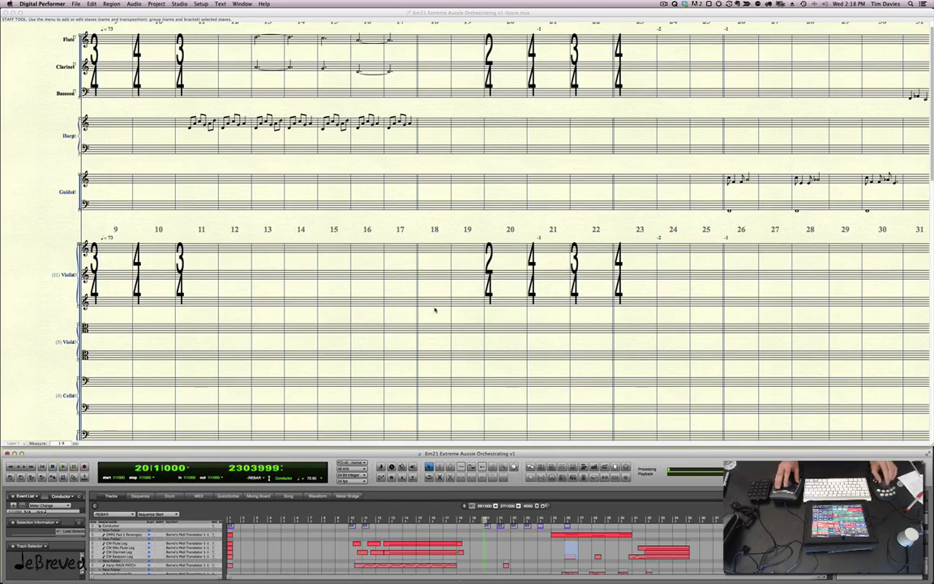
pyautogui.press('Left')
pyautogui.press('Left')
pyautogui.press('Left')
pyautogui.press('Left')
pyautogui.press('Left')
pyautogui.press('Left')
pyautogui.press('Left')
pyautogui.press('Right')
pyautogui.press('Right')
pyautogui.press('Right')
pyautogui.press('Right')
pyautogui.press('Right')
pyautogui.press('Right')
pyautogui.press('Right')
pyautogui.press('Right')
pyautogui.press('Right')
pyautogui.press('Right')
pyautogui.press('Right')
pyautogui.press('Right')
pyautogui.press('Right')
pyautogui.press('Right')
pyautogui.press('Right')
pyautogui.press('Right')
pyautogui.press('Right')
pyautogui.press('Right')
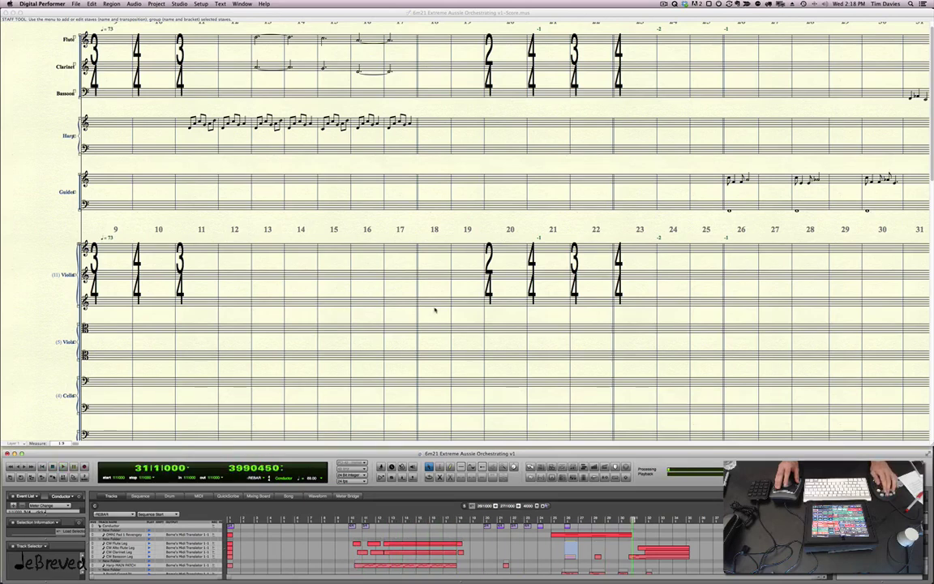
# Play the sequence from around measure 29 while returning to the Finale score with the Selection Tool
pyautogui.press('space')
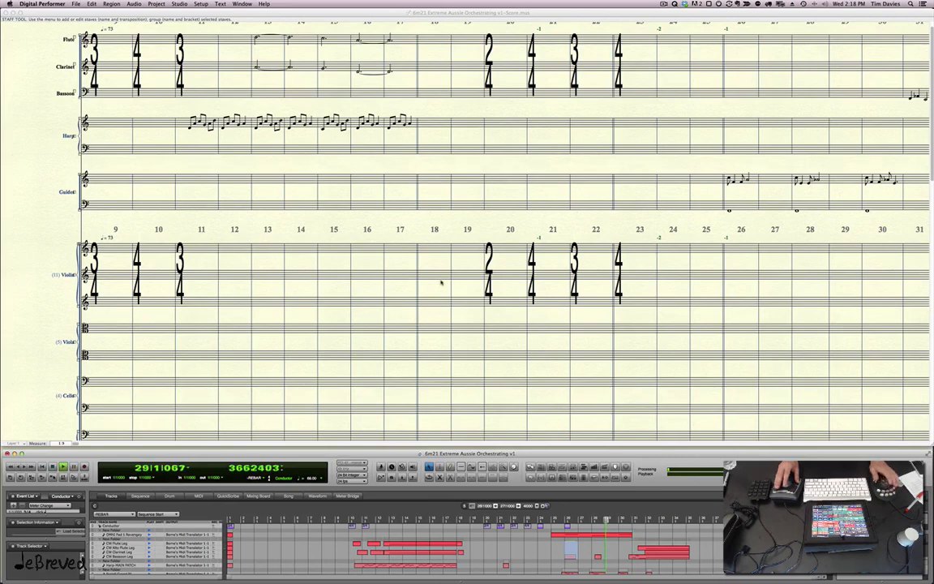
pyautogui.click(439, 280)
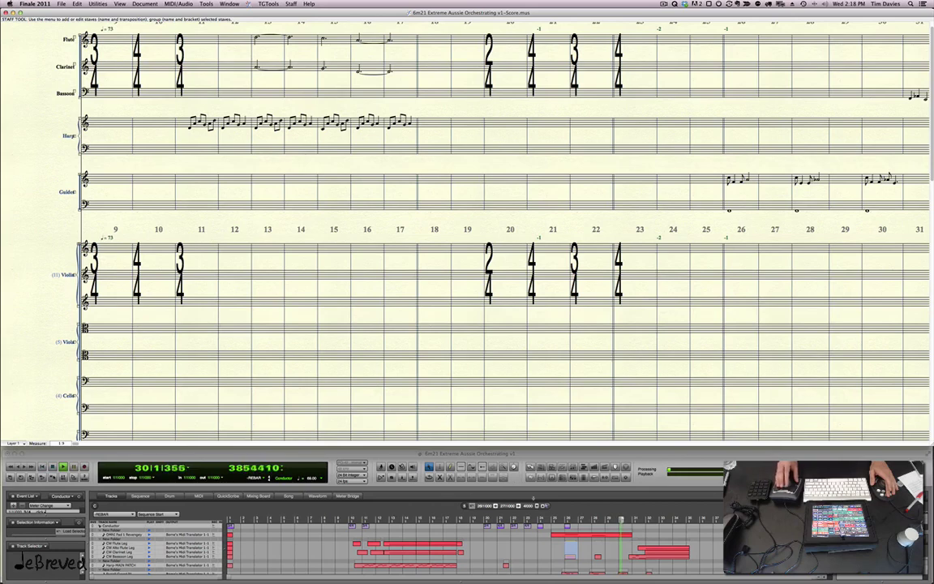
pyautogui.click(512, 382)
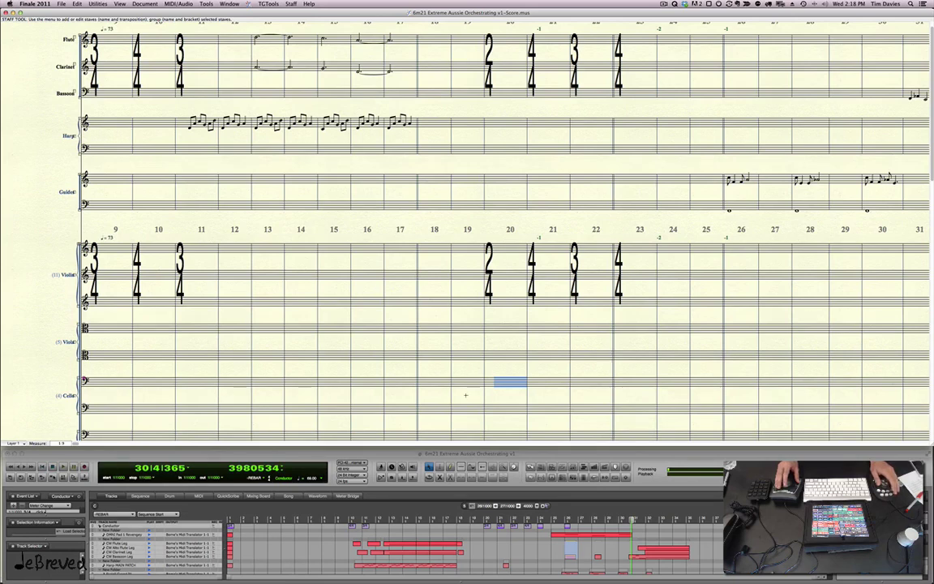
pyautogui.press('Escape')
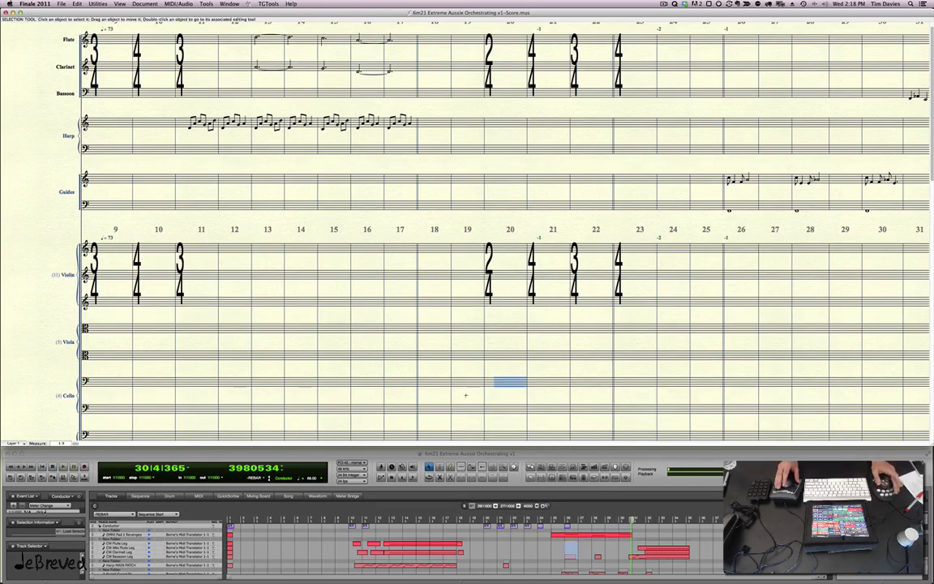
# Close the Digital Performer sequence window and restore the Finale score window to full screen height
pyautogui.click(457, 499)
pyautogui.press('super+w')
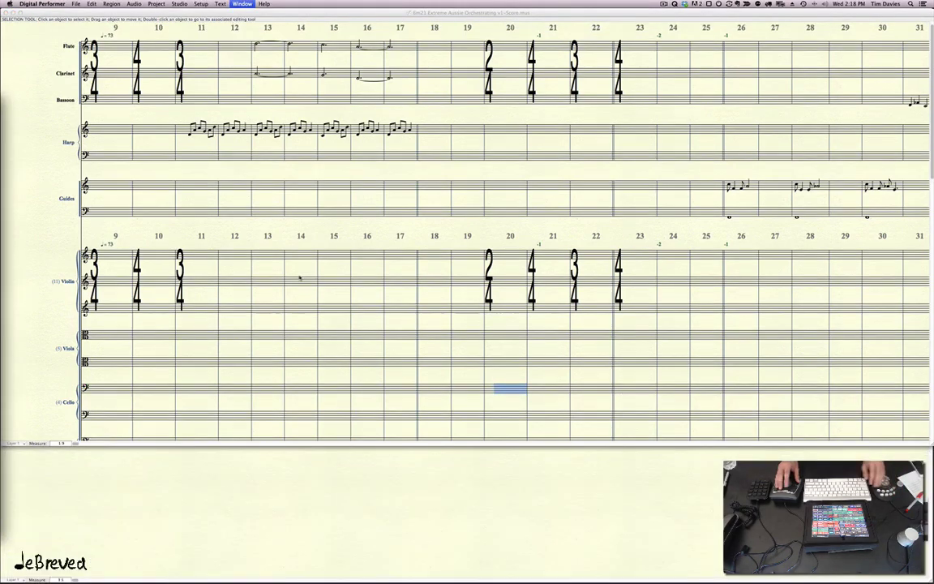
pyautogui.click(246, 222)
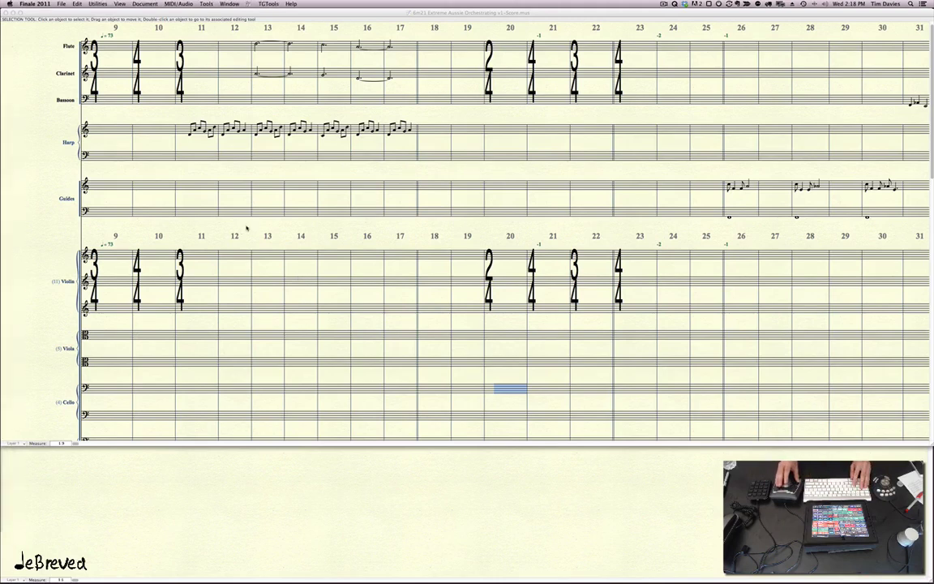
pyautogui.press('ctrl+super+z')
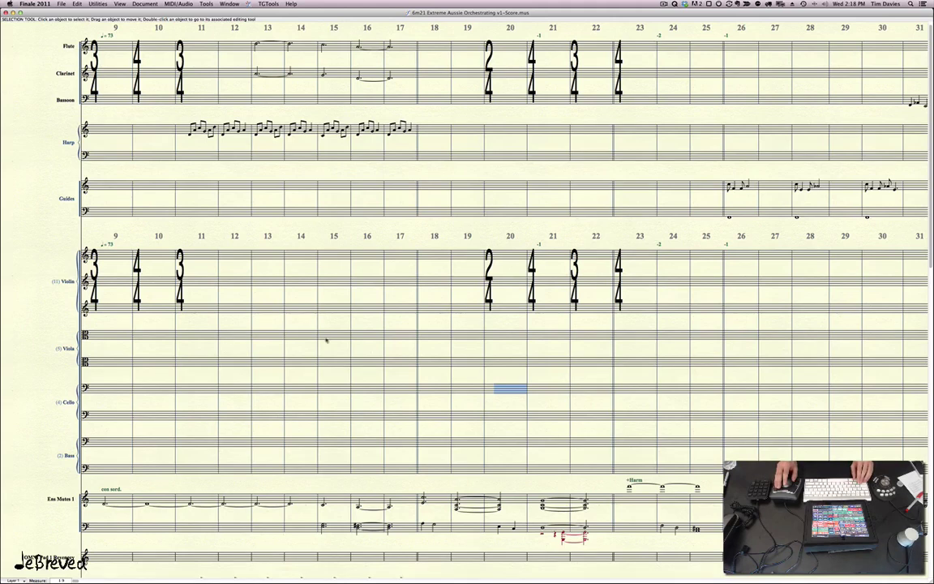
# Copy the upper Ens Mutes 1 staff from measure 9 onward to the first Violin staff
pyautogui.click(122, 500)
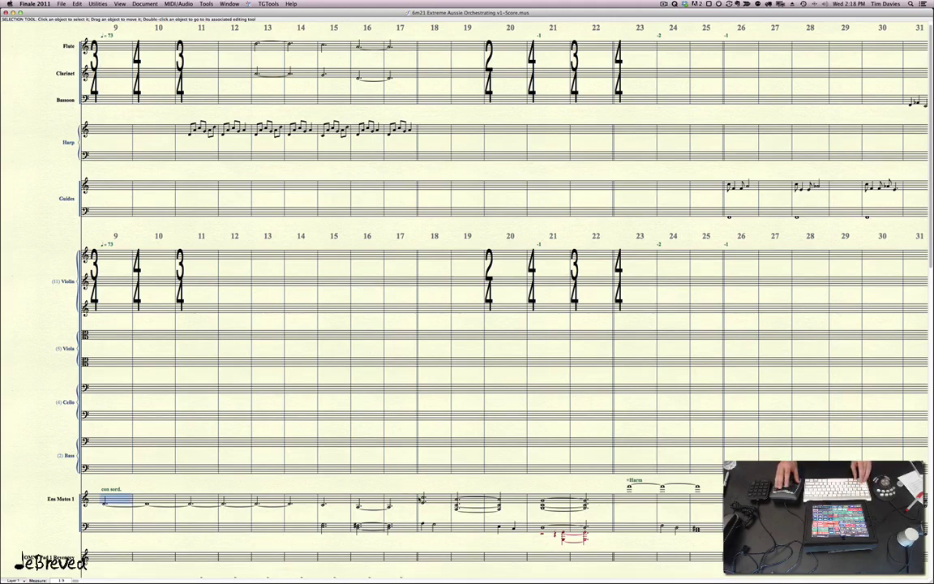
pyautogui.keyDown('shift'); pyautogui.click(602, 499); pyautogui.keyUp('shift')
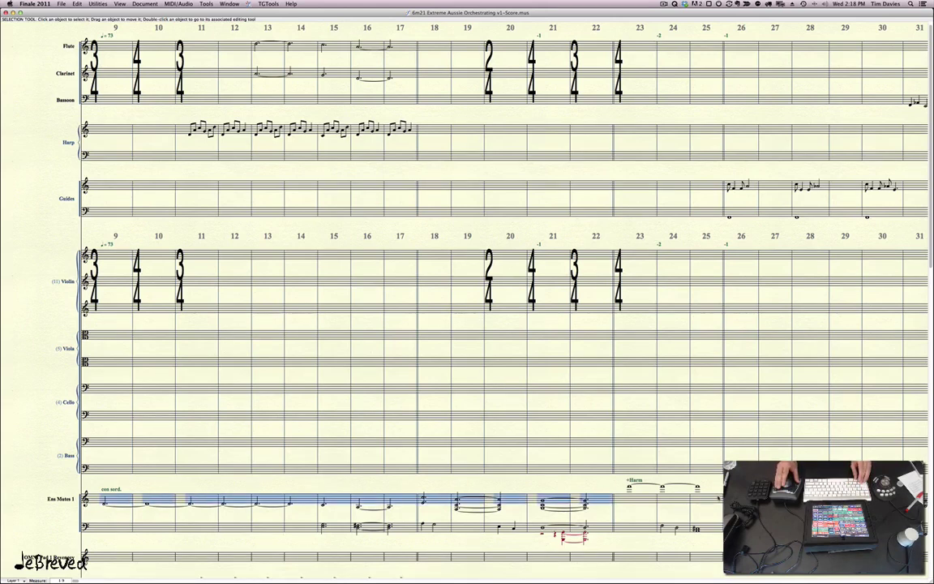
pyautogui.scroll(1, 149, 374)
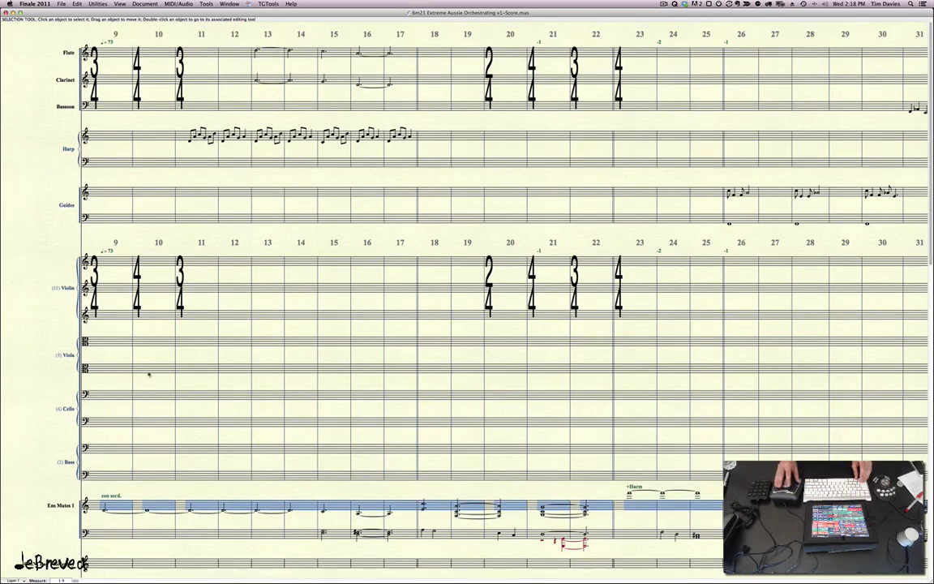
pyautogui.keyDown('alt'); pyautogui.click(124, 260); pyautogui.keyUp('alt')
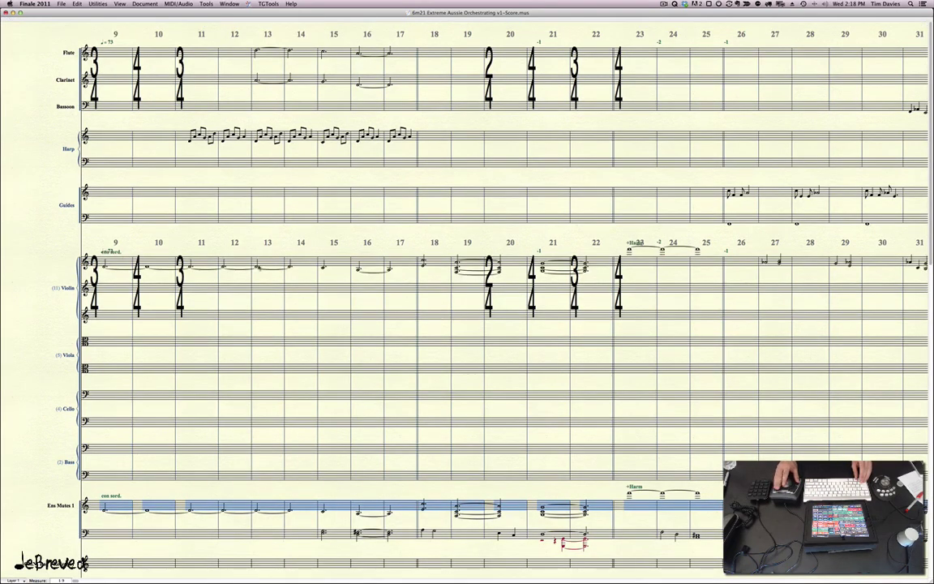
# Move measures 9–14 from the first Violin staff to the second Violin staff
pyautogui.click(125, 266)
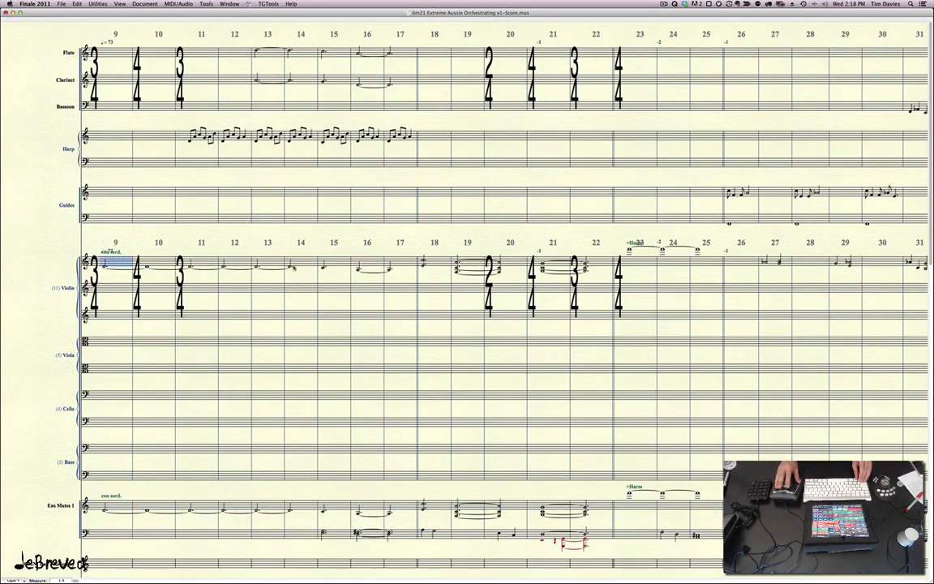
pyautogui.keyDown('shift'); pyautogui.click(312, 266); pyautogui.keyUp('shift')
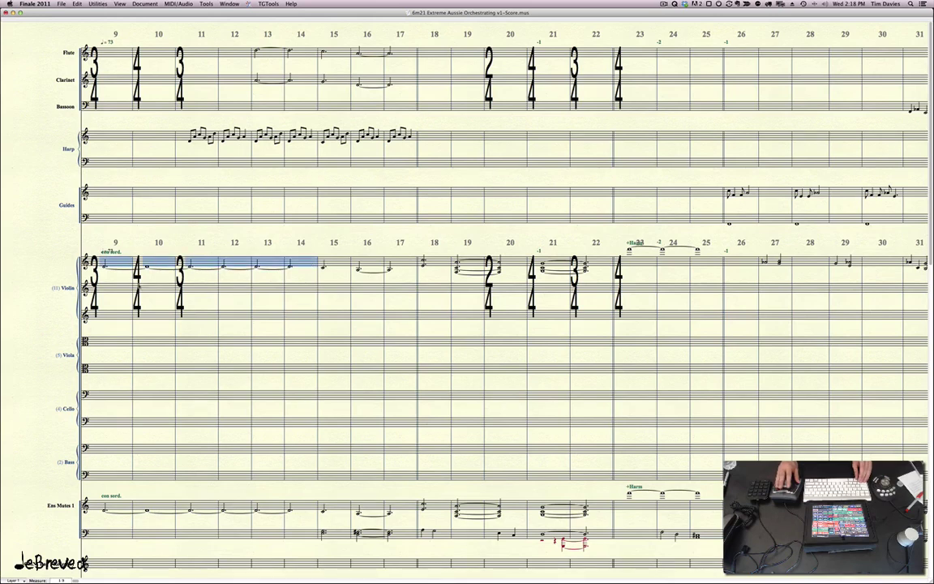
pyautogui.keyDown('alt'); pyautogui.click(113, 293); pyautogui.keyUp('alt')
pyautogui.press('Delete')
# Copy the second Violin staff's measures 9–14 to the upper Viola staff and mark both entries pp at measure 9
pyautogui.click(113, 292)
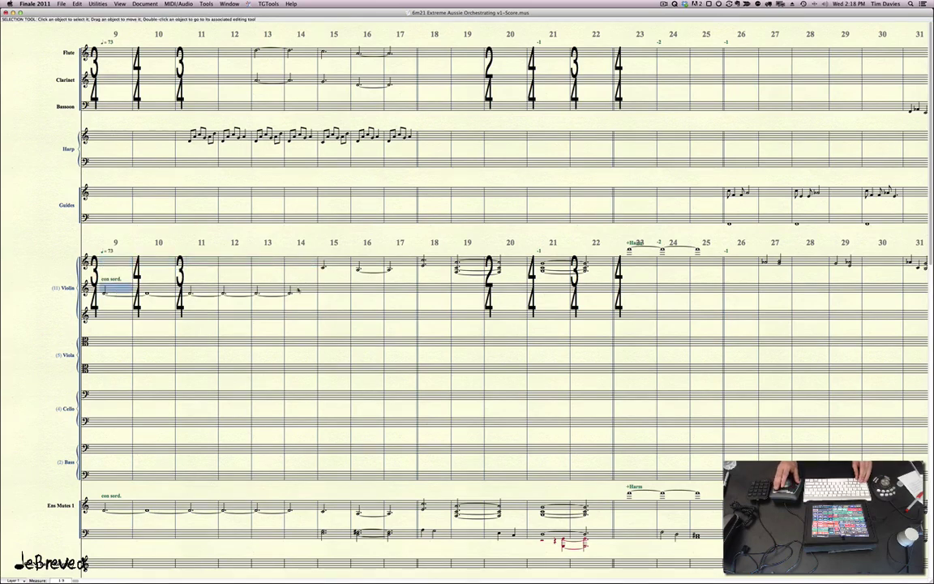
pyautogui.keyDown('shift'); pyautogui.click(299, 290); pyautogui.keyUp('shift')
pyautogui.keyDown('alt'); pyautogui.click(122, 342); pyautogui.keyUp('alt')
pyautogui.hotkey('ctrl', 'e')
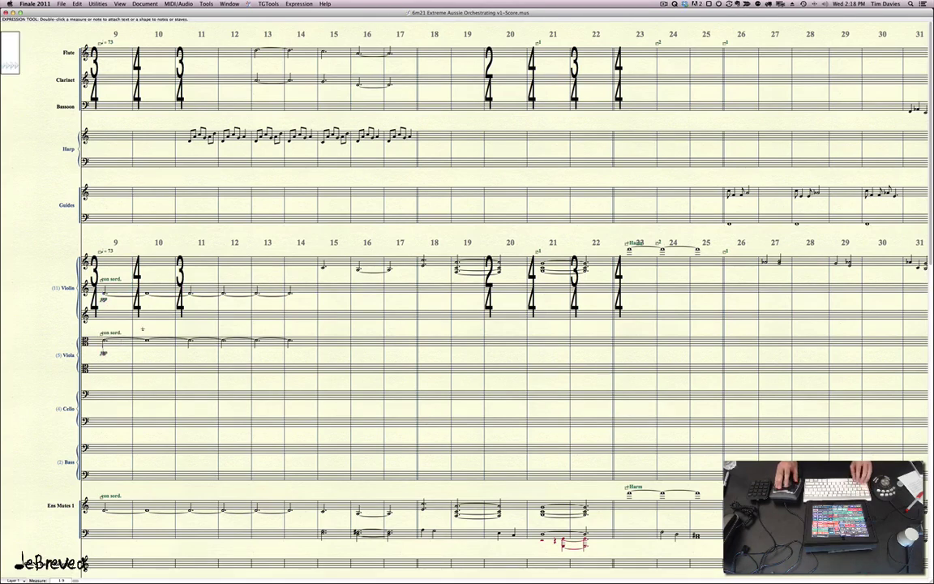
# Check the passage in Digital Performer and mark the Harp entry at measure 11 p in the Finale score
pyautogui.hscroll(2, 142, 328)
pyautogui.press('super+Tab')
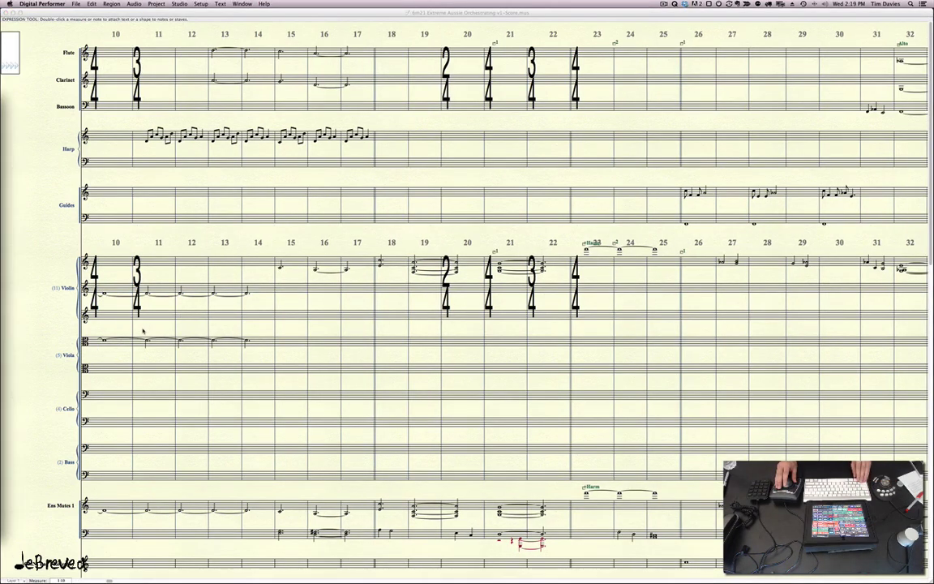
pyautogui.hscroll(-2, 144, 331)
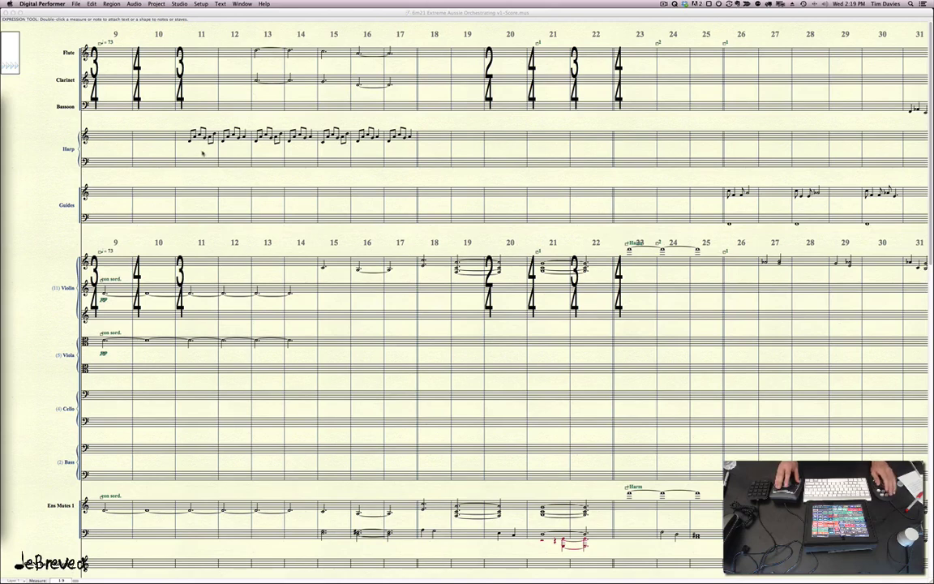
pyautogui.click(202, 154)
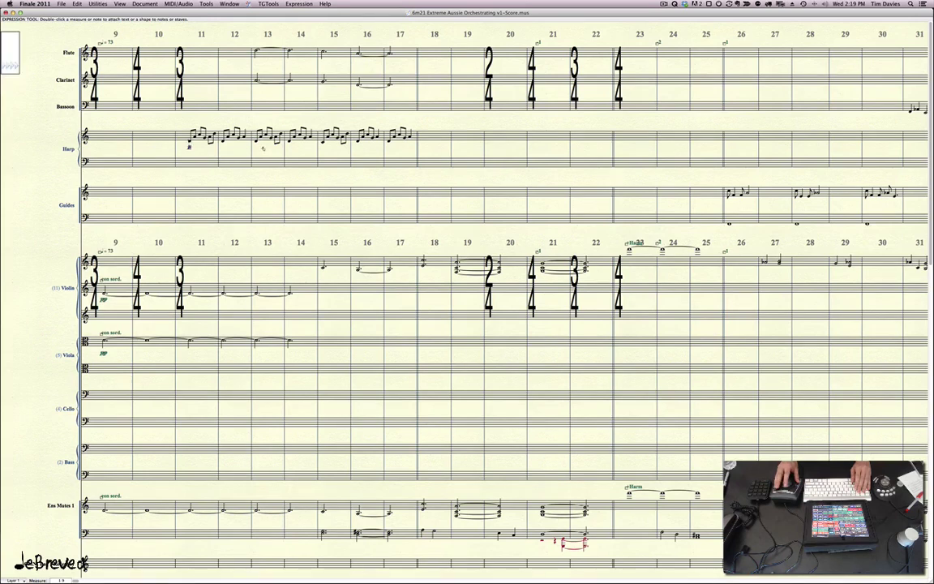
pyautogui.press('super+Tab')
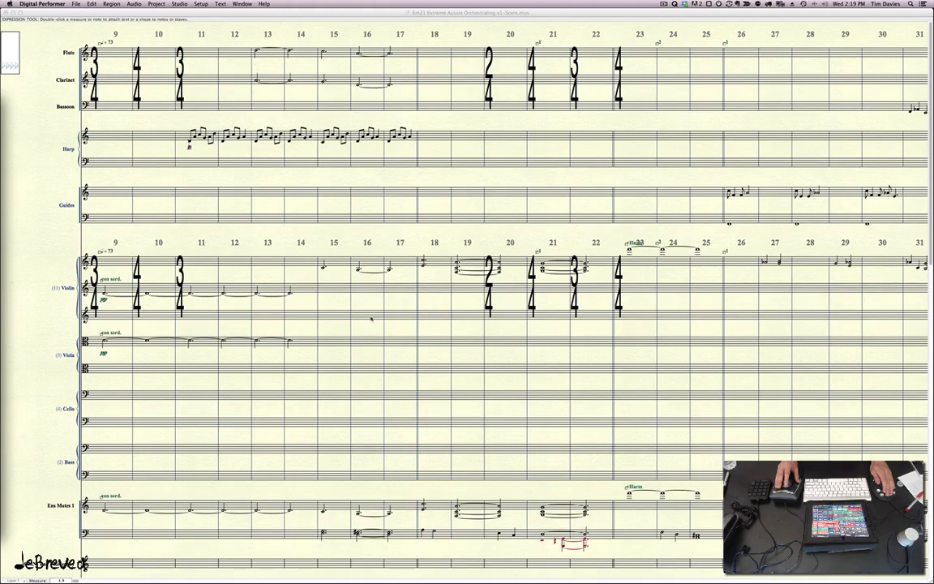
pyautogui.click(369, 369)
# Copy measures 15–17 from the first Violin staff to the second Violin staff
pyautogui.scroll(-5, 357, 325)
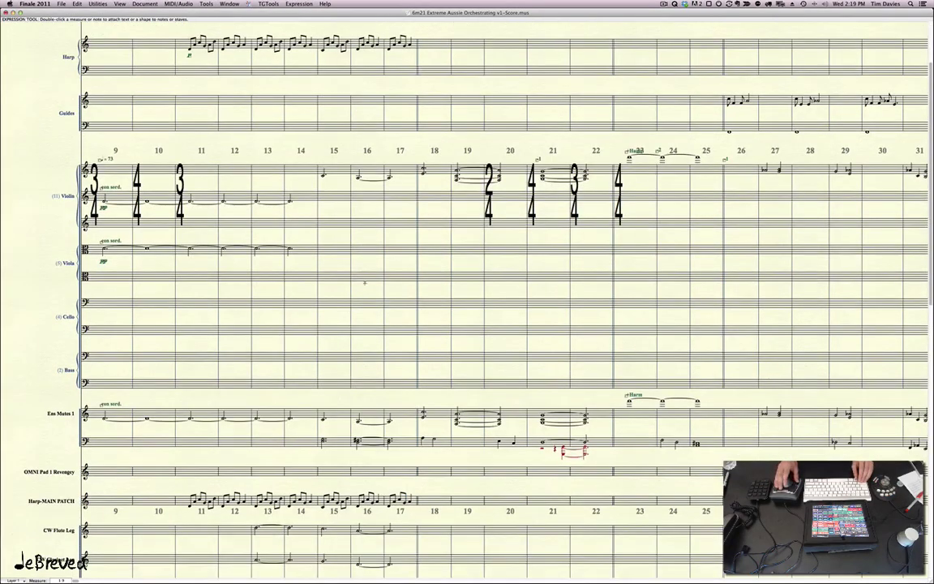
pyautogui.press('Escape')
pyautogui.click(339, 176)
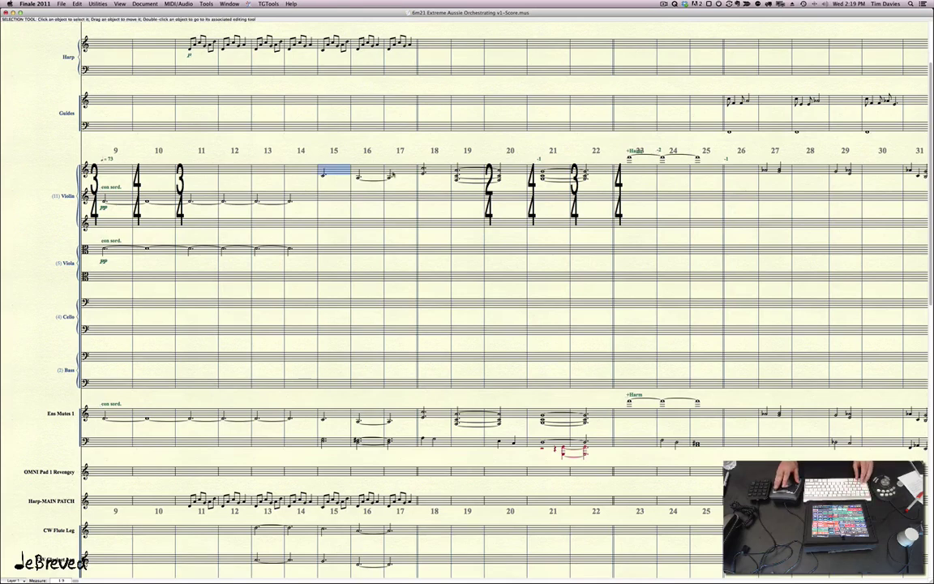
pyautogui.keyDown('shift'); pyautogui.click(394, 174); pyautogui.keyUp('shift')
pyautogui.keyDown('alt'); pyautogui.click(337, 198); pyautogui.keyUp('alt')
# Copy the lower Ens Mutes 1 staff's measures 15–17 to the upper Viola staff
pyautogui.click(339, 445)
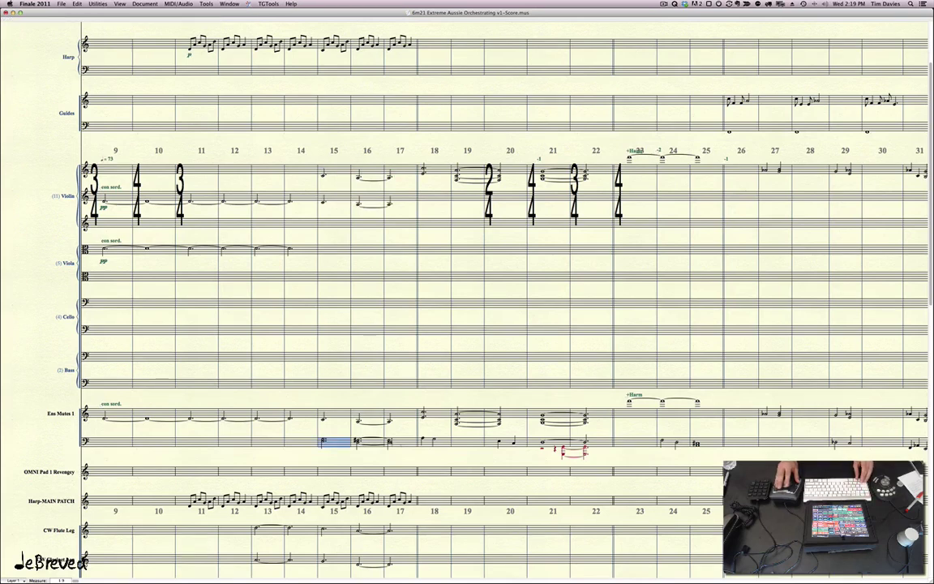
pyautogui.hotkey('shift', 'Right')
pyautogui.hotkey('shift', 'Right')
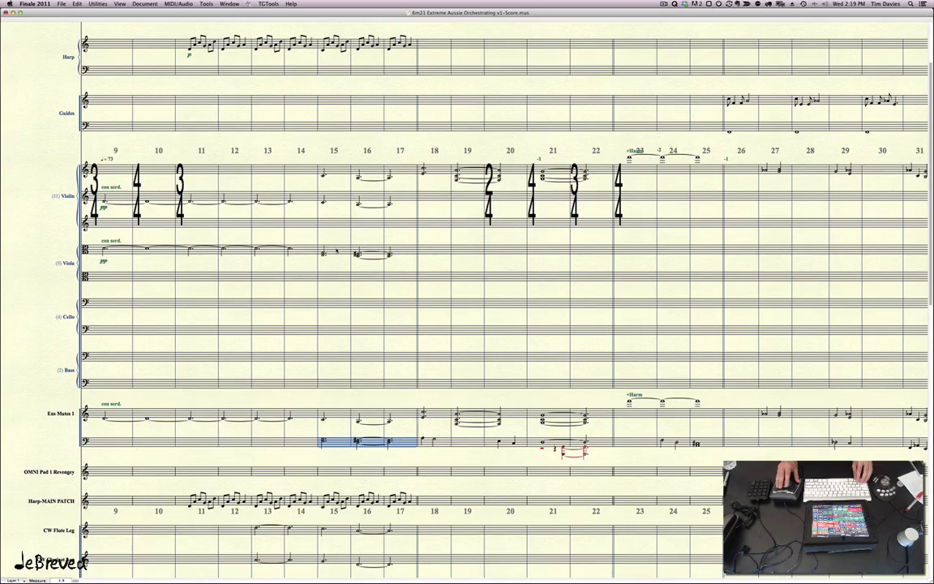
# Explode the Viola chords in measures 15–17 onto both Viola staves with the explode plug-in, and move the lower line to the upper Cello staff
pyautogui.click(331, 252)
pyautogui.hotkey('shift', 'Right')
pyautogui.hotkey('shift', 'Right')
pyautogui.press('super+v')
pyautogui.hotkey('ctrl', 'e')
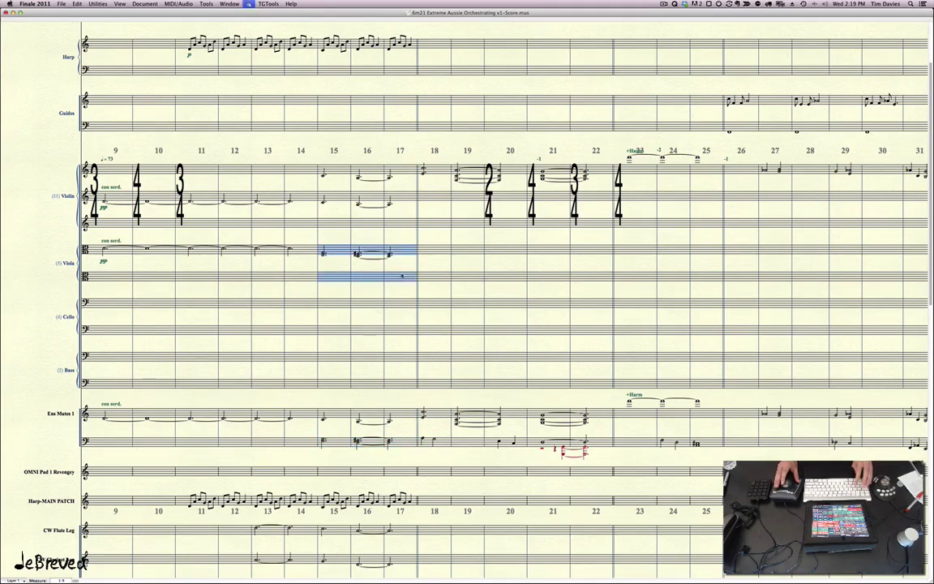
pyautogui.press('Return')
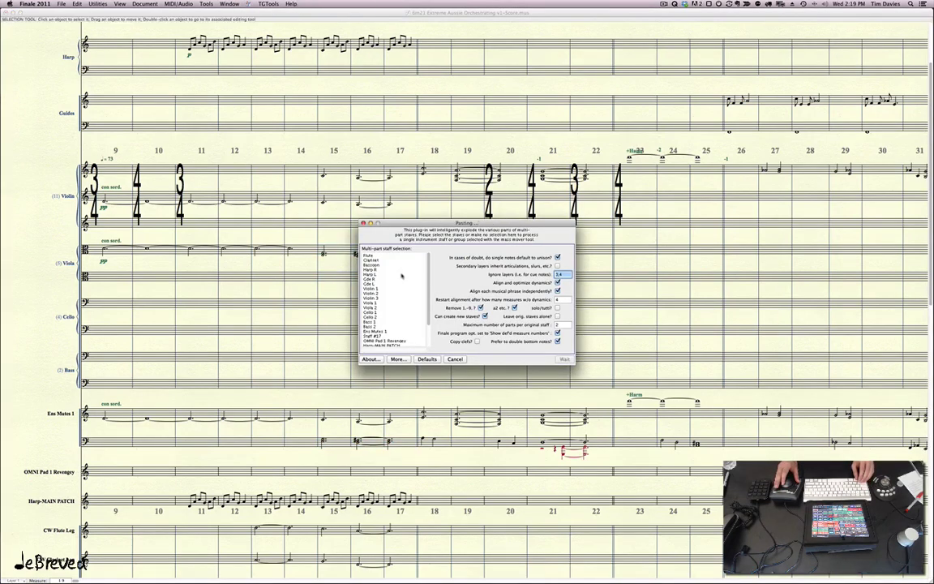
pyautogui.press('Return')
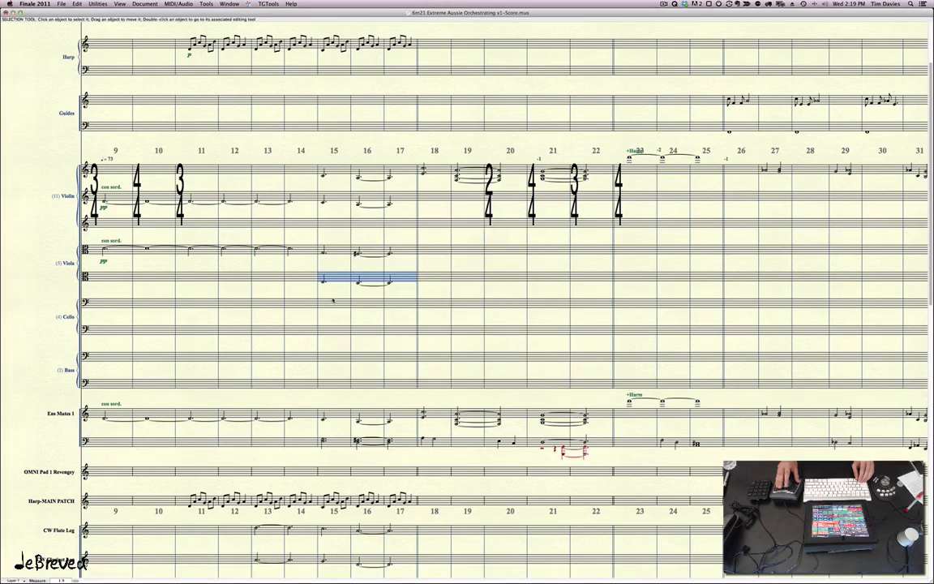
pyautogui.keyDown('alt'); pyautogui.click(333, 301); pyautogui.keyUp('alt')
pyautogui.press('Delete')
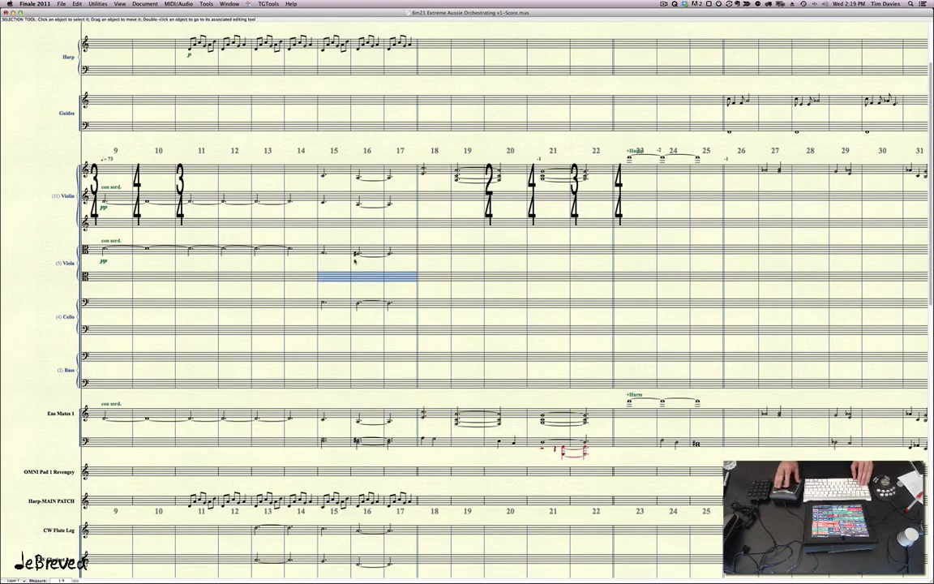